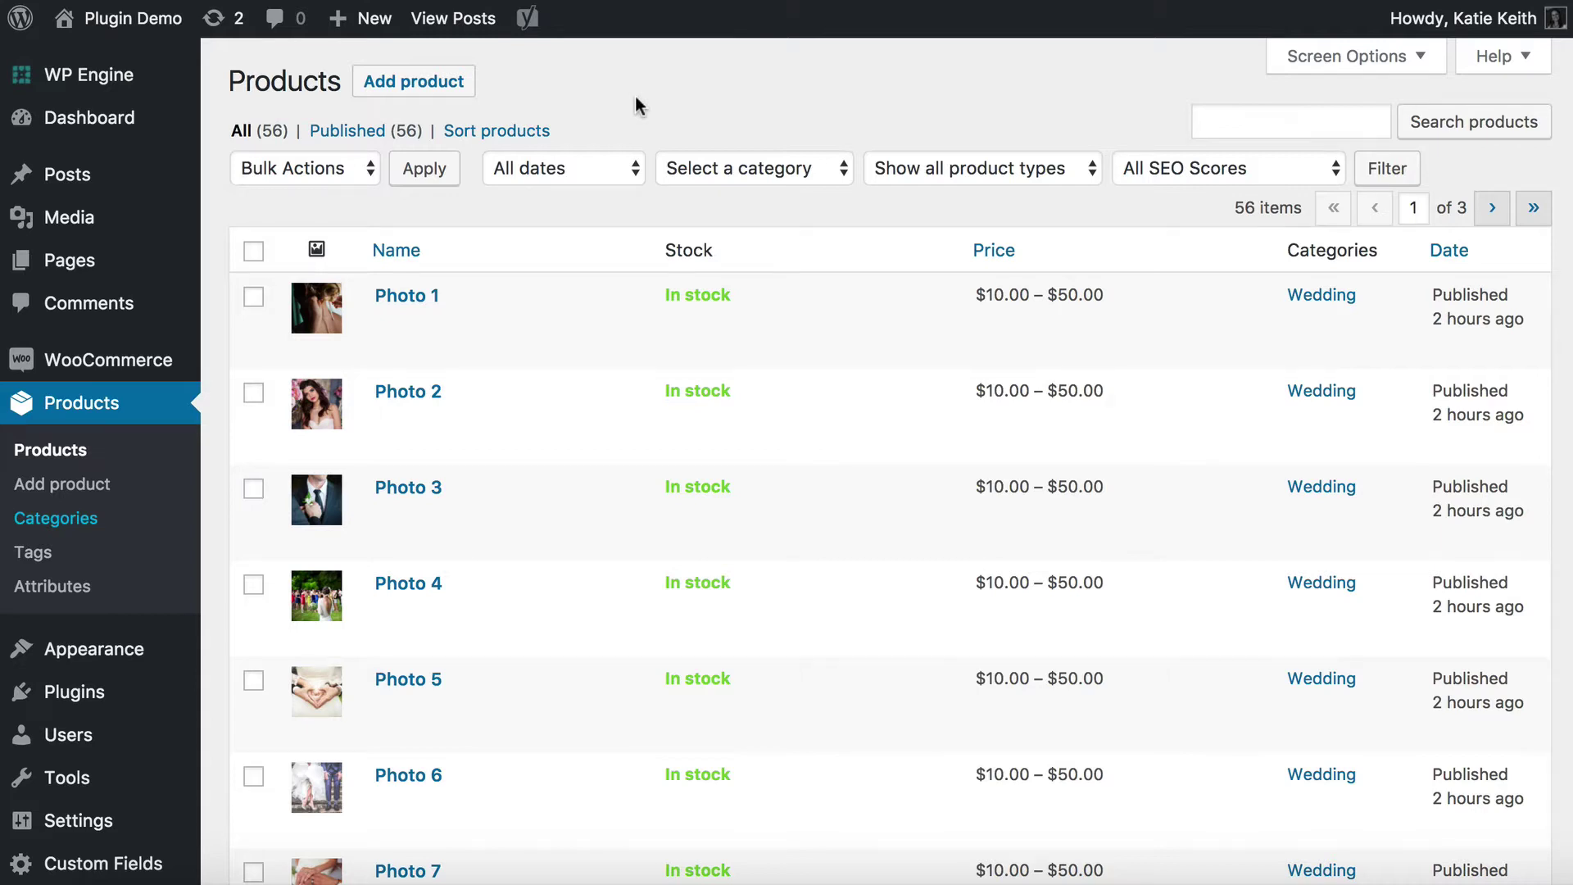
- Look through the Photo products in the store's product list
scroll(441, 586, "down", 1)
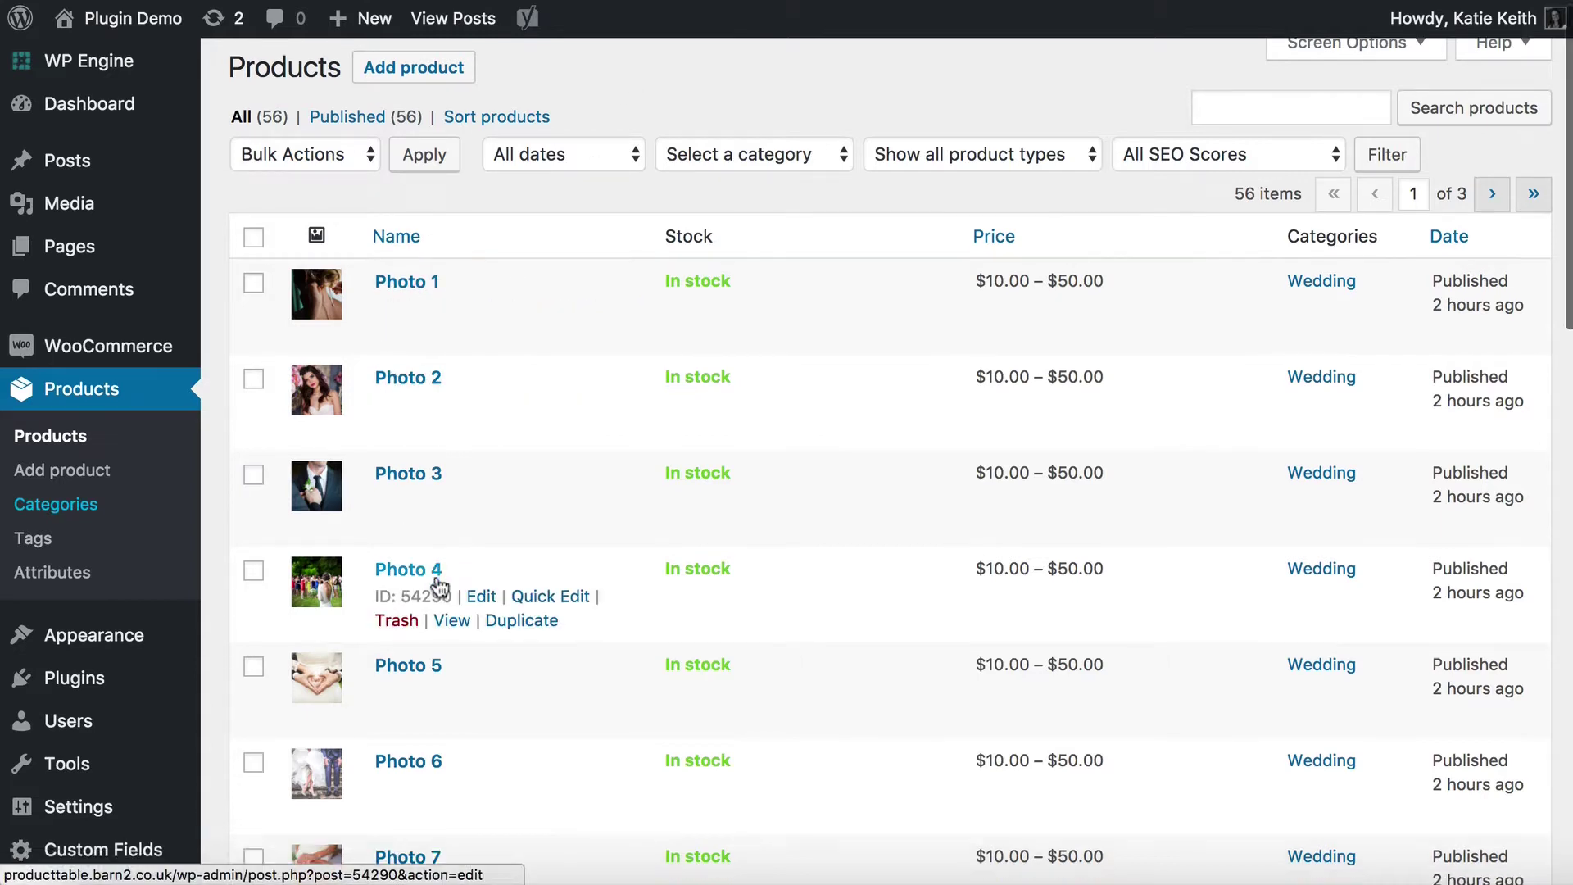
scroll(440, 586, "down", 5)
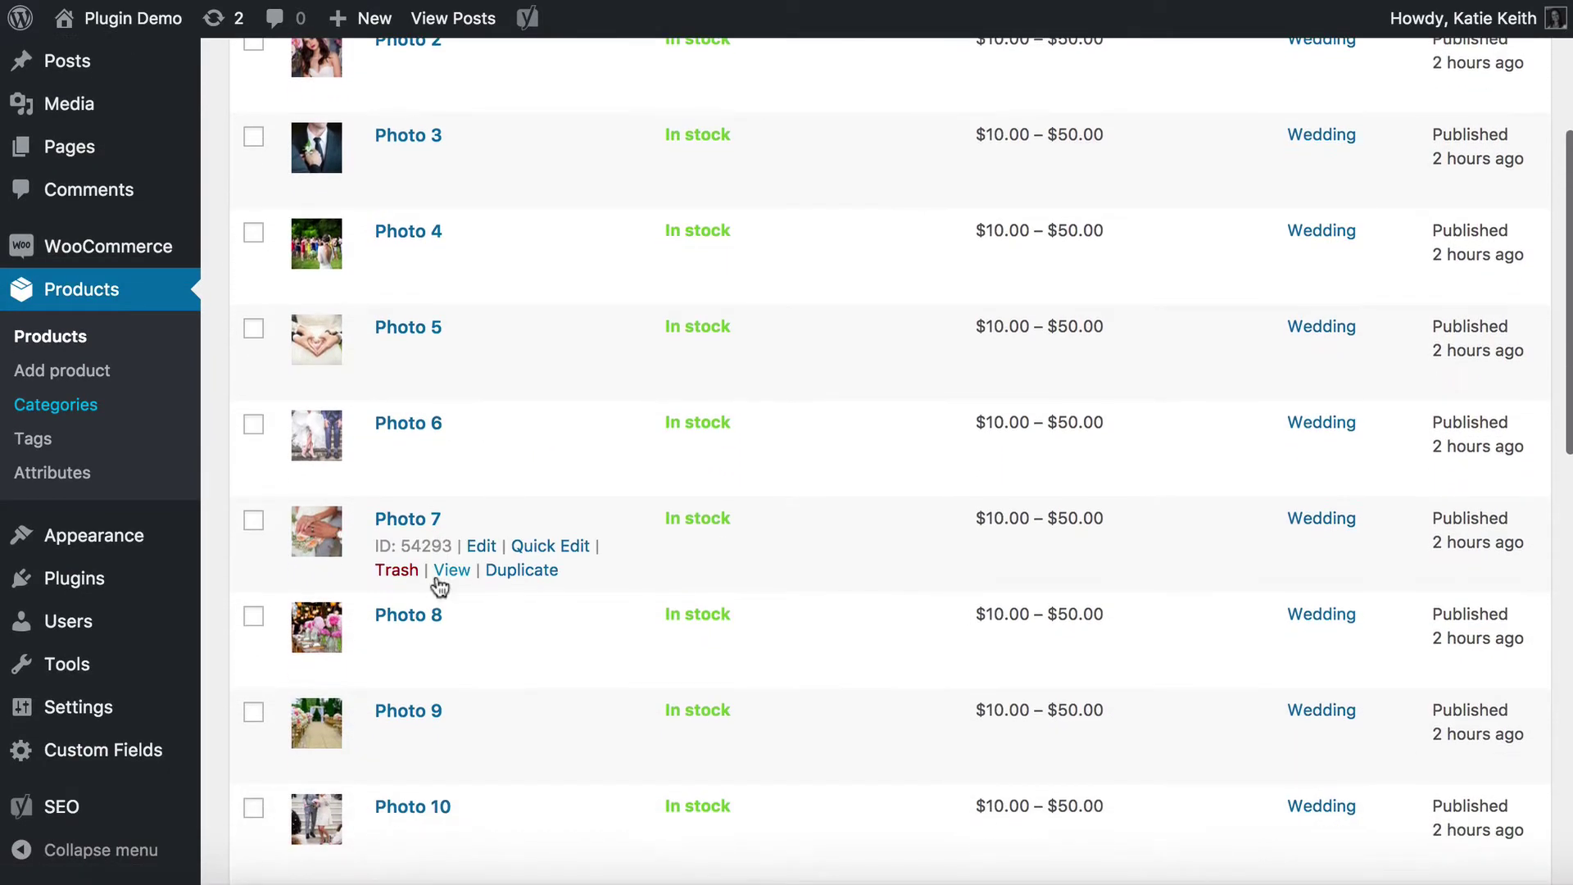
scroll(440, 586, "up", 5)
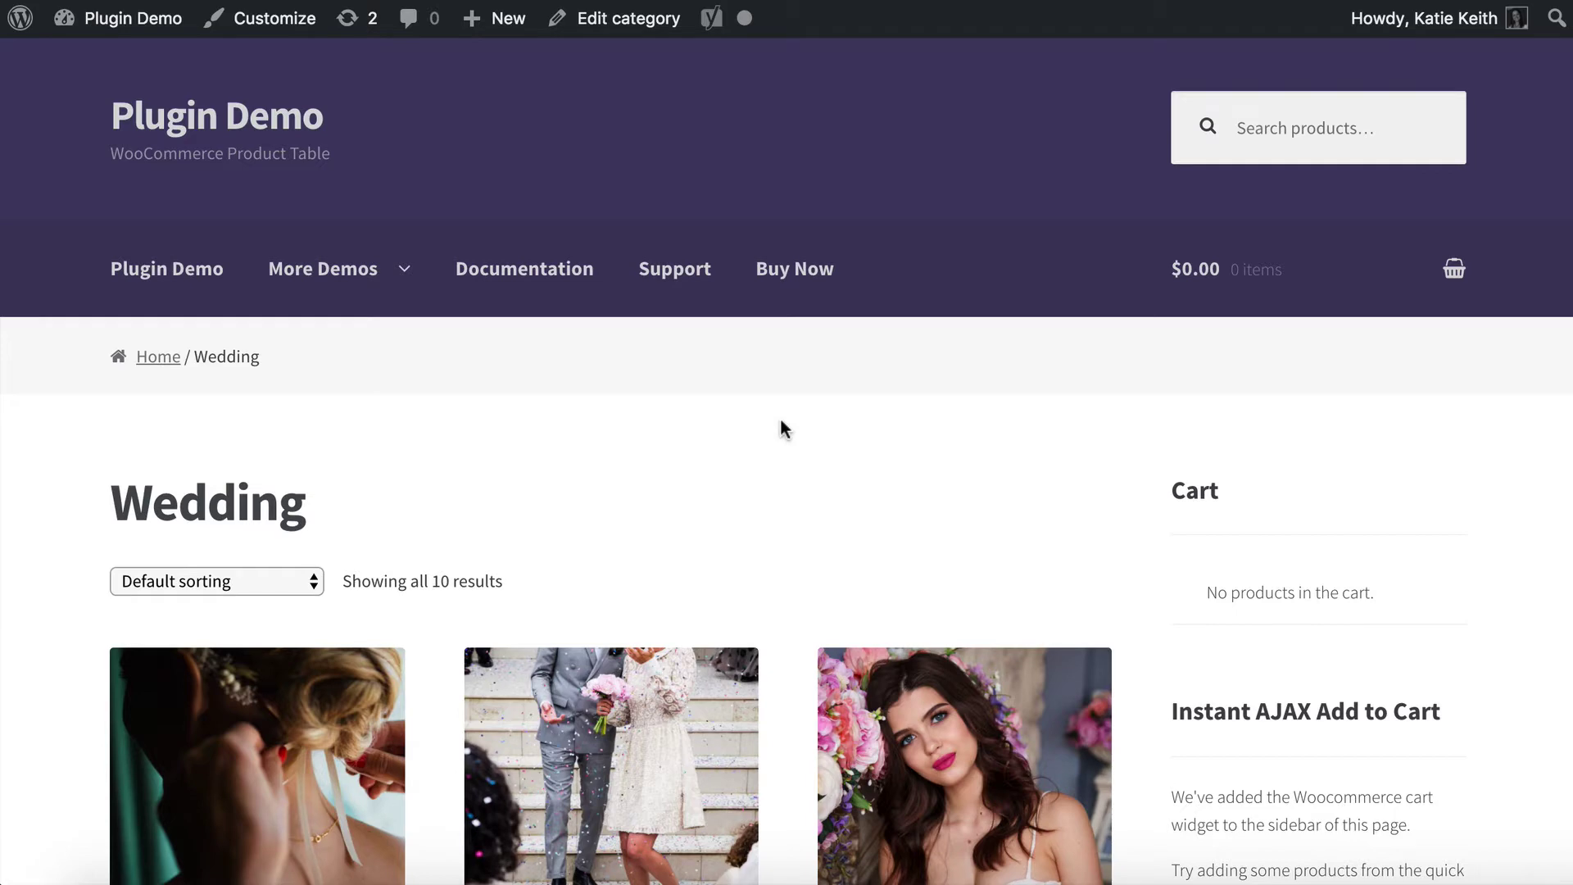
- Browse the Wedding category page in the shop and open the options of Photo 1
scroll(779, 415, "down", 3)
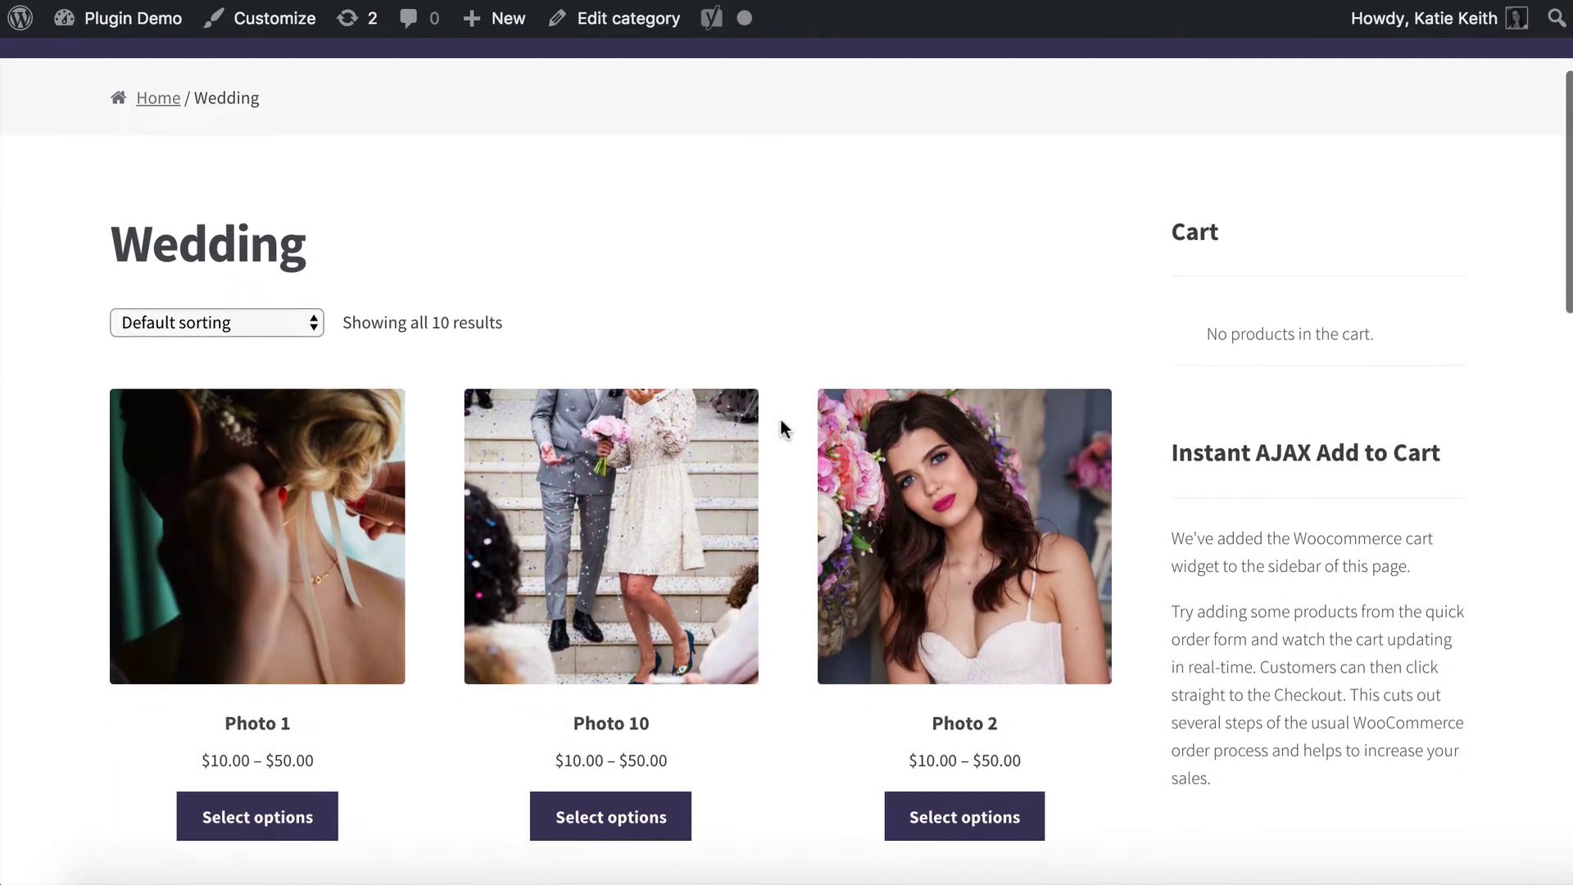
scroll(780, 421, "down", 2)
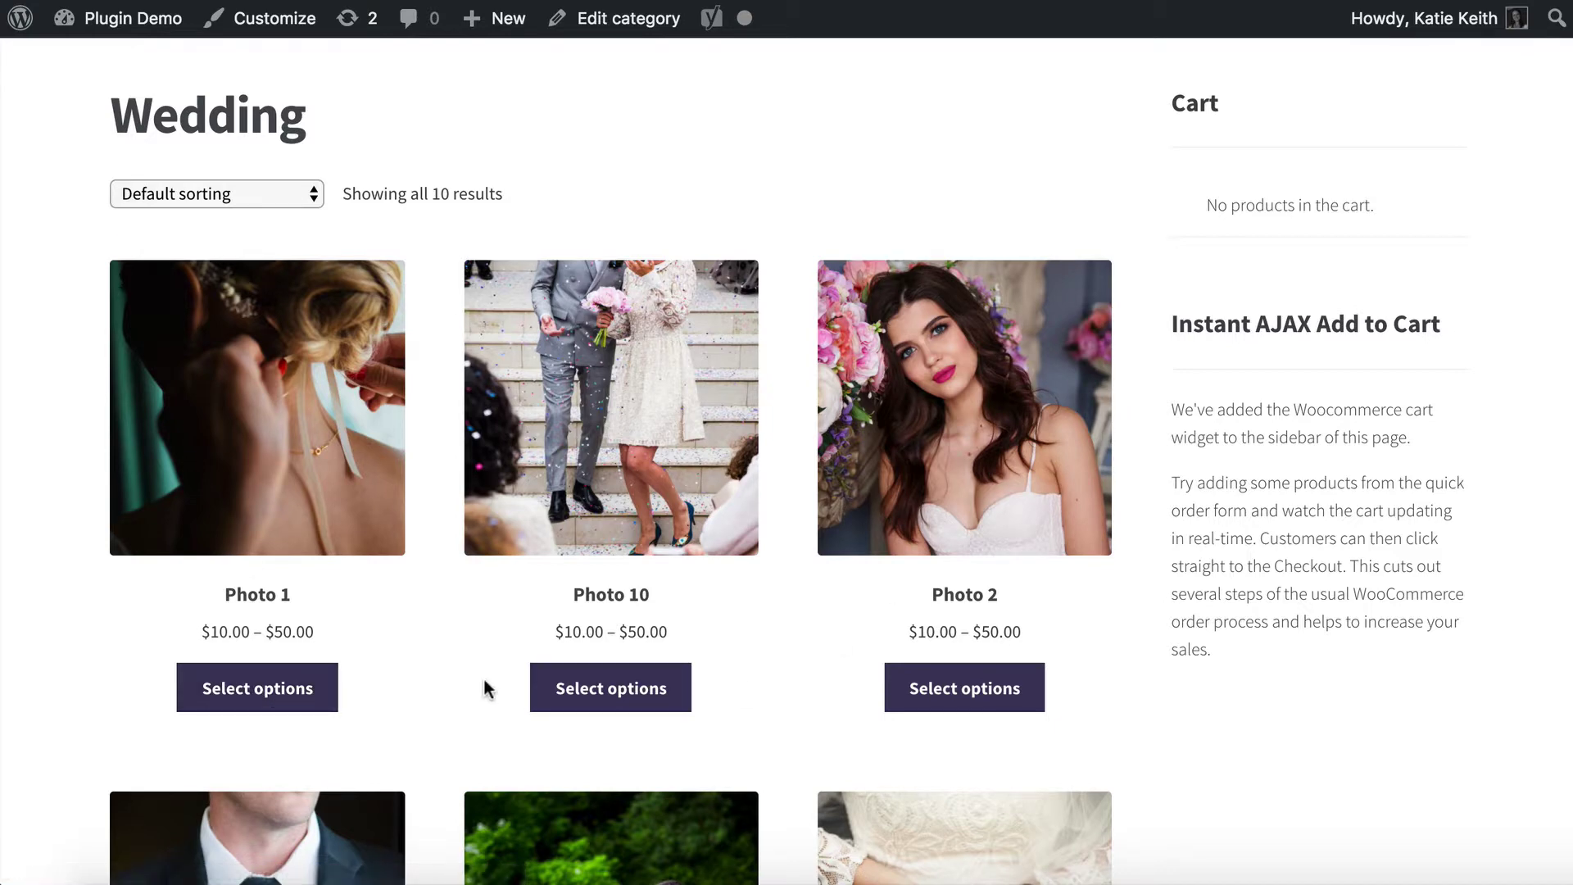
left_click(298, 695)
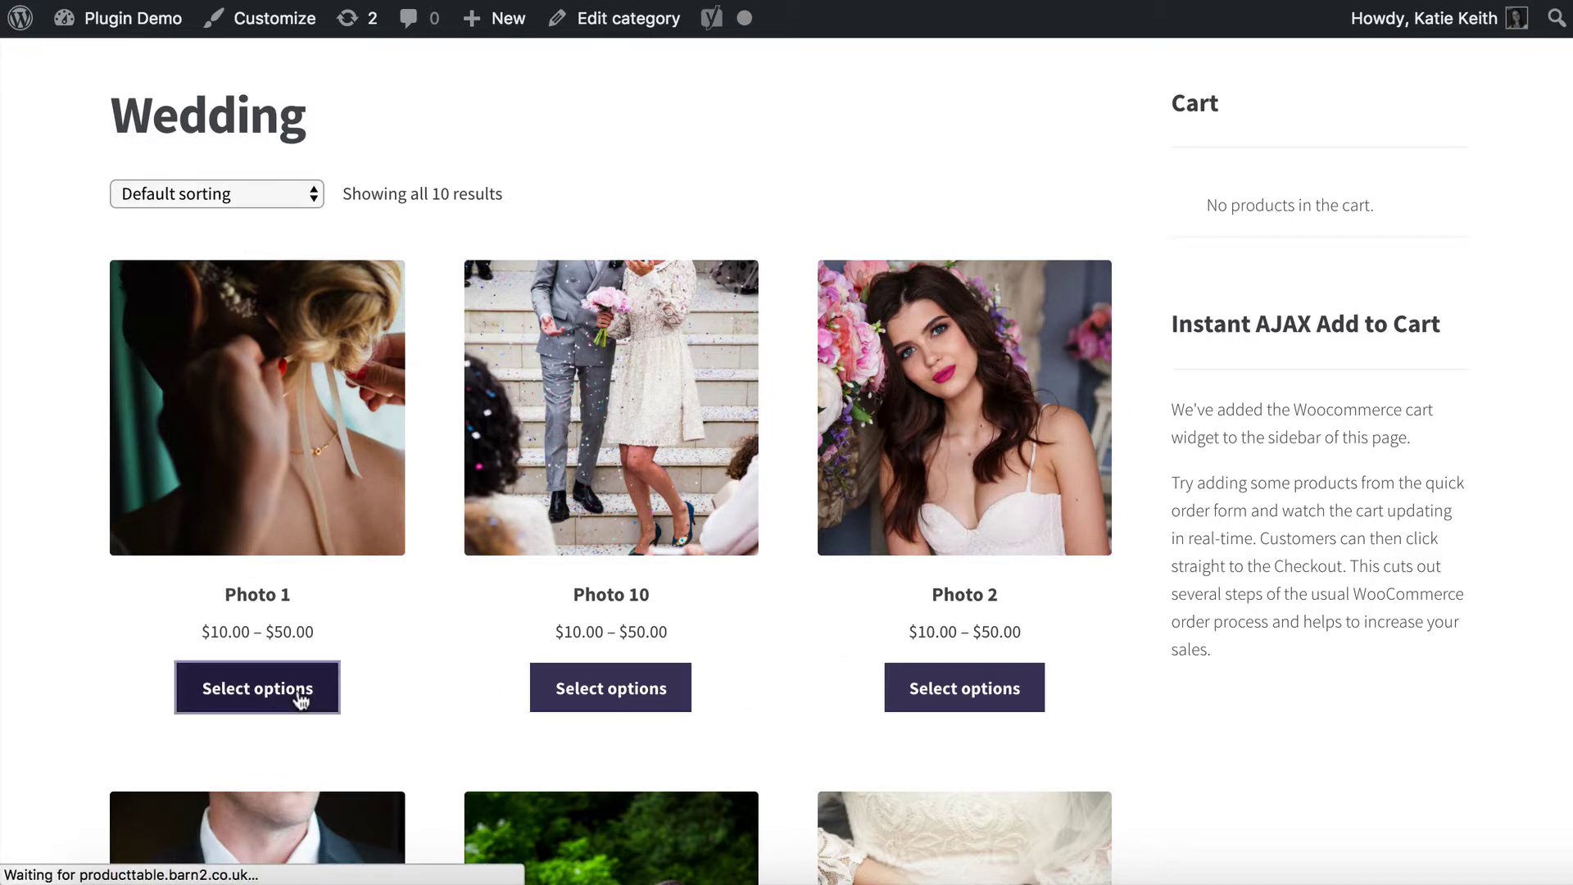
- Compare the prices of Photo 1 by switching its type between Digital Image and Framed Print
scroll(729, 603, "down", 3)
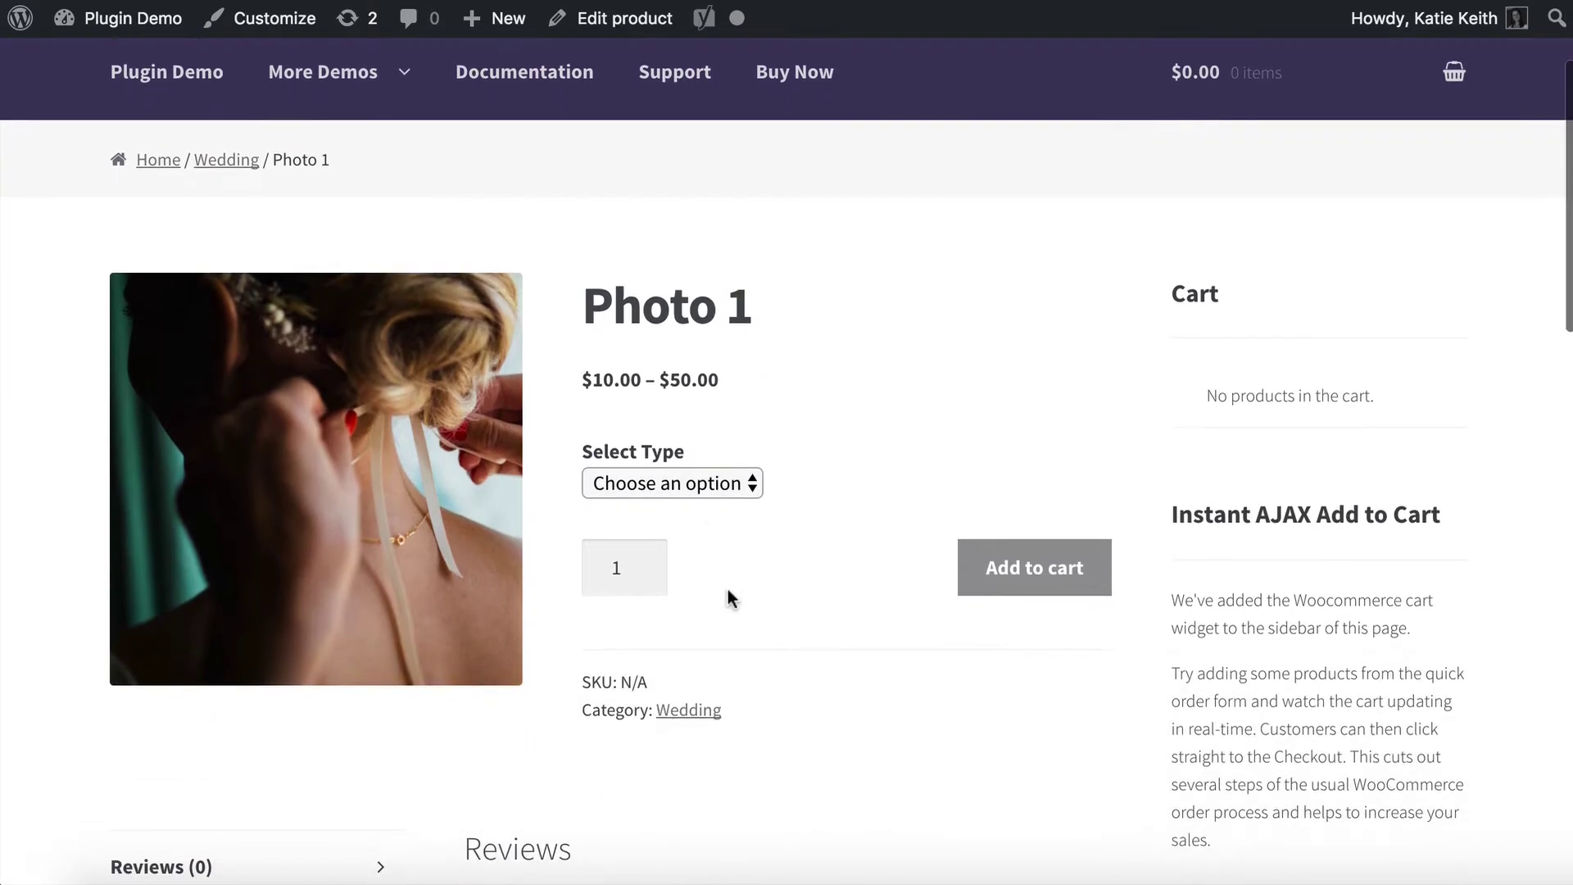
left_click(705, 485)
left_click(693, 508)
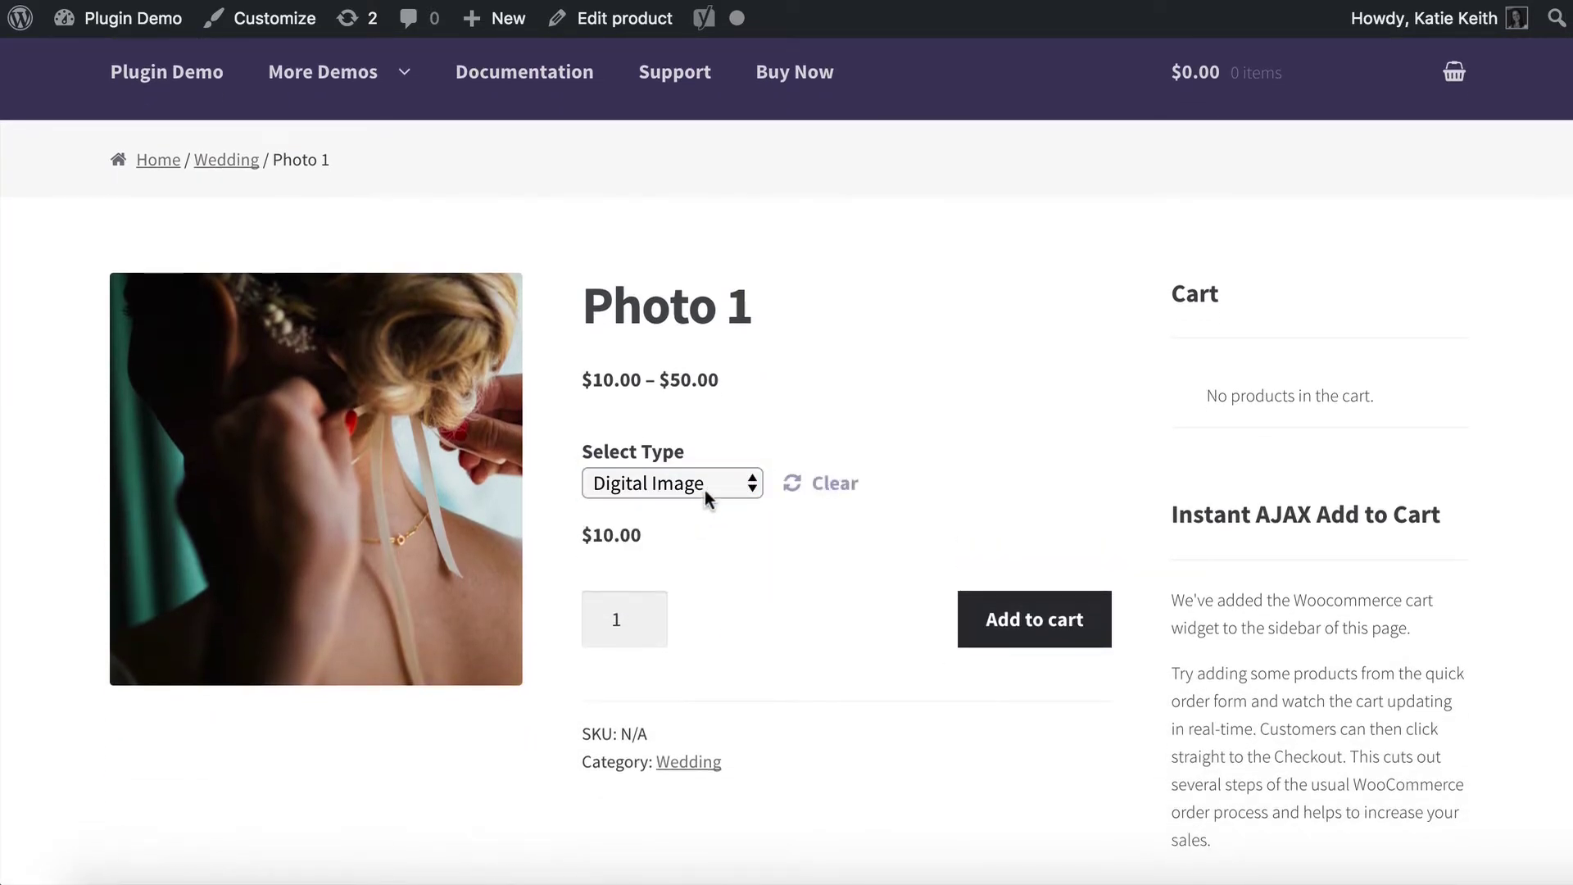
left_click(710, 480)
left_click(698, 509)
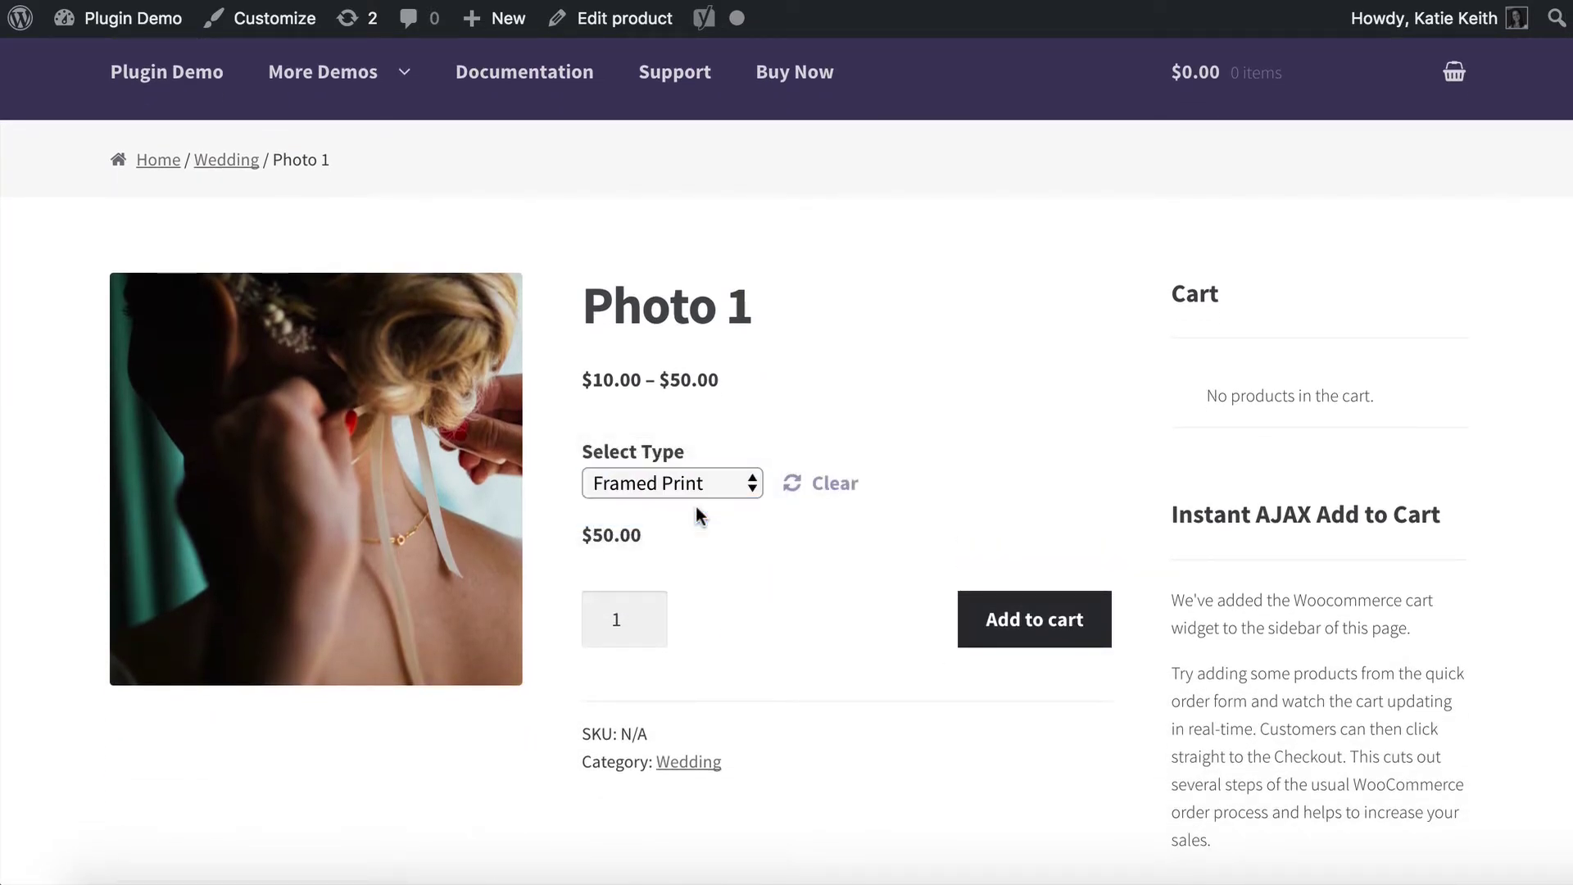
left_click(728, 487)
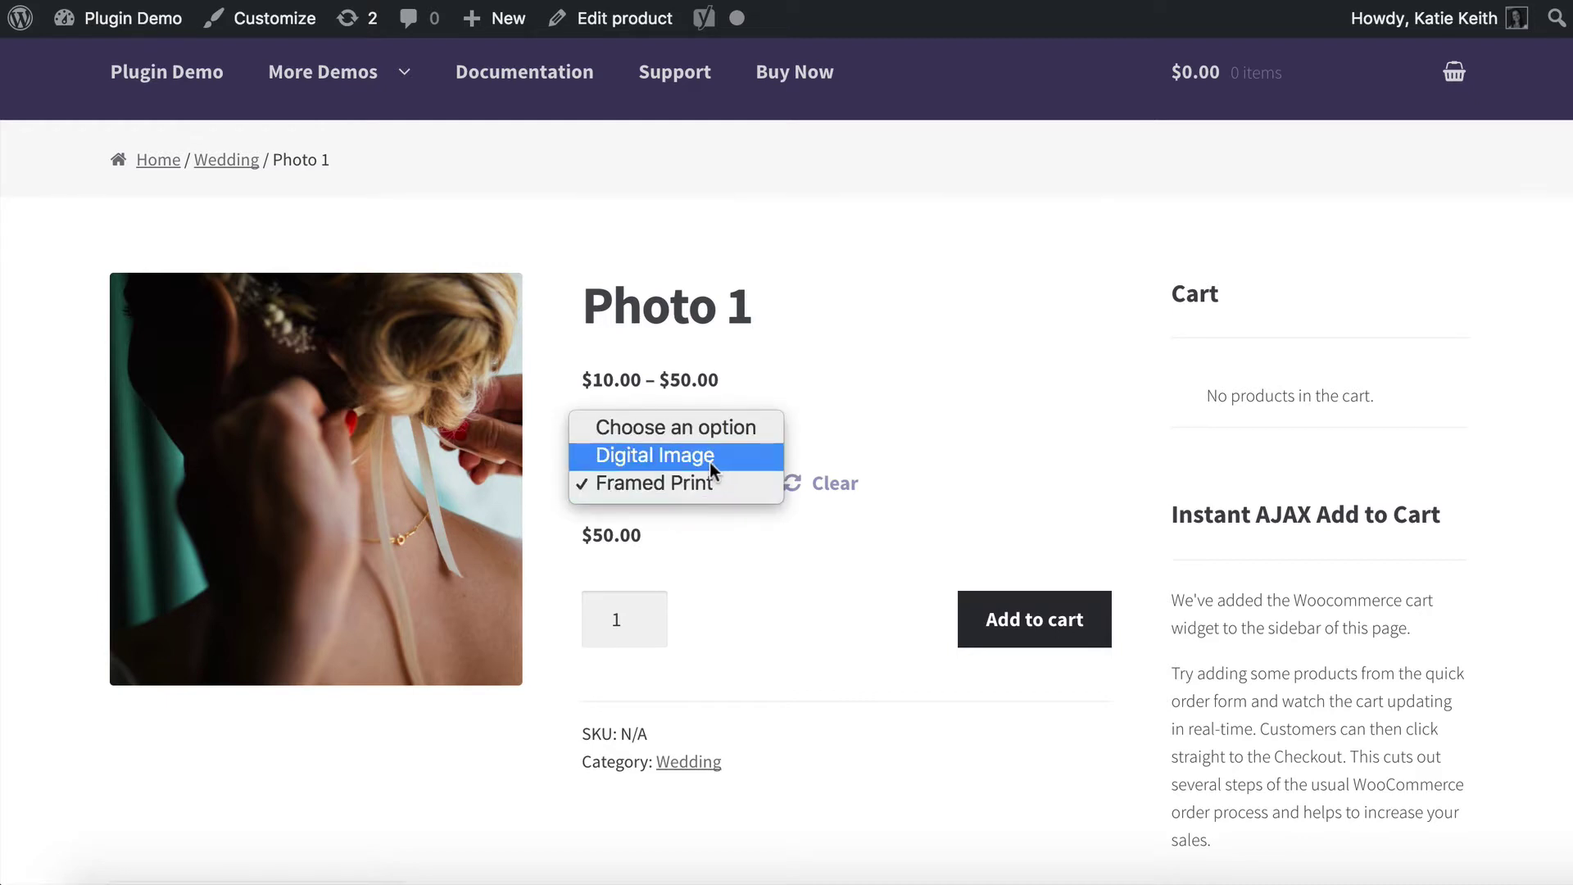
left_click(665, 456)
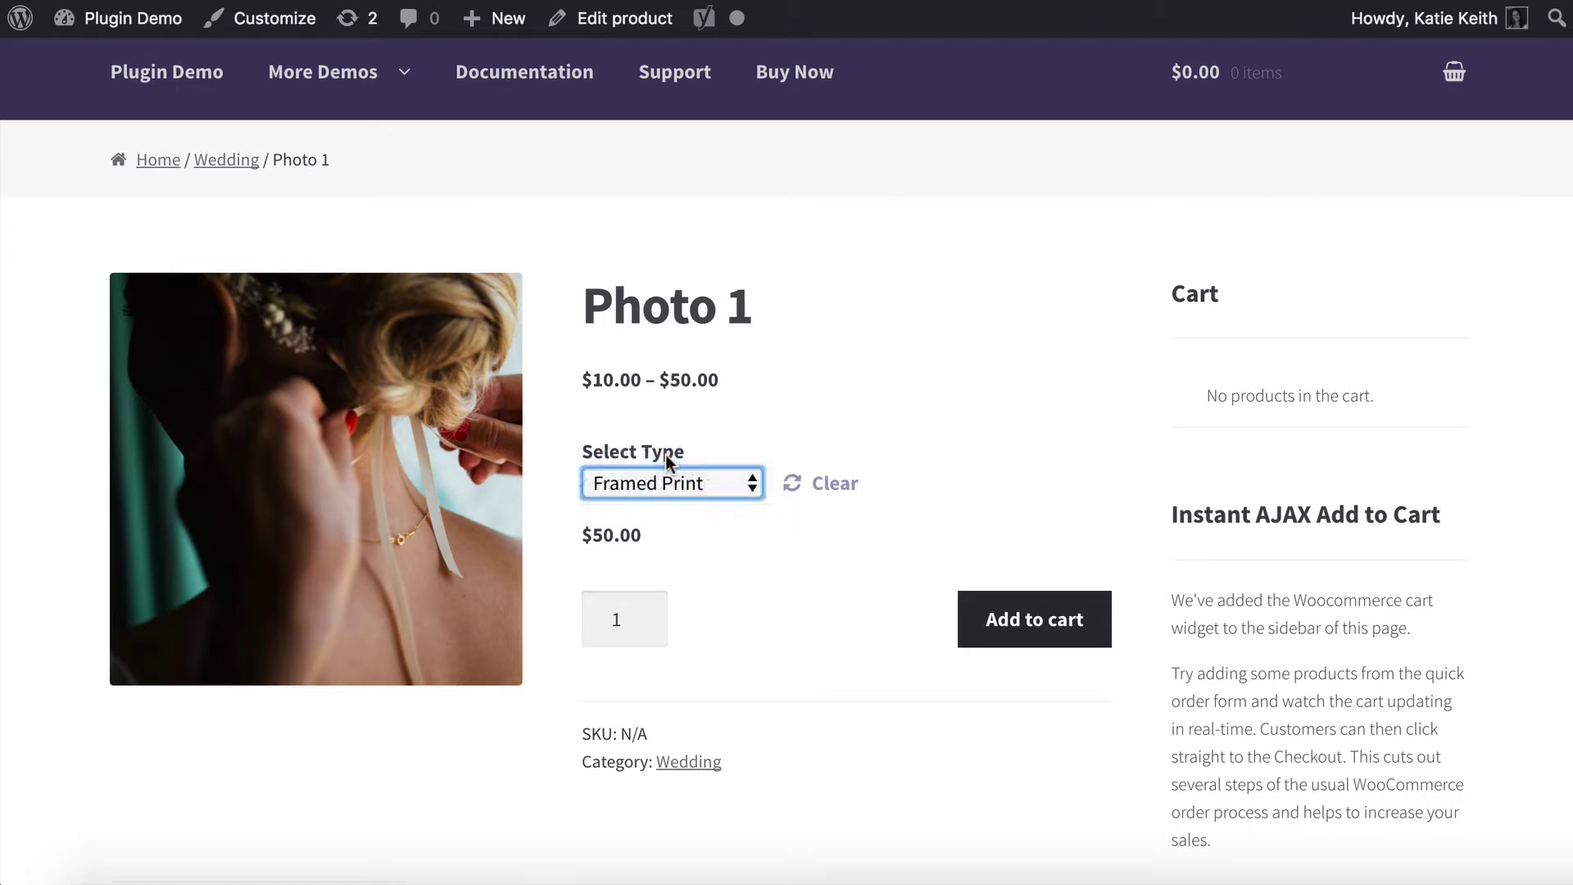
left_click(678, 487)
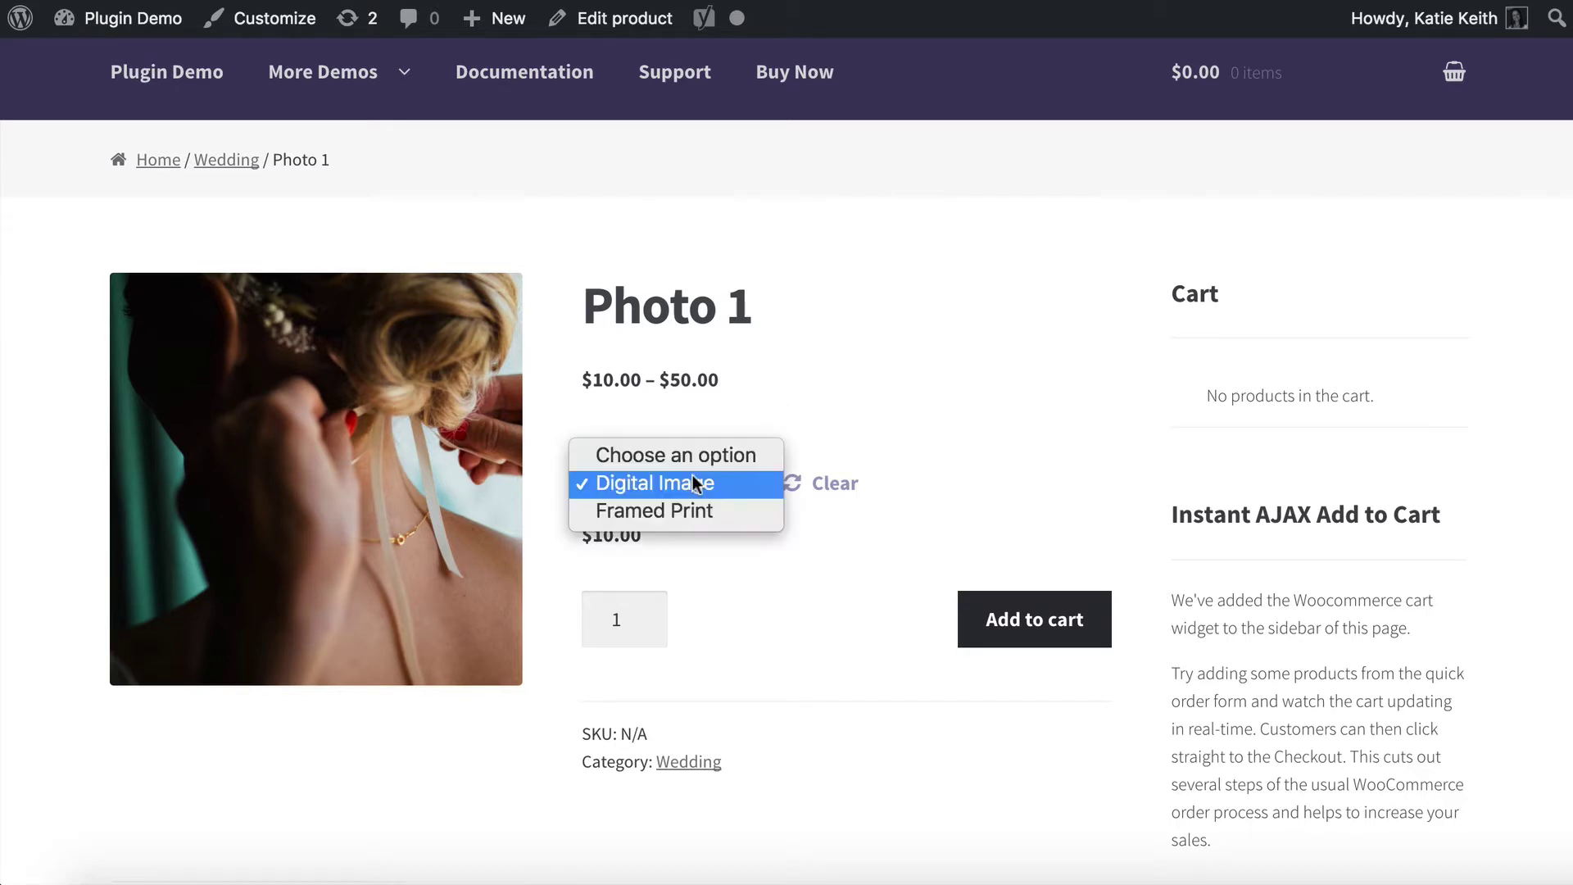
left_click(685, 509)
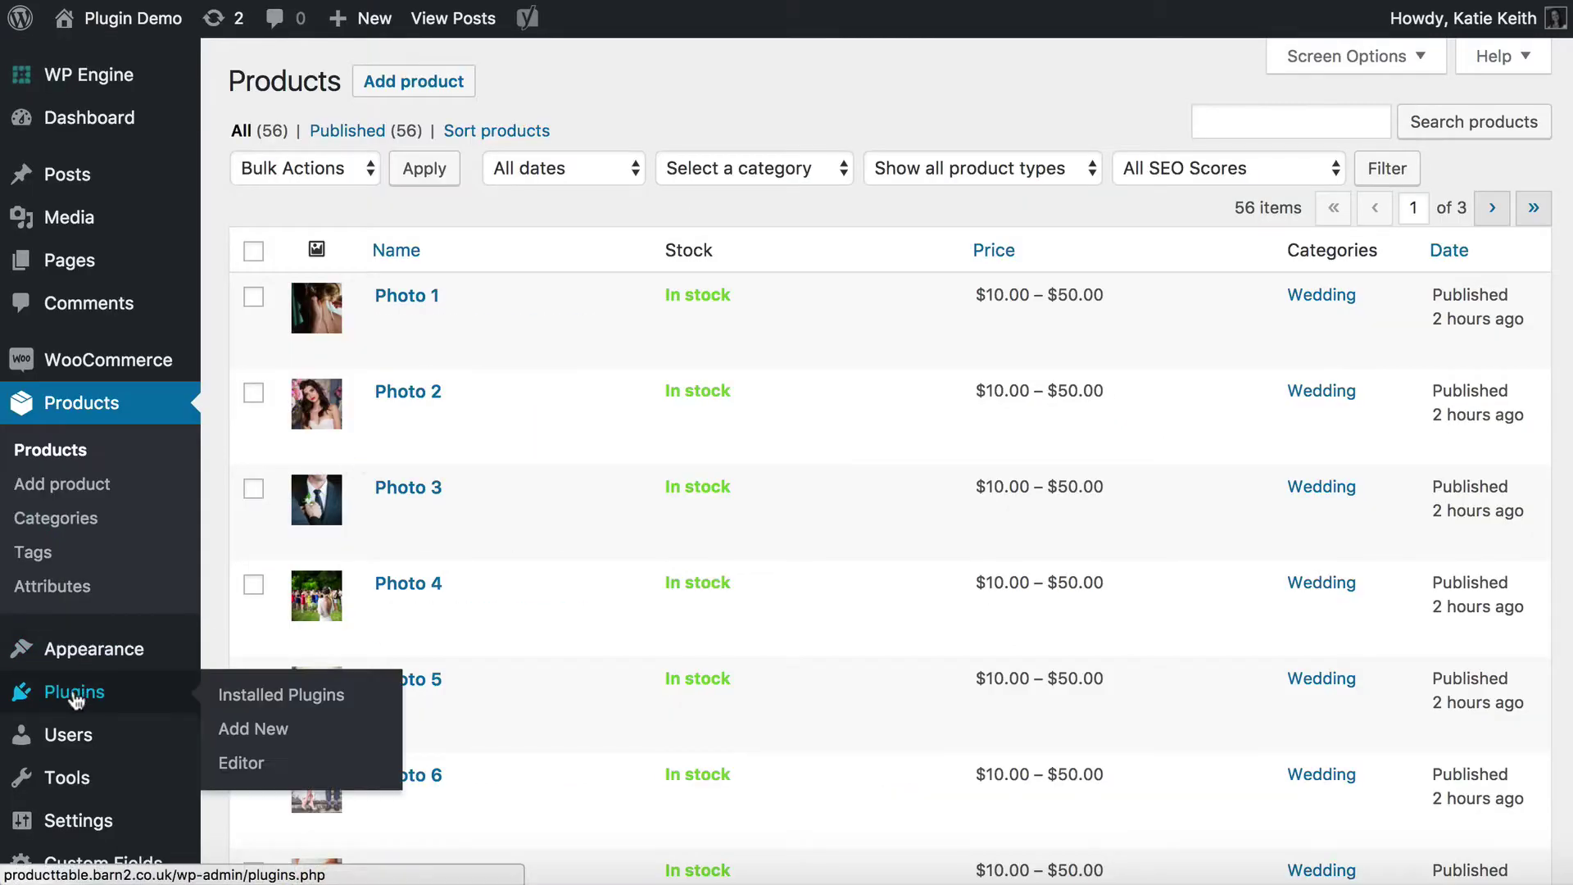
- Open the installed plugins list and locate the WooCommerce and WooCommerce Product Table plugins
left_click(74, 696)
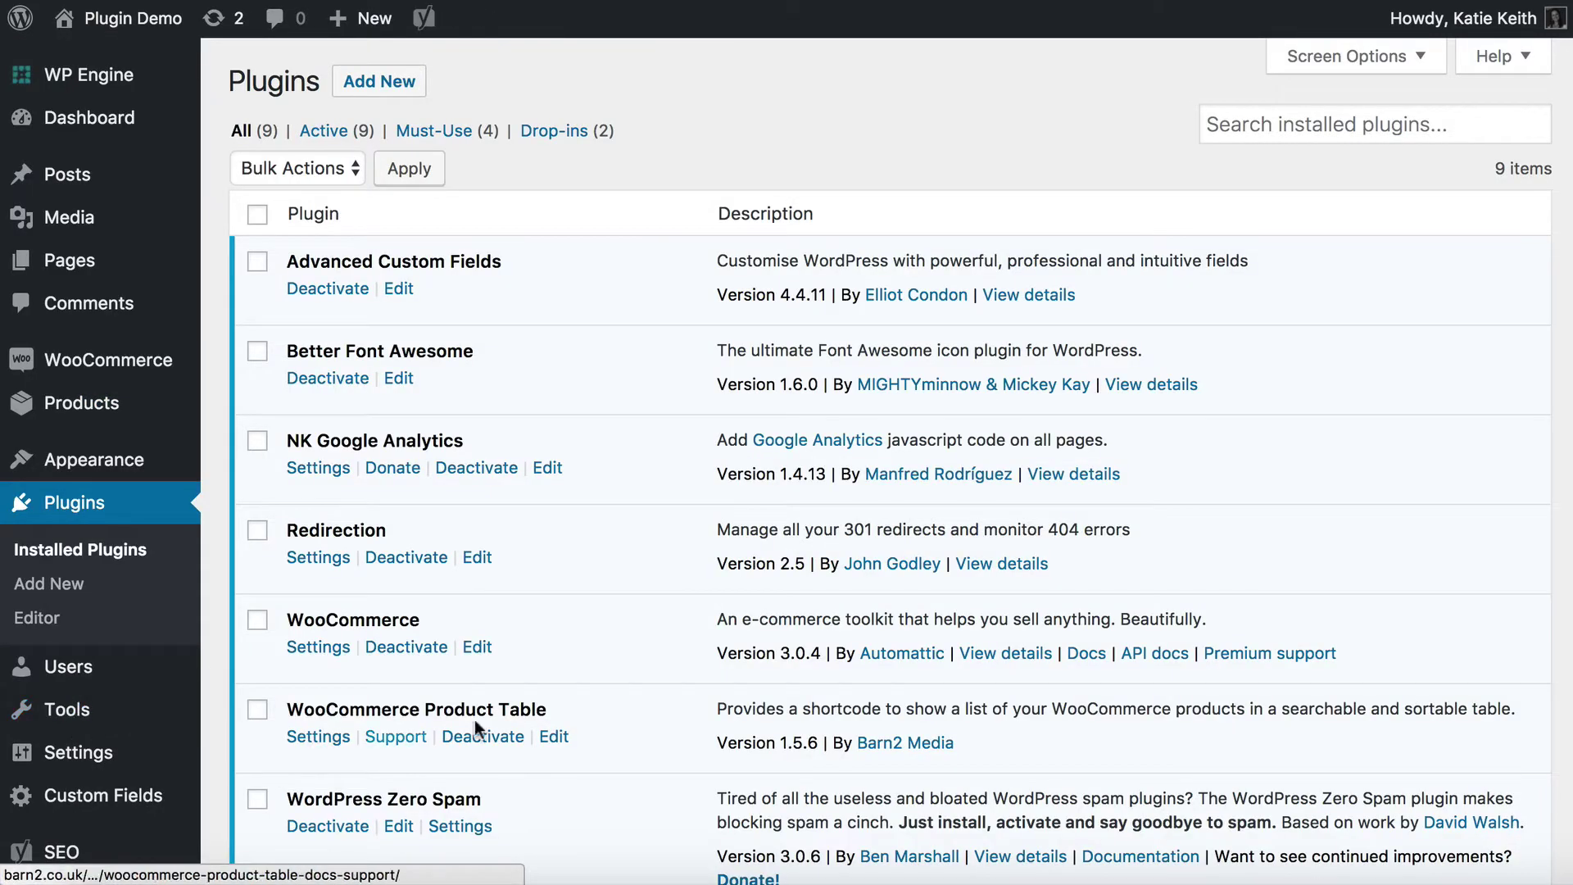
scroll(623, 731, "down", 5)
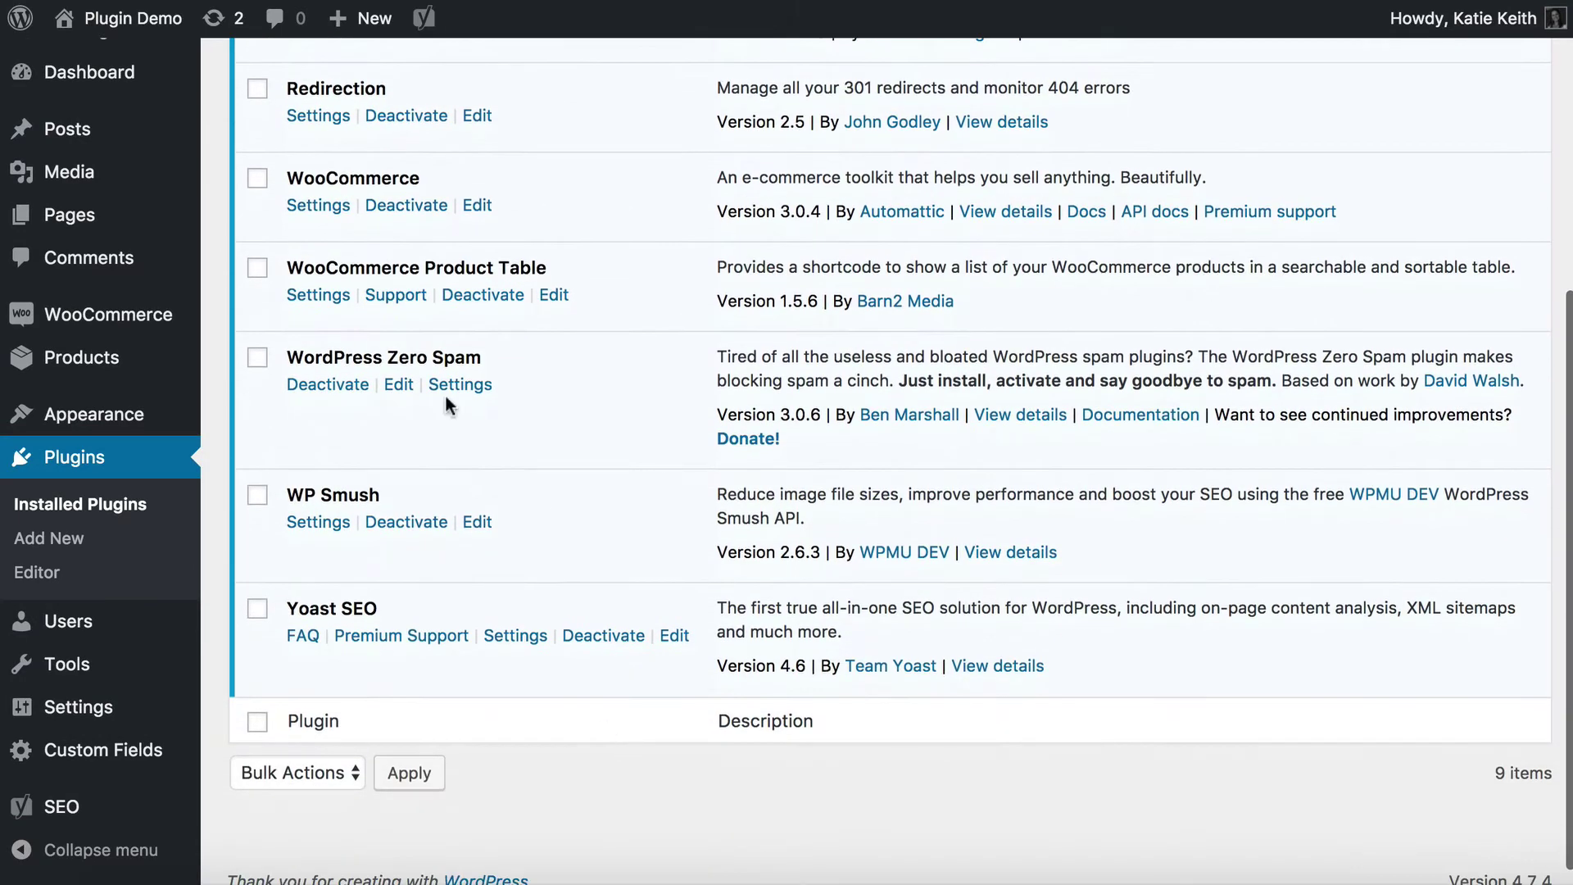
double_click(294, 178)
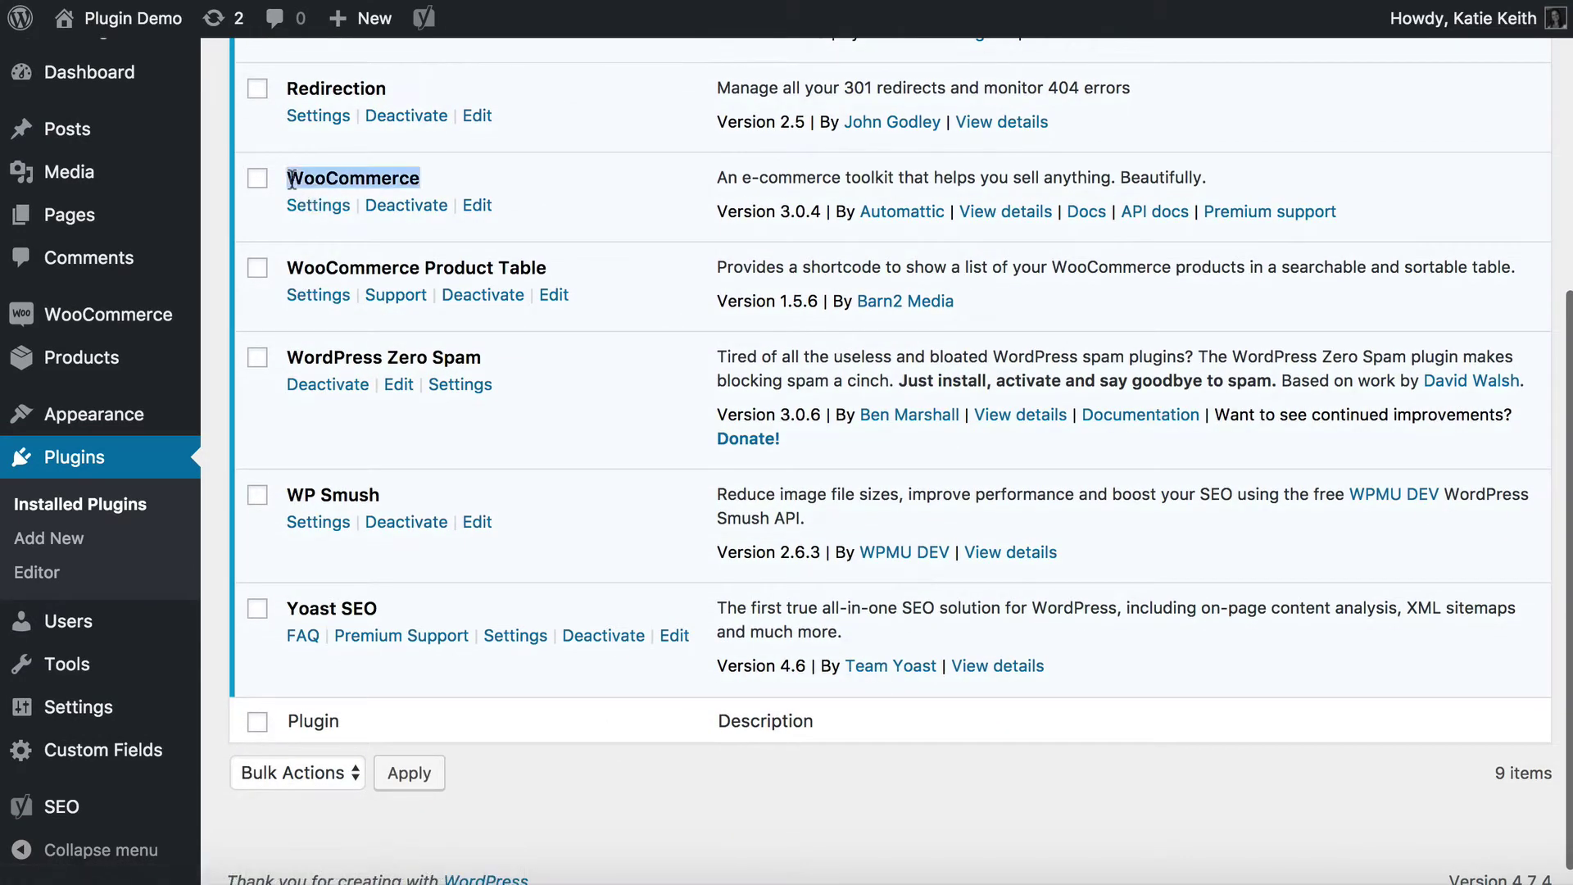
left_click(344, 176)
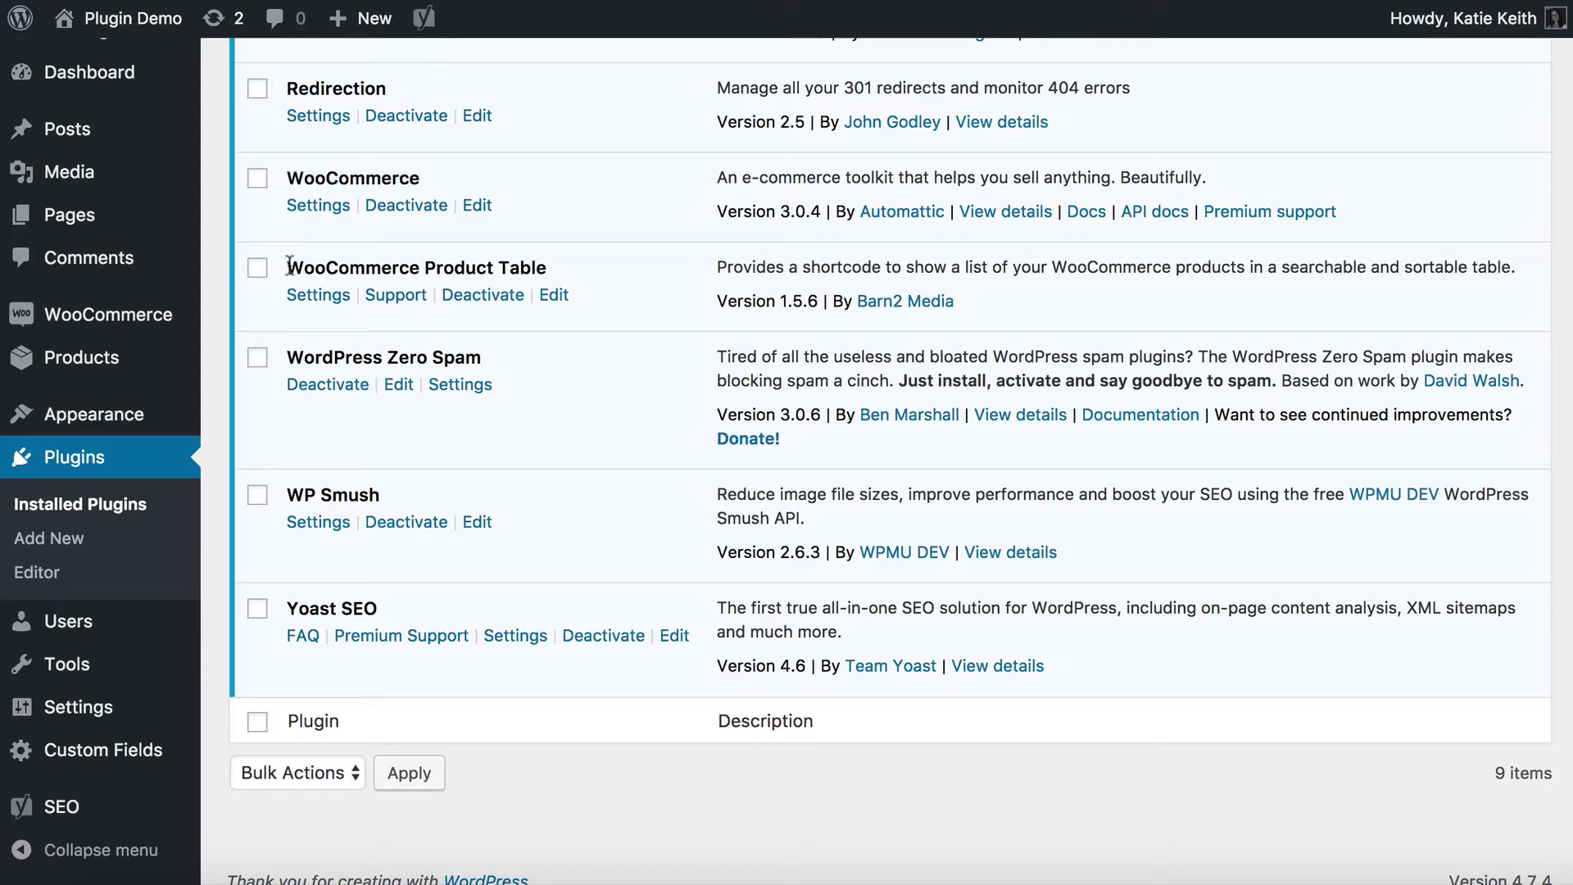
left_click_drag(288, 268, 563, 270)
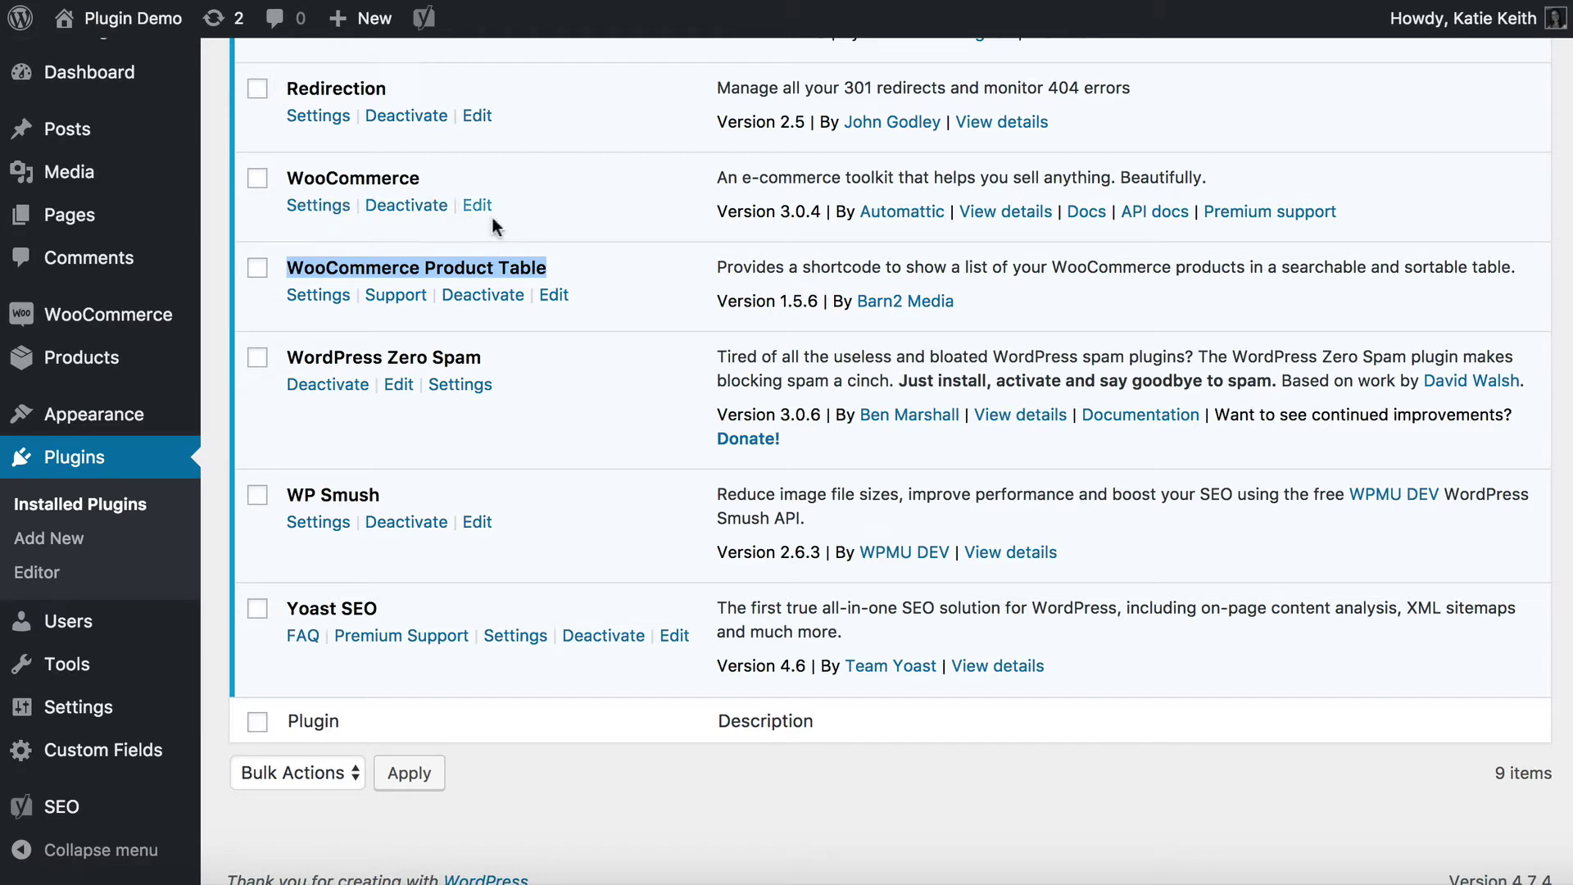
left_click(452, 261)
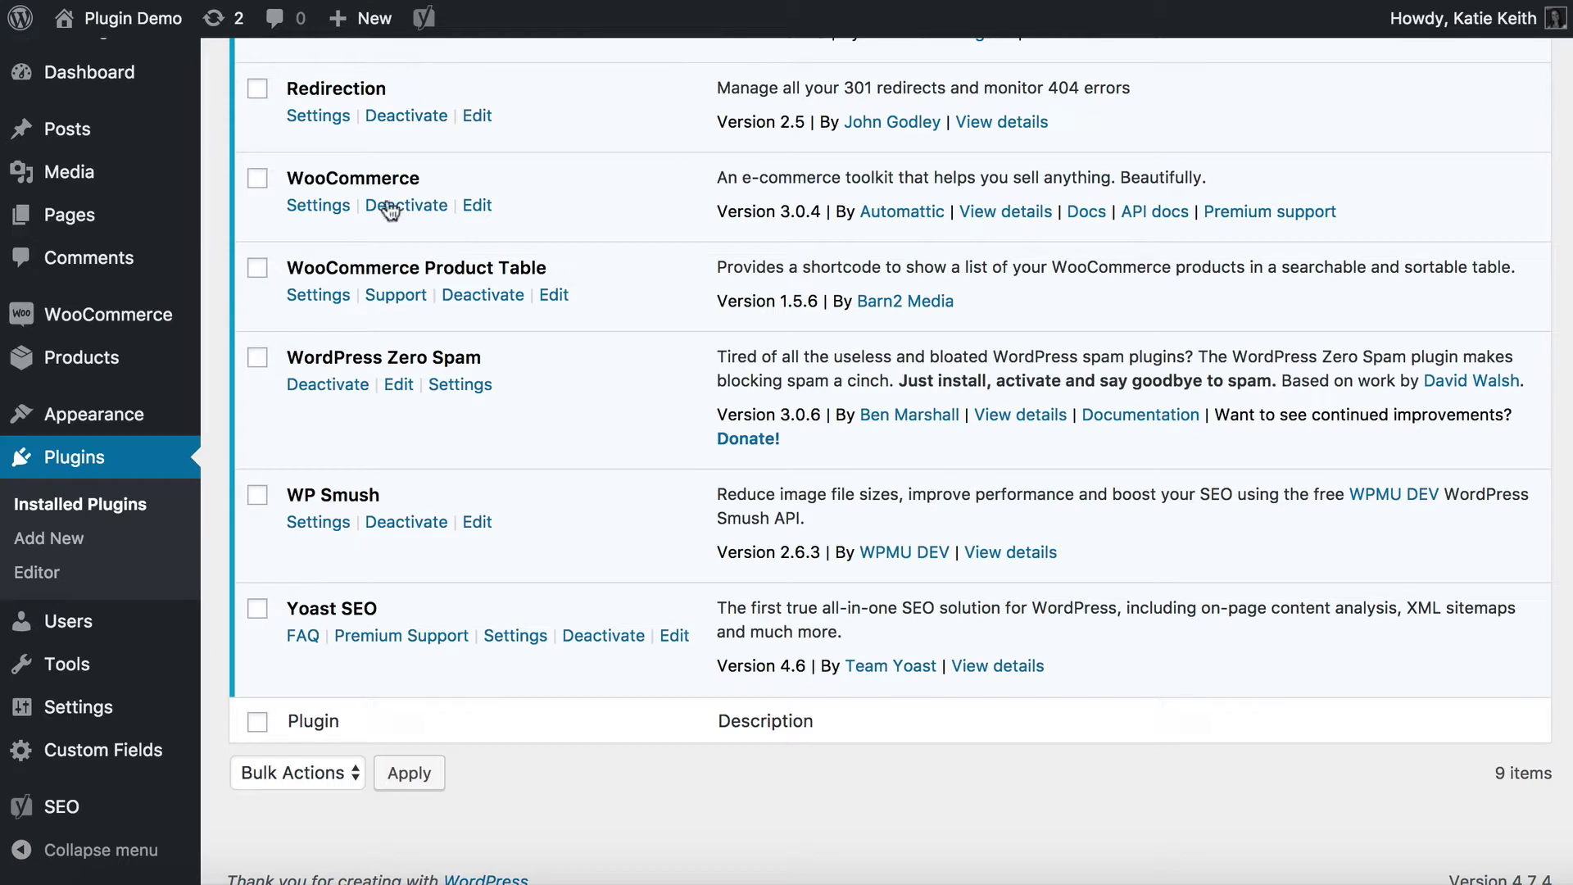
- Return to the product list, review the Photo products and open Photo 1 for editing
mouse_move(82, 360)
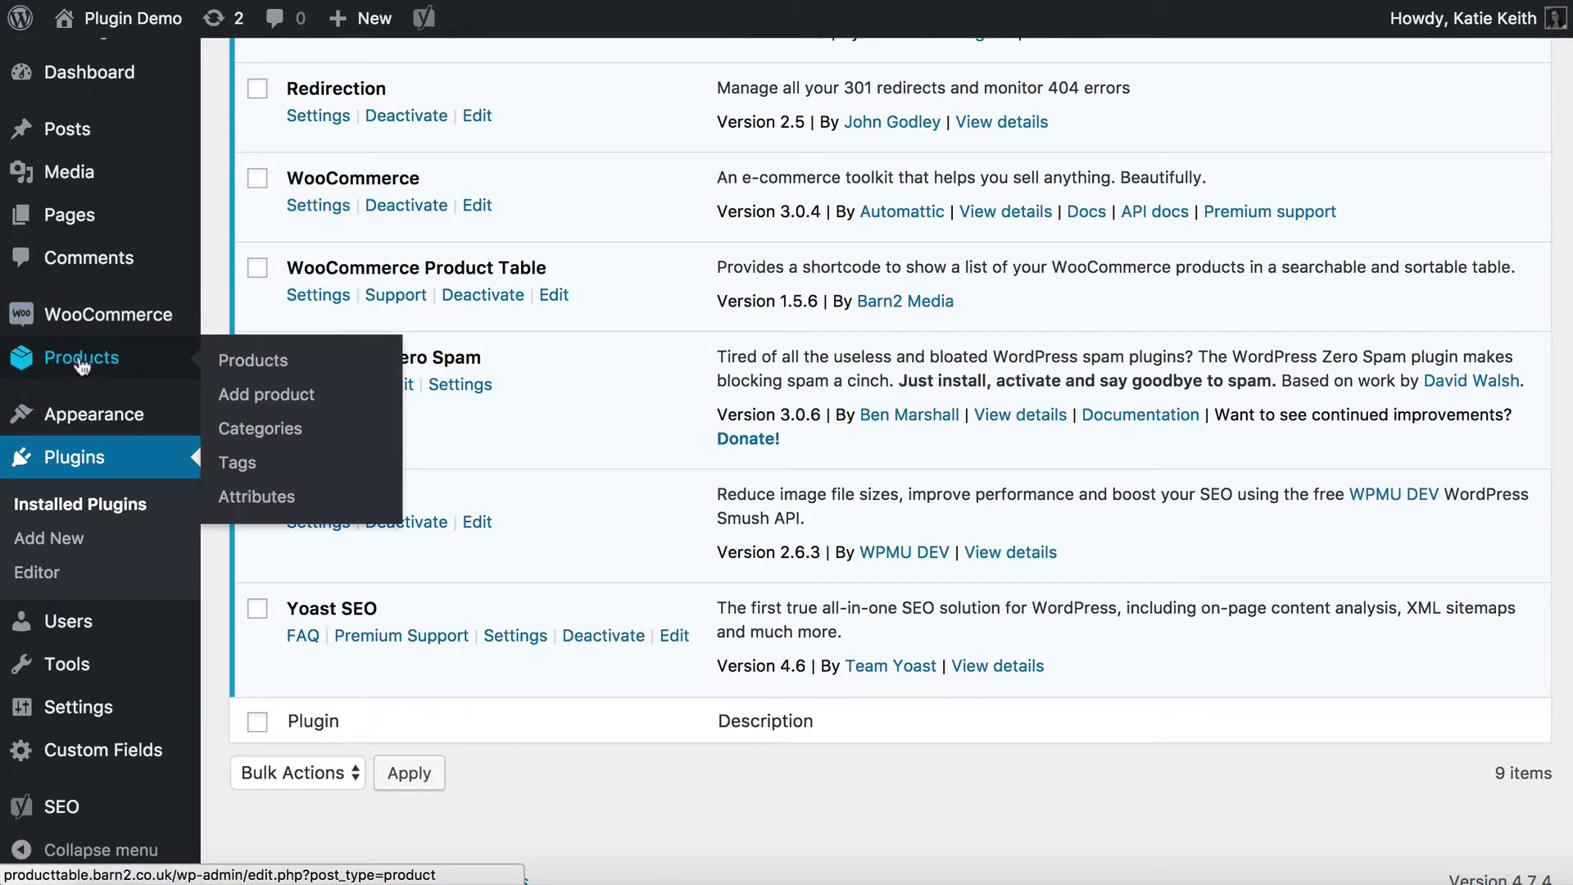
left_click(121, 365)
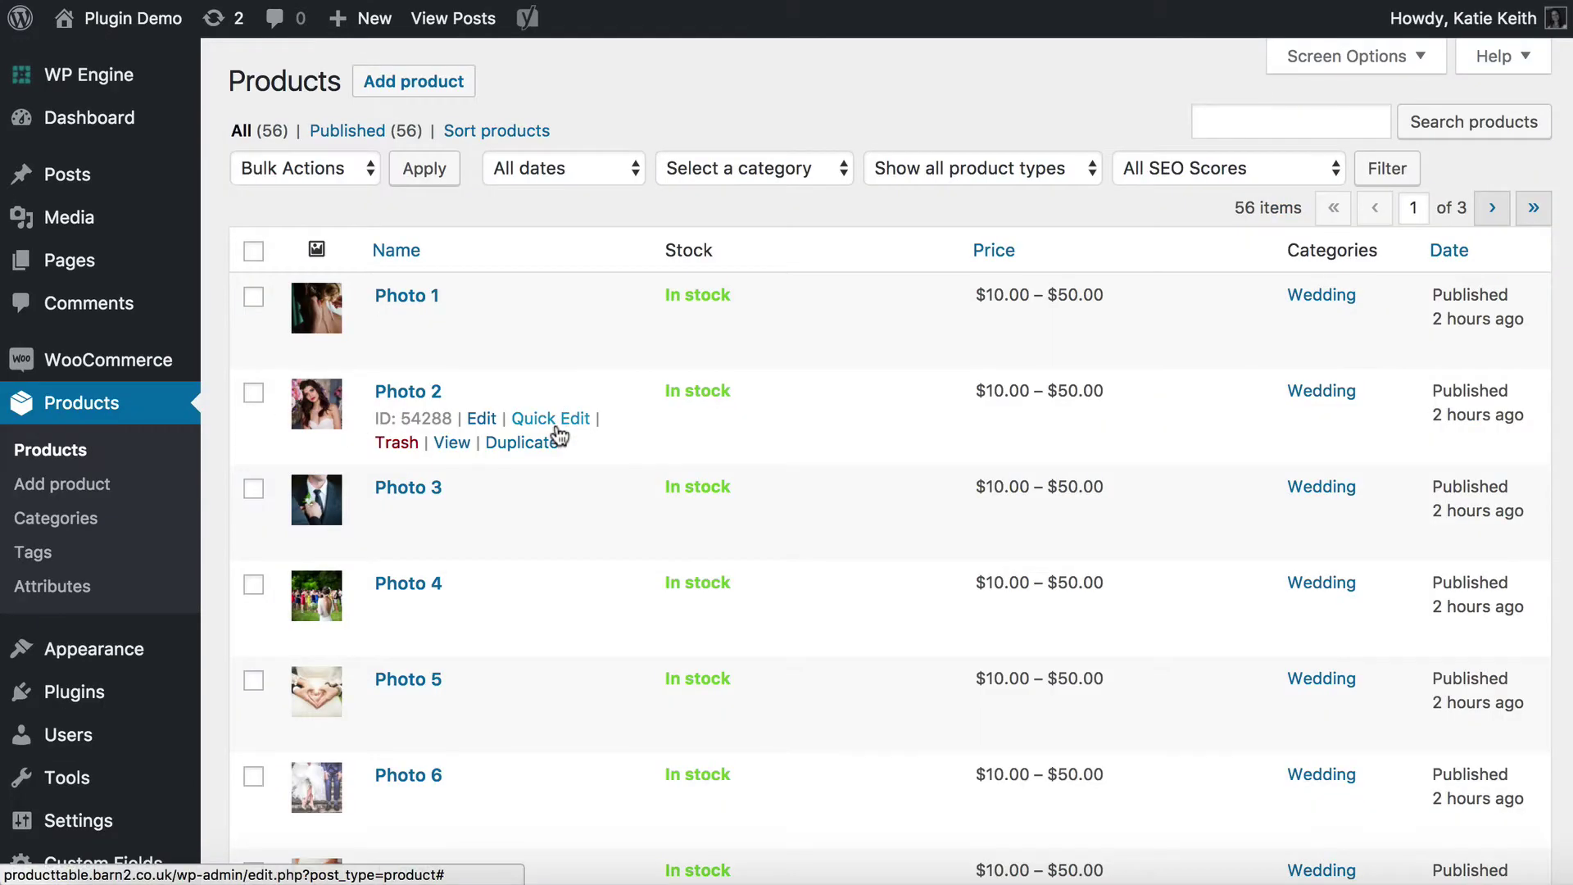
scroll(559, 435, "down", 3)
scroll(559, 434, "down", 2)
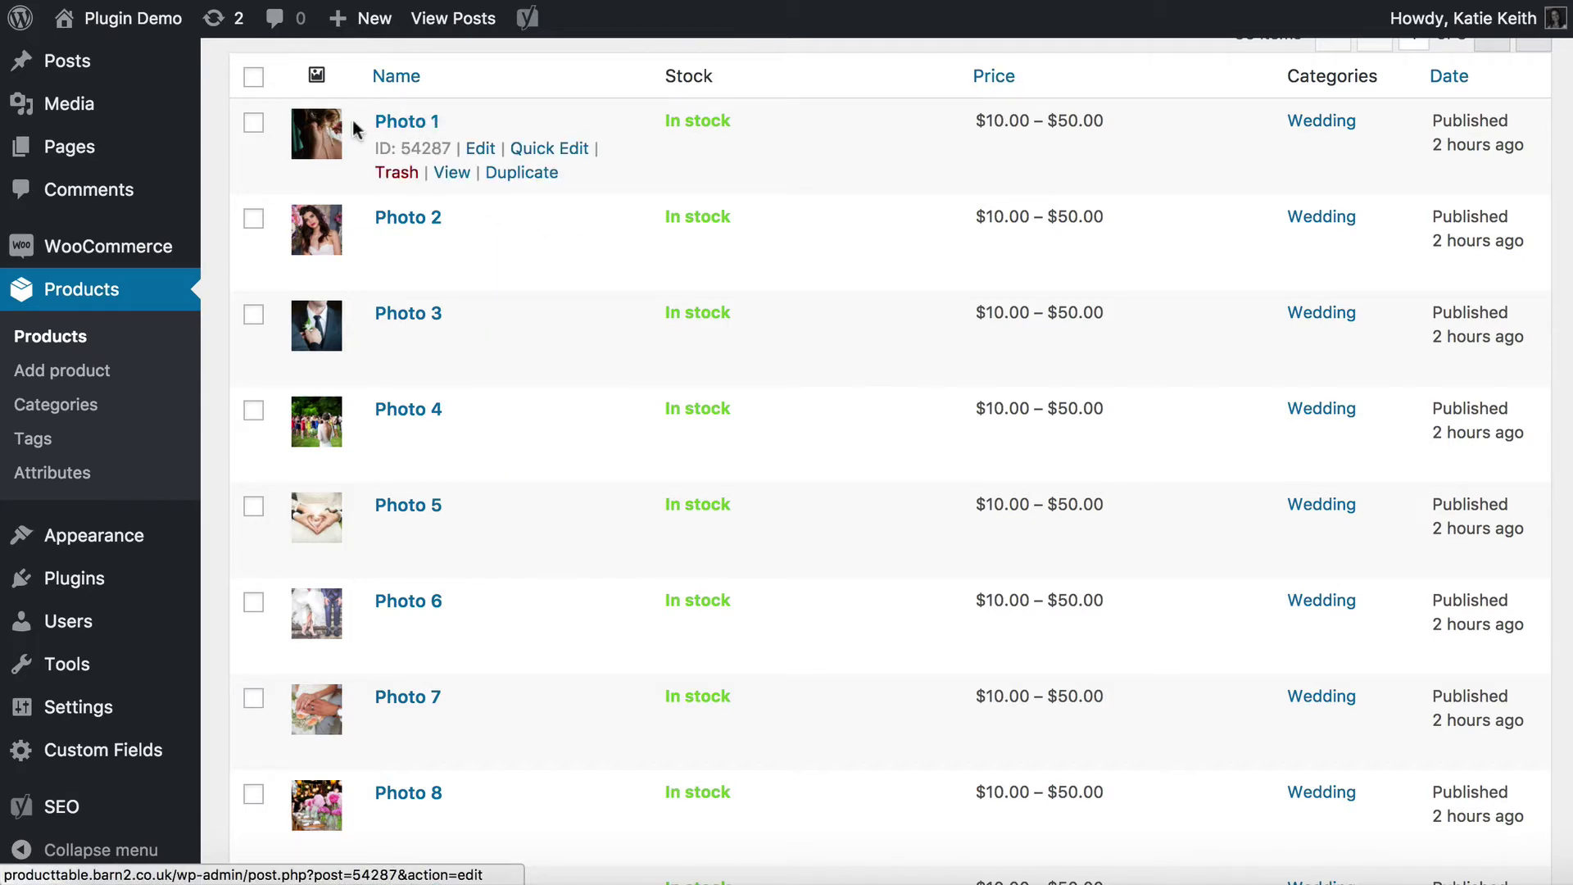
scroll(413, 408, "down", 5)
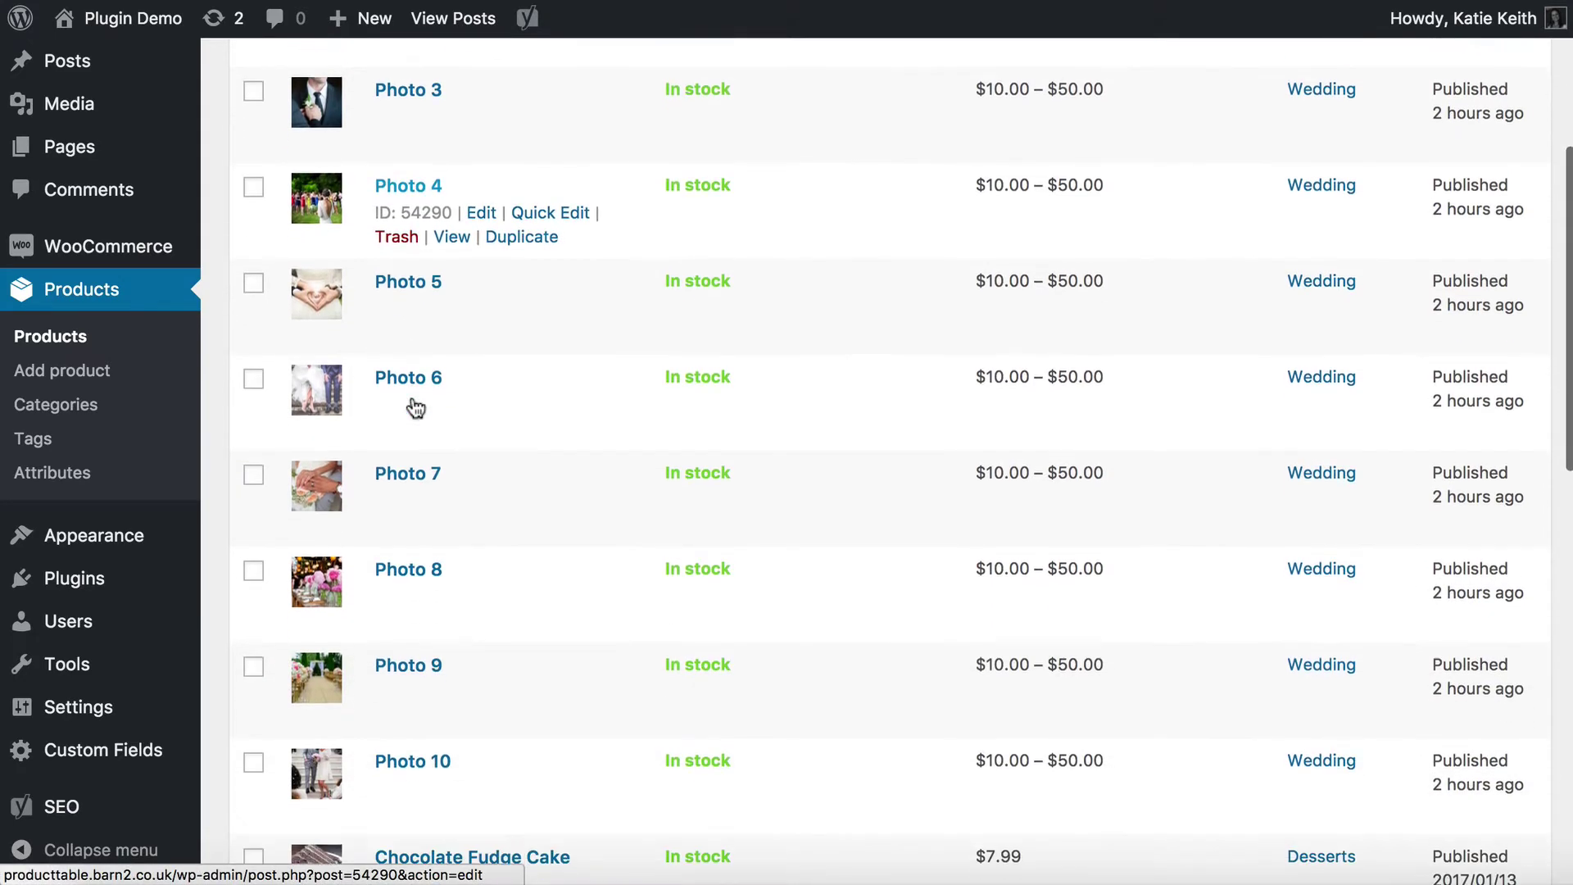
scroll(412, 402, "up", 6)
scroll(412, 398, "up", 1)
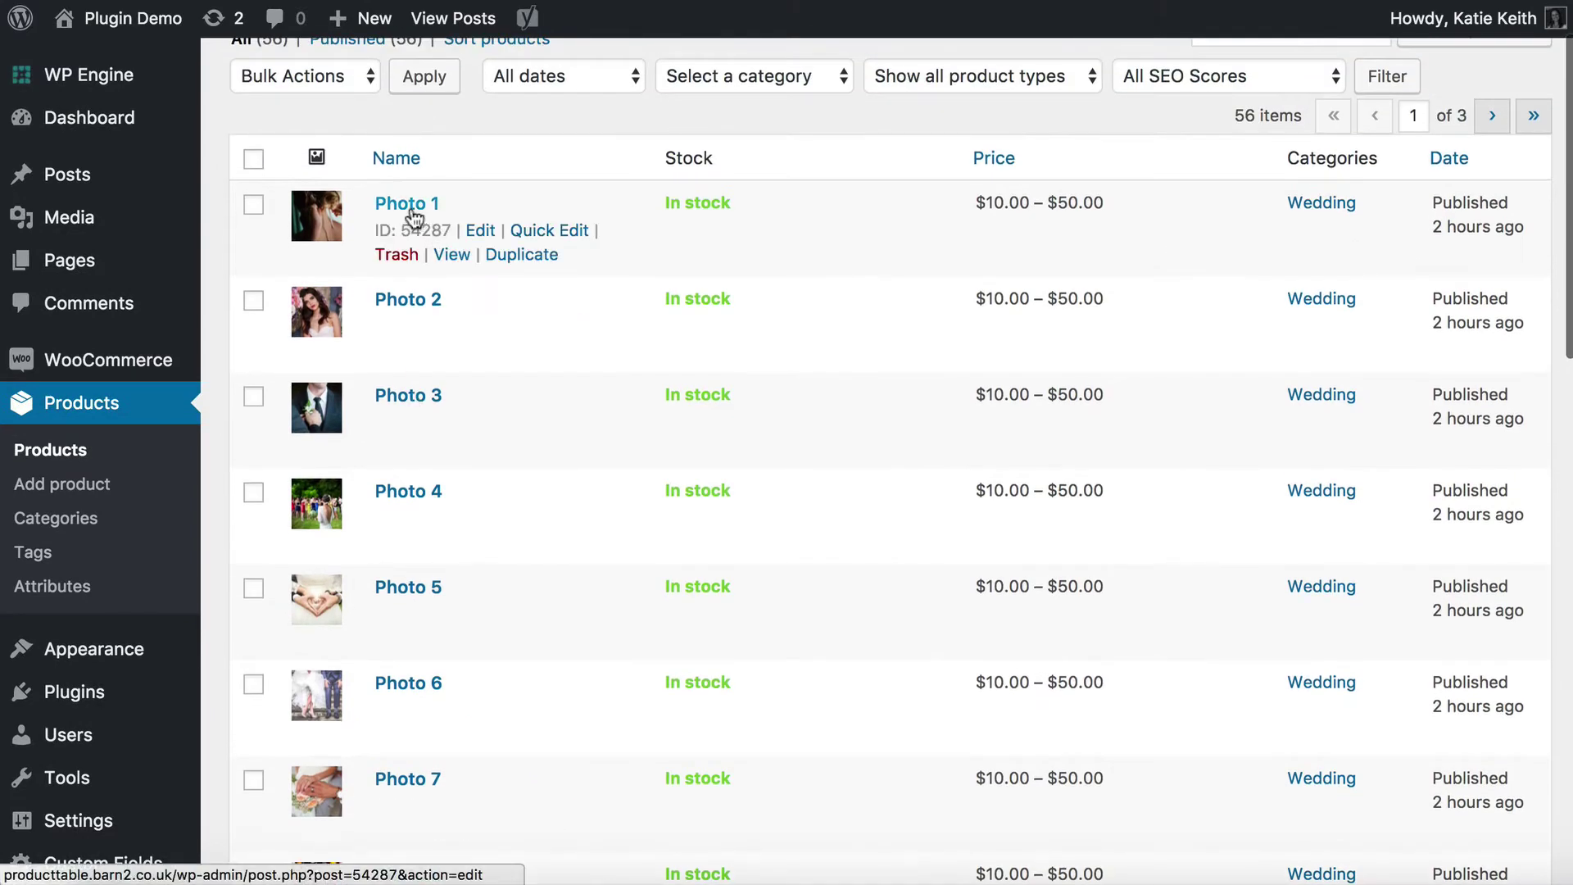
left_click(407, 207)
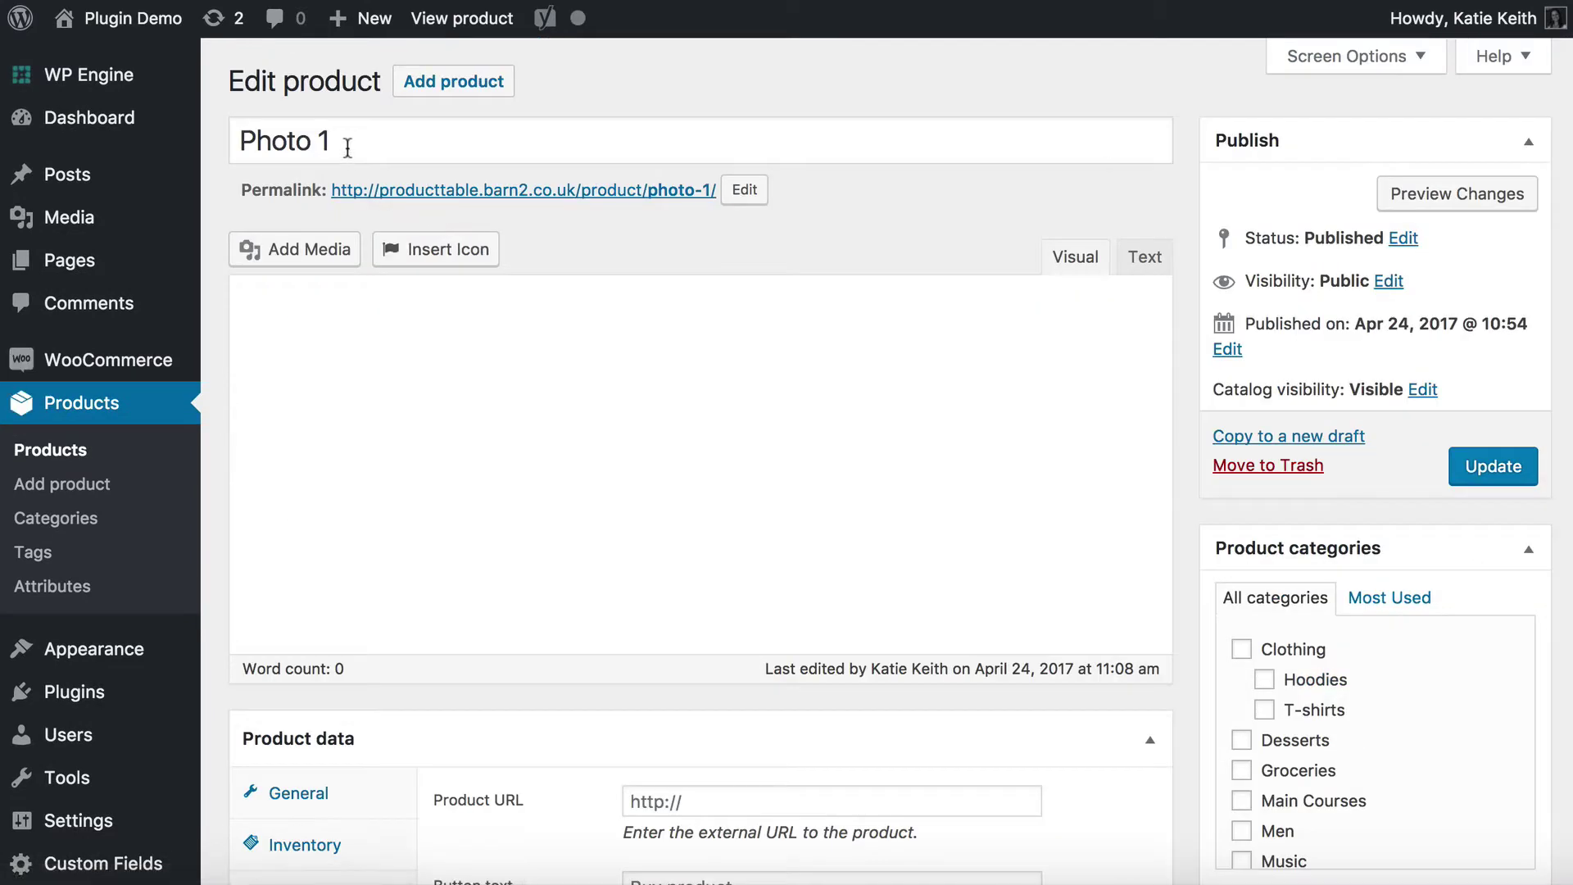
- Examine Photo 1's title, description area and product image on its edit page
left_click_drag(350, 141, 232, 134)
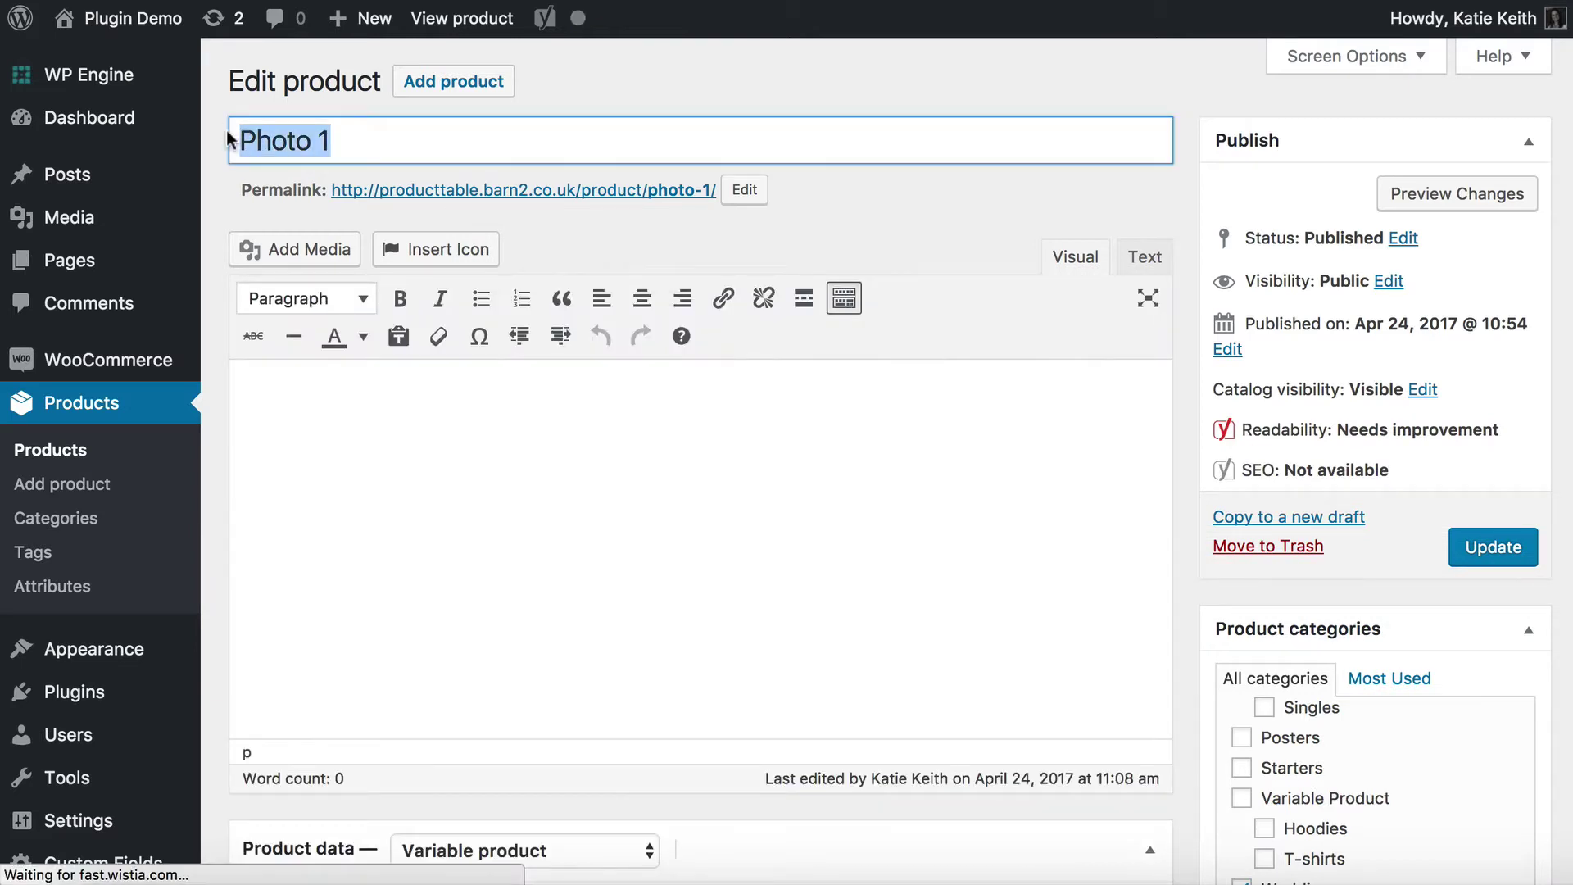
left_click(401, 425)
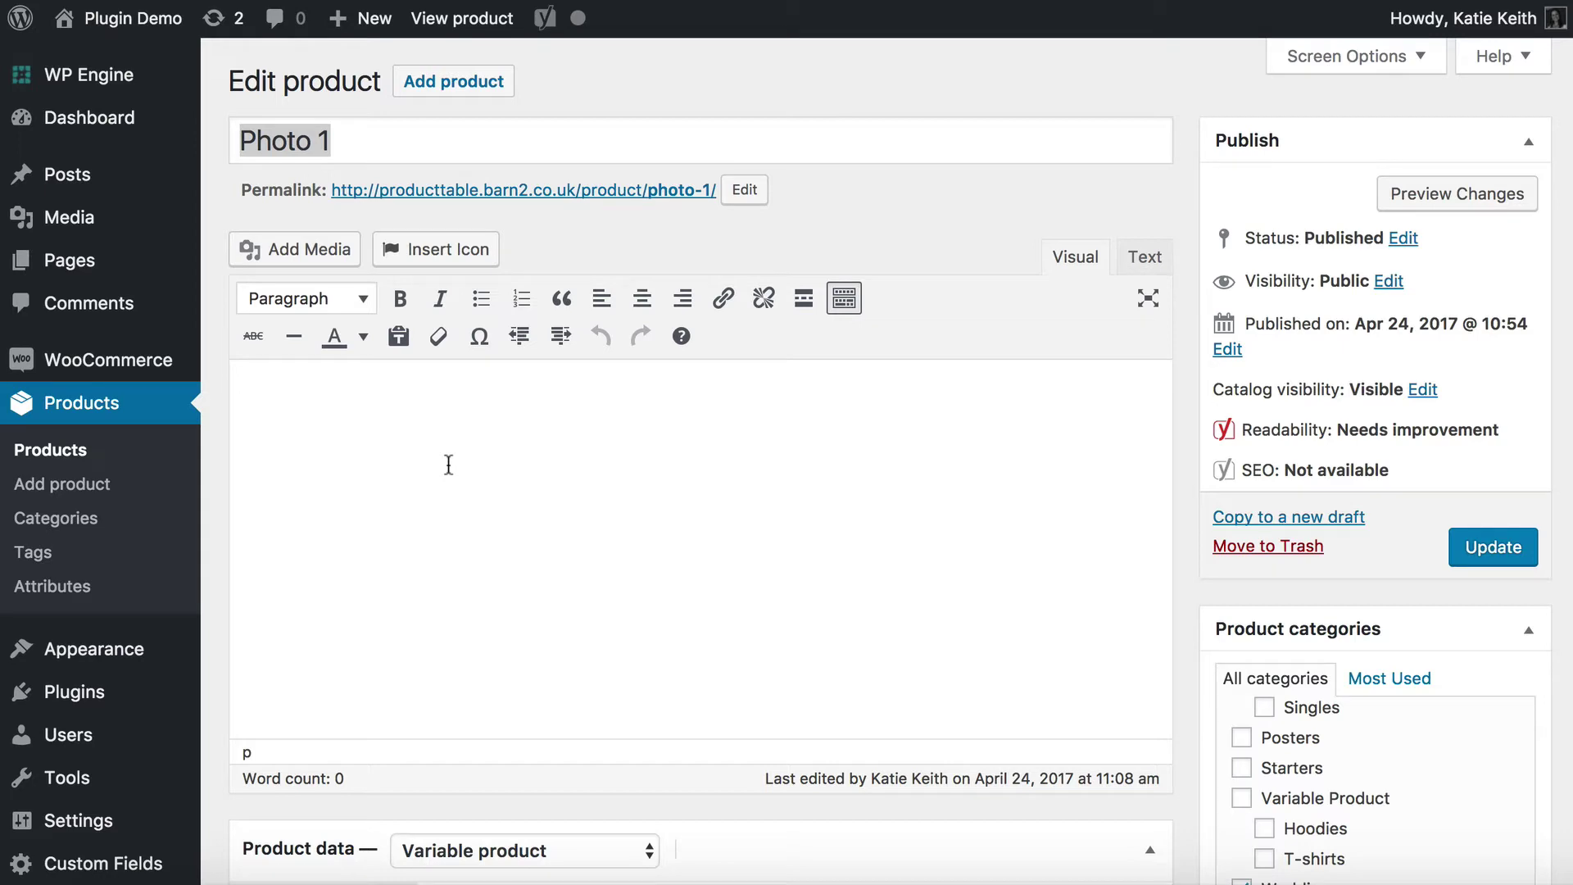
scroll(449, 464, "down", 1)
scroll(448, 465, "down", 15)
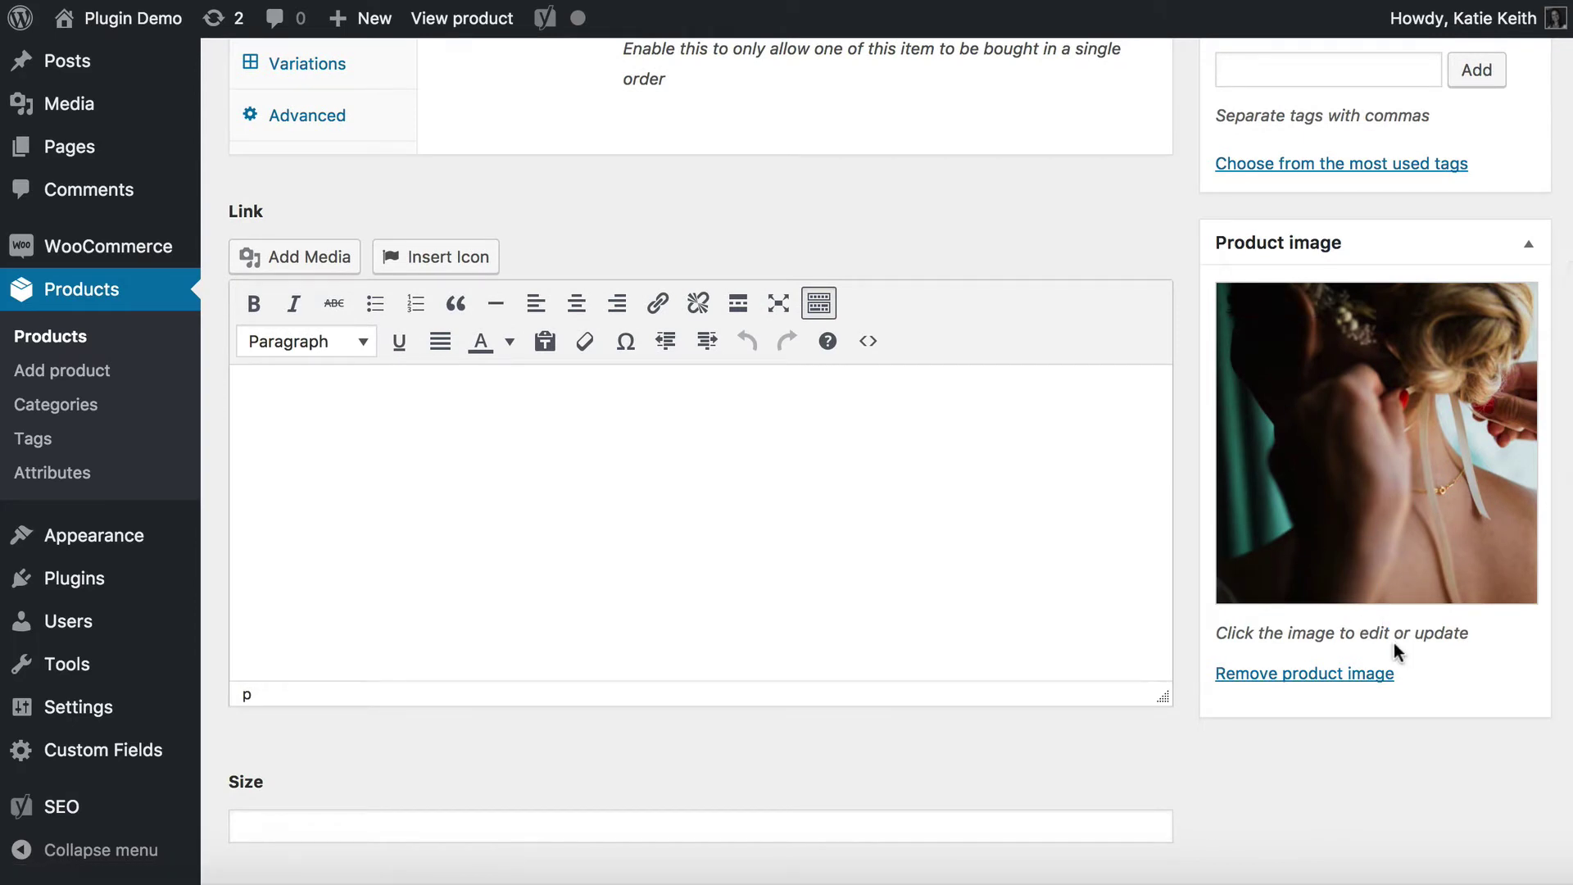
scroll(929, 544, "up", 3)
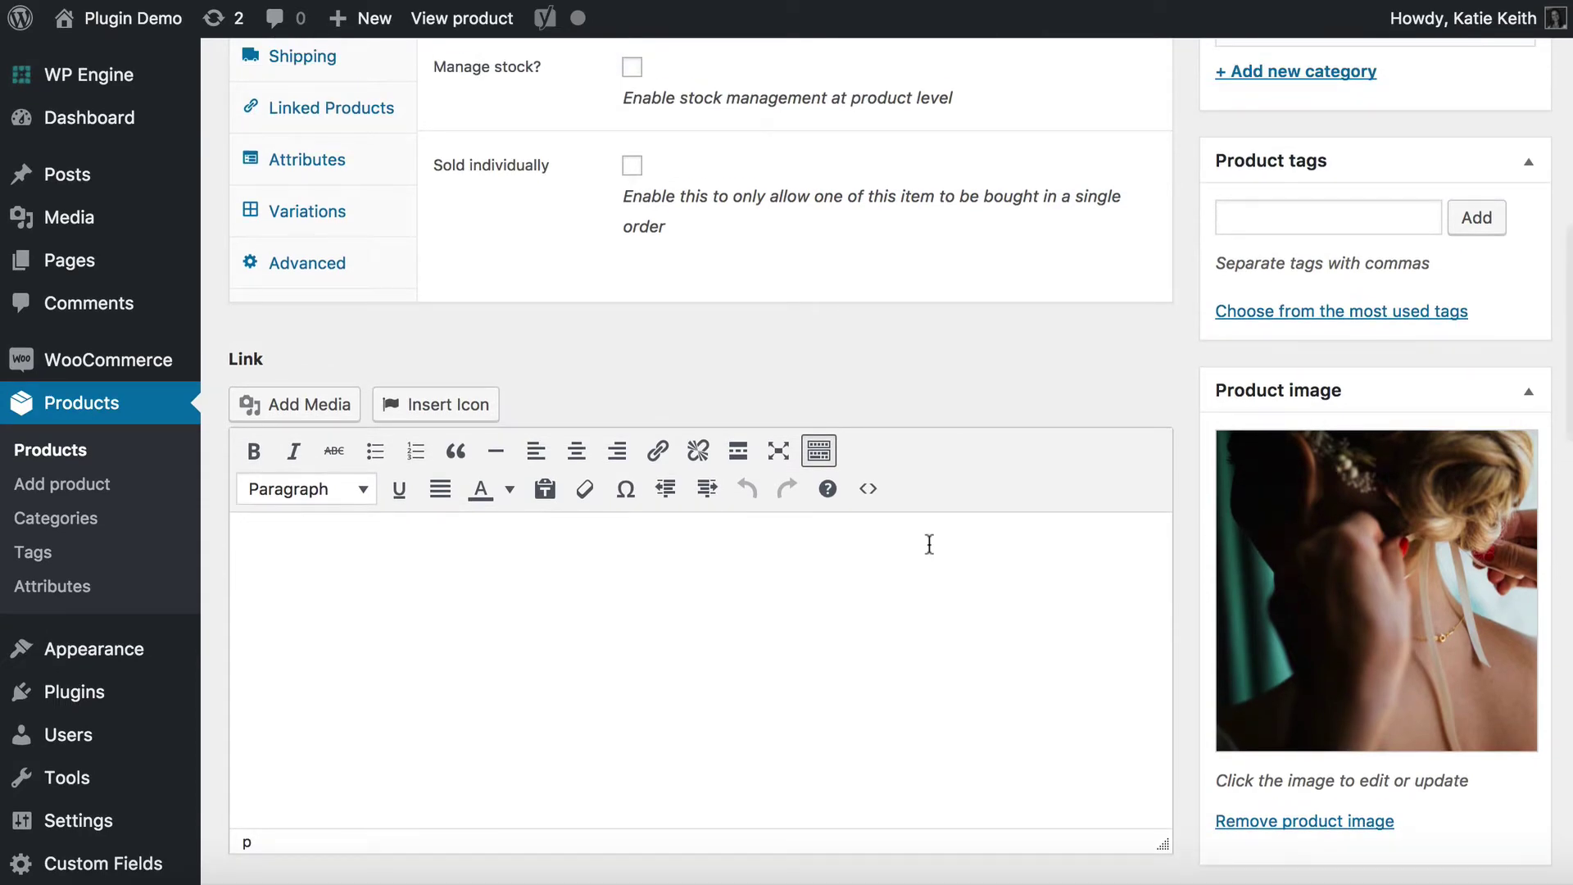
scroll(929, 544, "up", 1)
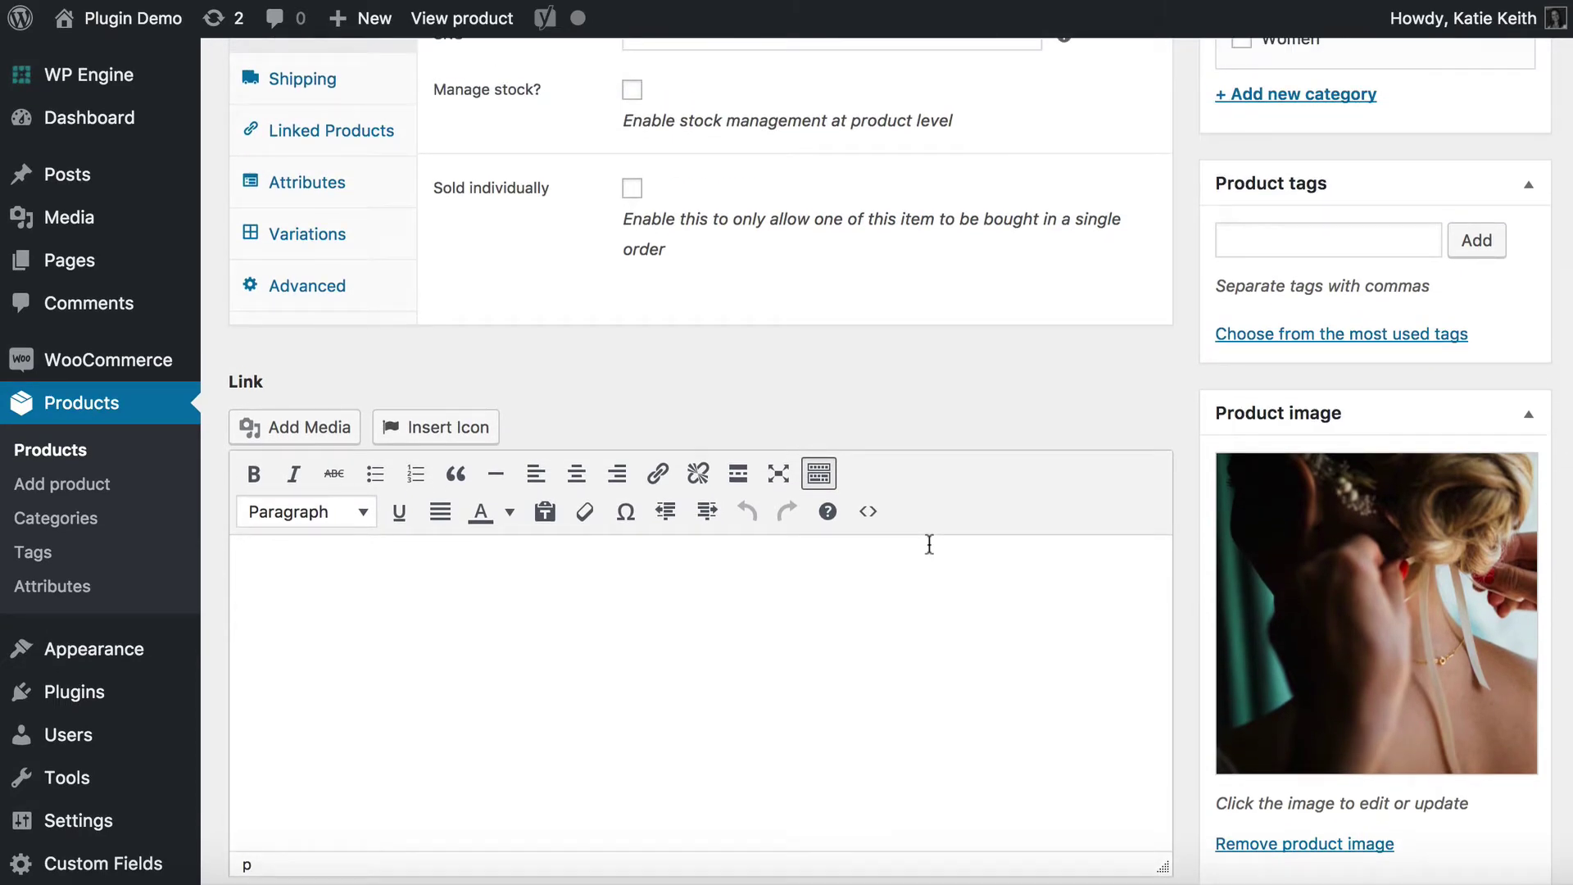
- Switch Photo 1's product type to Simple product to view its price fields, and set it back to Variable product
scroll(929, 544, "up", 7)
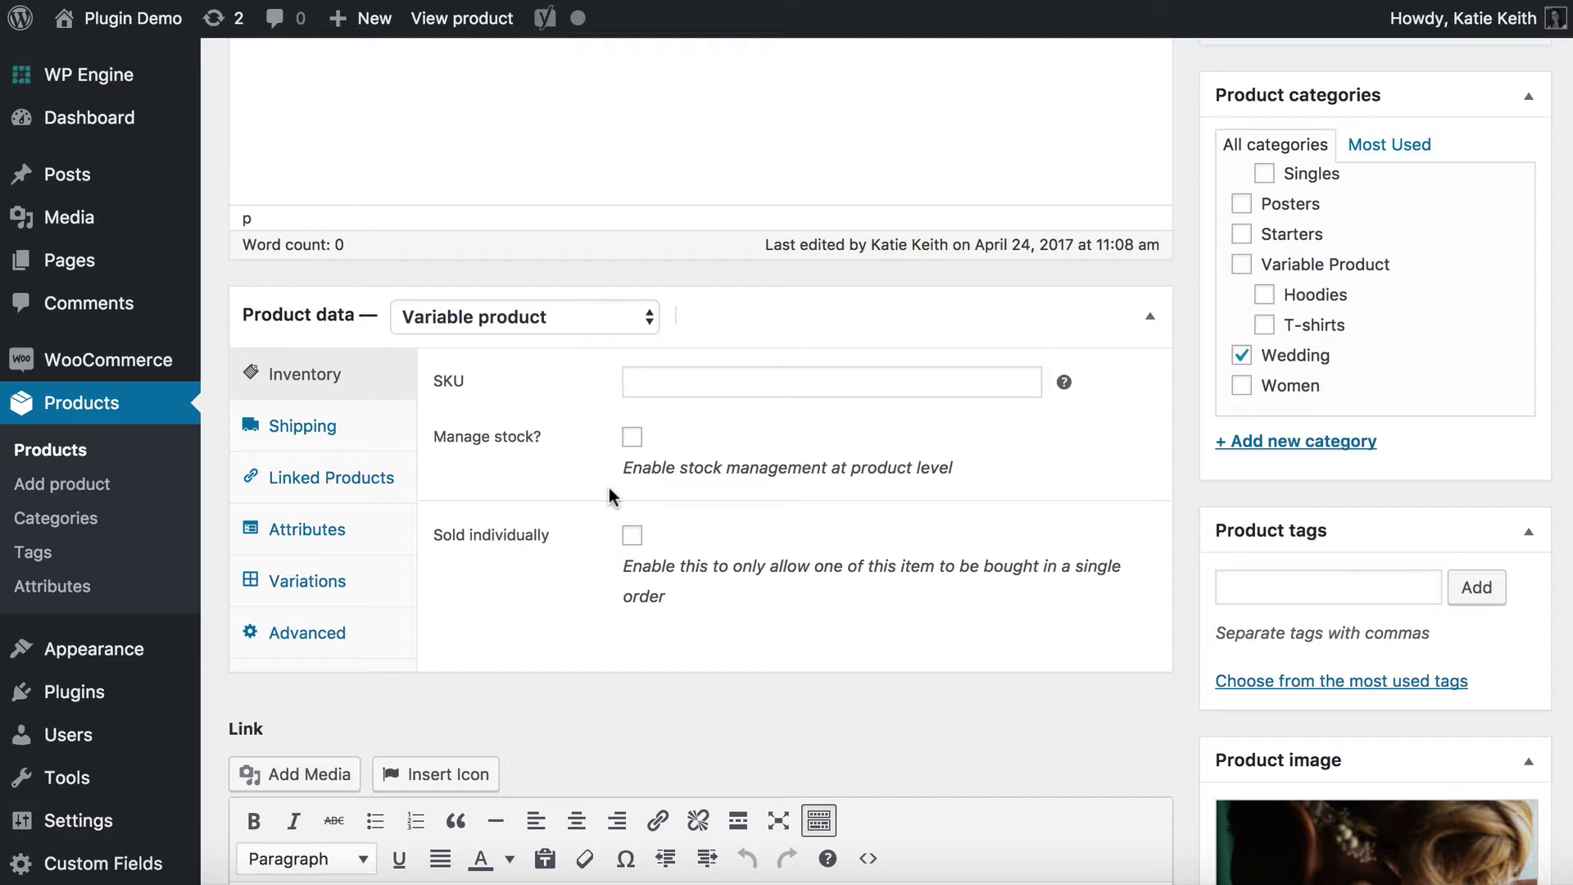
left_click(455, 320)
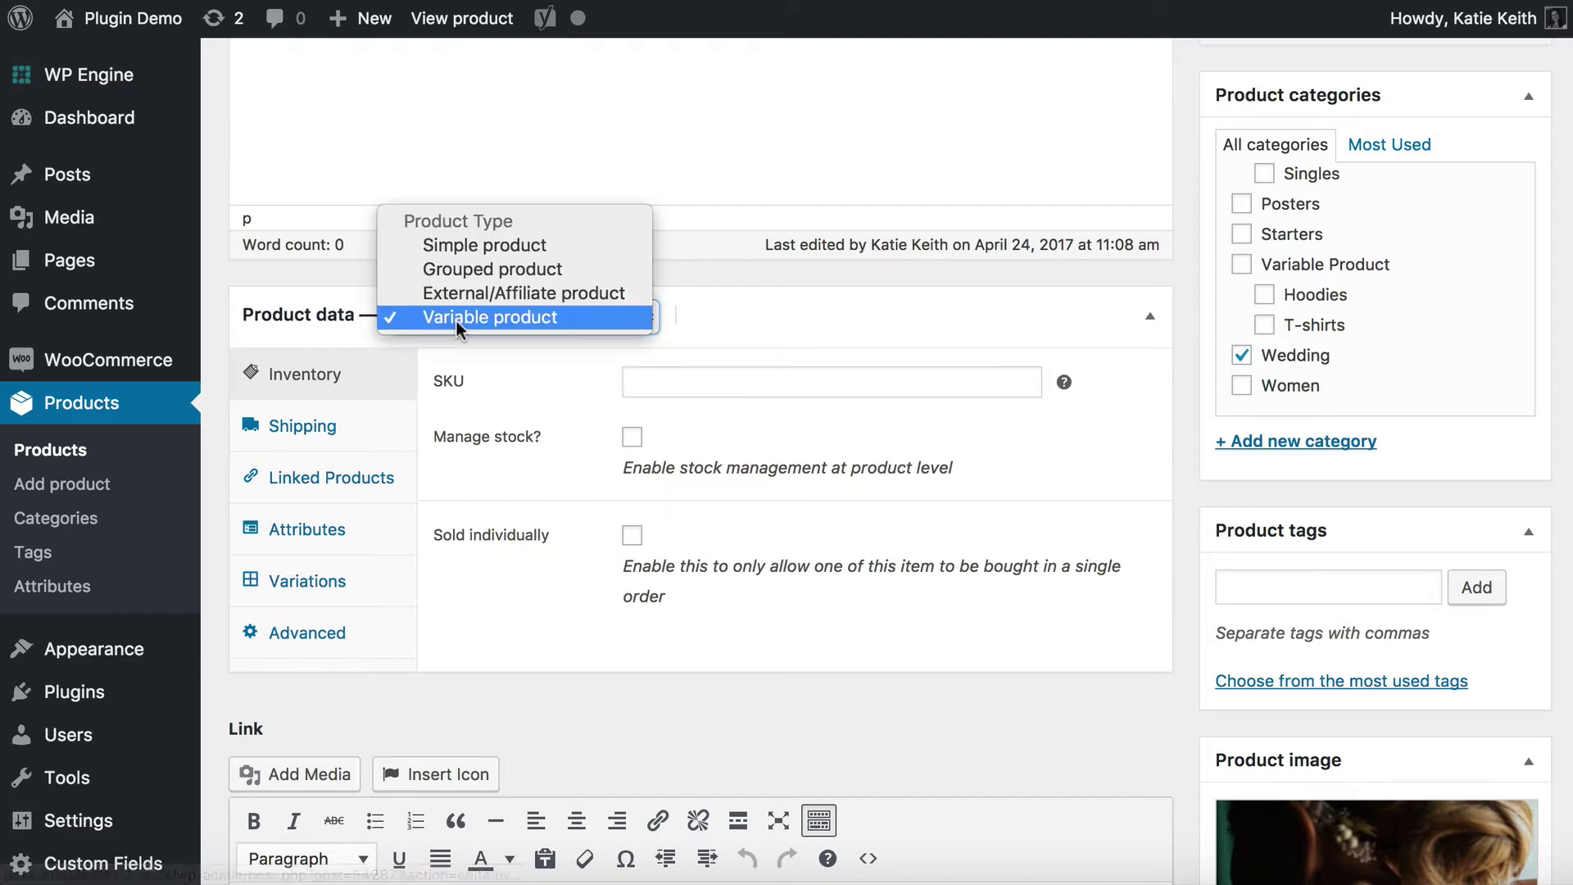
left_click(461, 247)
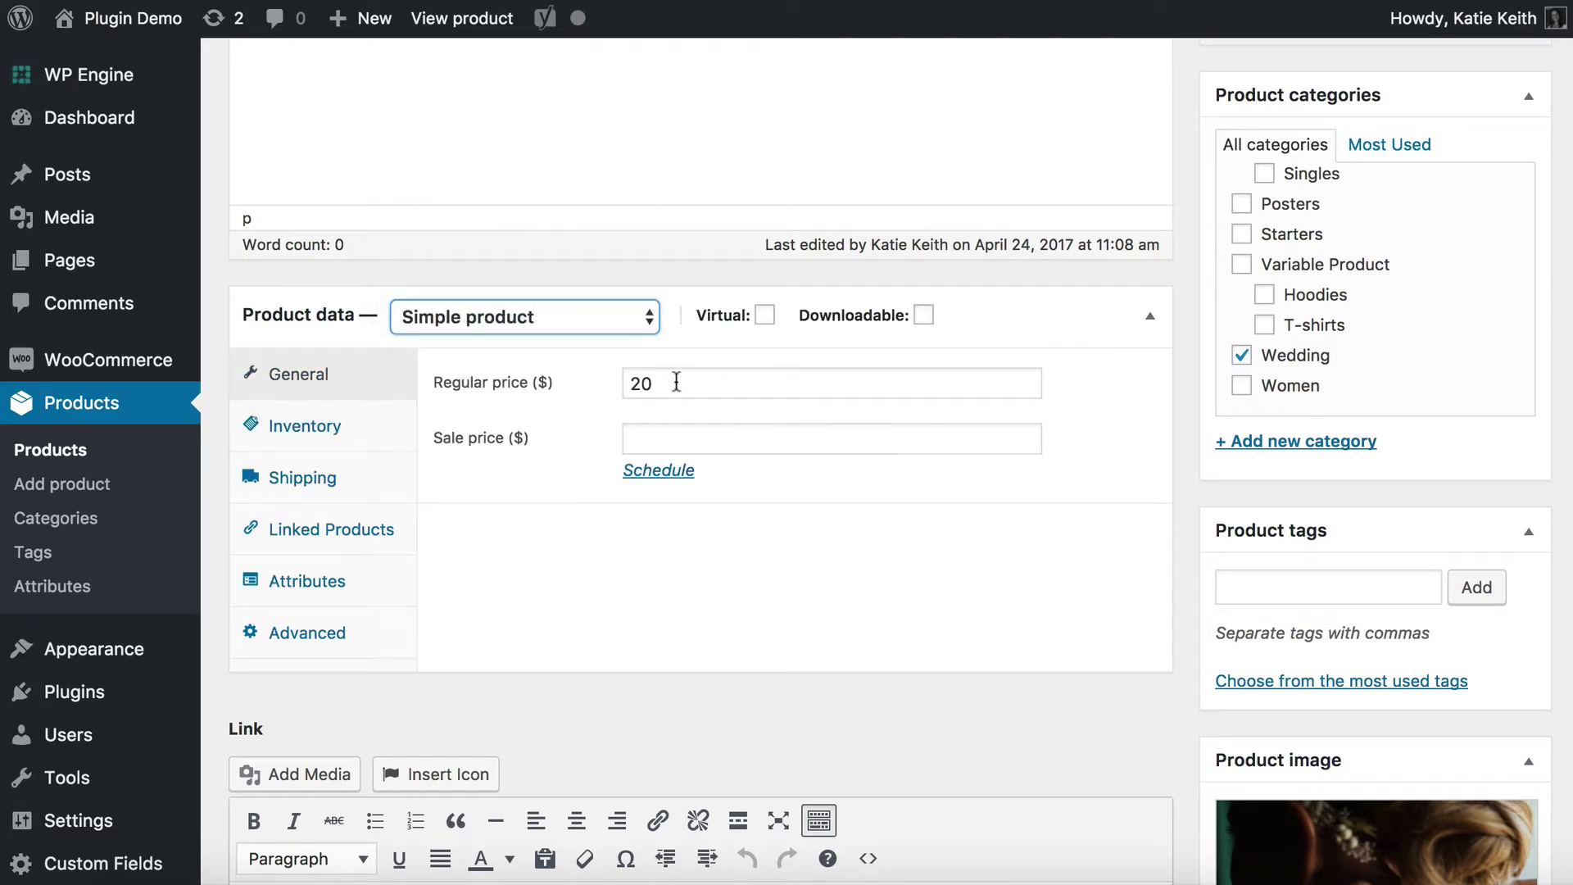
left_click(624, 321)
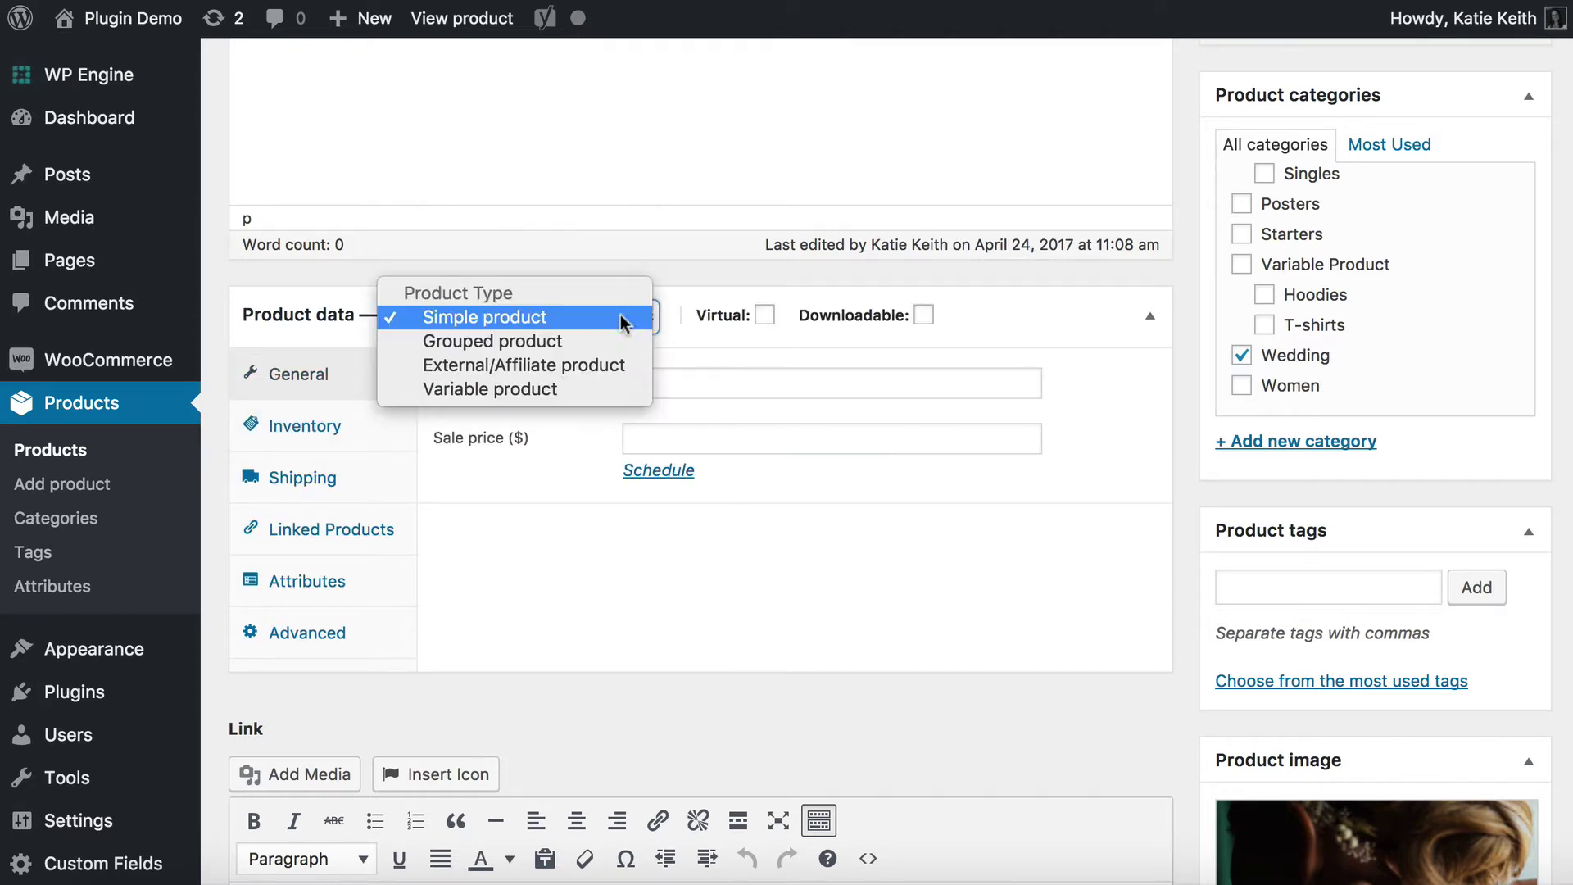
left_click(545, 388)
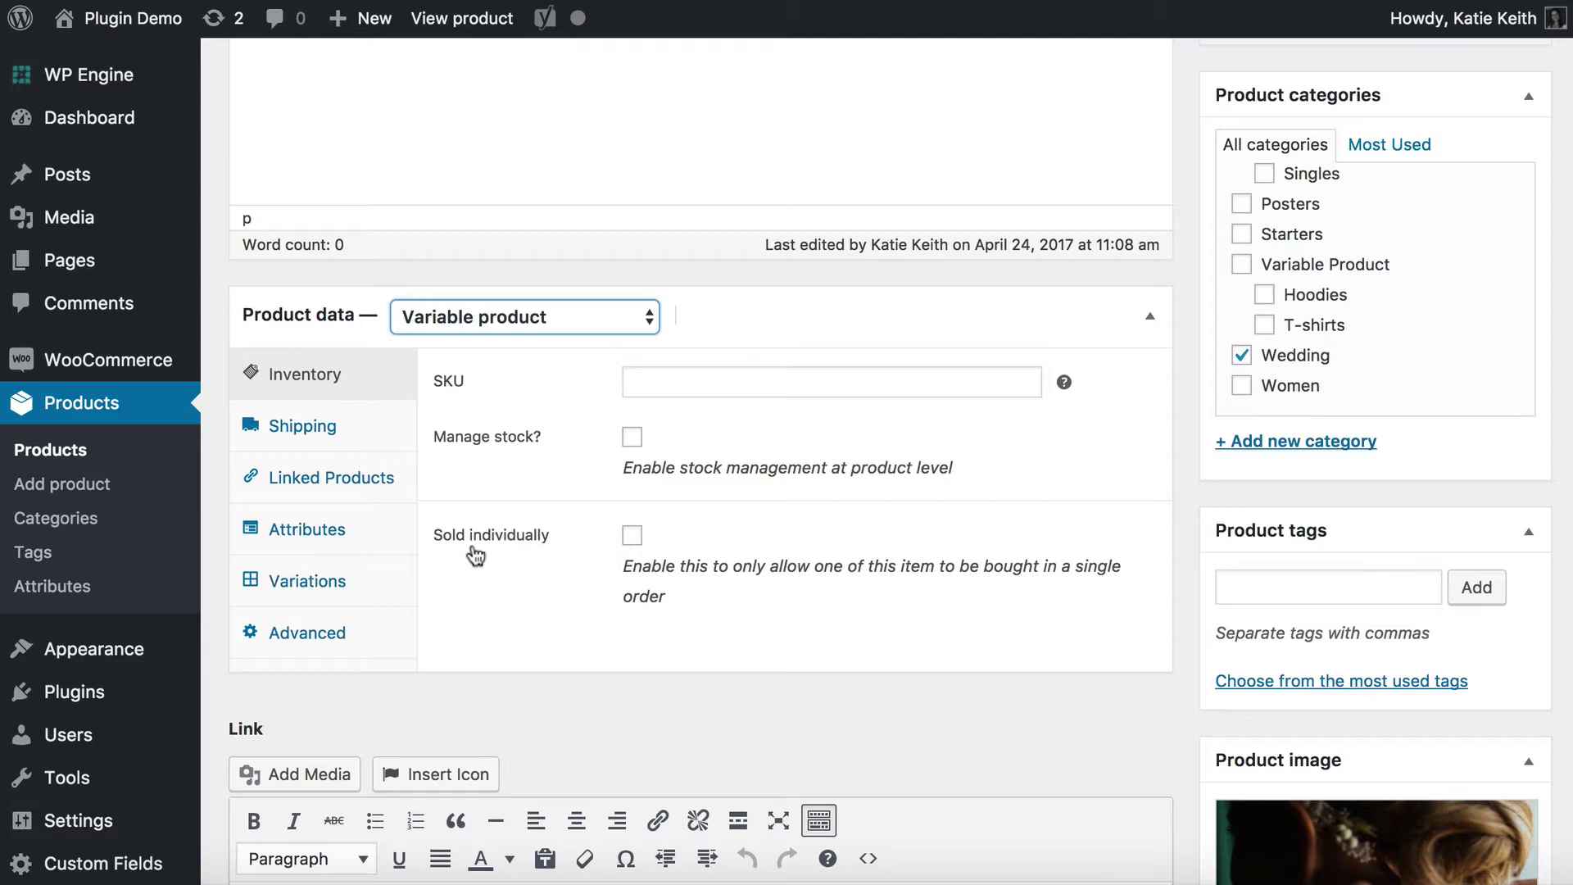
- Review Photo 1's Select Type attribute and its values, and open its list of variations, keeping the type Variable product
left_click(307, 531)
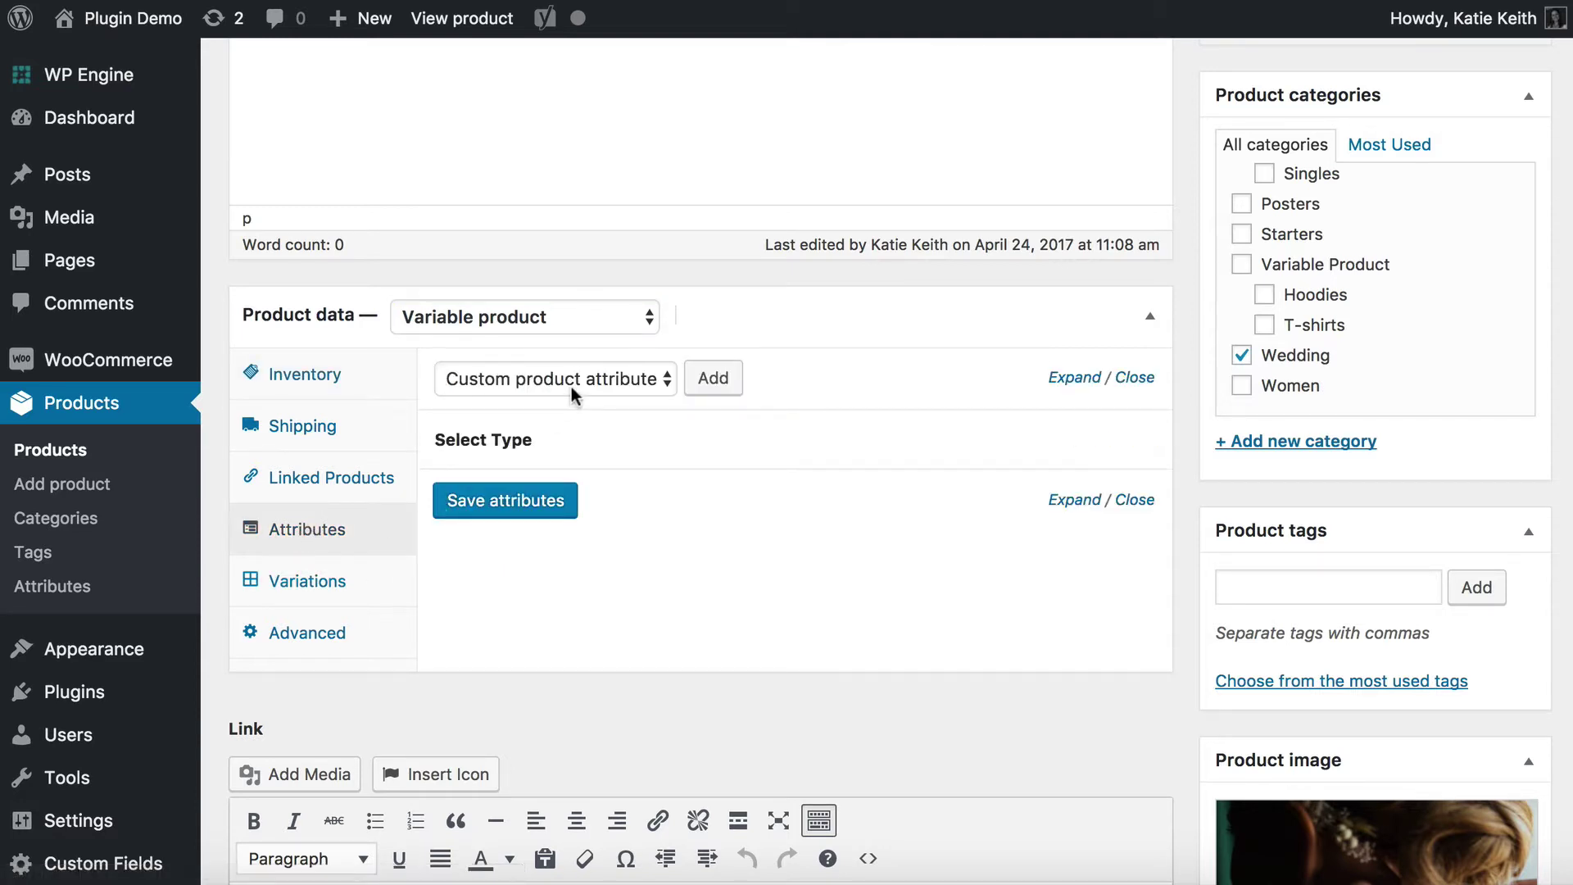
left_click(1077, 442)
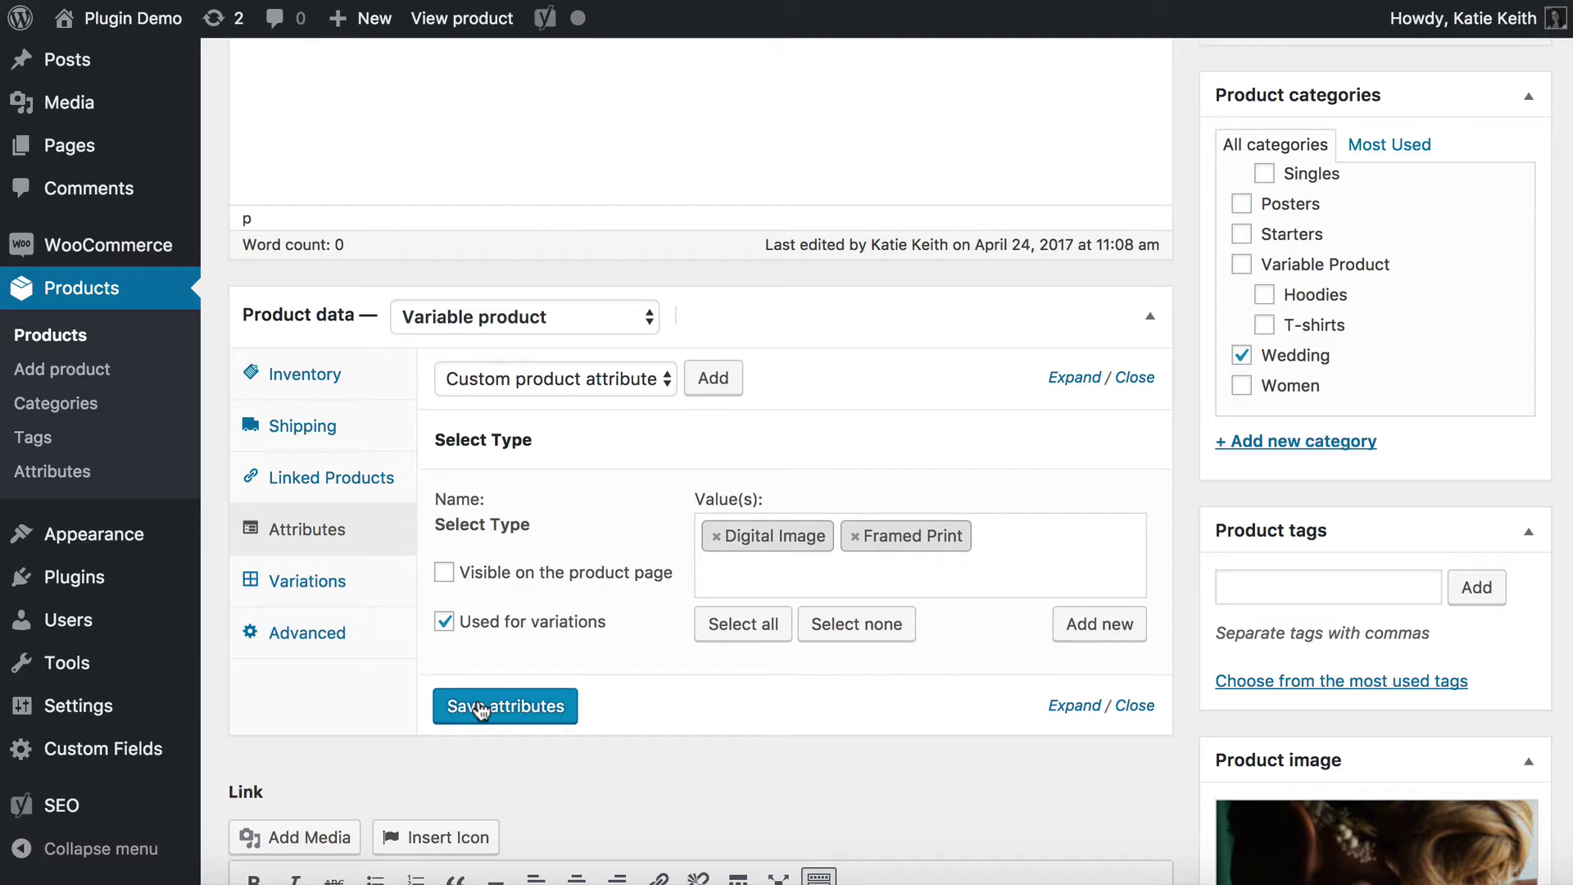
left_click(304, 584)
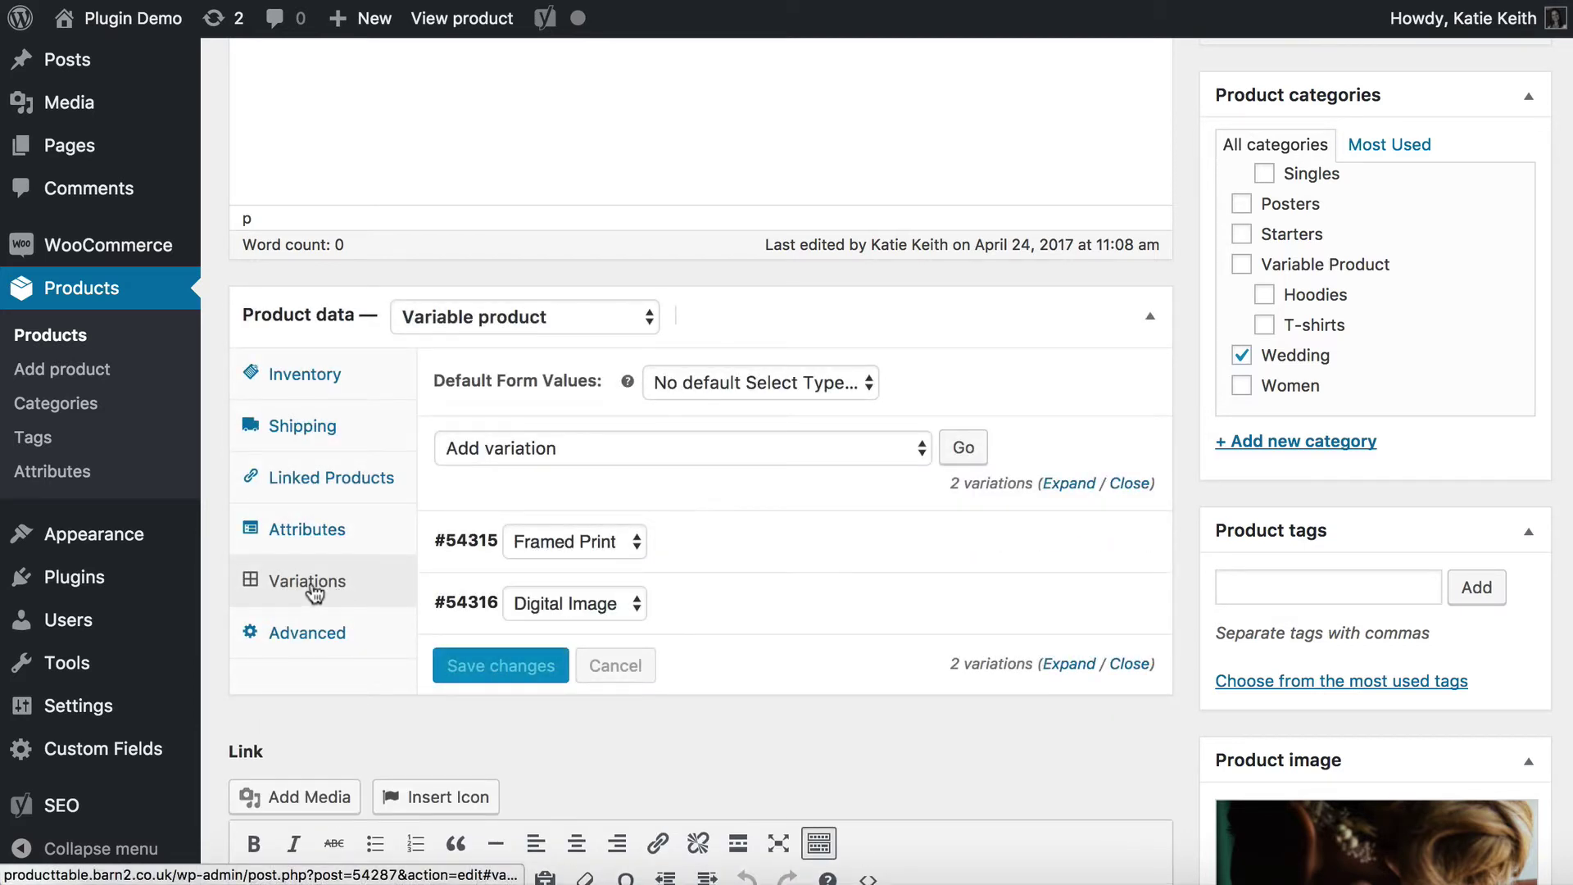
left_click(627, 319)
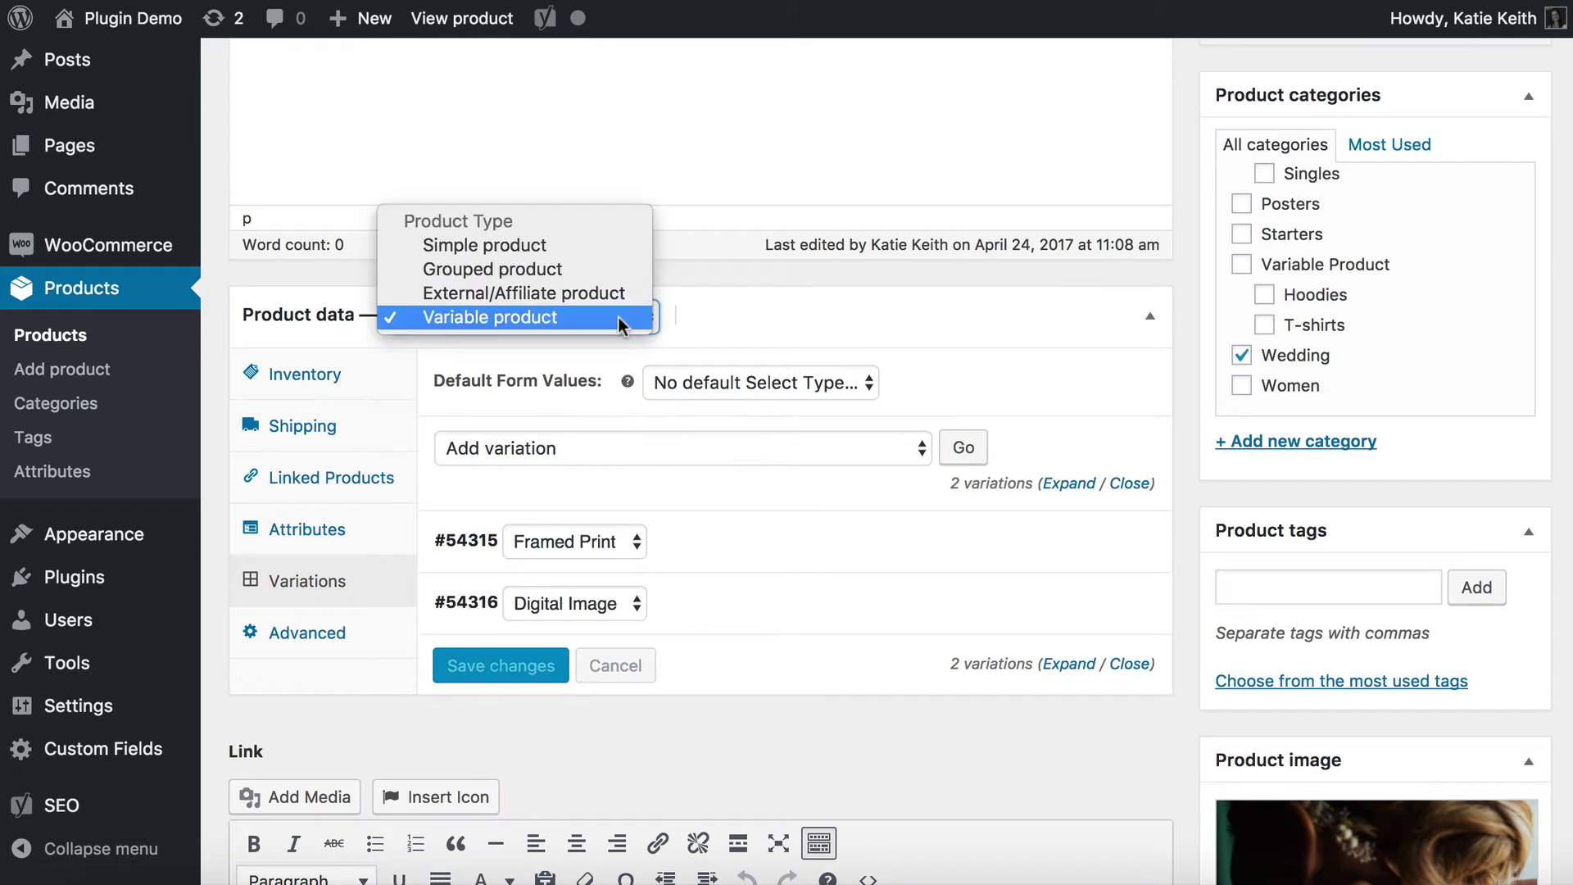
left_click(610, 325)
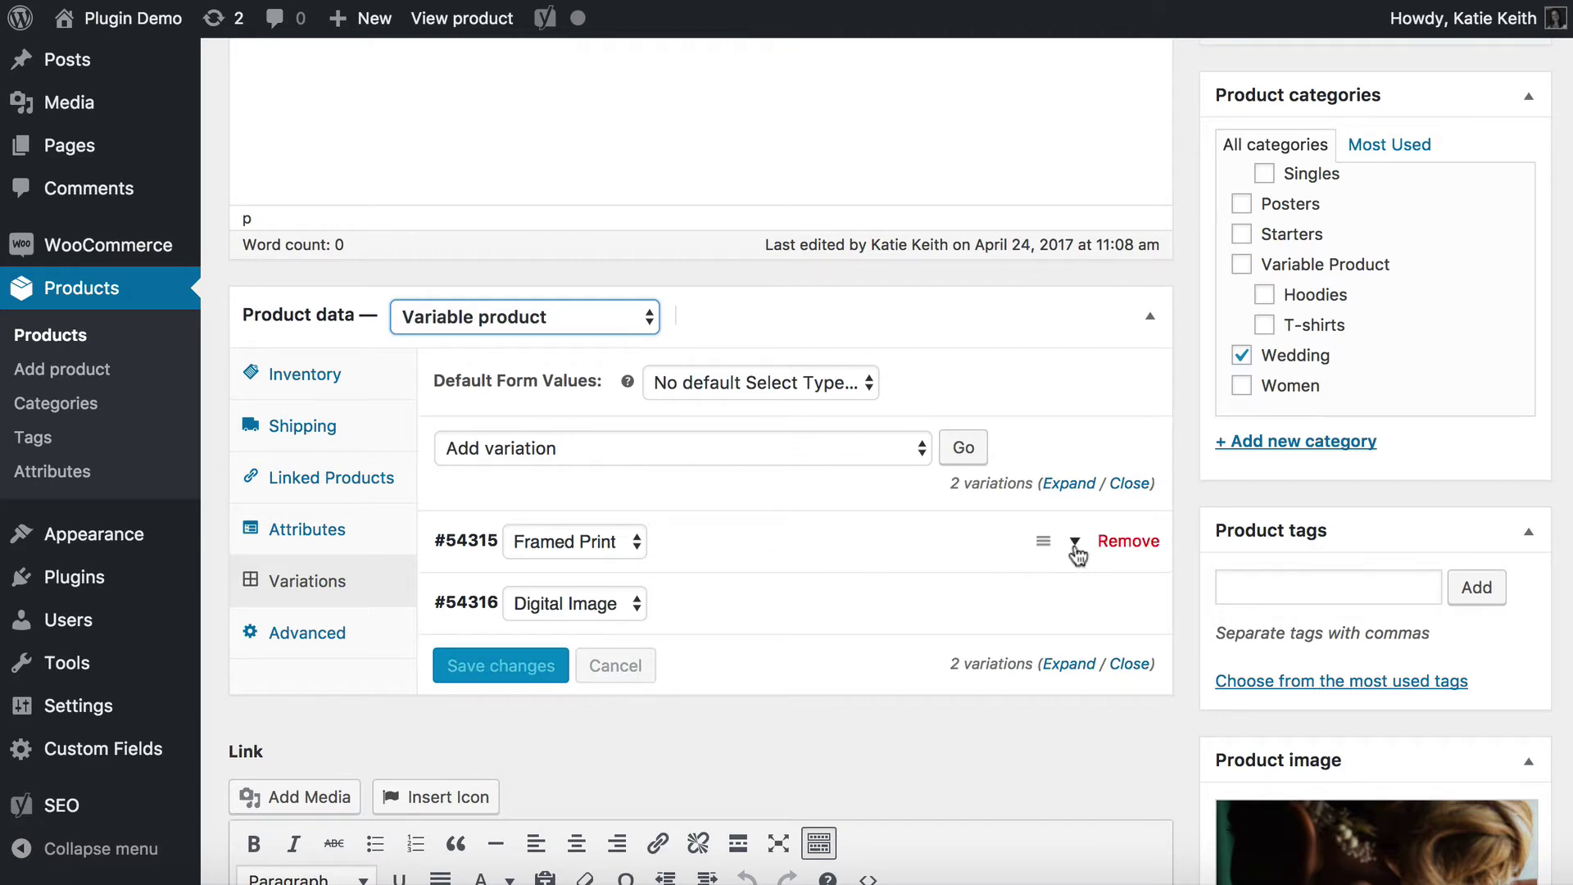
- Expand the Framed Print and Digital Image variations and check the regular price of each
left_click(1072, 564)
scroll(992, 705, "down", 3)
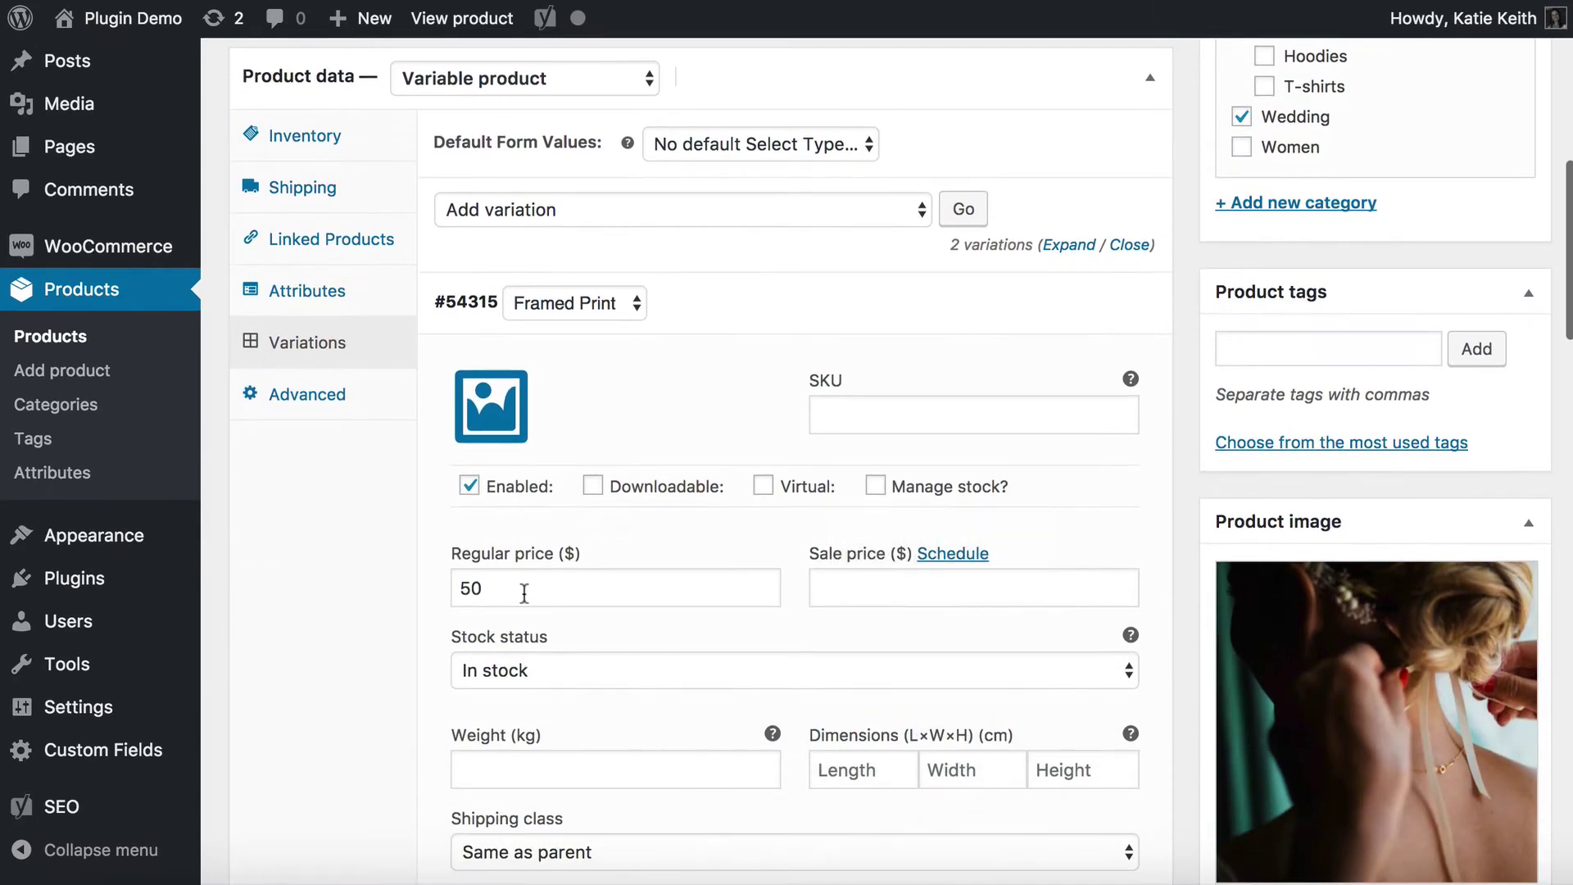
left_click_drag(500, 590, 404, 591)
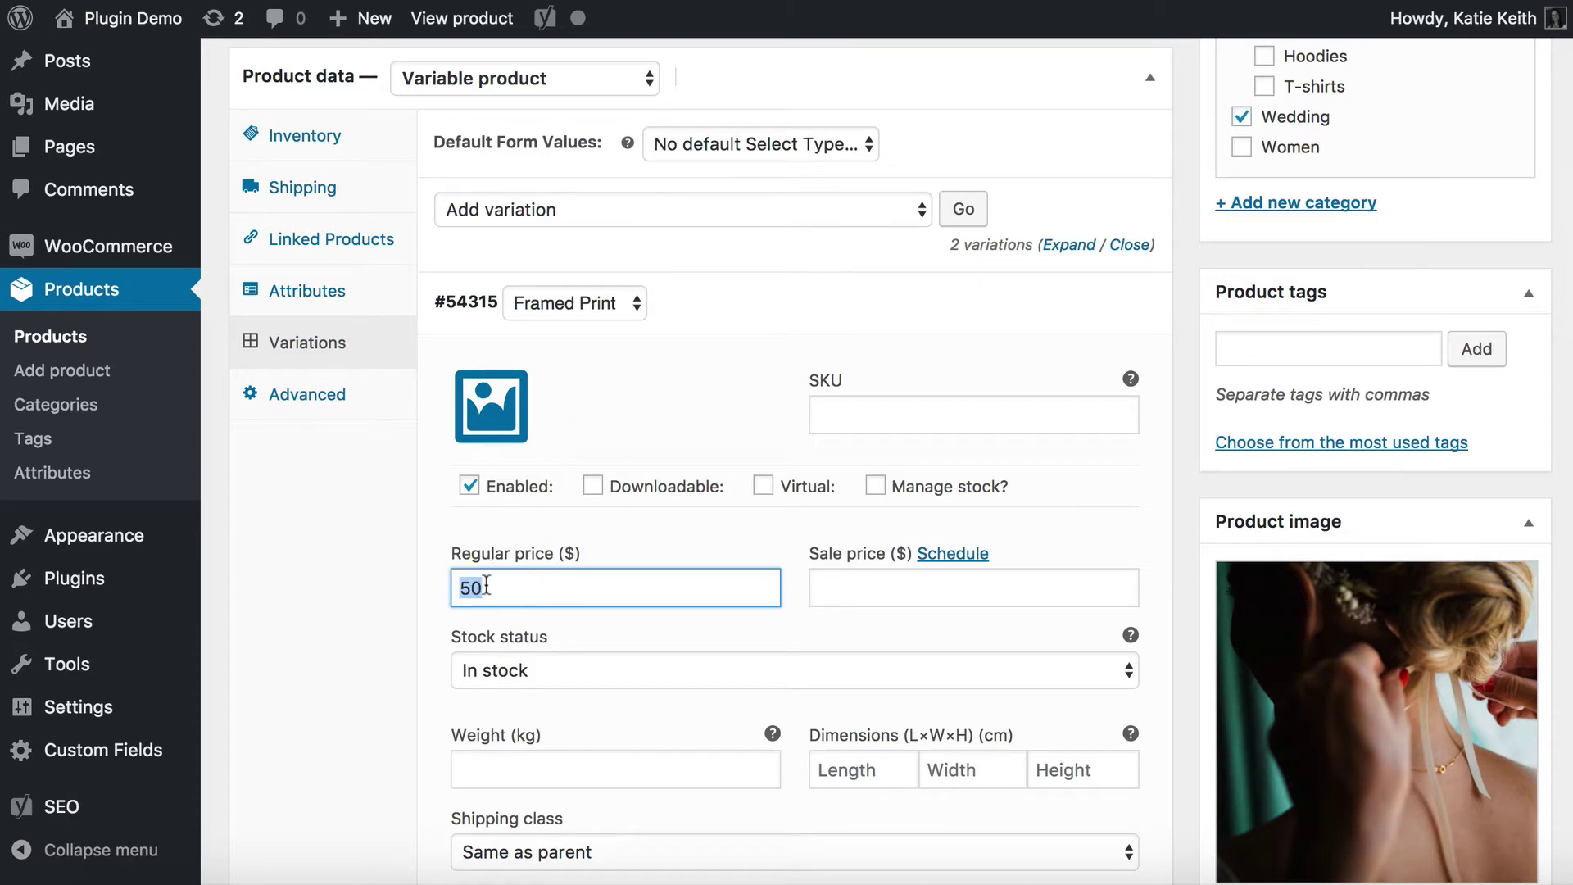
scroll(689, 601, "down", 7)
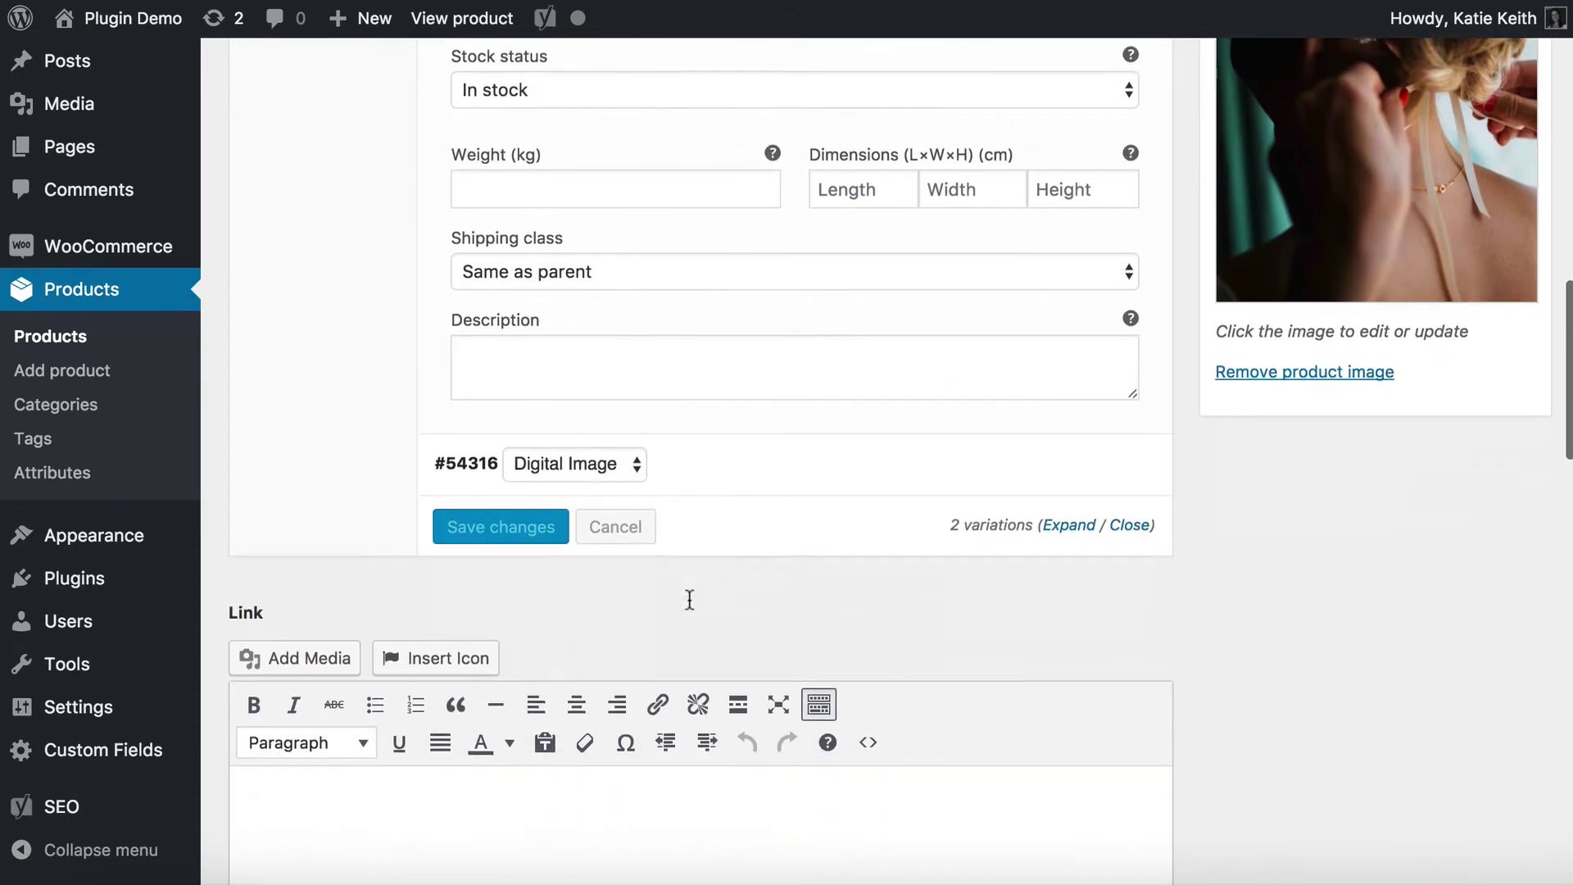
left_click(1077, 451)
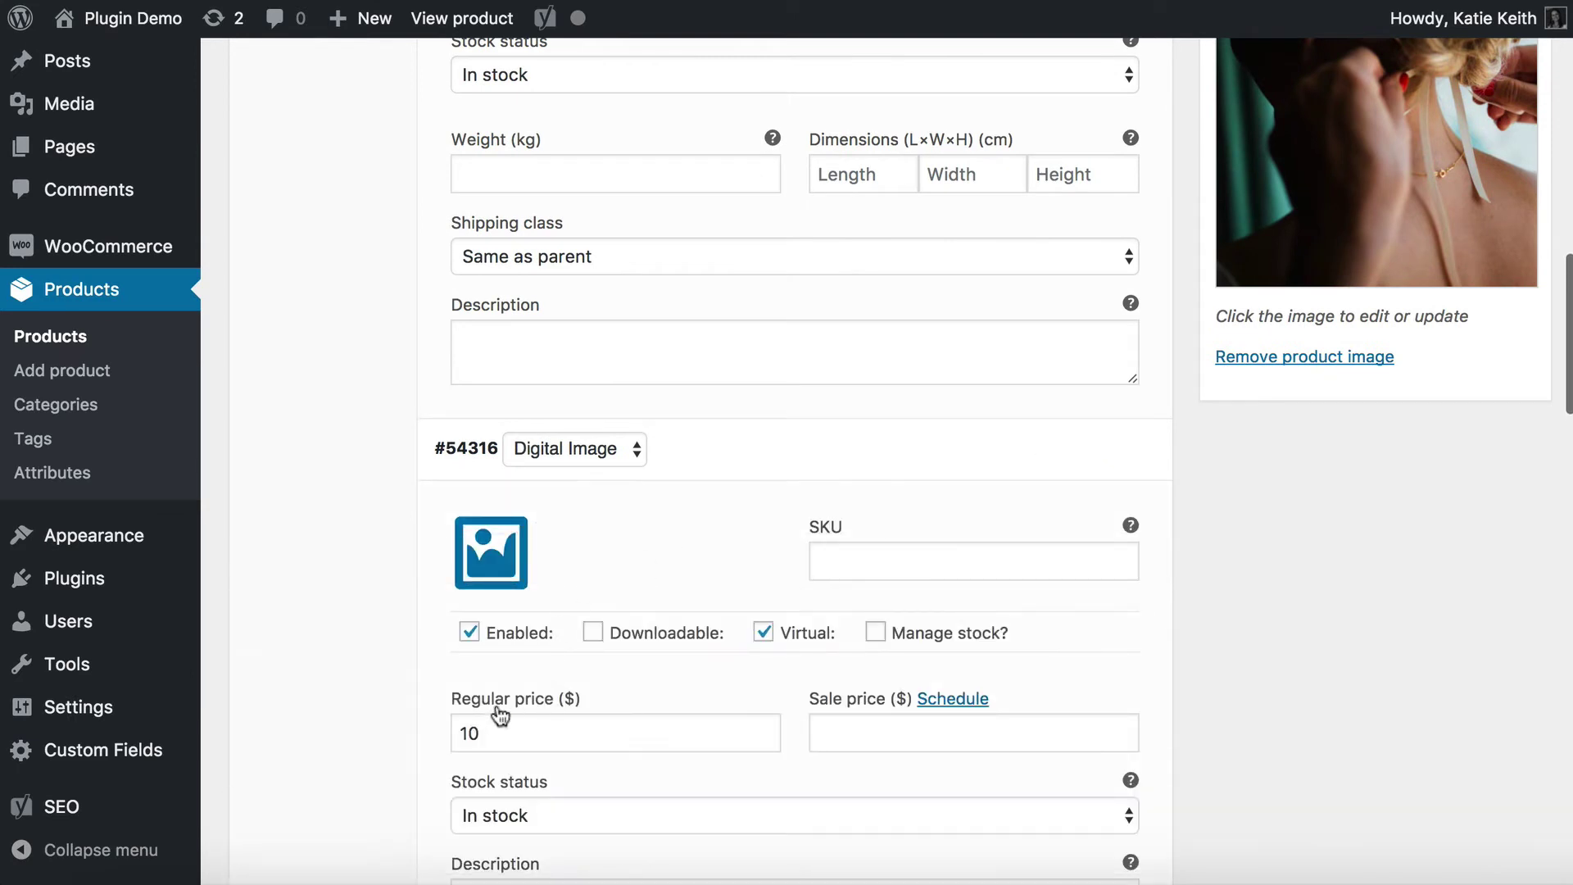
left_click(456, 729)
double_click(497, 726)
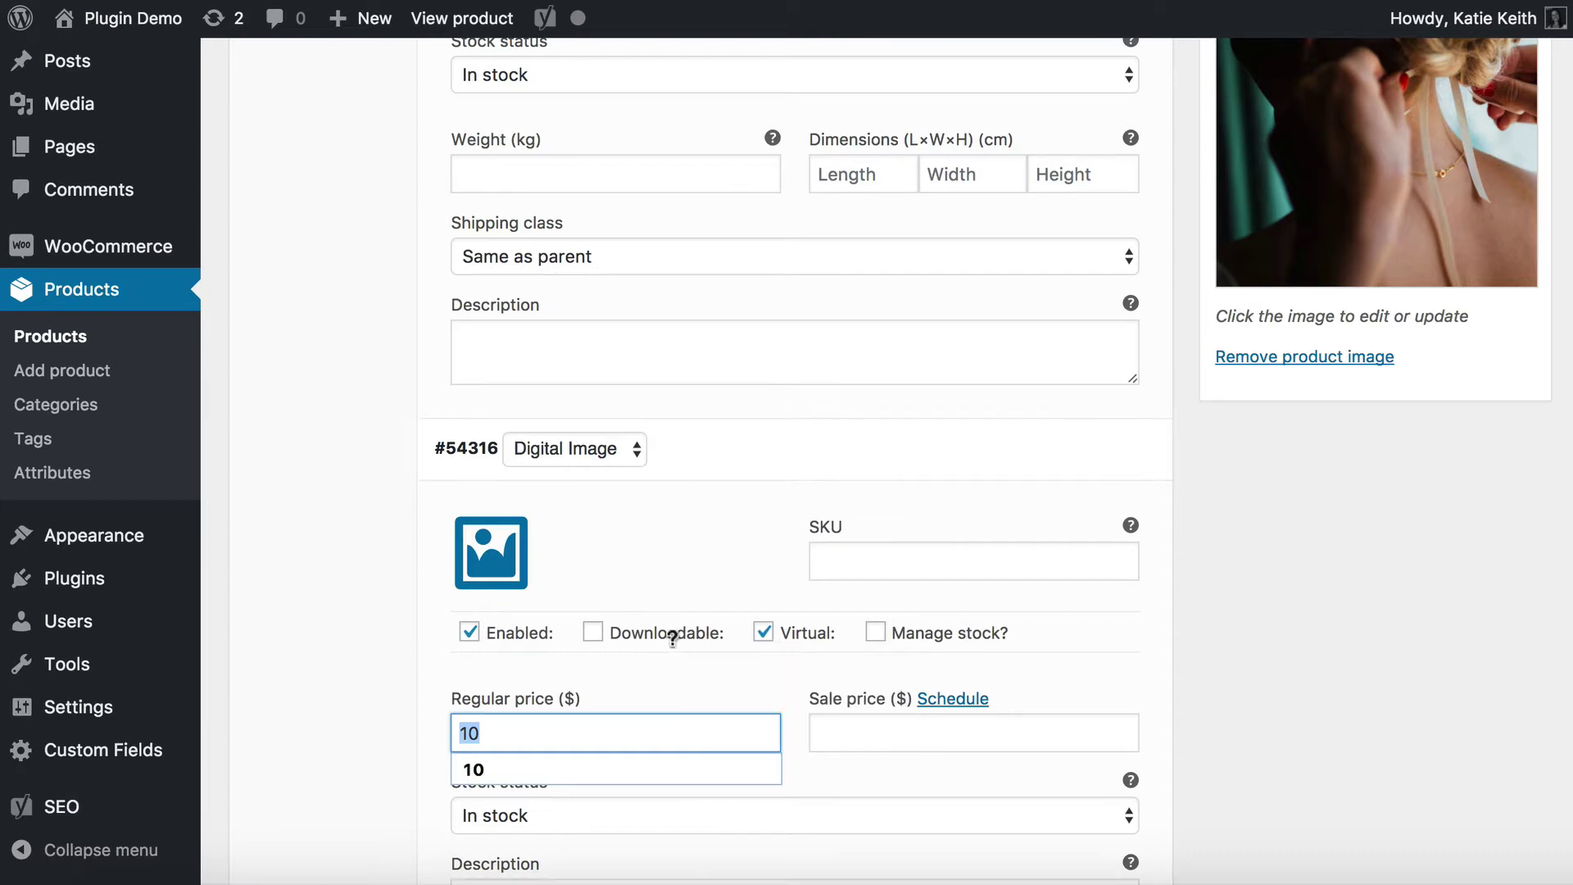
- Mark the Digital Image variation as Downloadable to view its download file options, and clear the Downloadable setting again
left_click(593, 635)
scroll(631, 663, "down", 3)
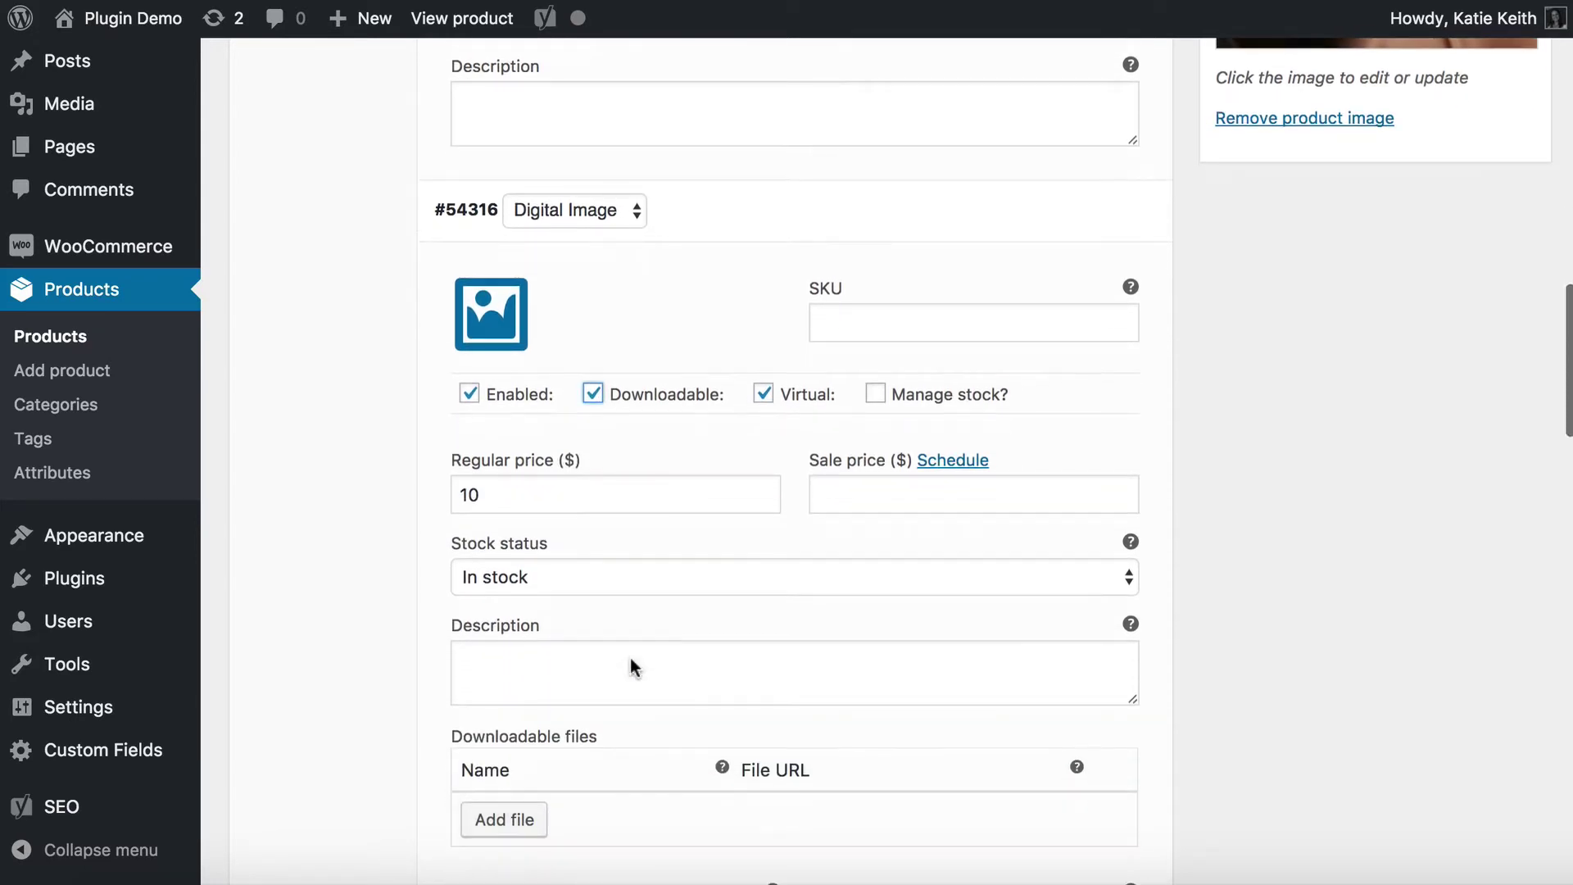
scroll(631, 657, "down", 2)
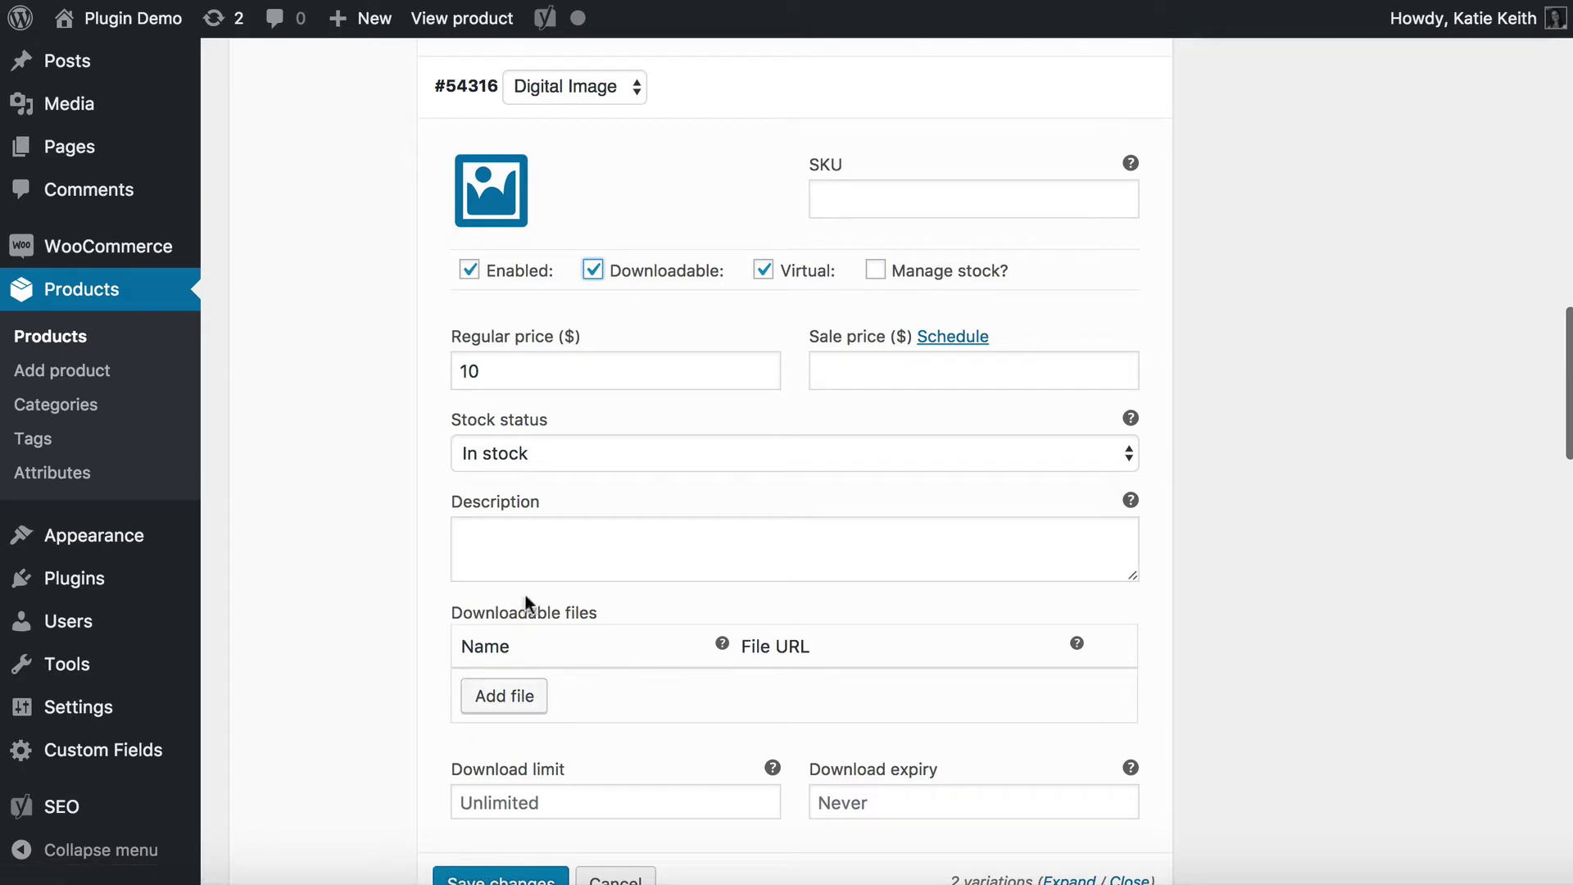
left_click(592, 270)
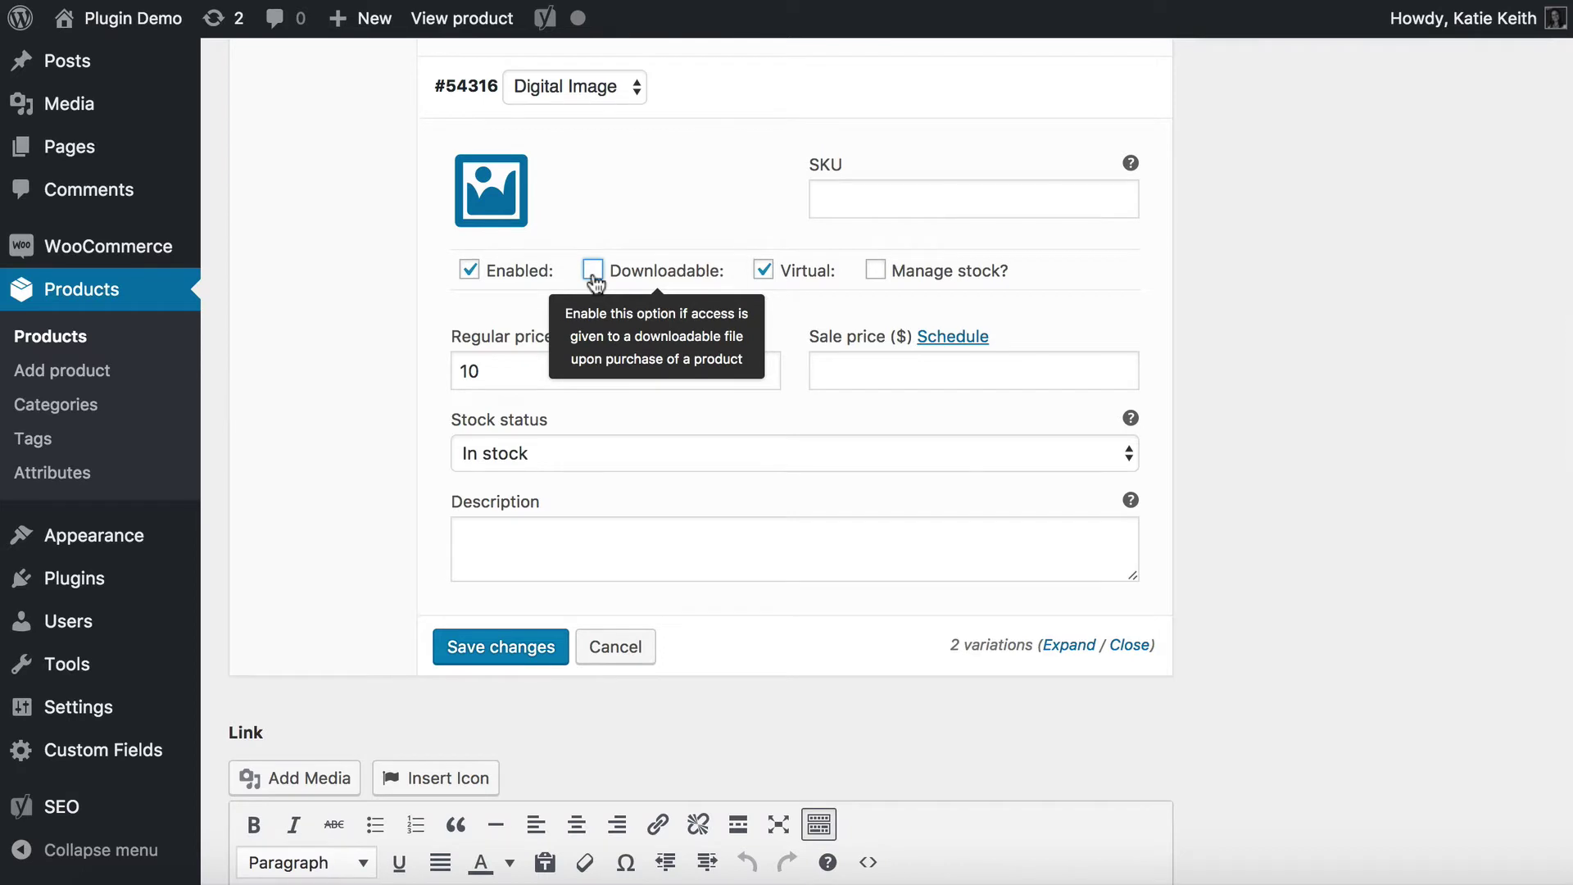
mouse_move(771, 285)
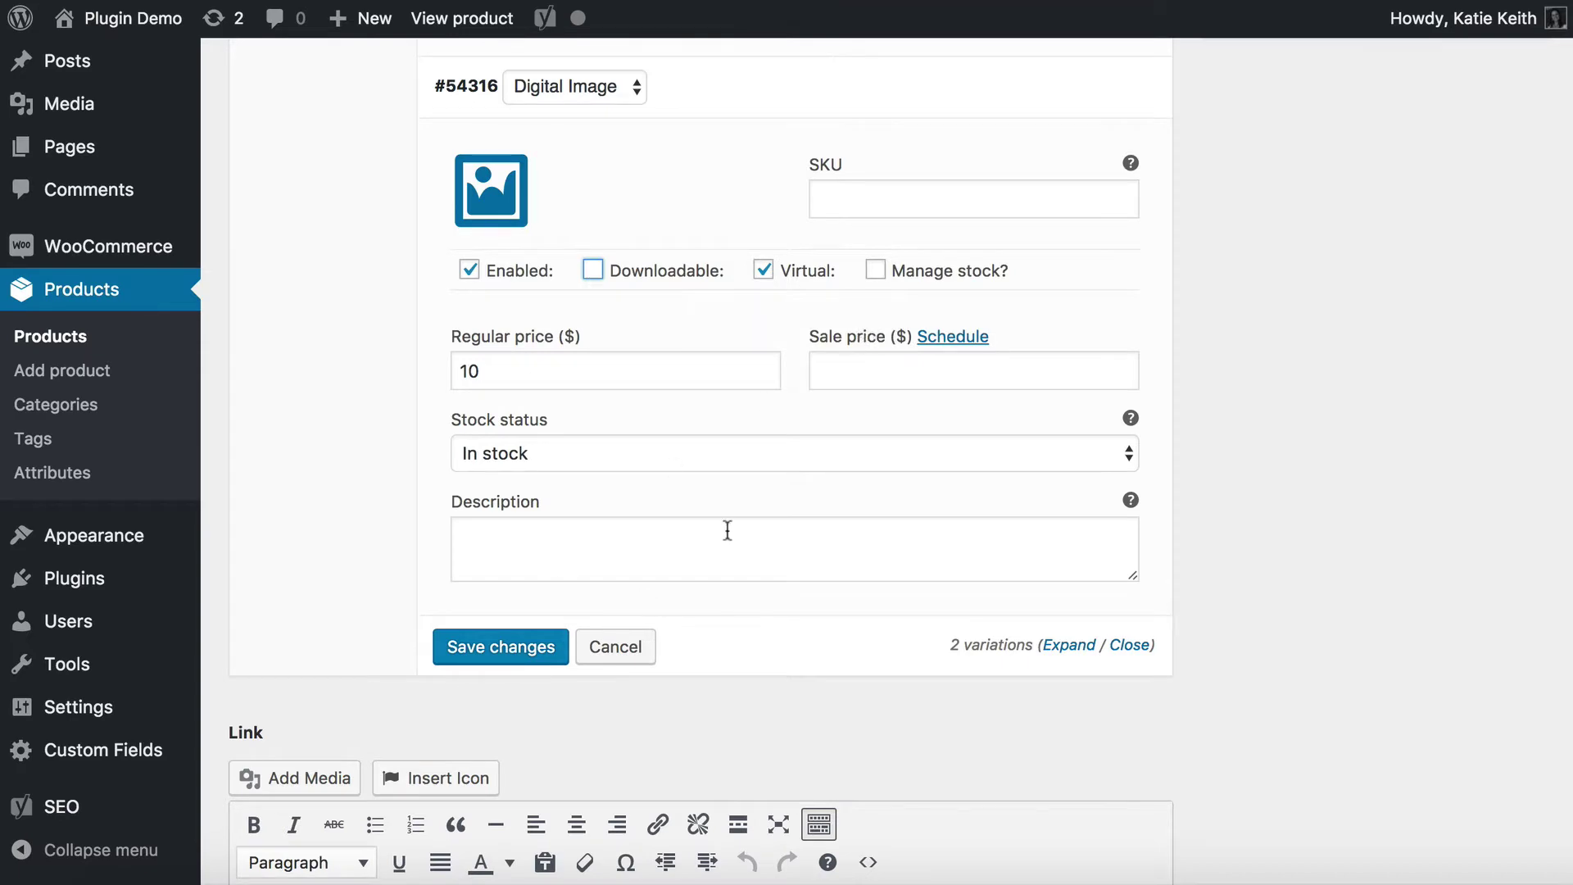
- Update the Photo 1 product to save it
scroll(726, 531, "up", 20)
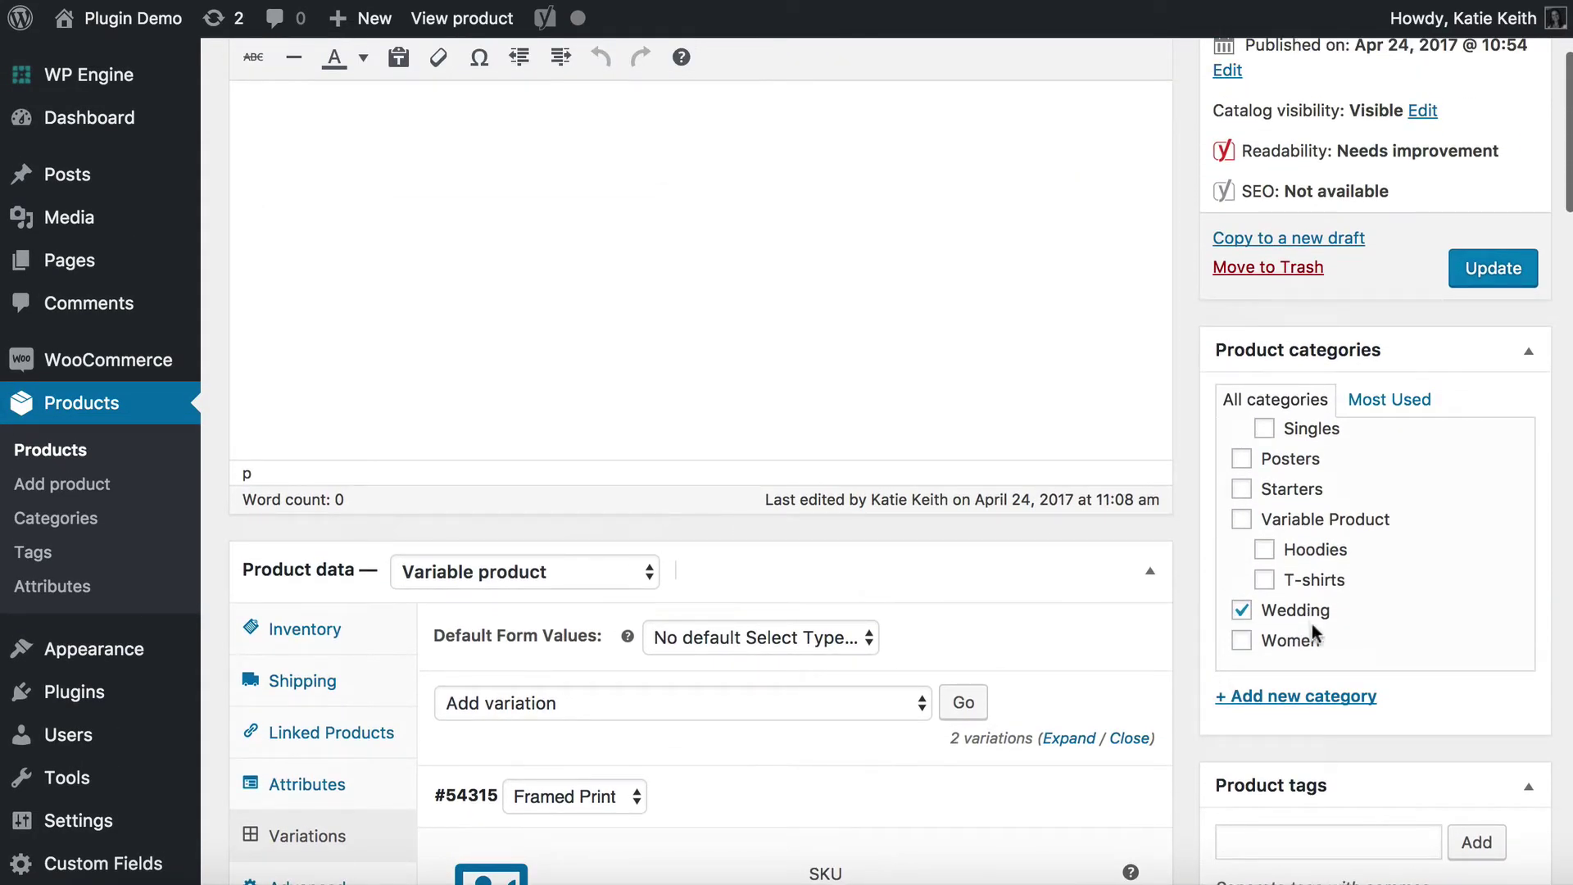
scroll(1311, 631, "up", 6)
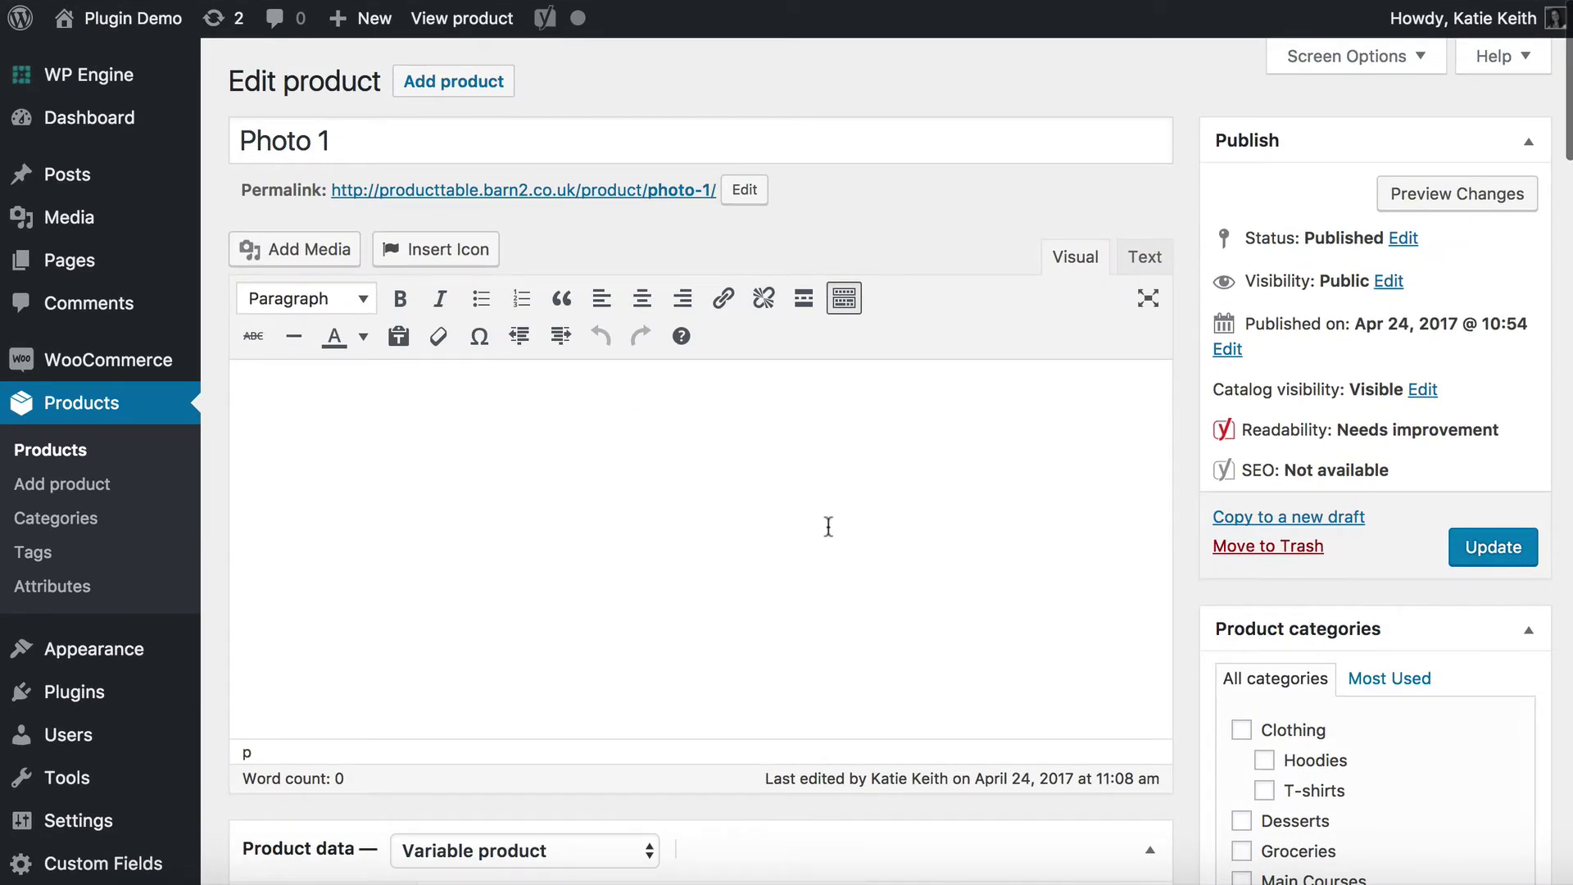
left_click(1489, 548)
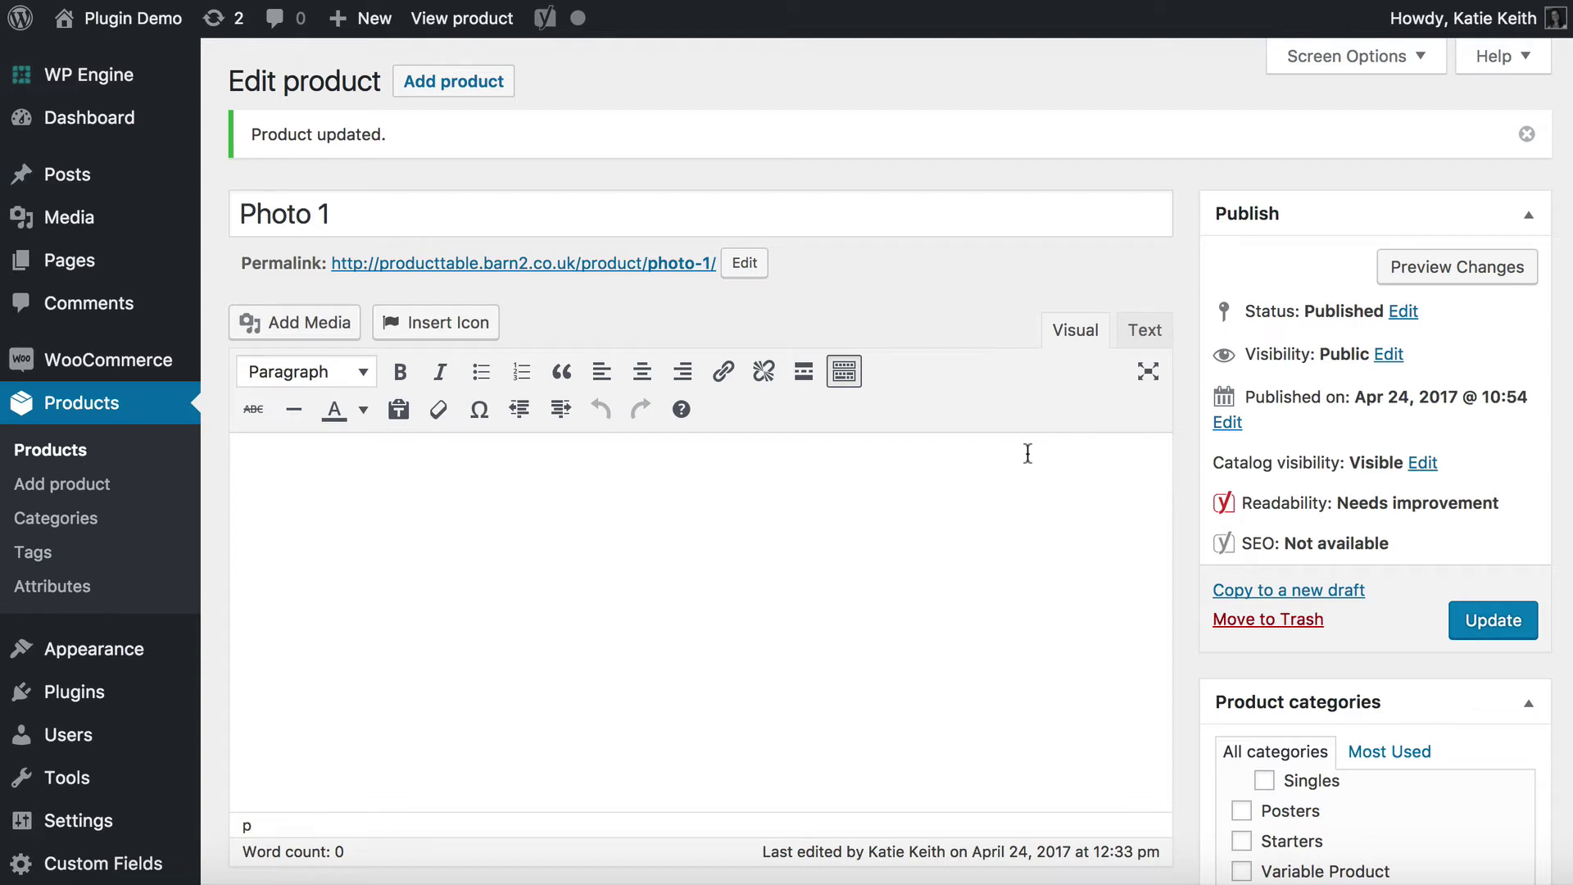
left_click(764, 568)
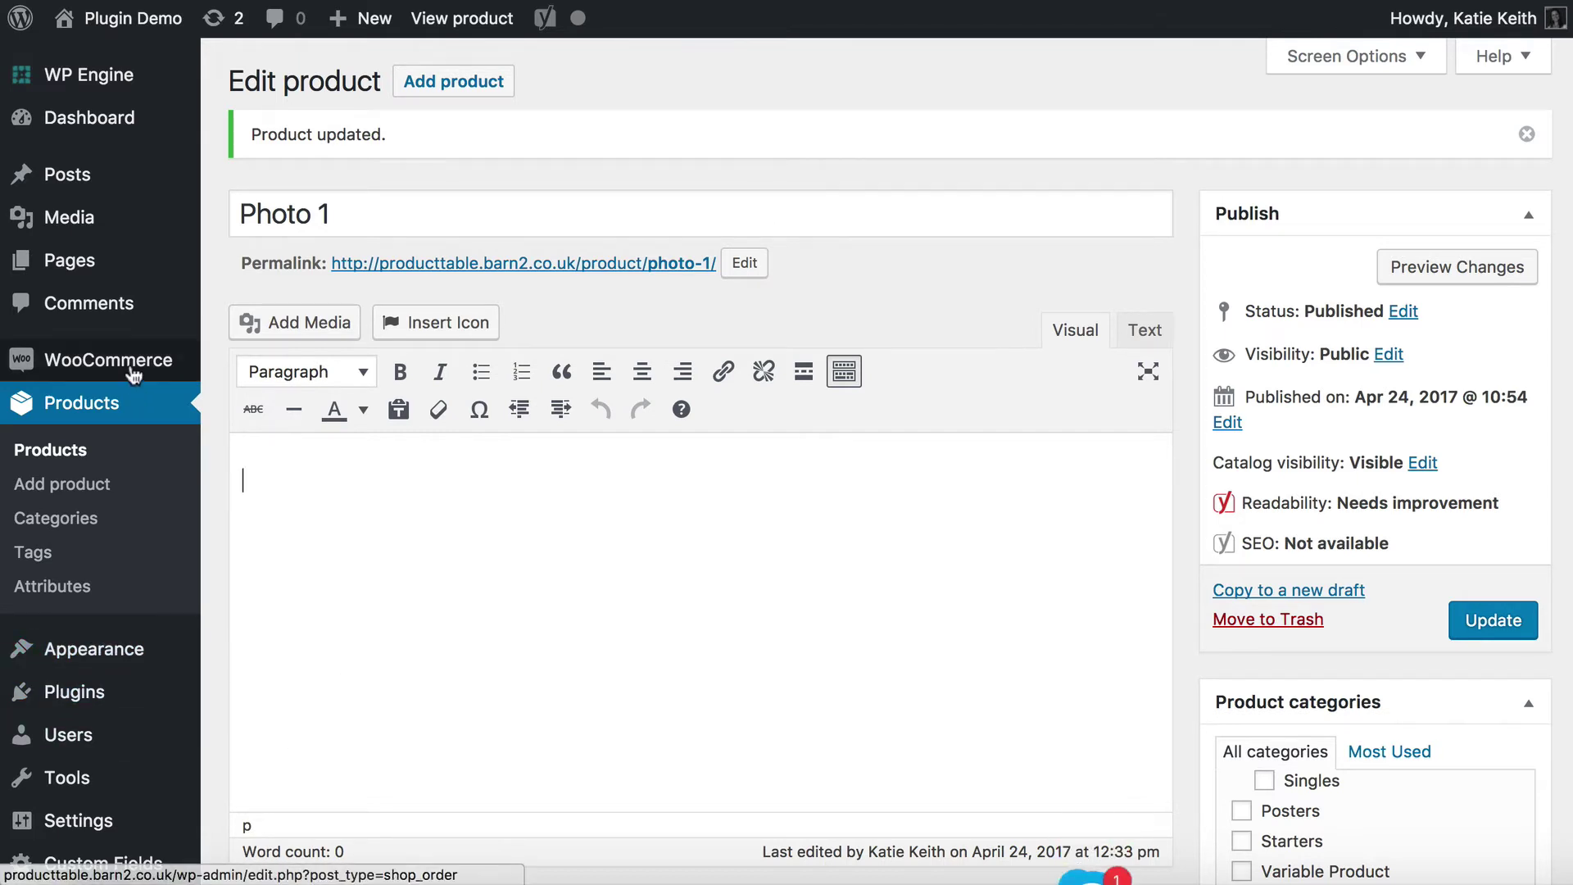
- Open the Product Tables section of WooCommerce's product settings and locate the plugin's license key field
mouse_move(127, 367)
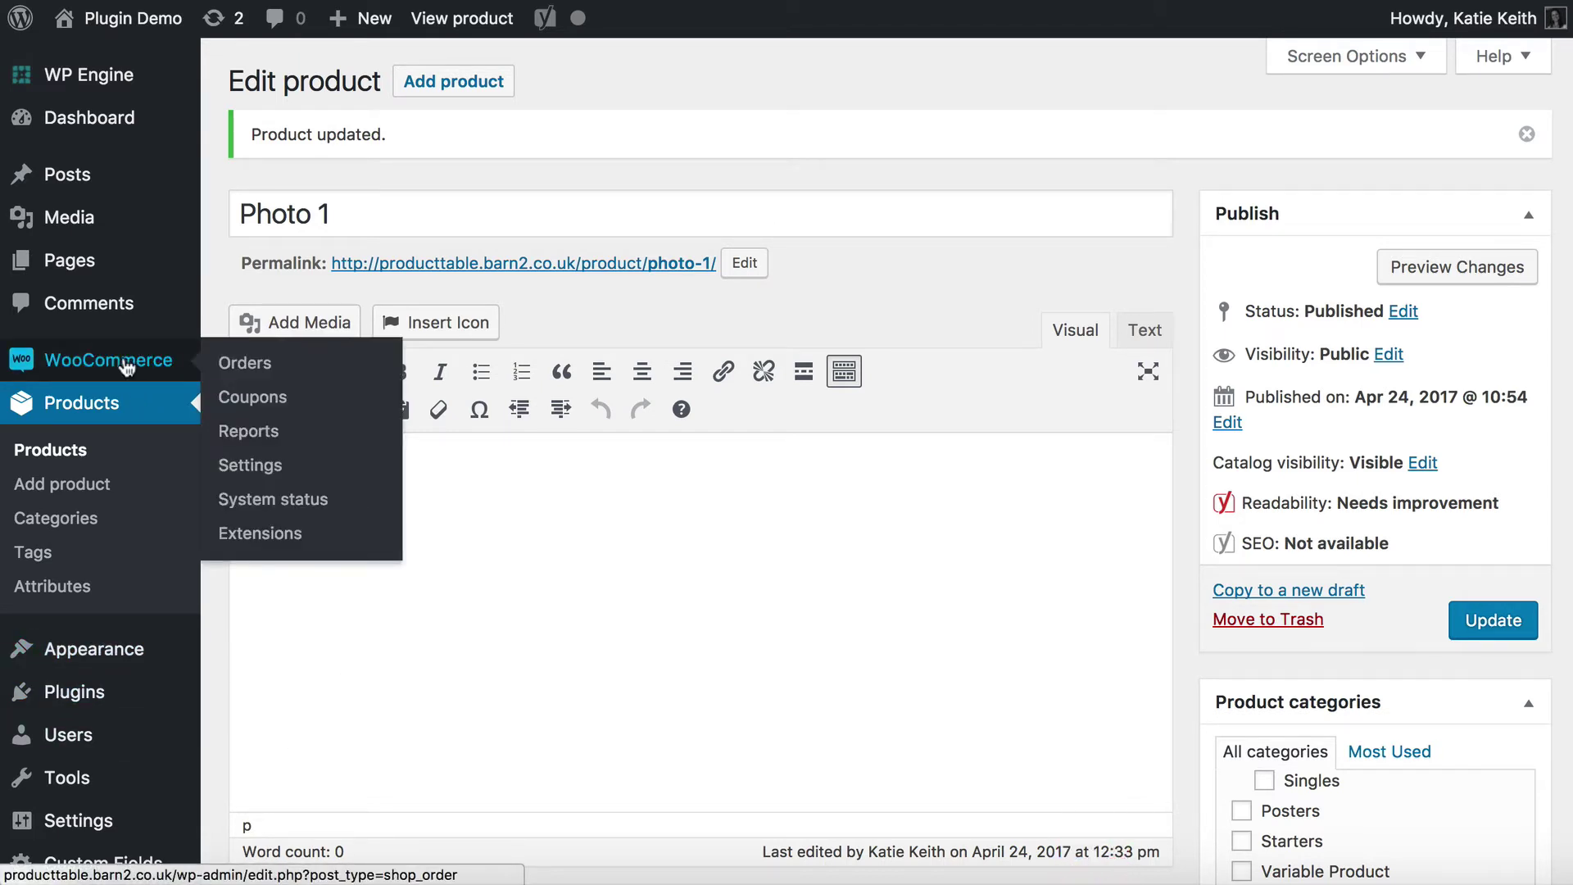
left_click(246, 467)
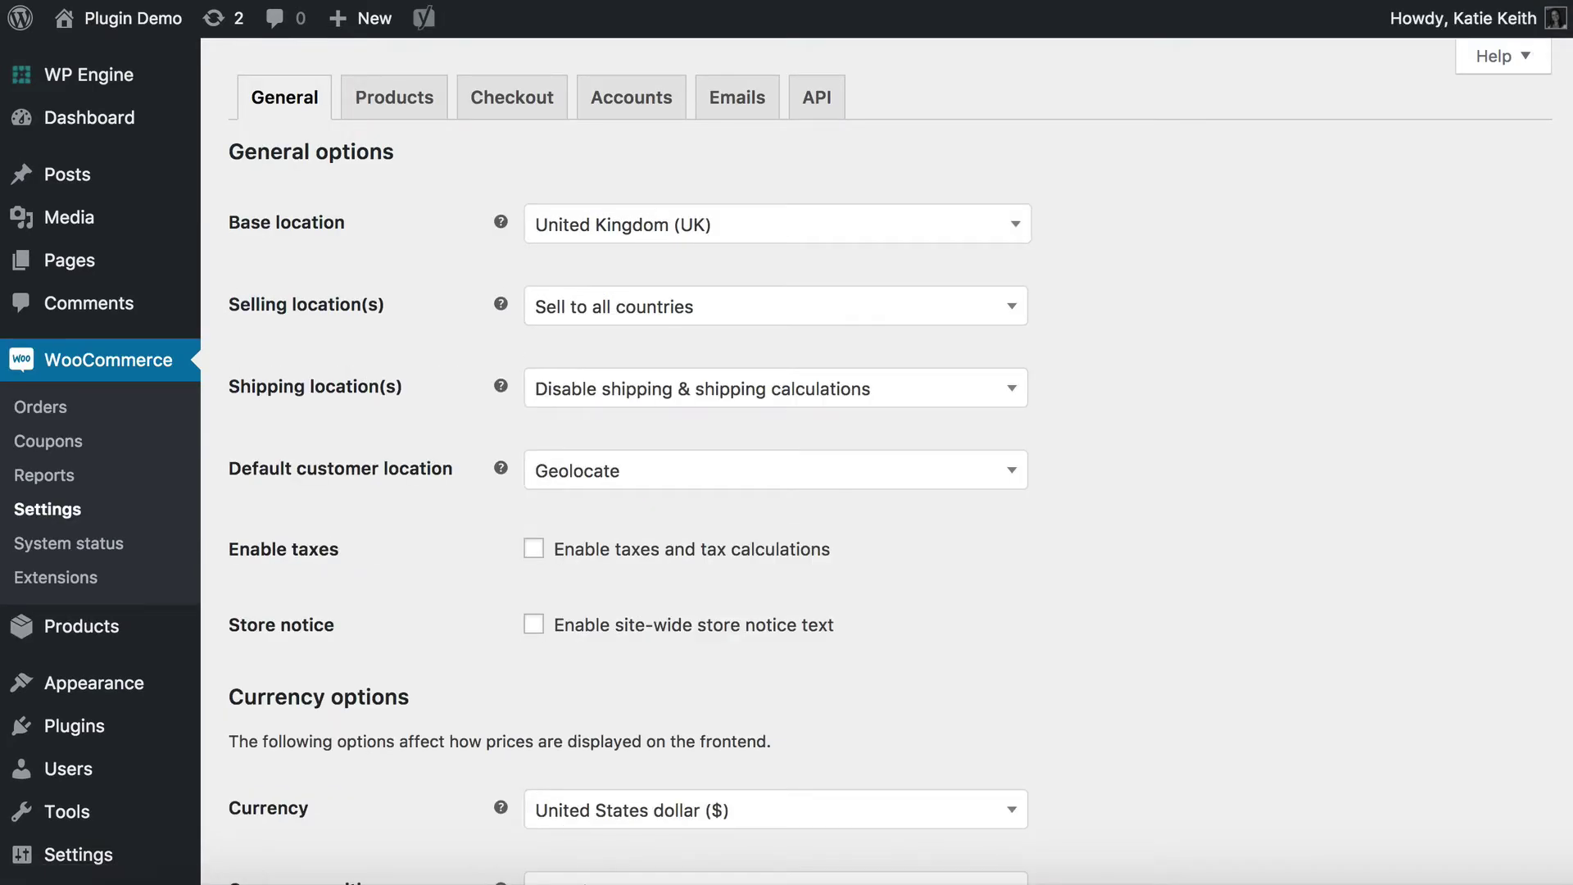
left_click(409, 111)
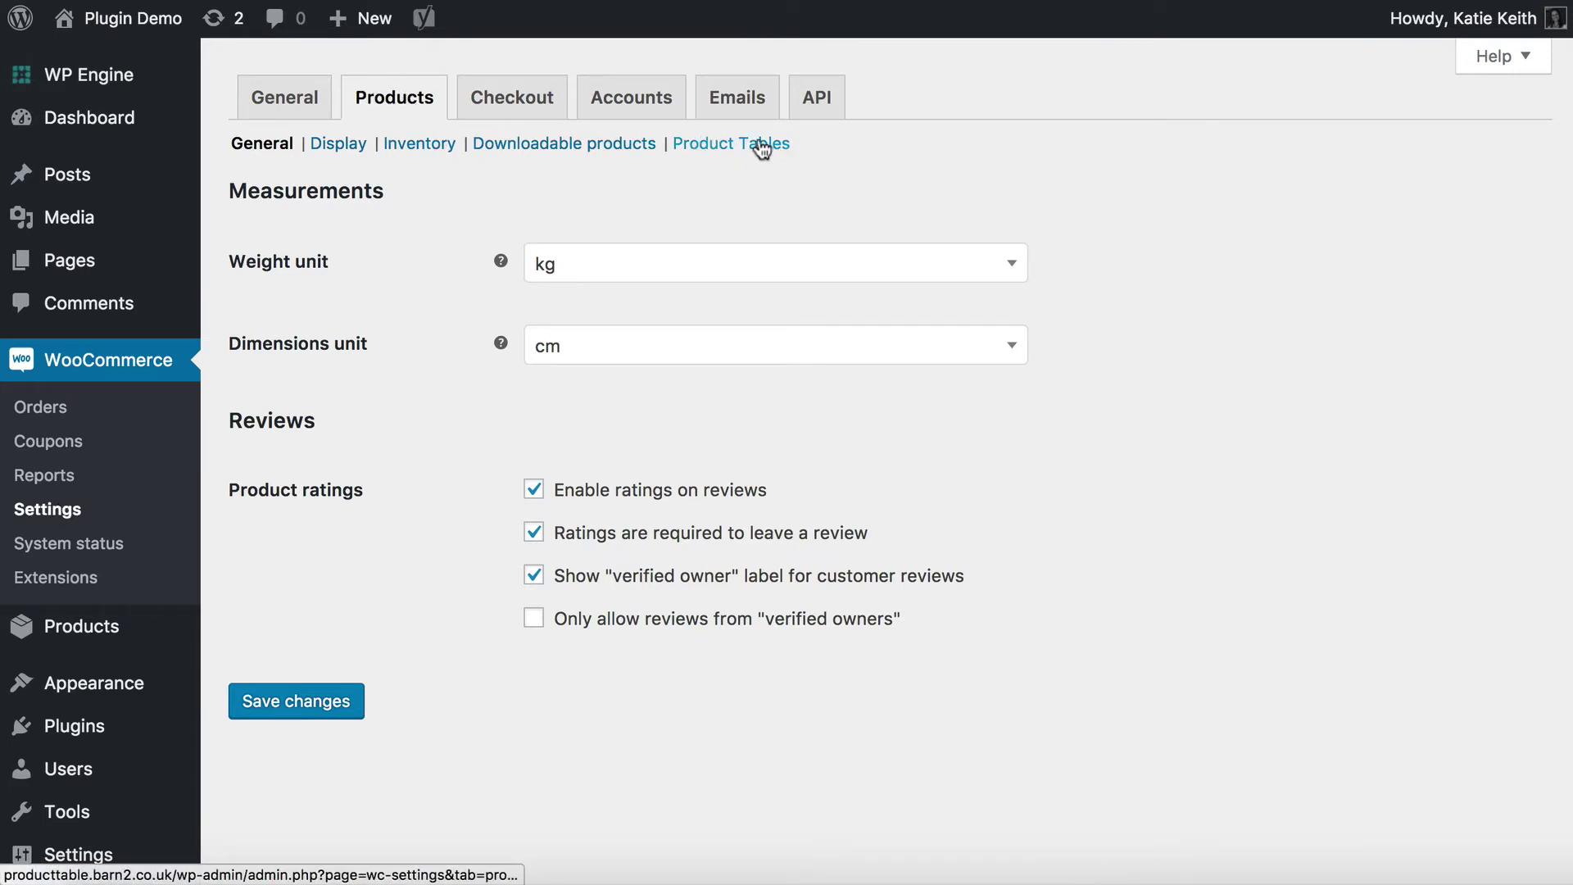
left_click(731, 152)
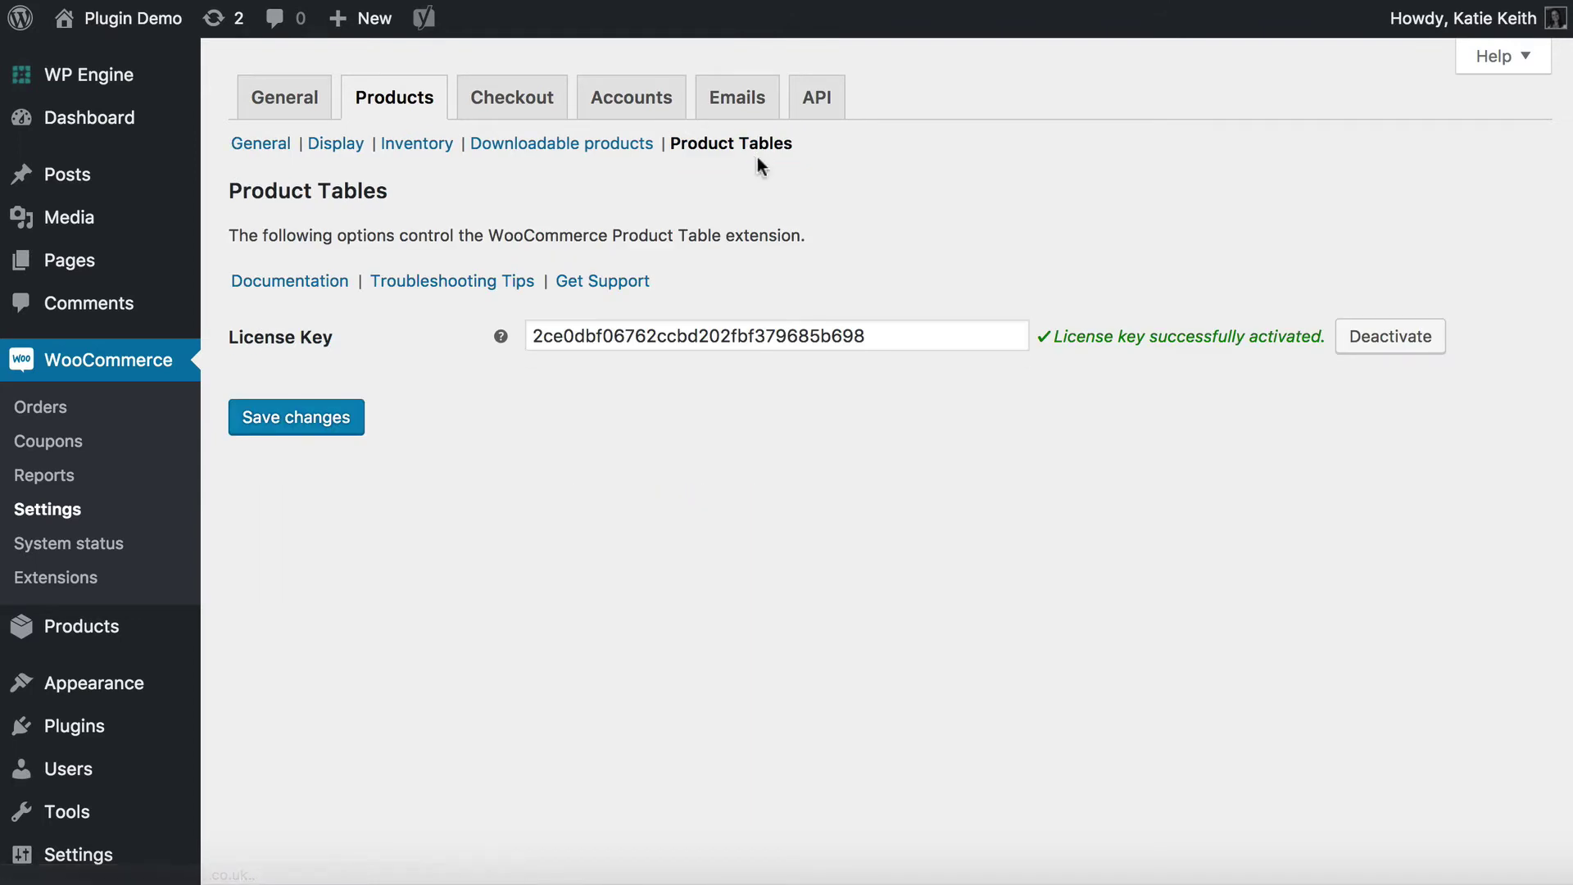
double_click(893, 342)
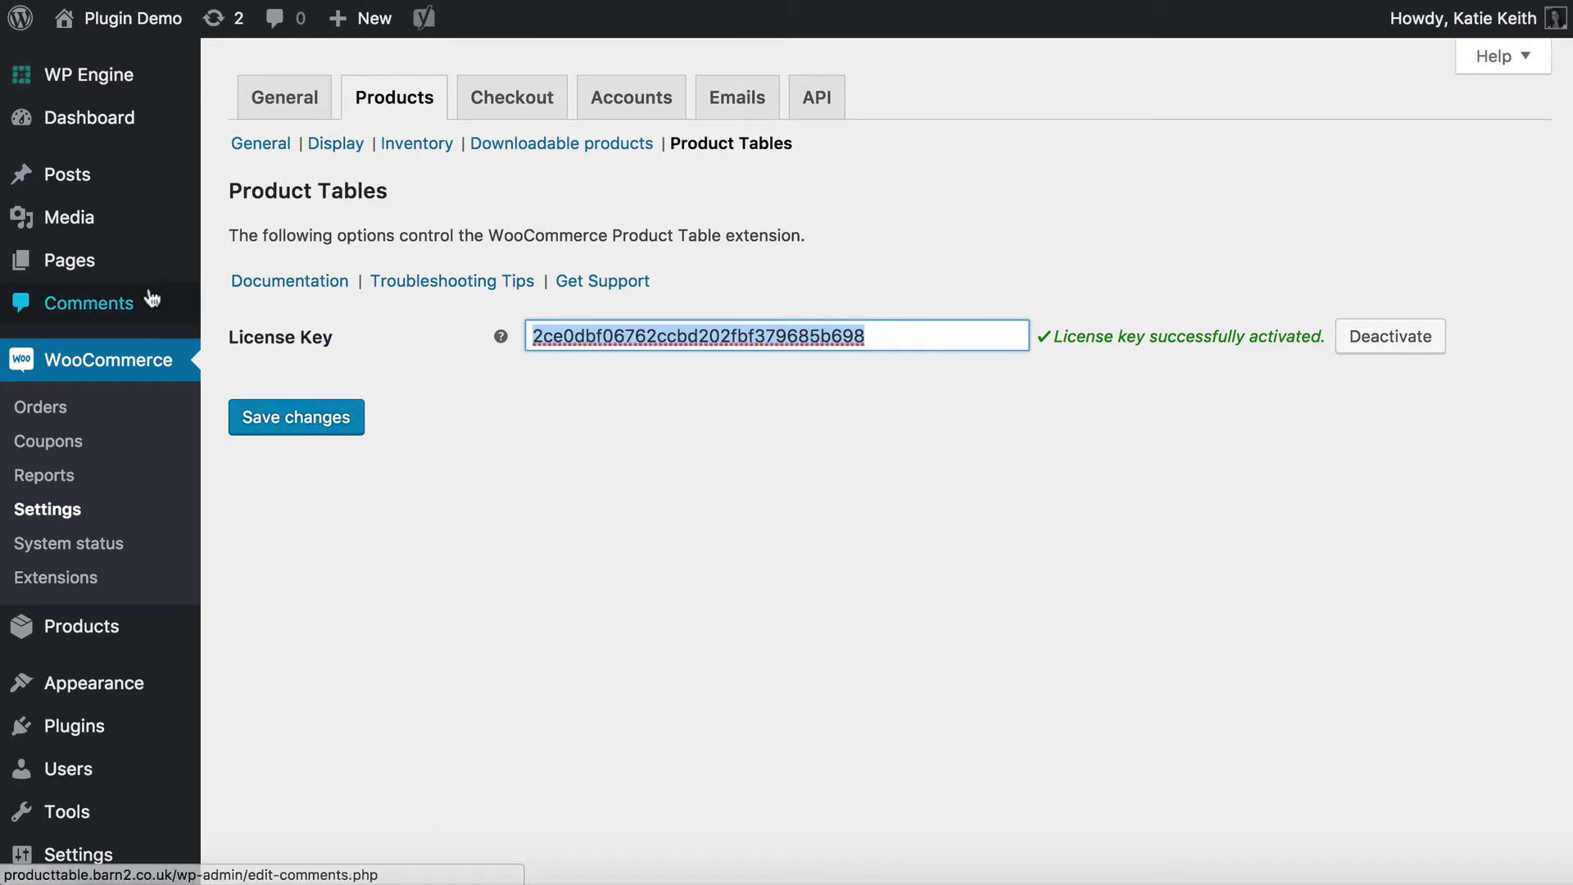
- Create a new page titled "WooCommerce Photo Gallery"
mouse_move(170, 265)
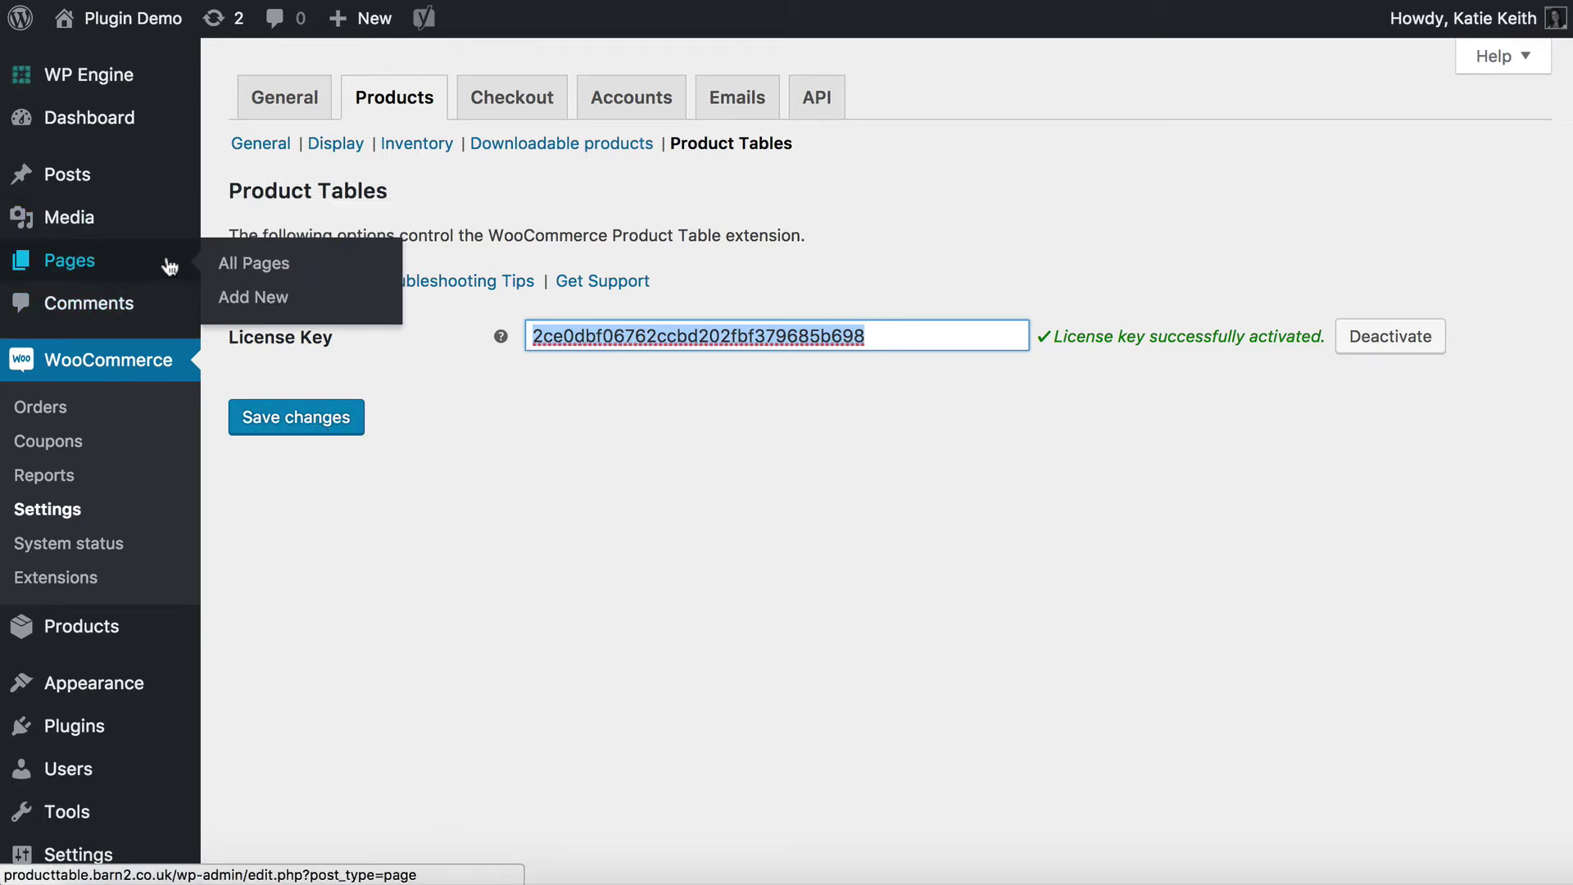
left_click(248, 297)
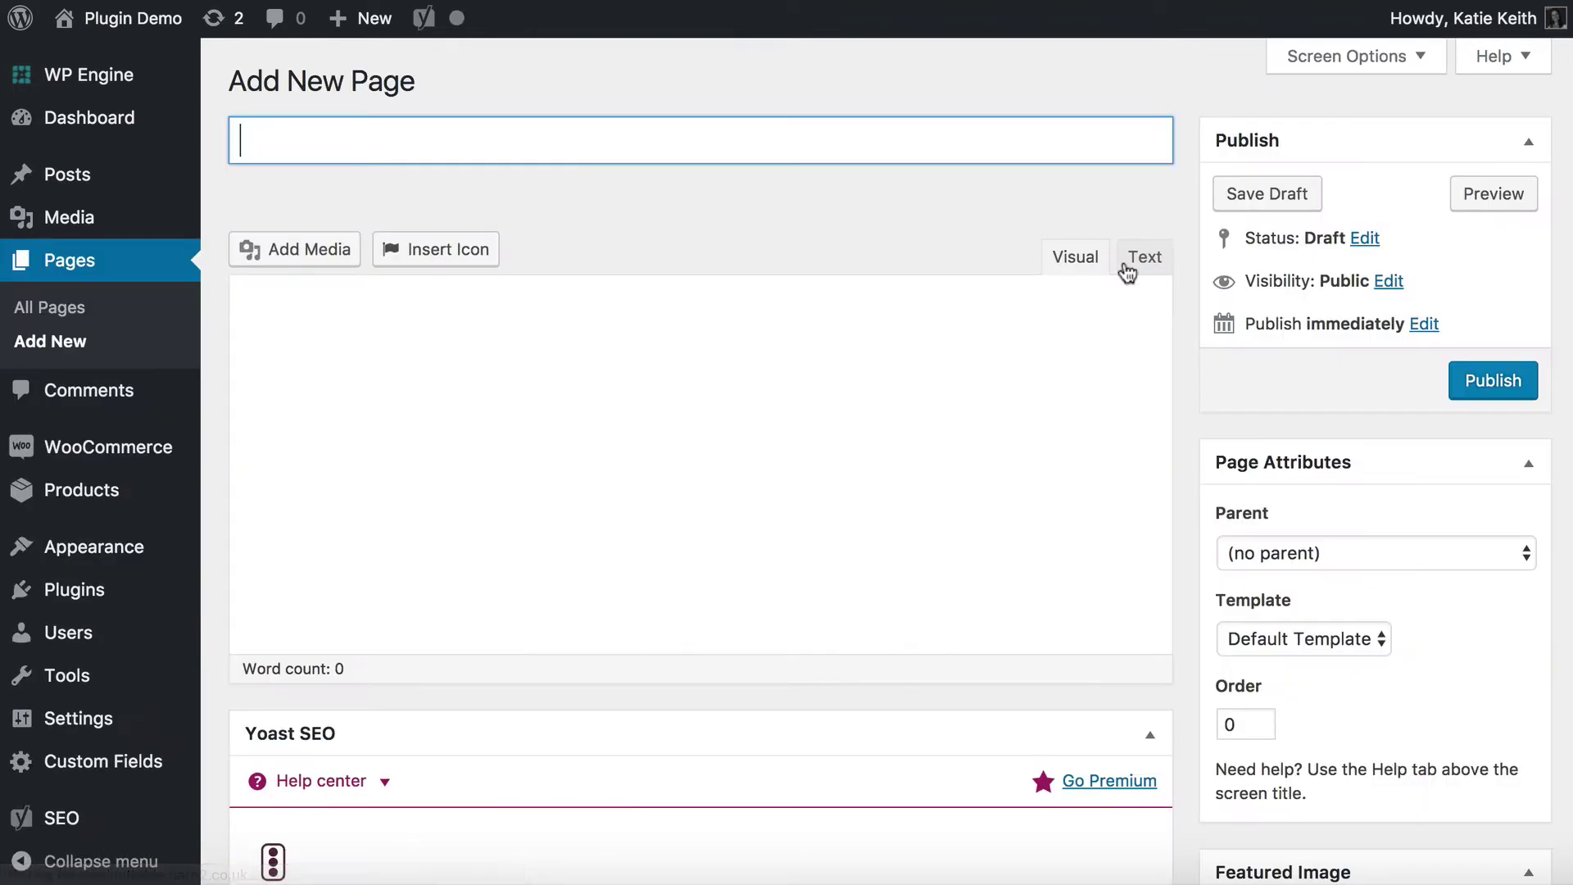
left_click(371, 139)
type("Woo")
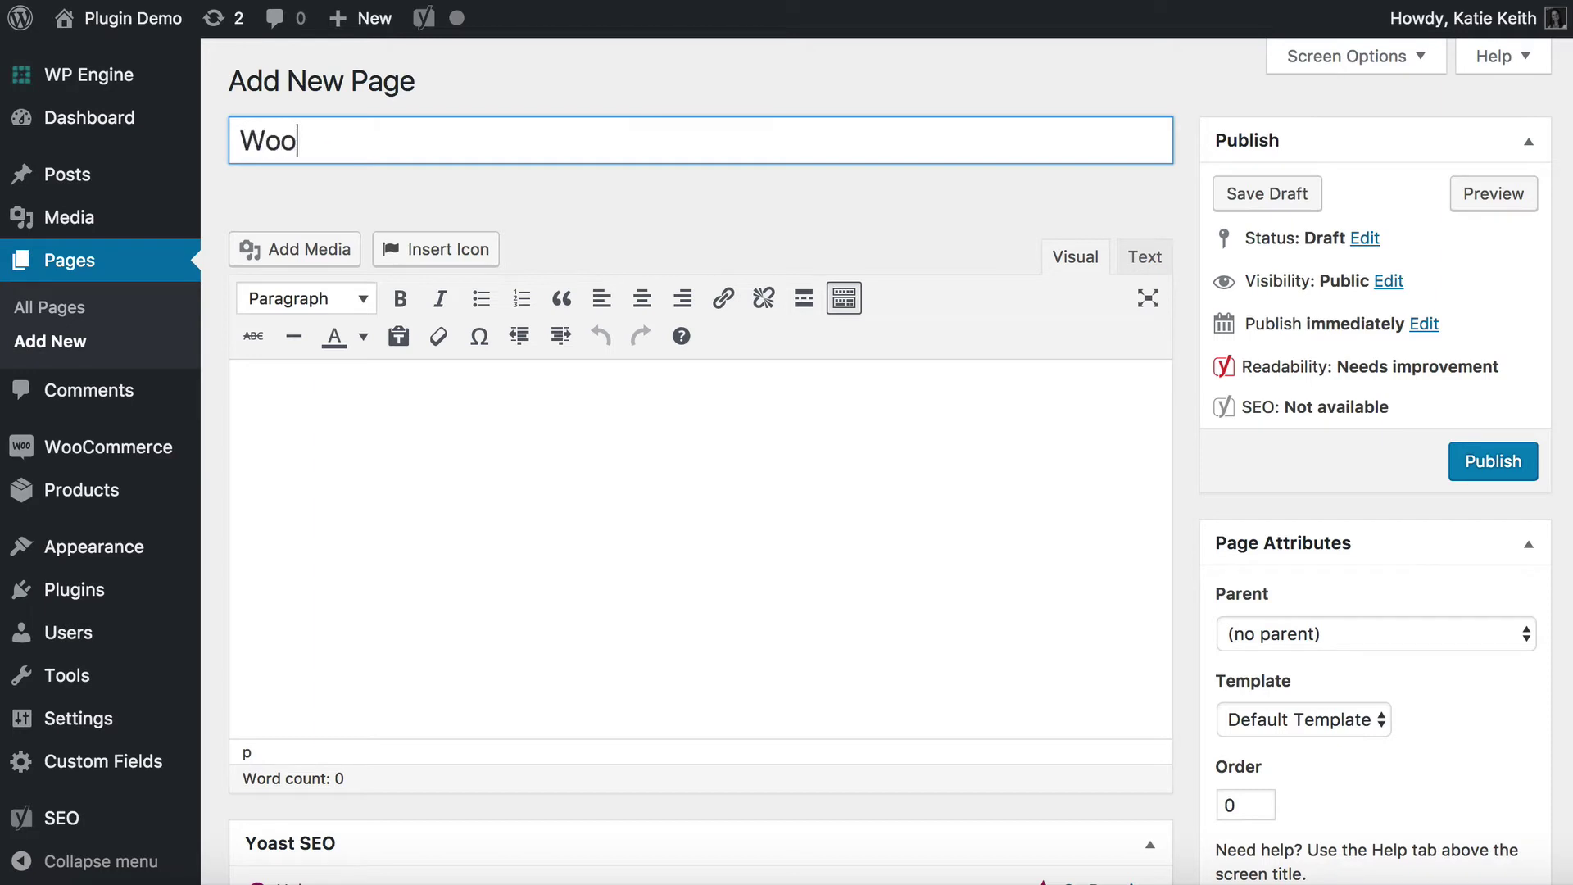
type("Commerce Ga")
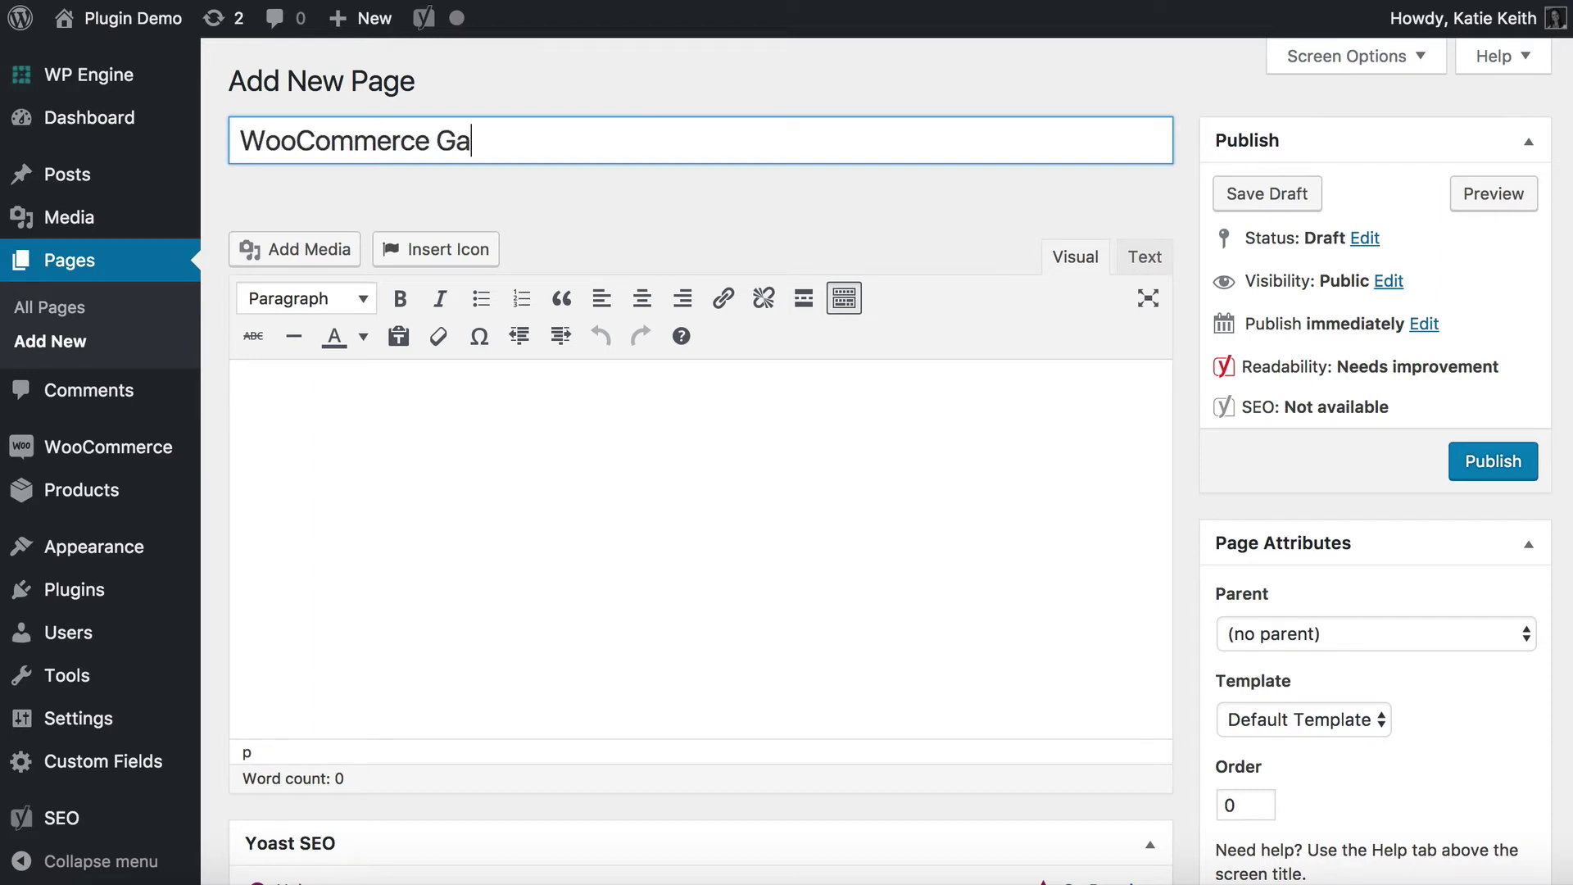
key("BackSpace")
key("BackSpace")
type("Photo Gra")
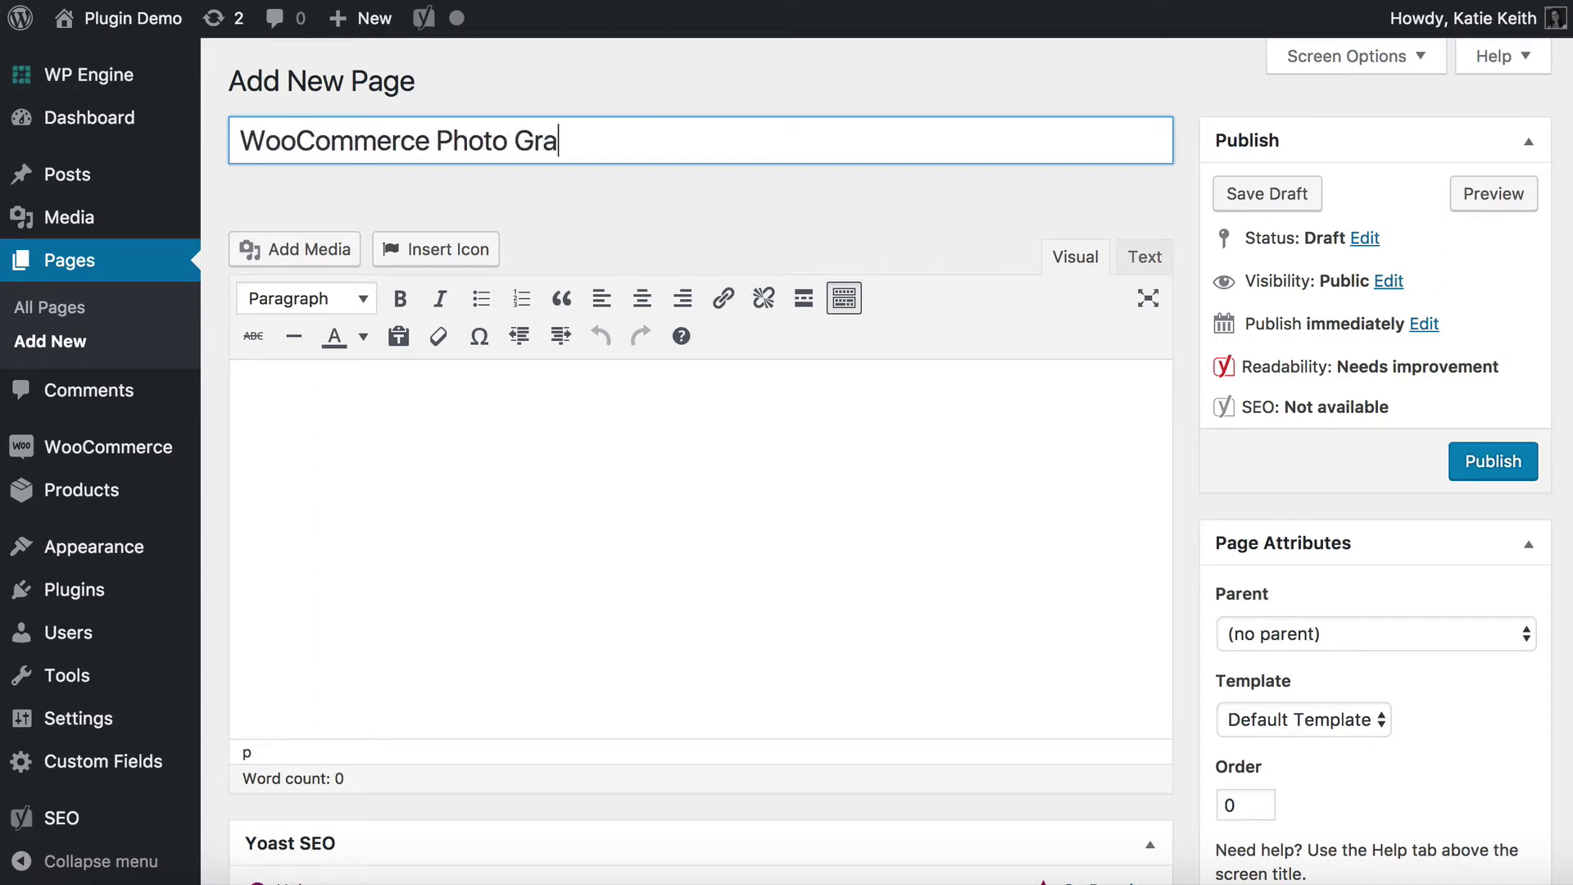
key("BackSpace")
key("BackSpace")
type("allry")
key("BackSpace")
key("BackSpace")
type("ery")
- Add the shortcode [product_table category="134"] to the page body and review its category option and ID
left_click(393, 448)
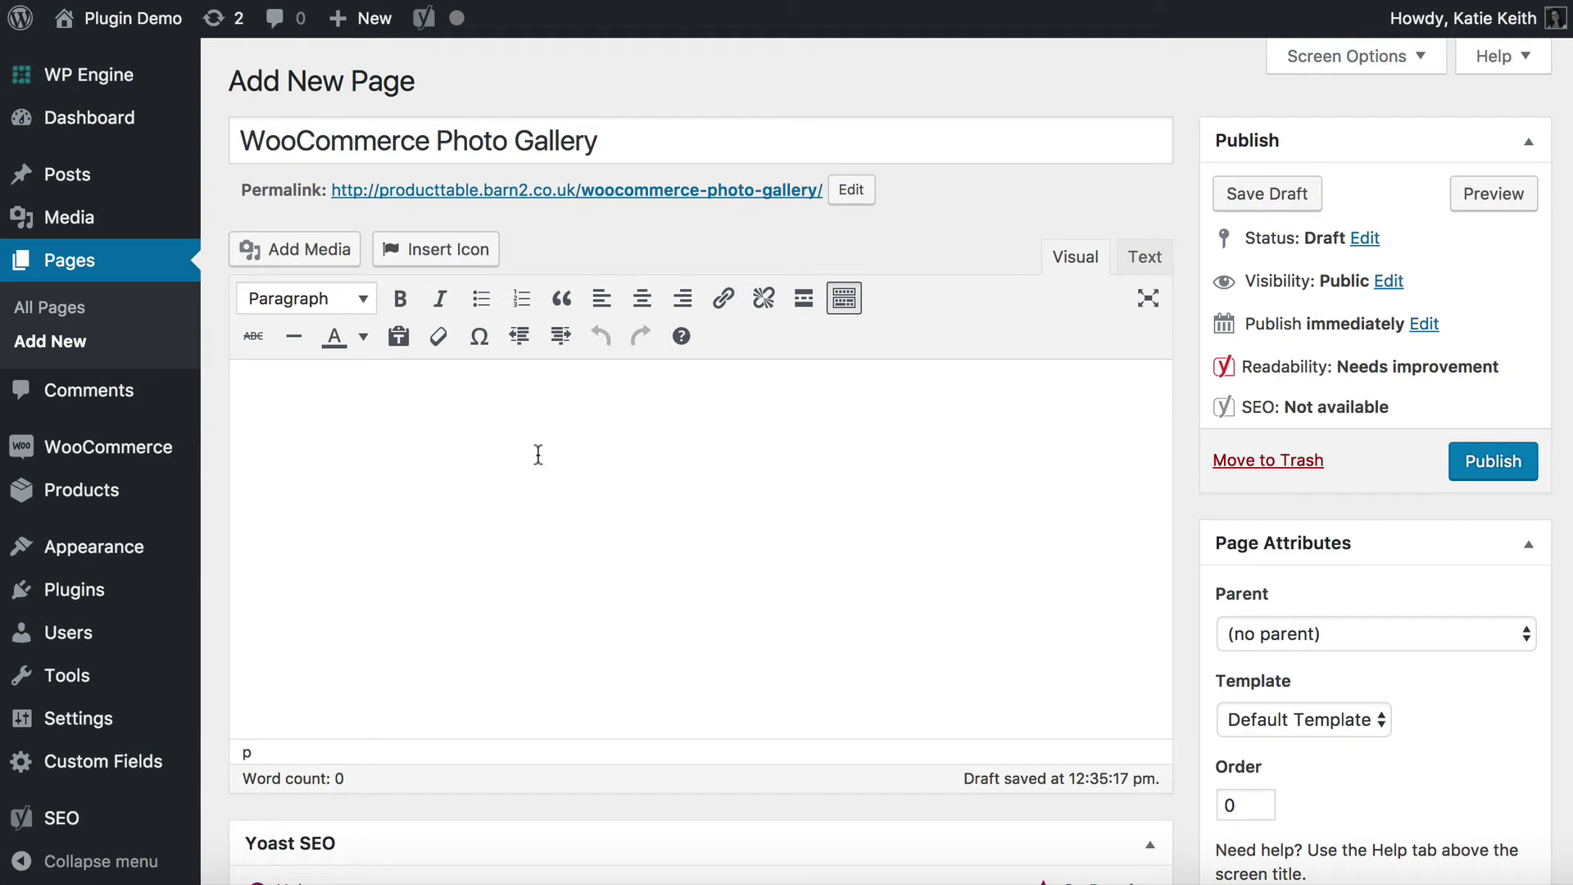
type("[product")
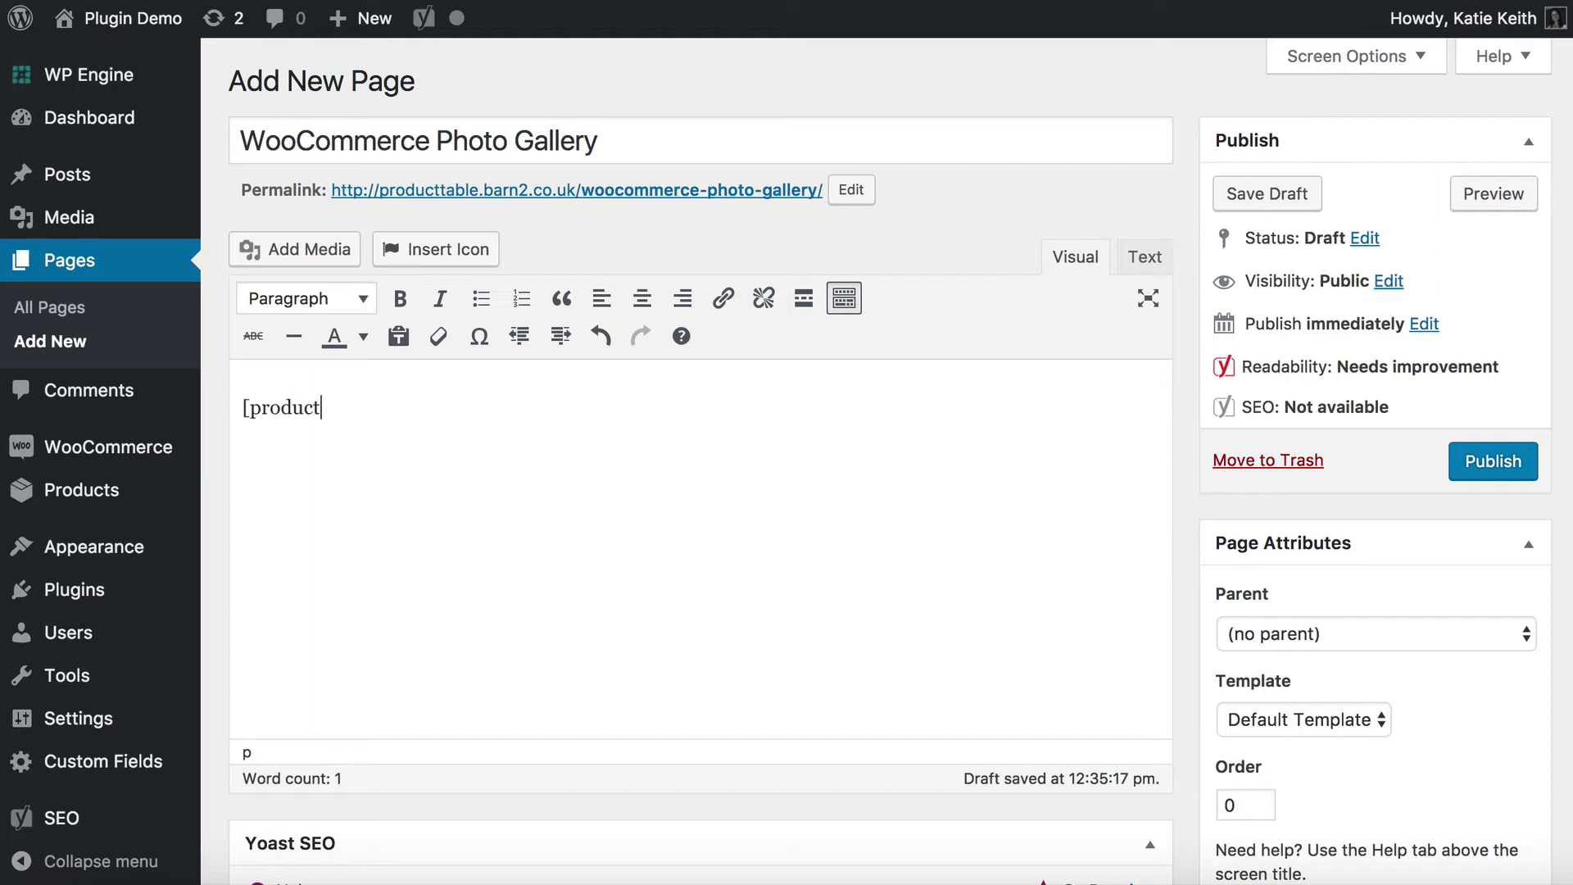
type("_table")
type("categor")
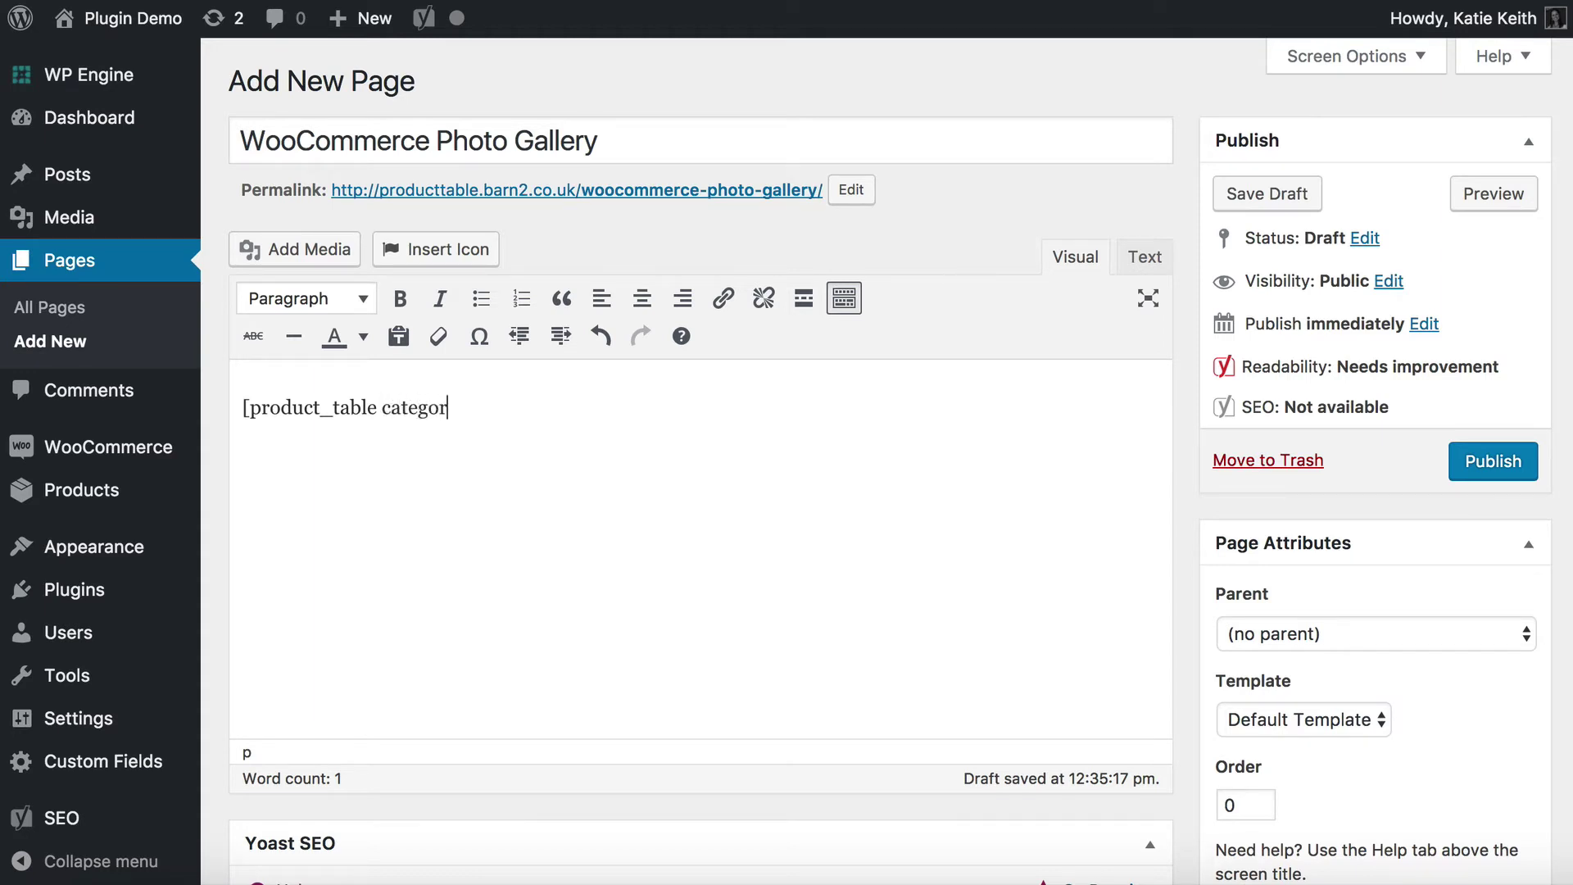
type("y=\"134\"]")
left_click_drag(243, 407, 378, 398)
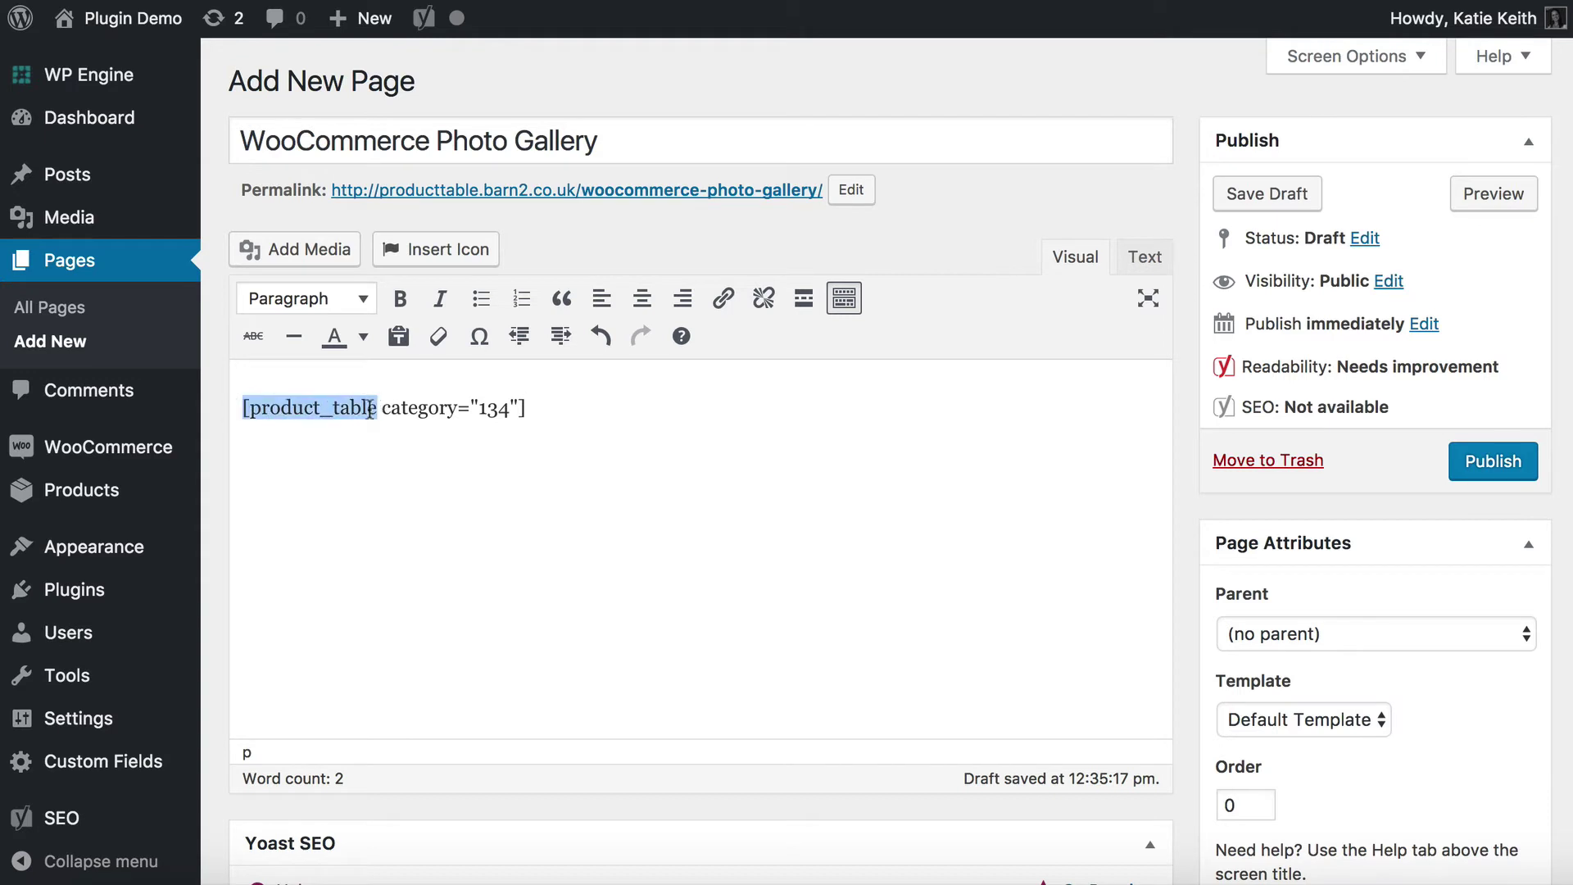
left_click(381, 417)
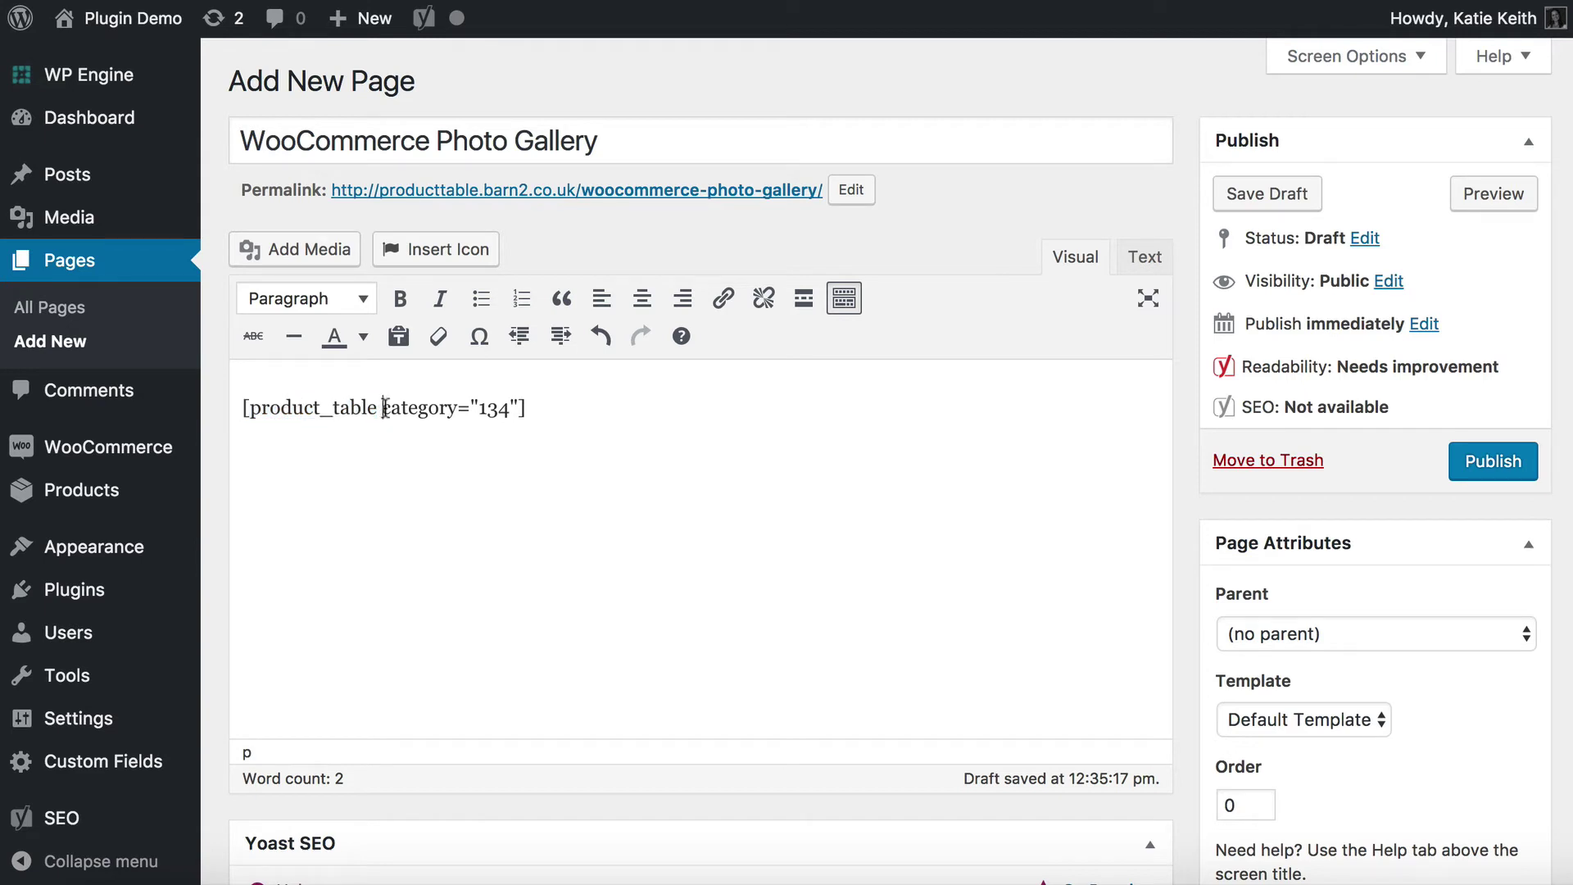
left_click_drag(381, 417, 506, 403)
left_click(515, 398)
- Open the Wedding category from the product categories list to look up its category ID
mouse_move(52, 506)
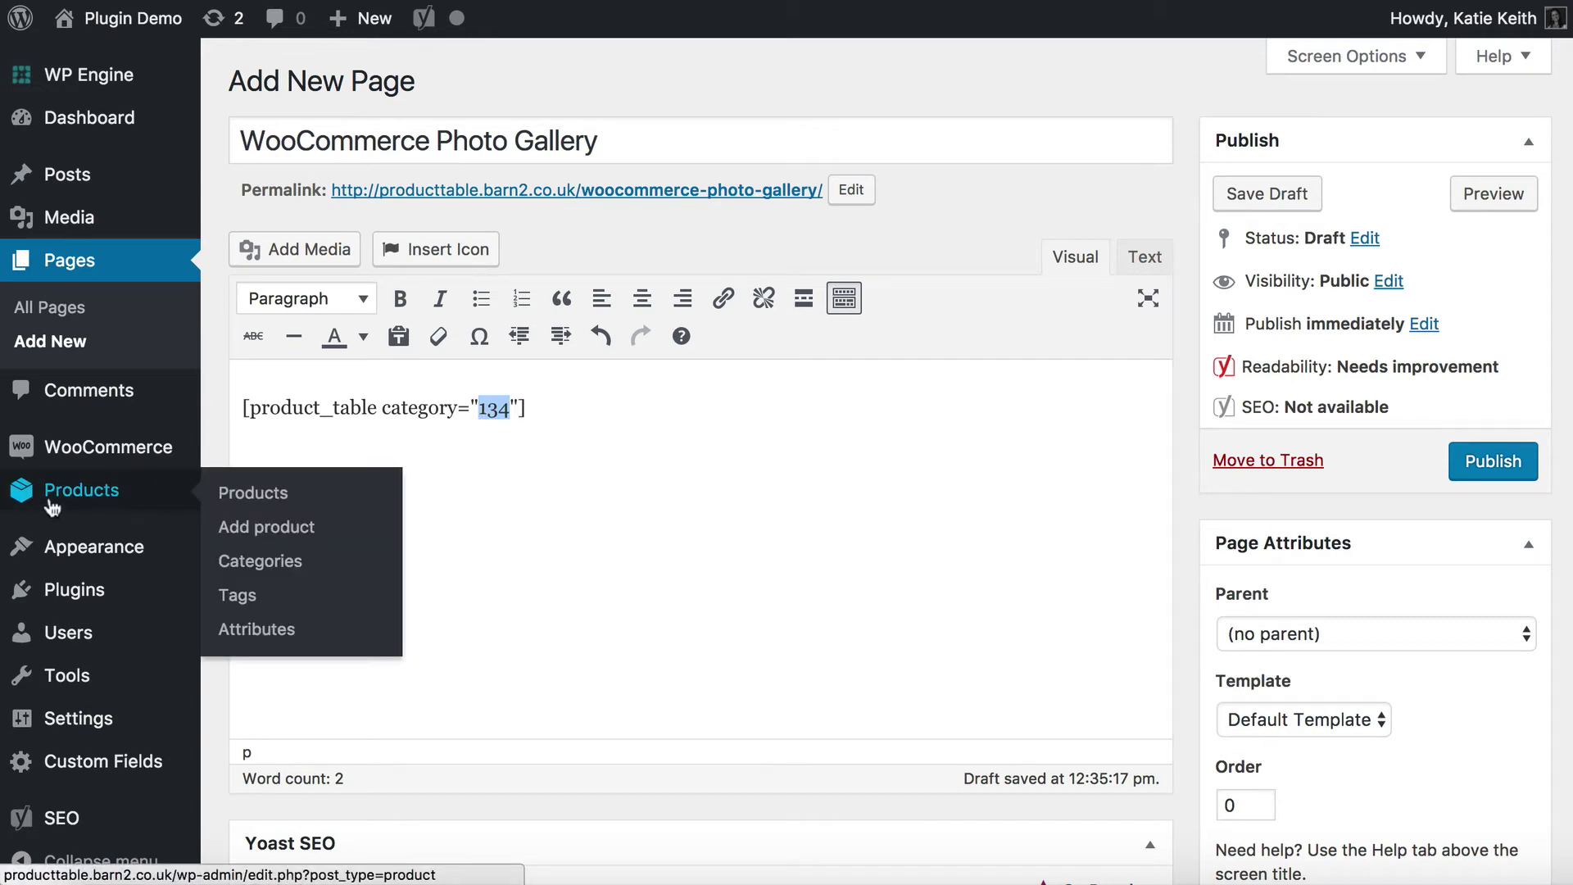
left_click(231, 562)
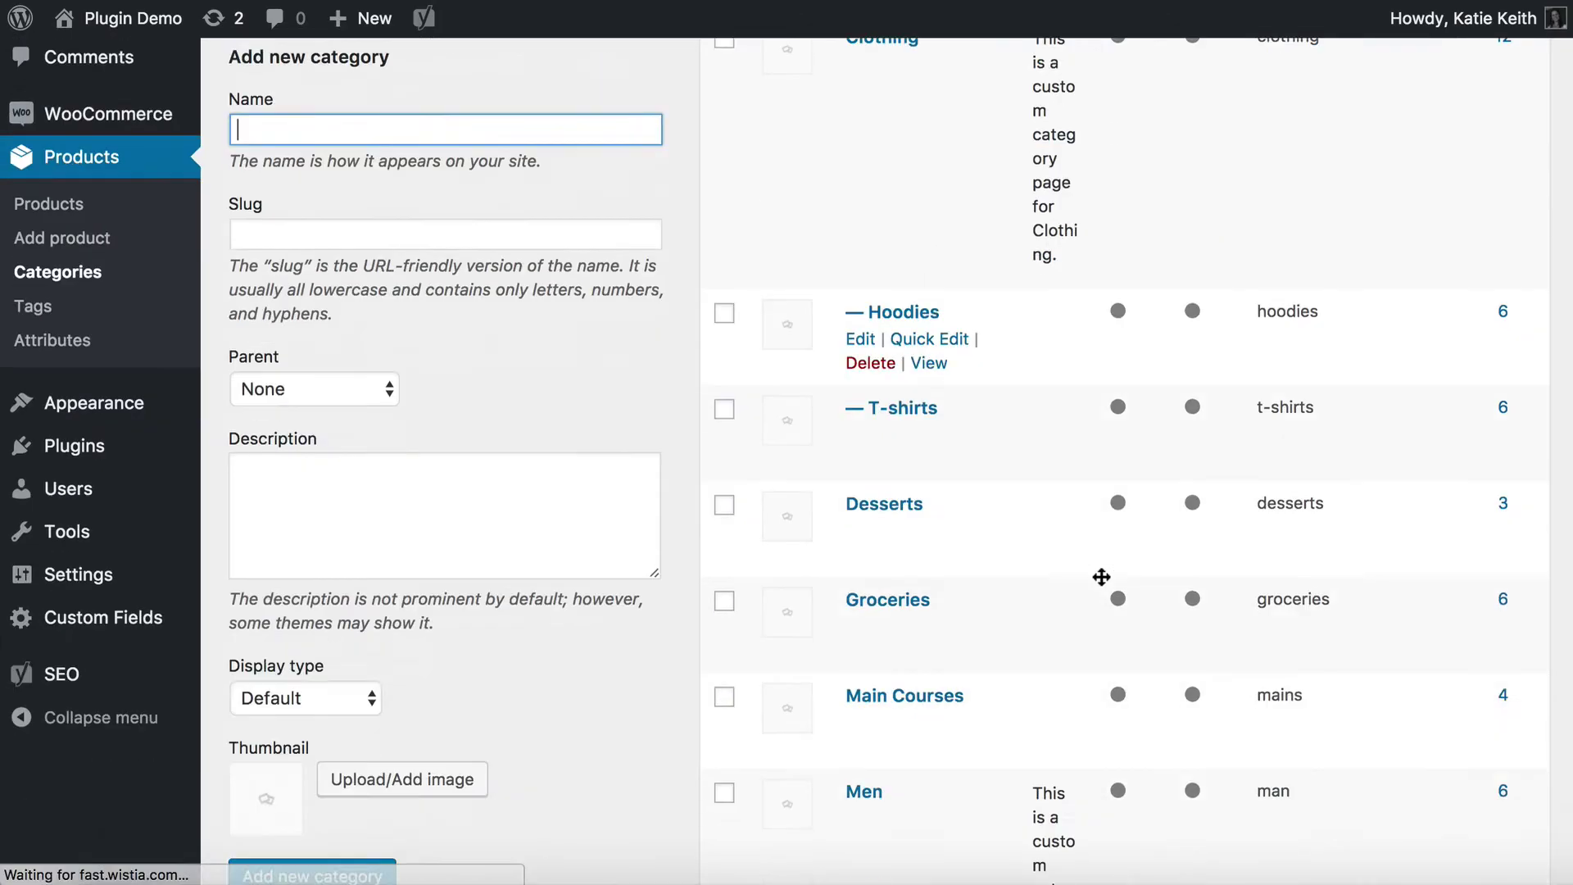
scroll(1101, 577, "down", 15)
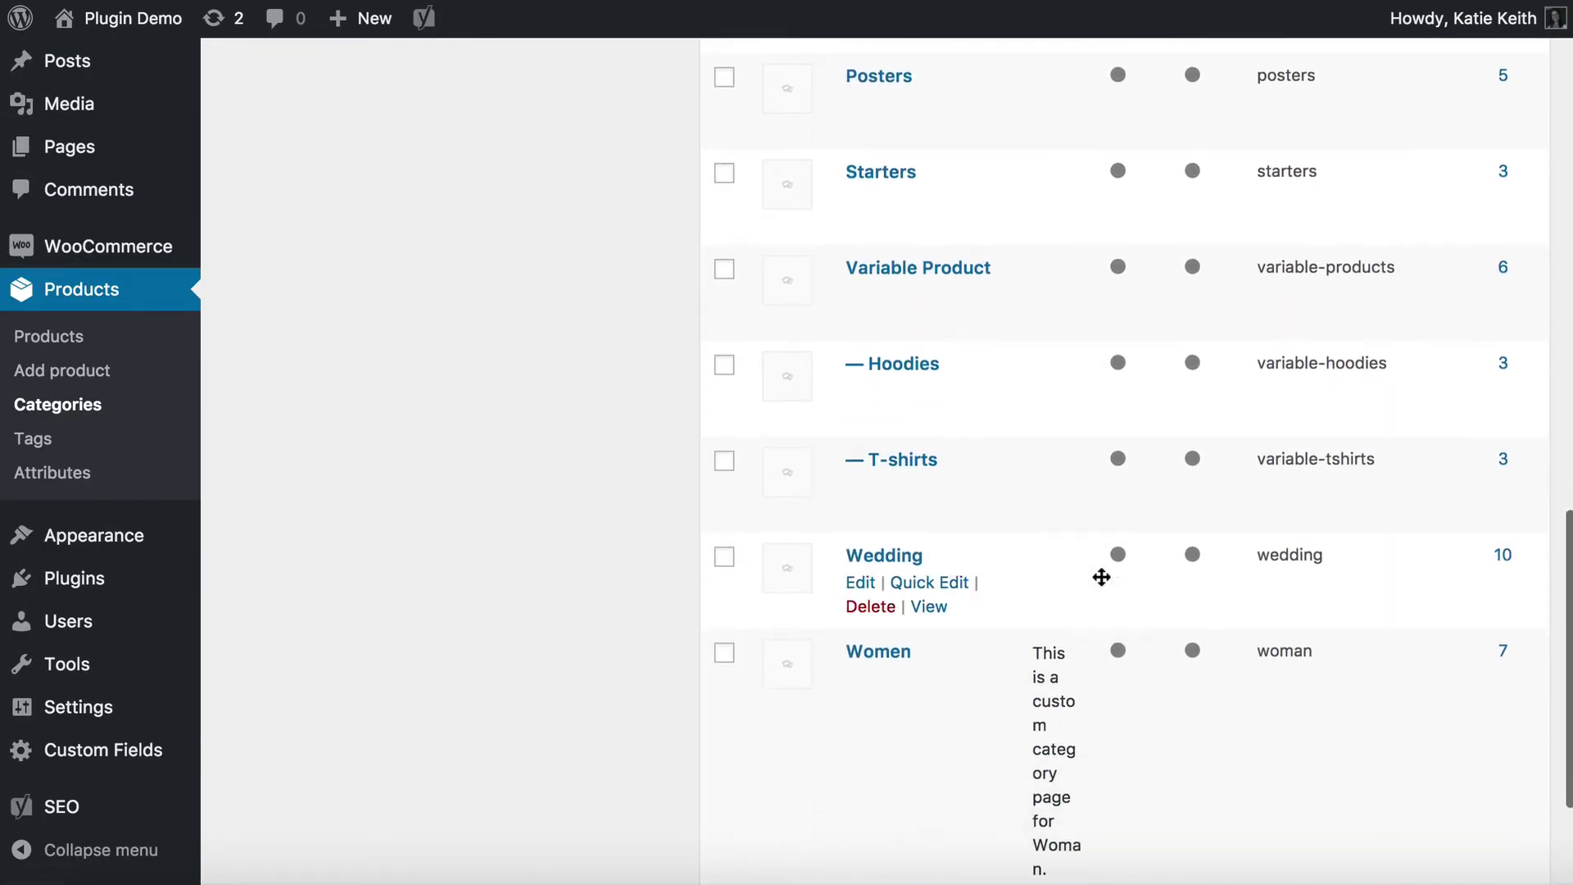
scroll(1101, 577, "down", 3)
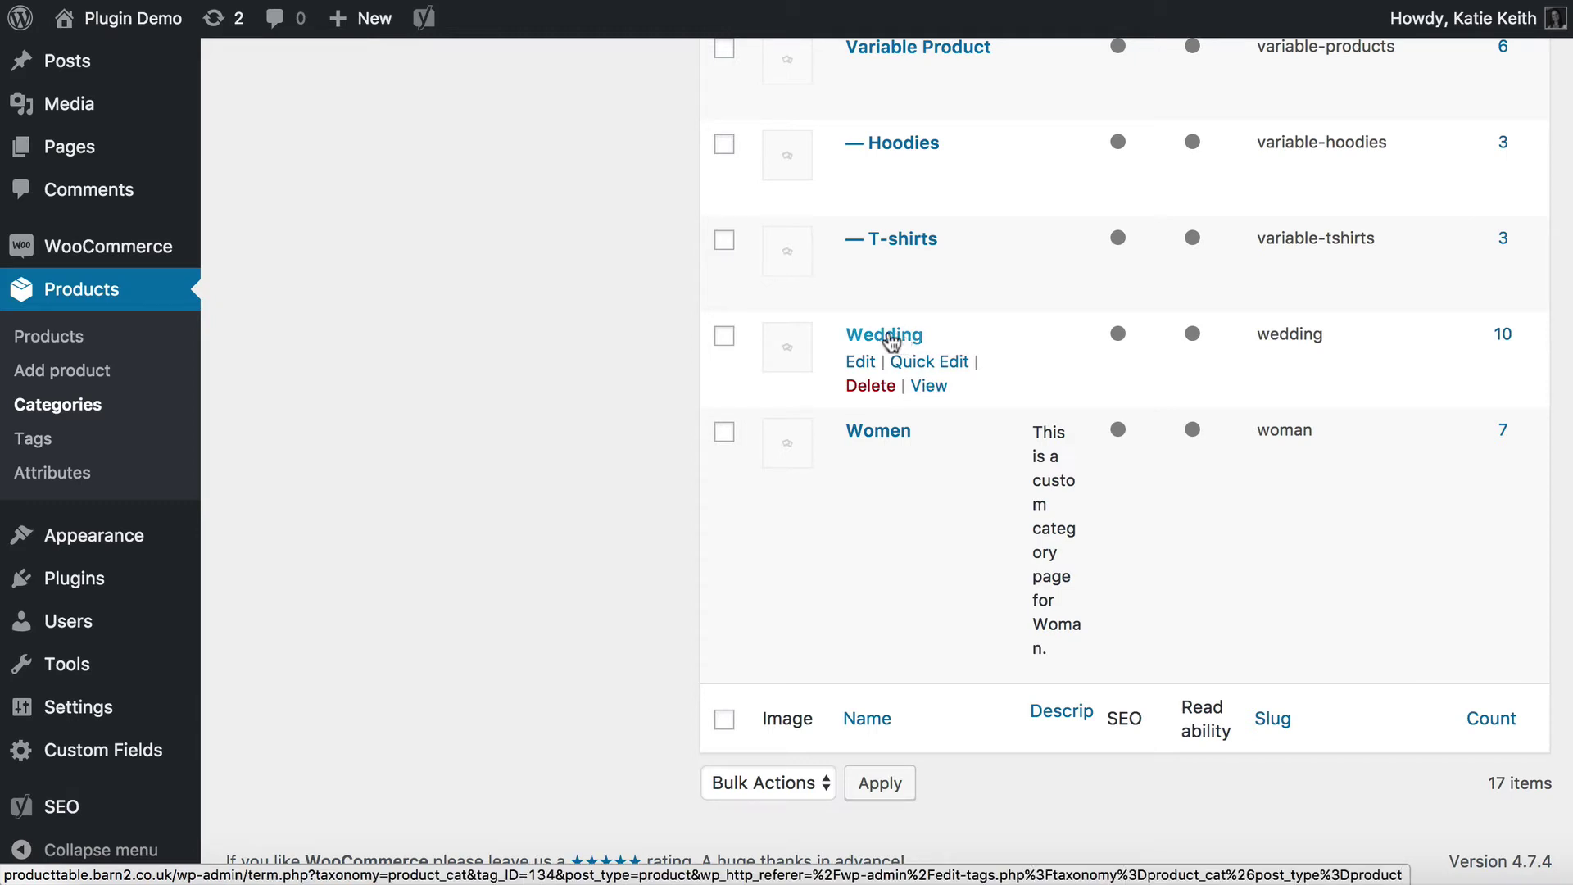
left_click(892, 340)
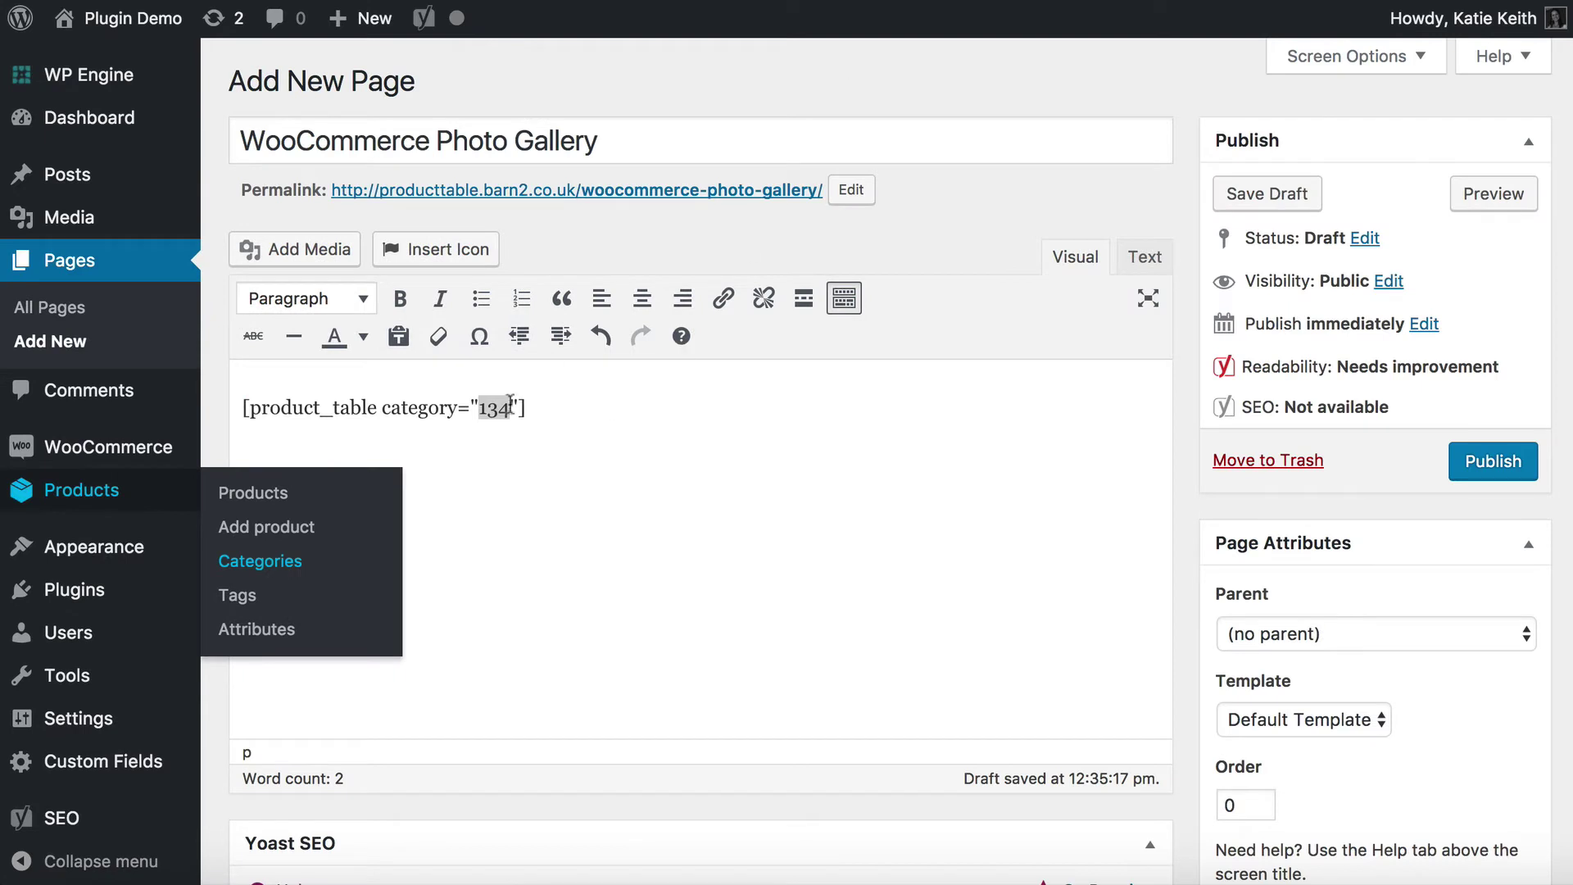
- Publish the WooCommerce Photo Gallery page and view its product table on the live site
left_click(571, 412)
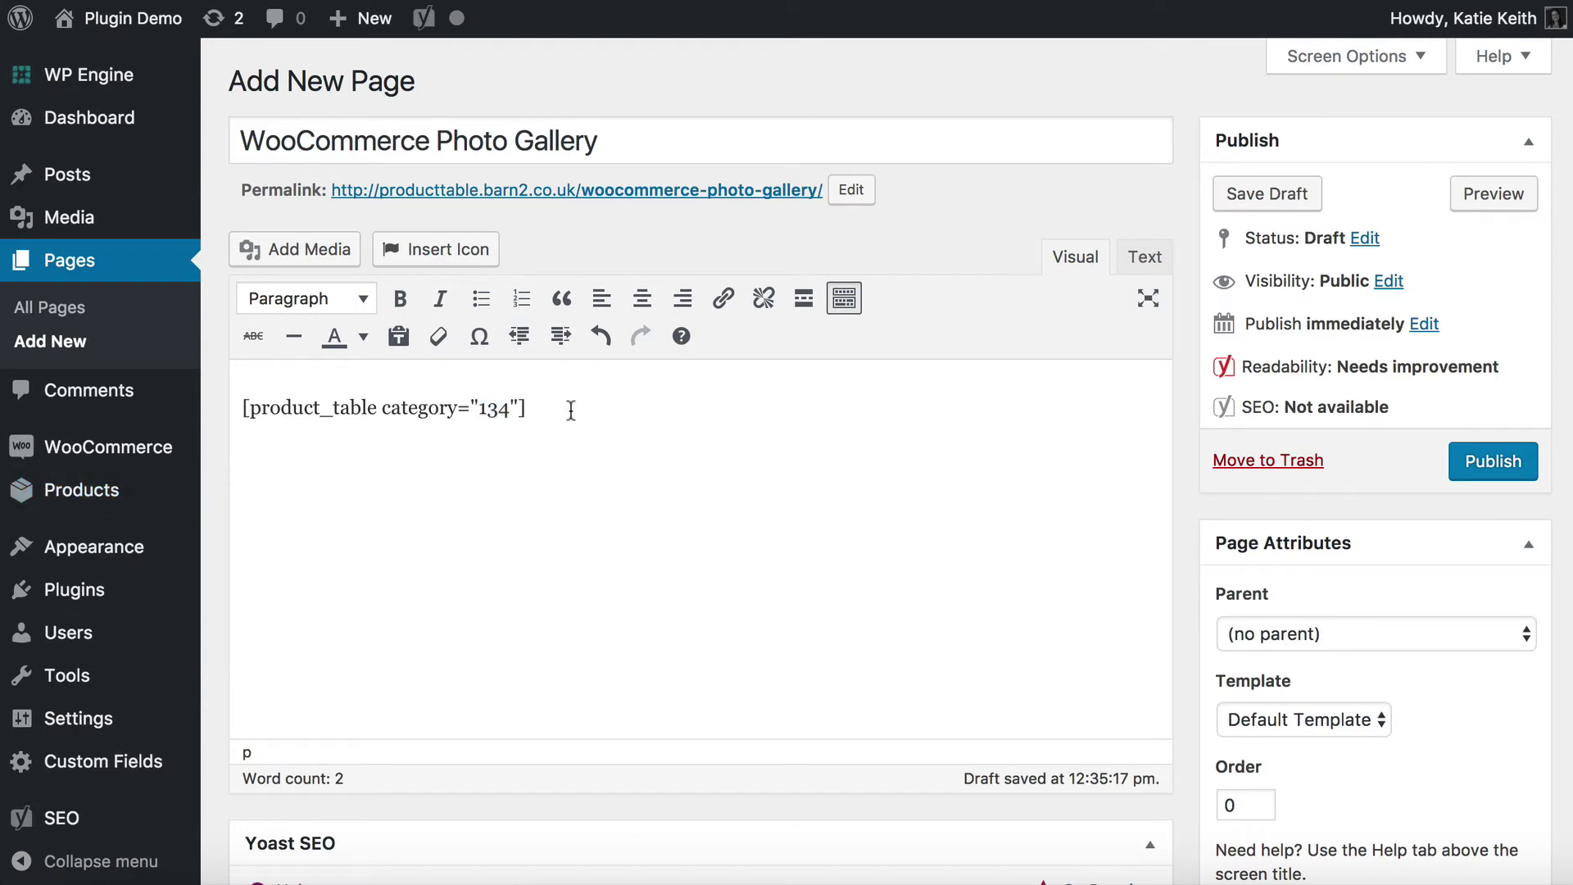
left_click_drag(478, 408, 511, 408)
left_click(556, 409)
left_click(1492, 463)
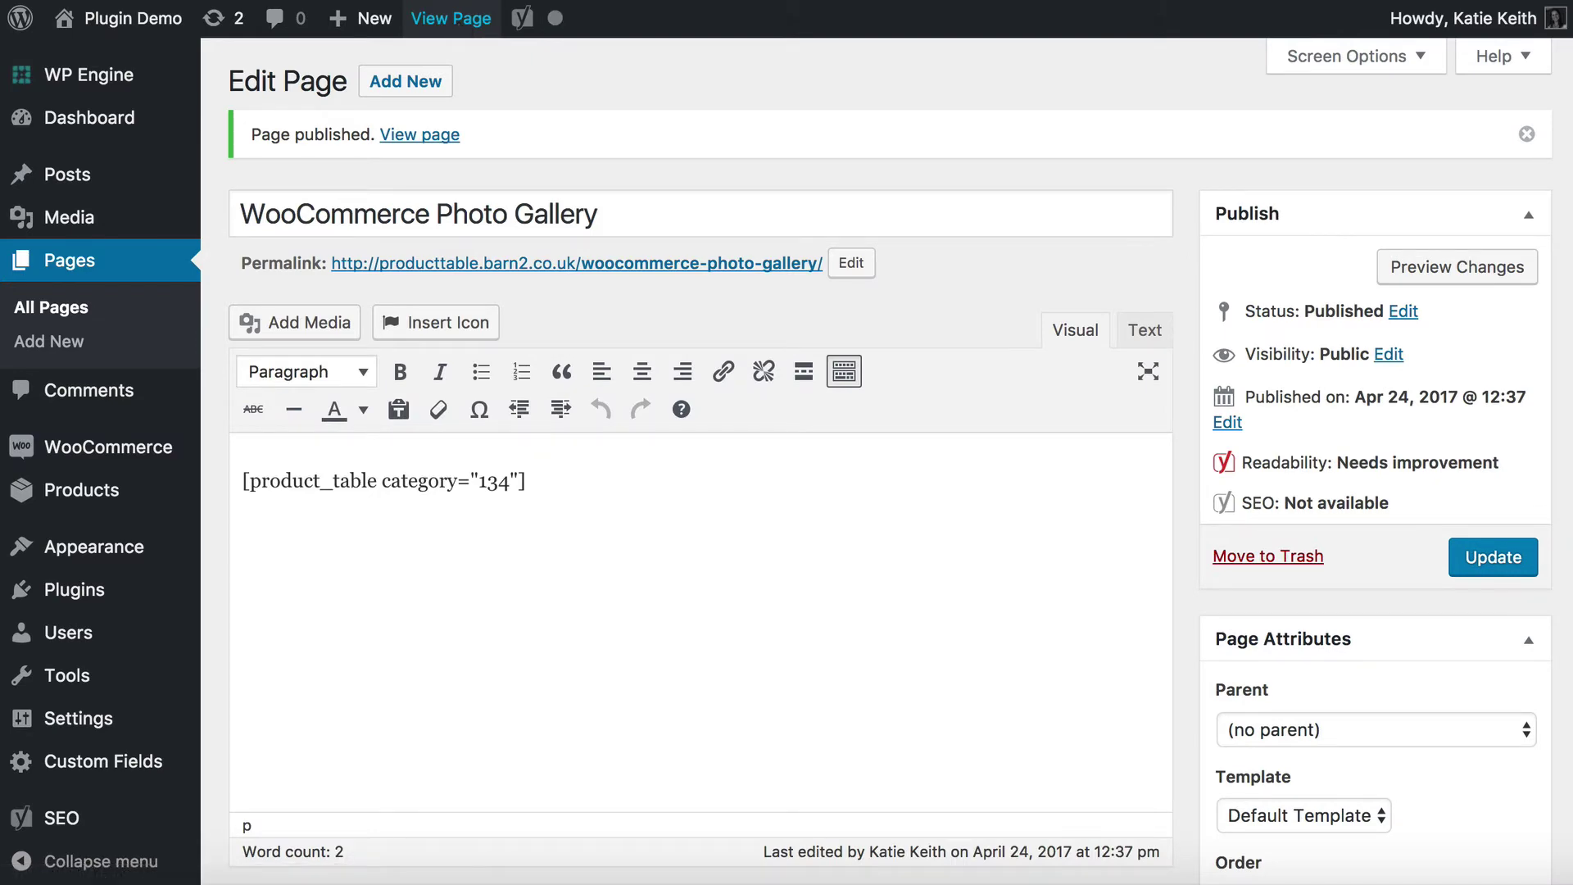
left_click(450, 18)
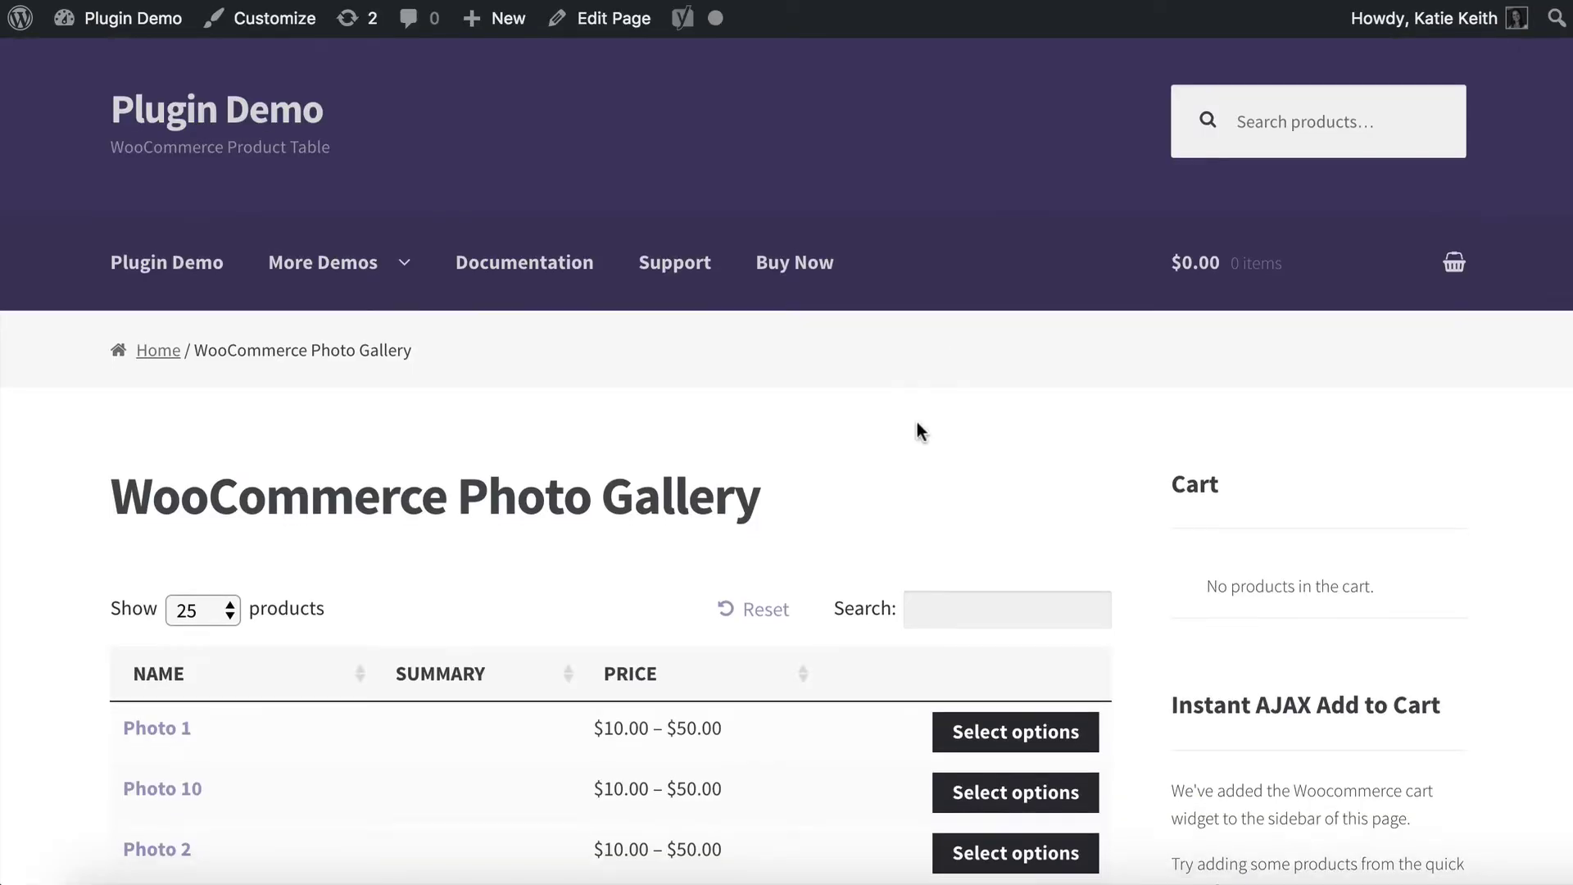
scroll(917, 421, "down", 3)
scroll(918, 423, "down", 2)
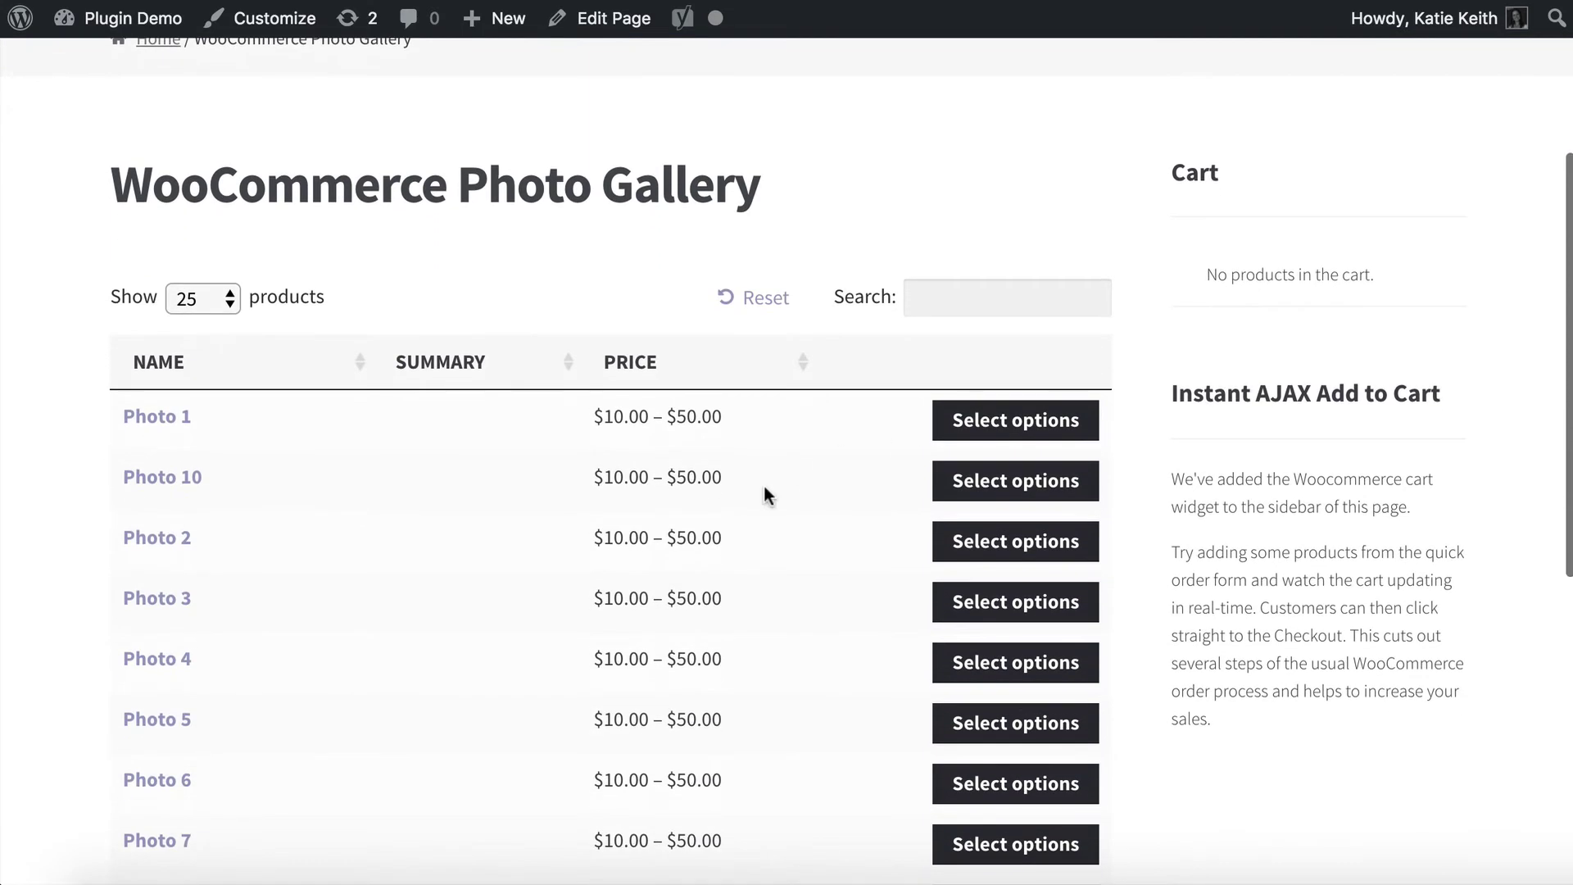
scroll(763, 491, "down", 1)
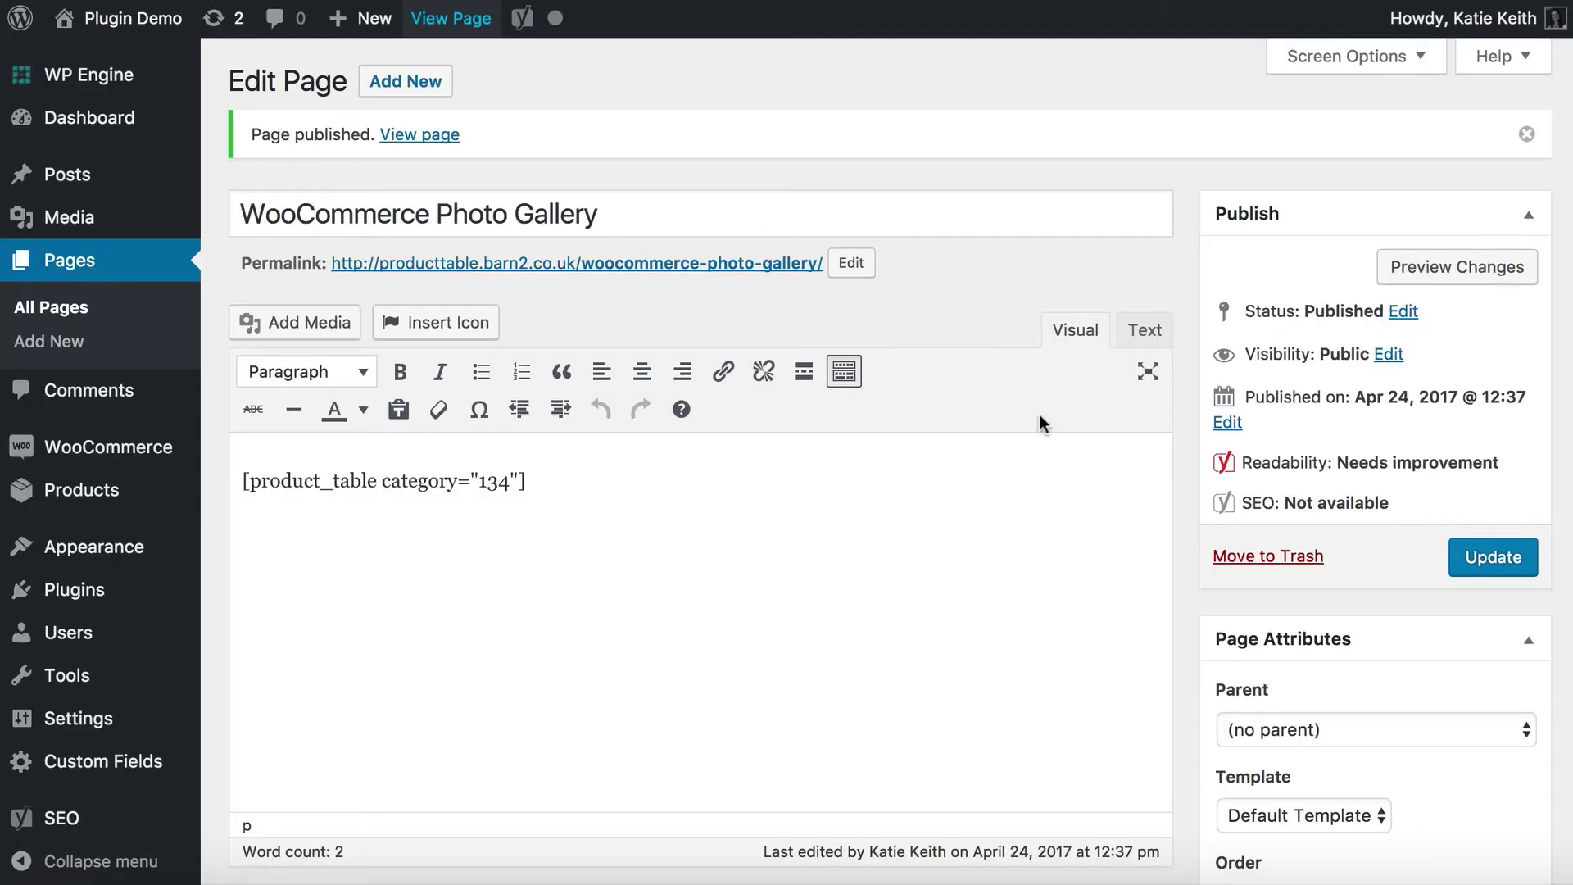
- Set the photo gallery page's template to Full width
scroll(1039, 415, "down", 5)
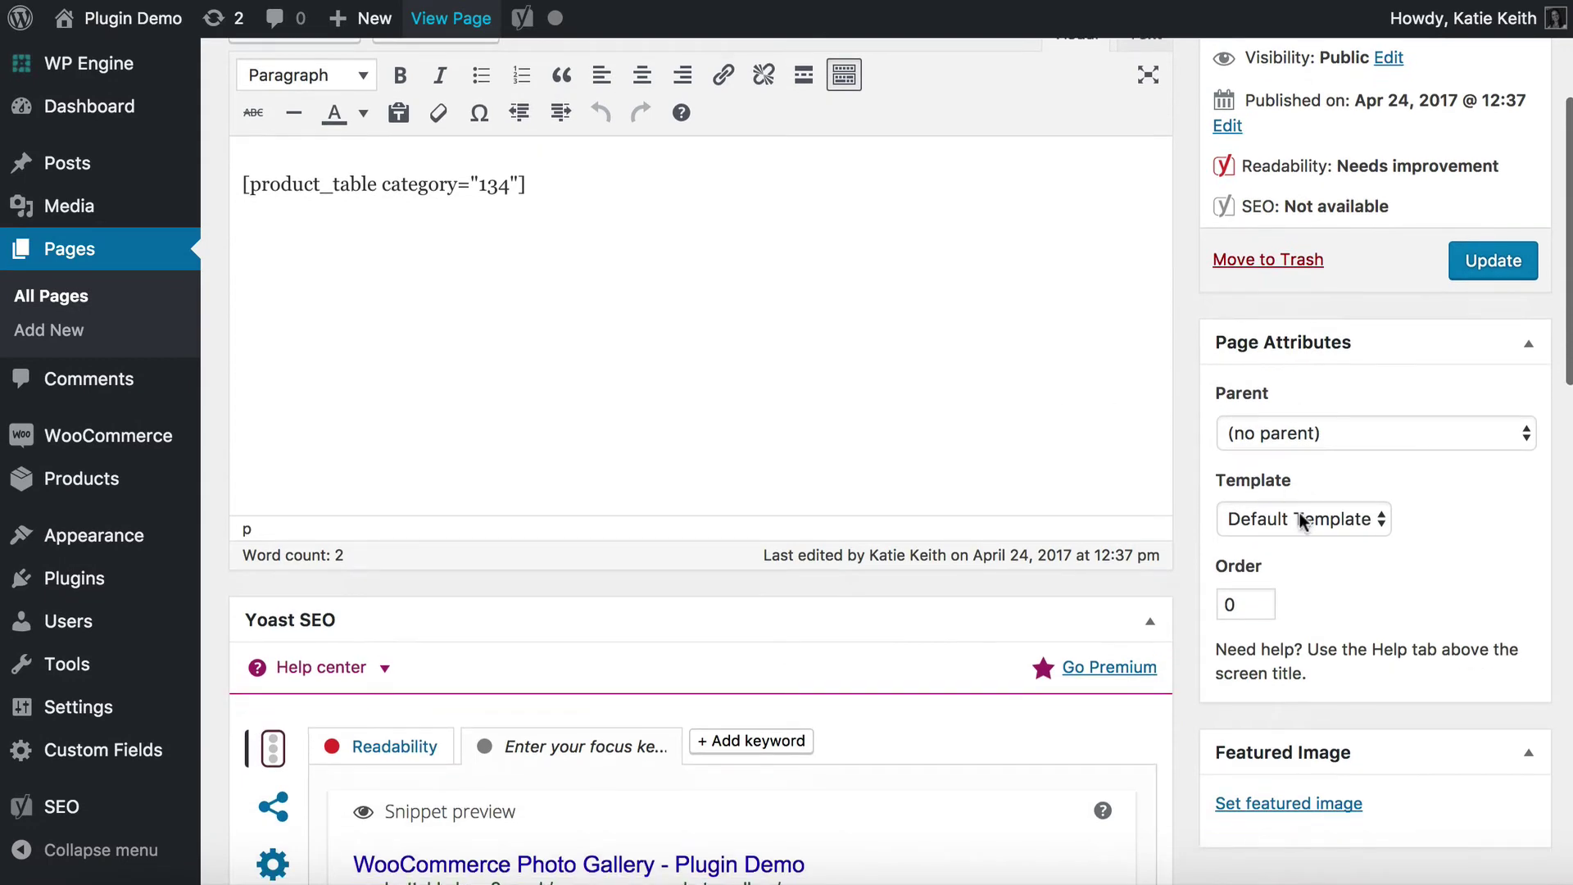
left_click(1285, 515)
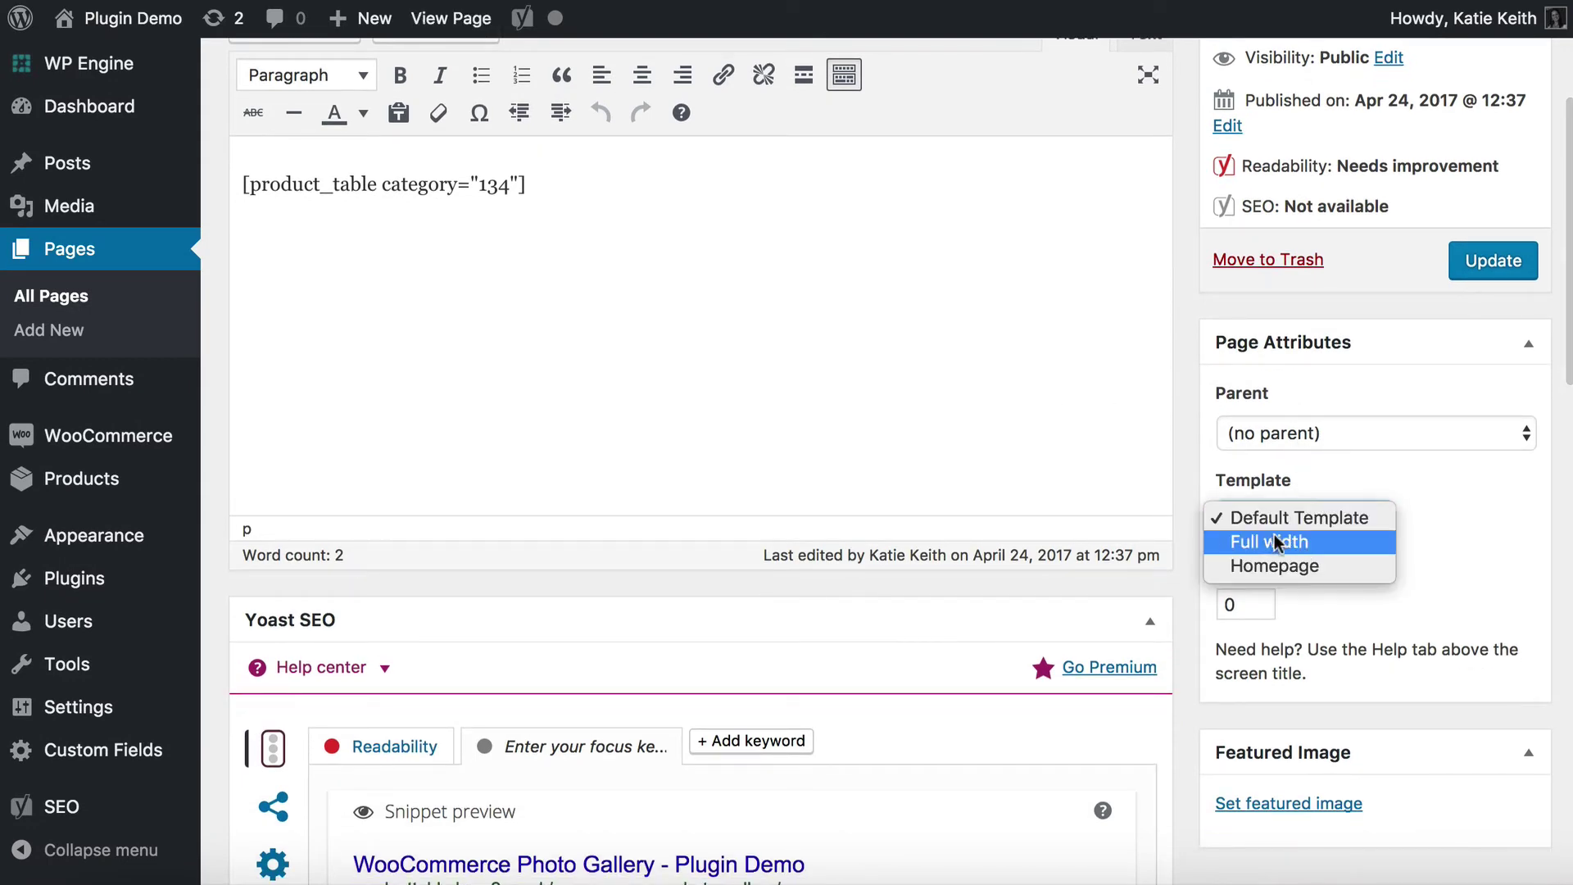
left_click(1272, 544)
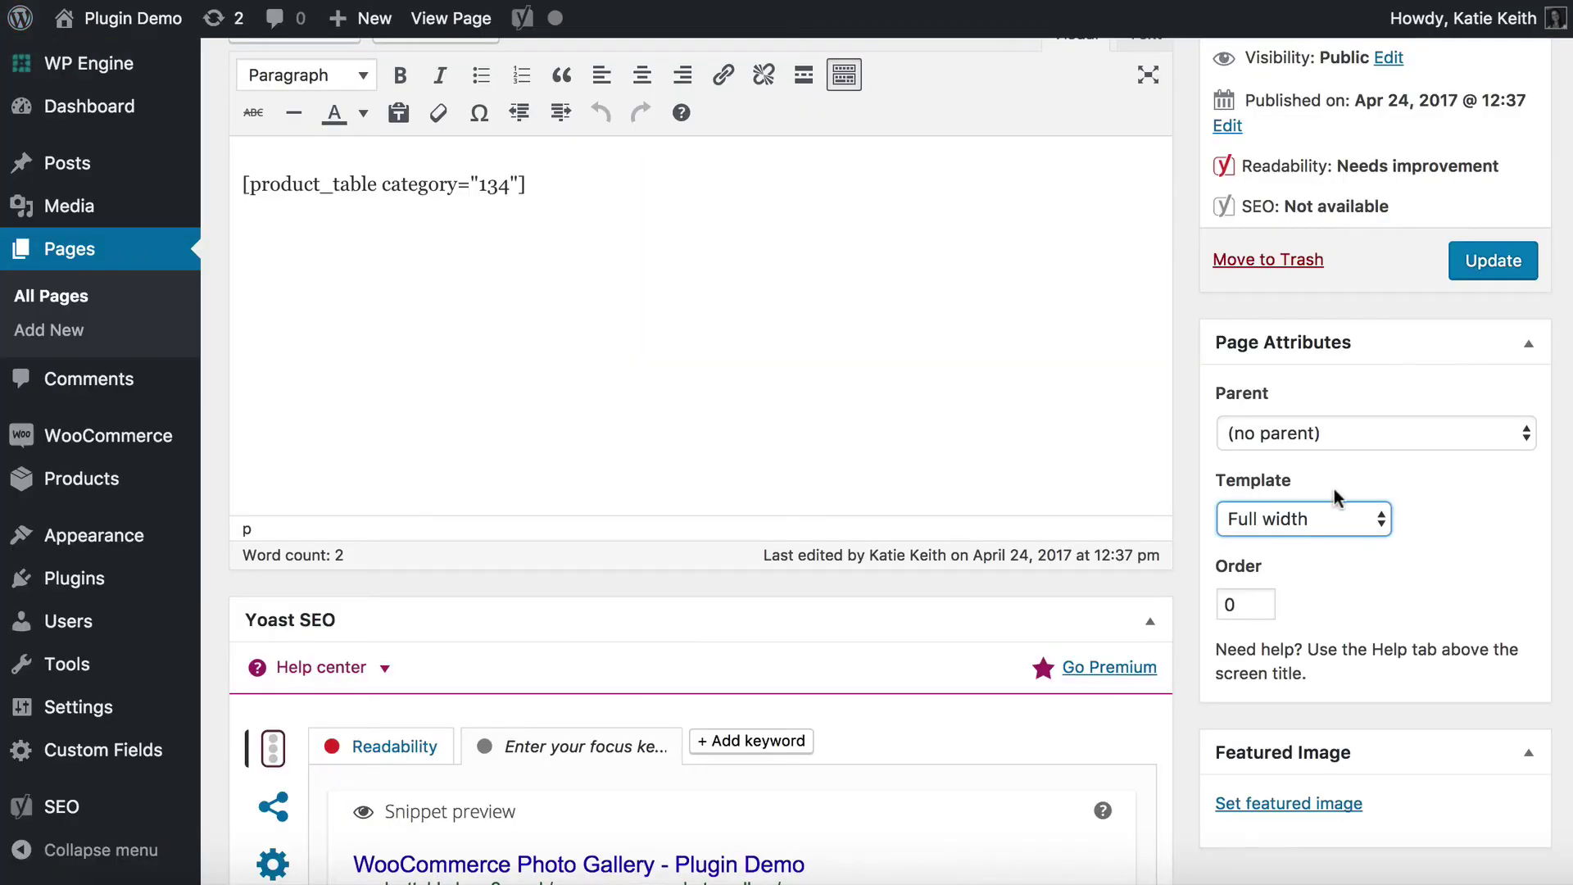
left_click(1344, 518)
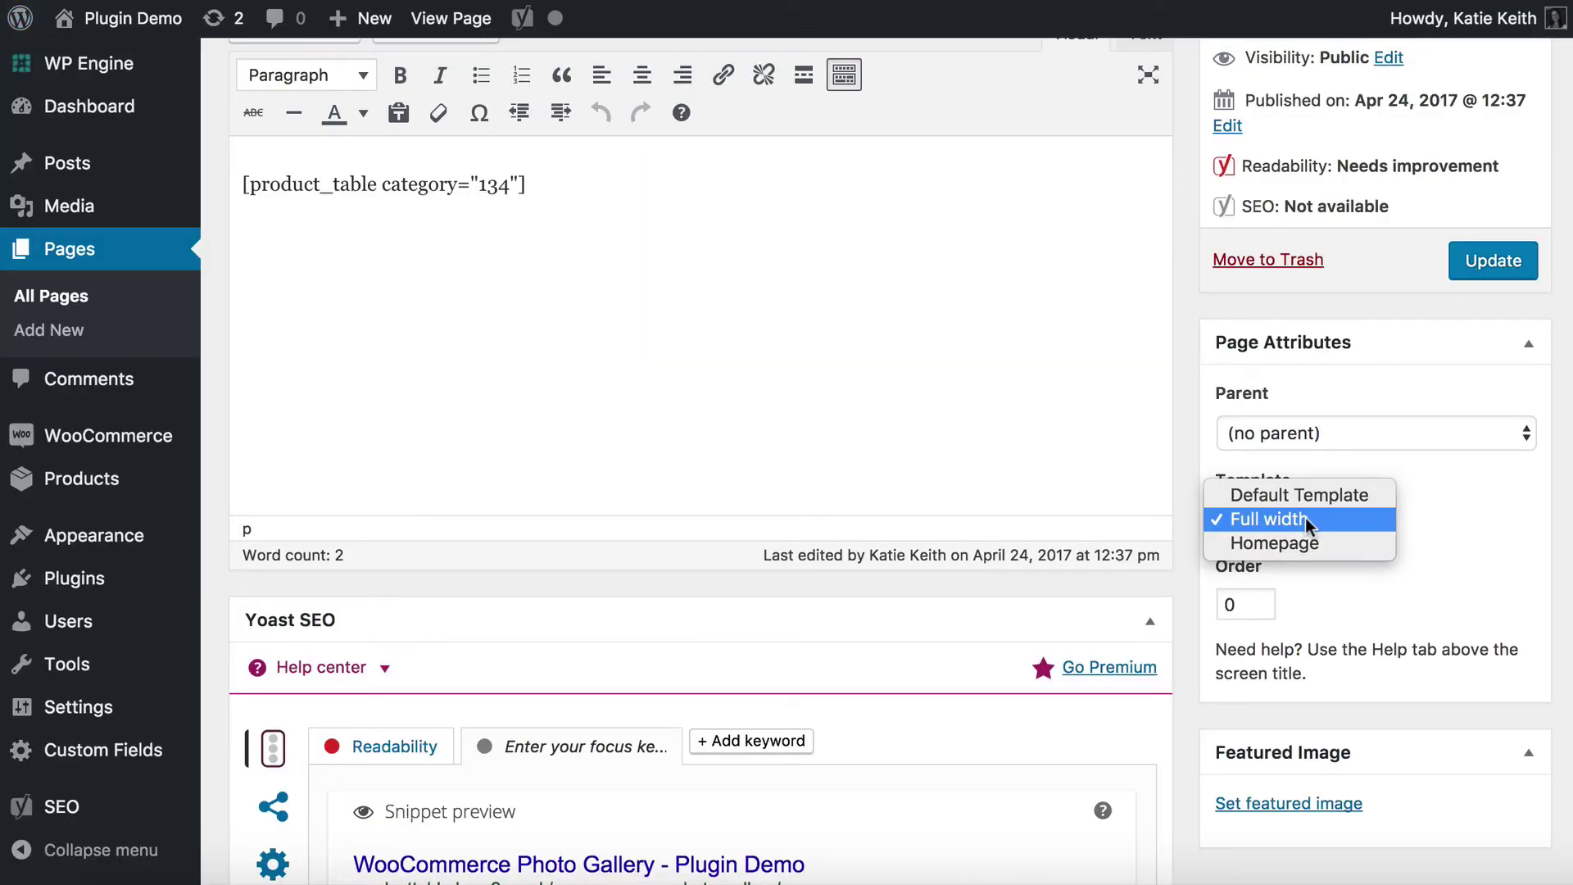
left_click(1309, 520)
- Add the option columns="image,name,add-to-cart" to the product table shortcode after the category
scroll(1038, 419, "up", 3)
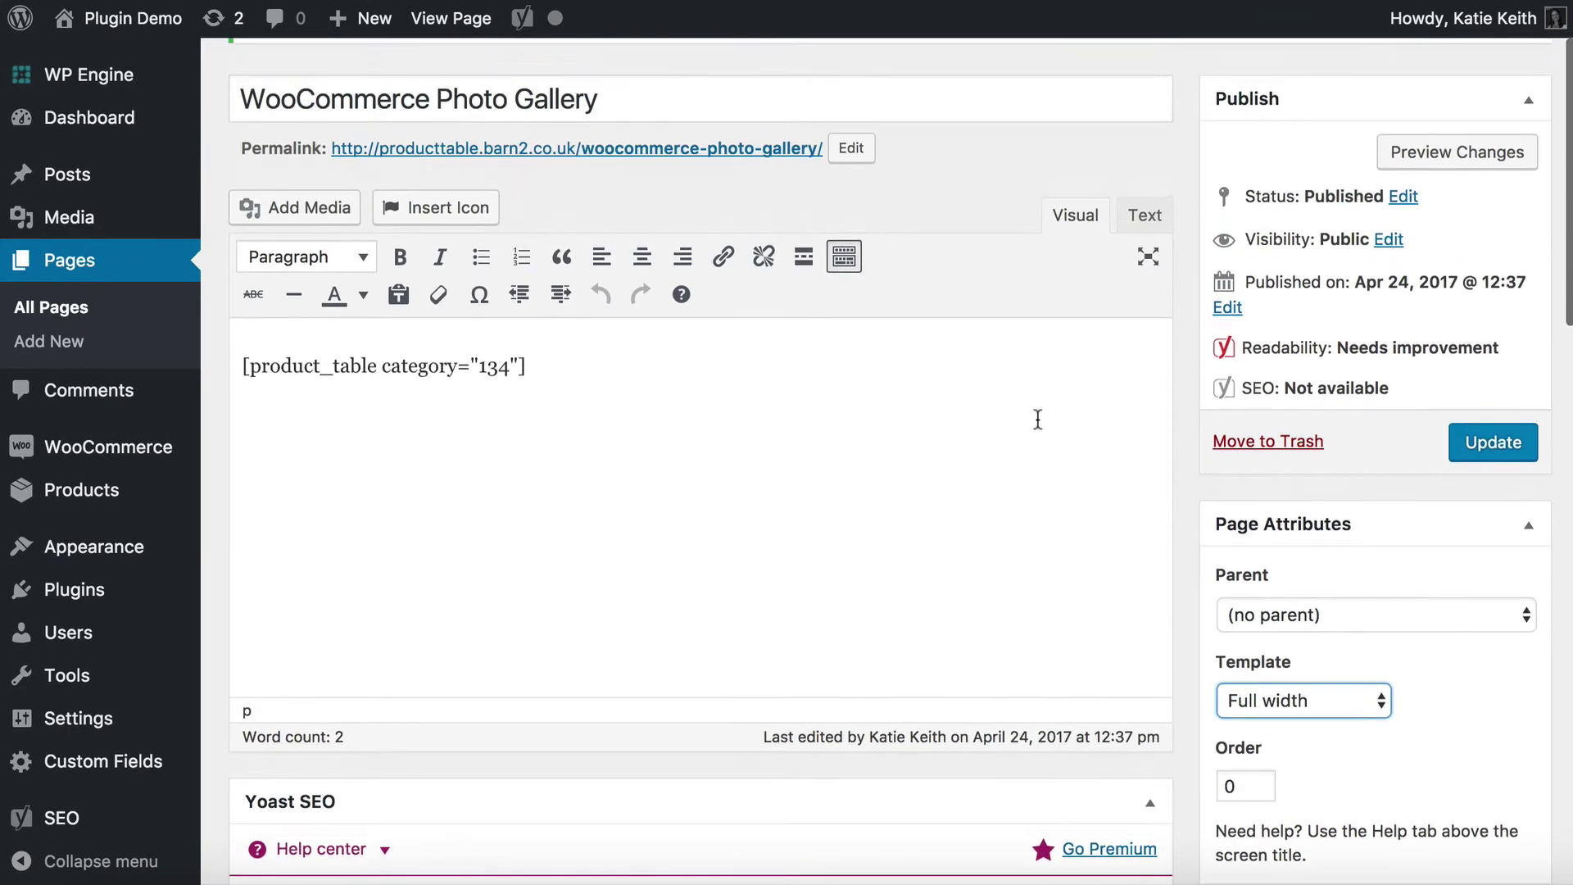
left_click(680, 435)
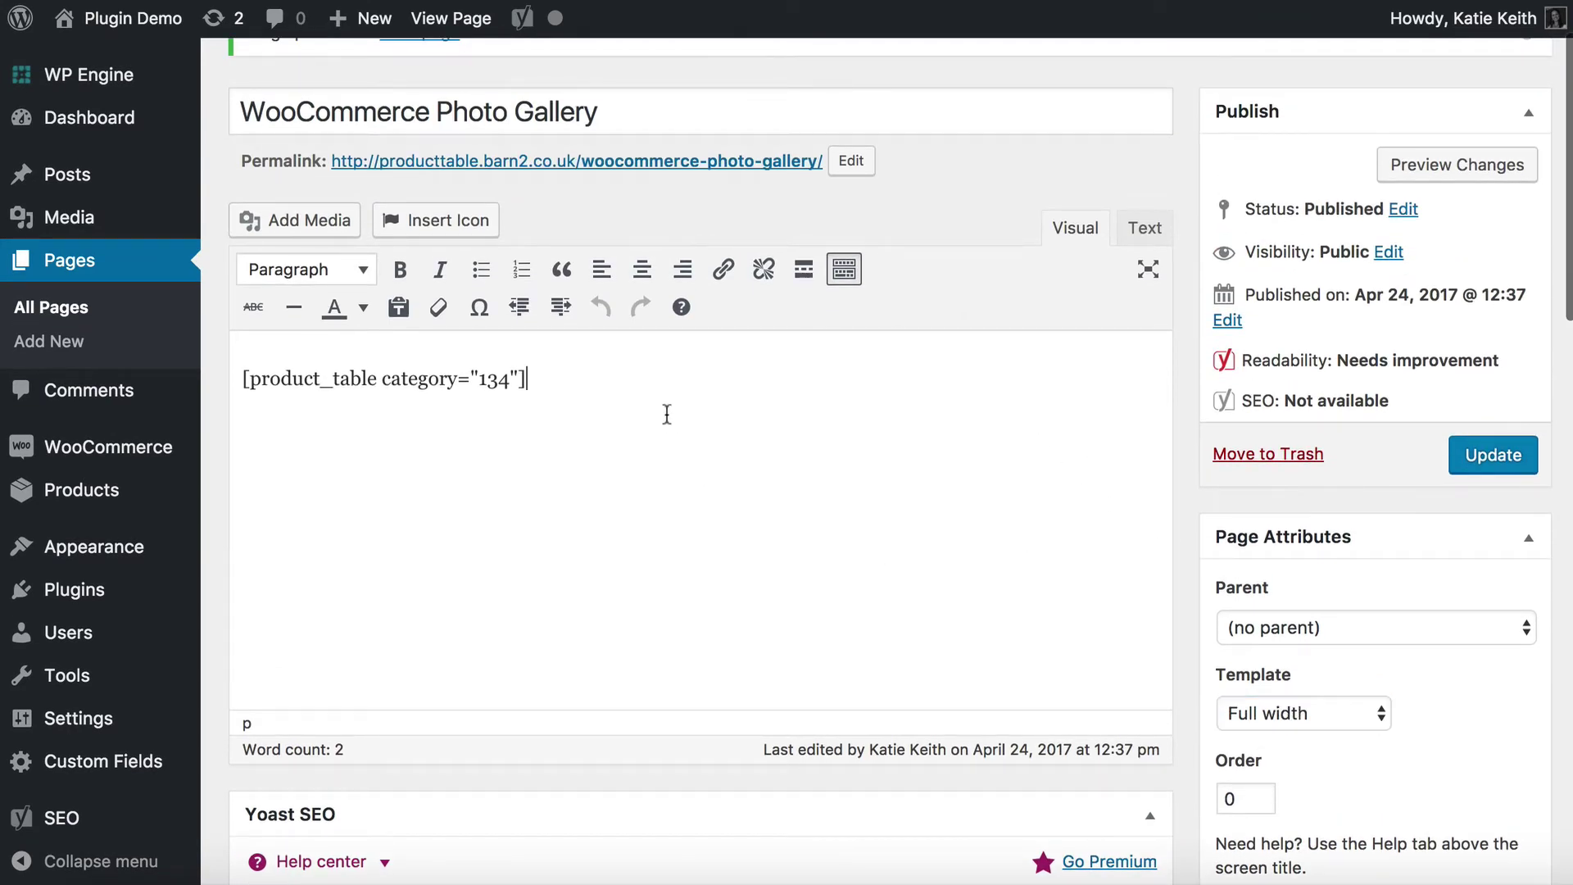
left_click(522, 373)
type("columns=")
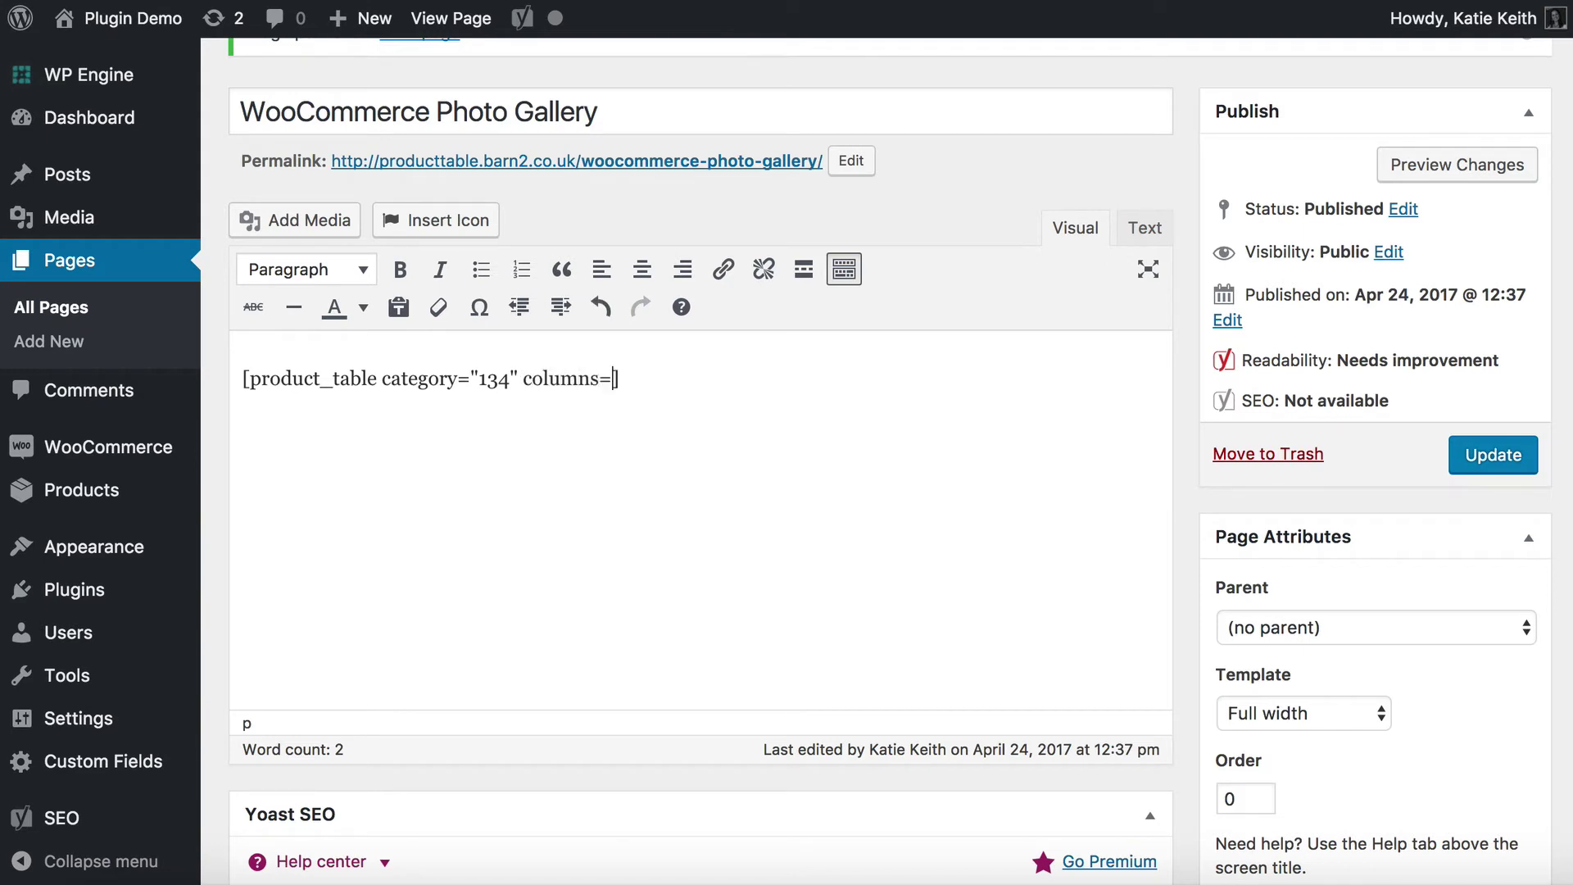
type("\"\"")
key("Left")
type("image,name,")
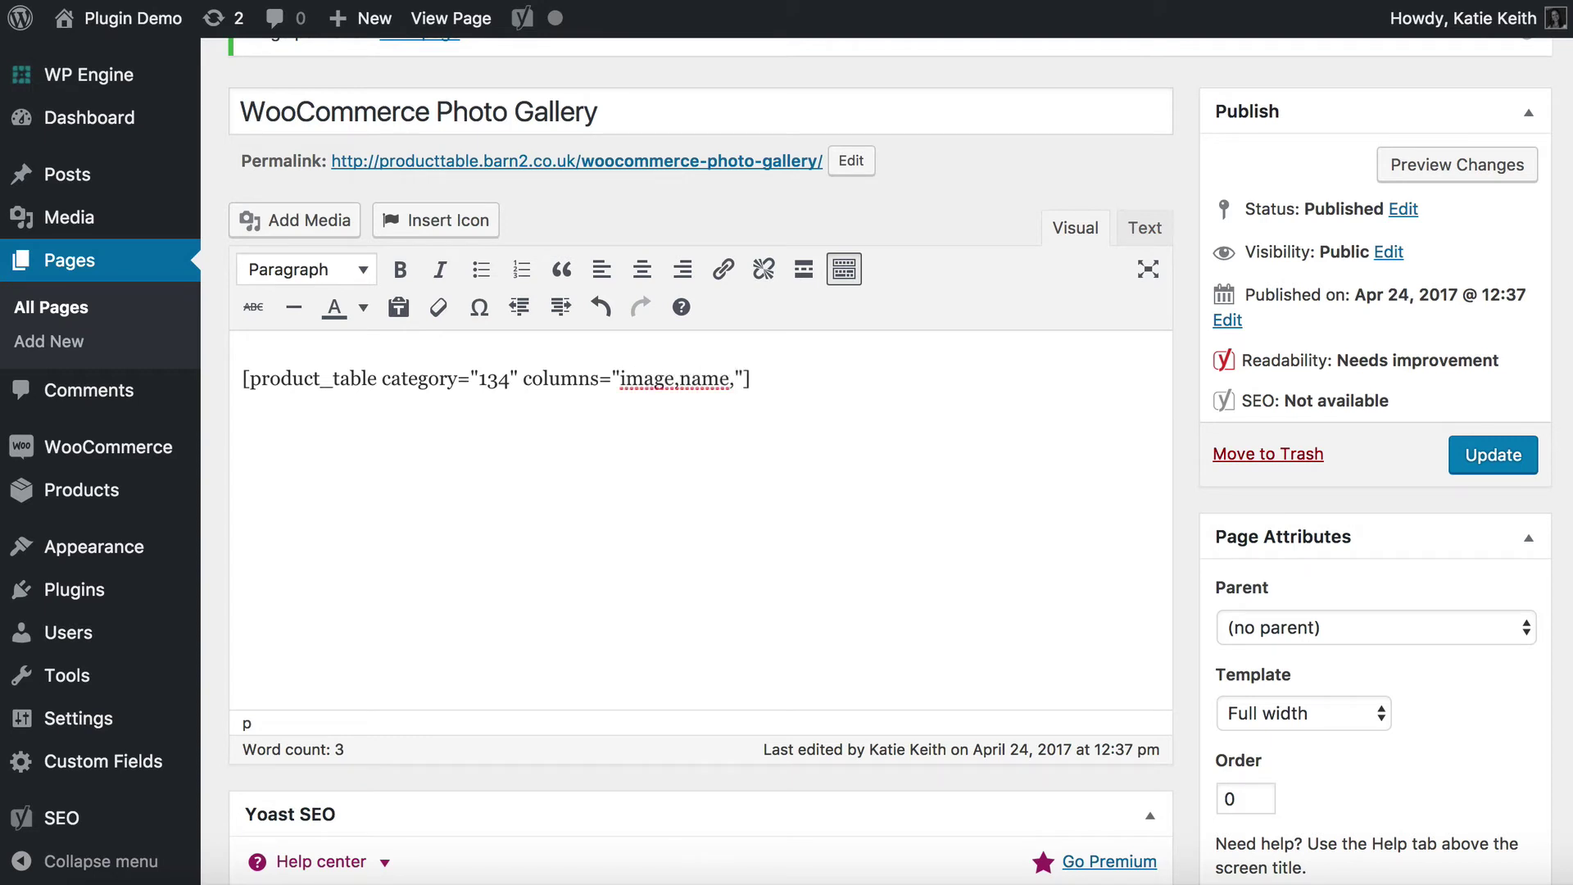
type("add-to-cart")
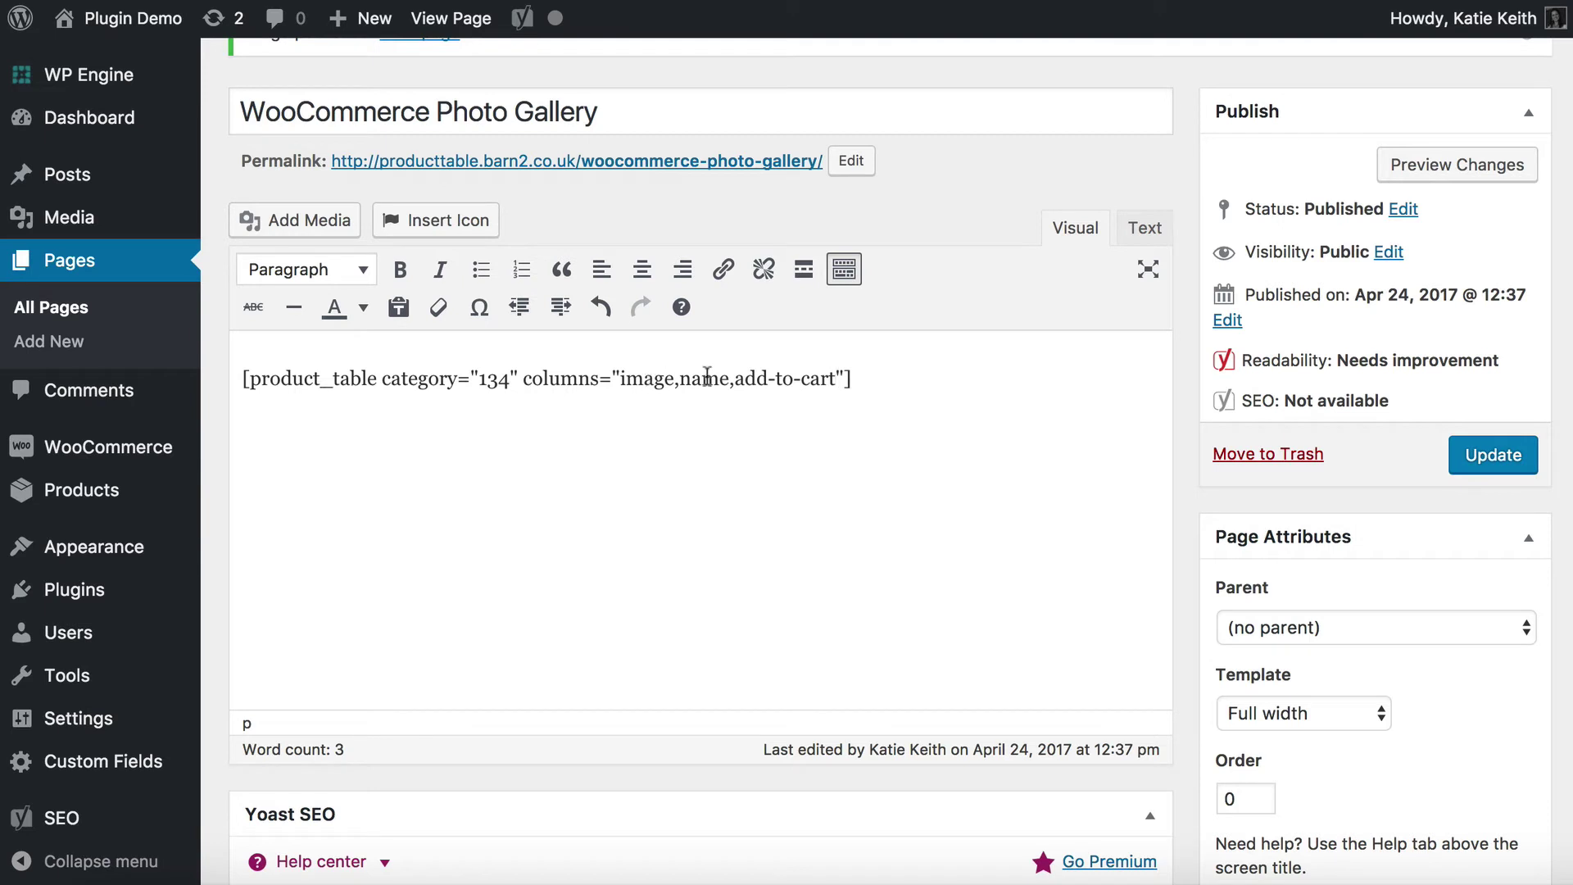
- Update the page, then reload the live photo gallery and look through the table's layout and columns
left_click_drag(611, 98, 264, 81)
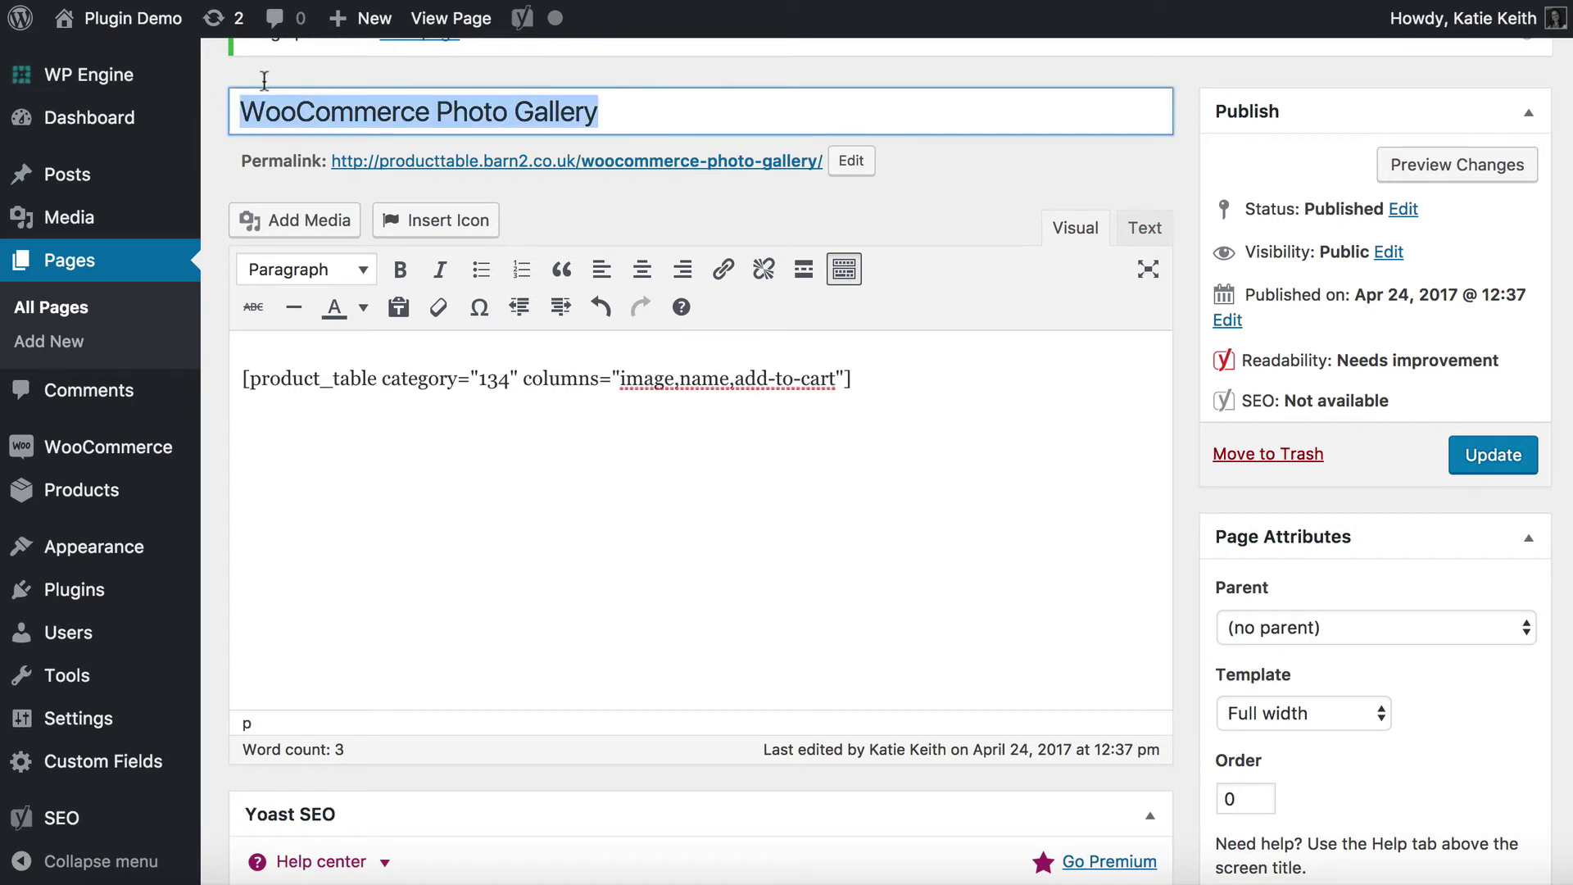
left_click(725, 365)
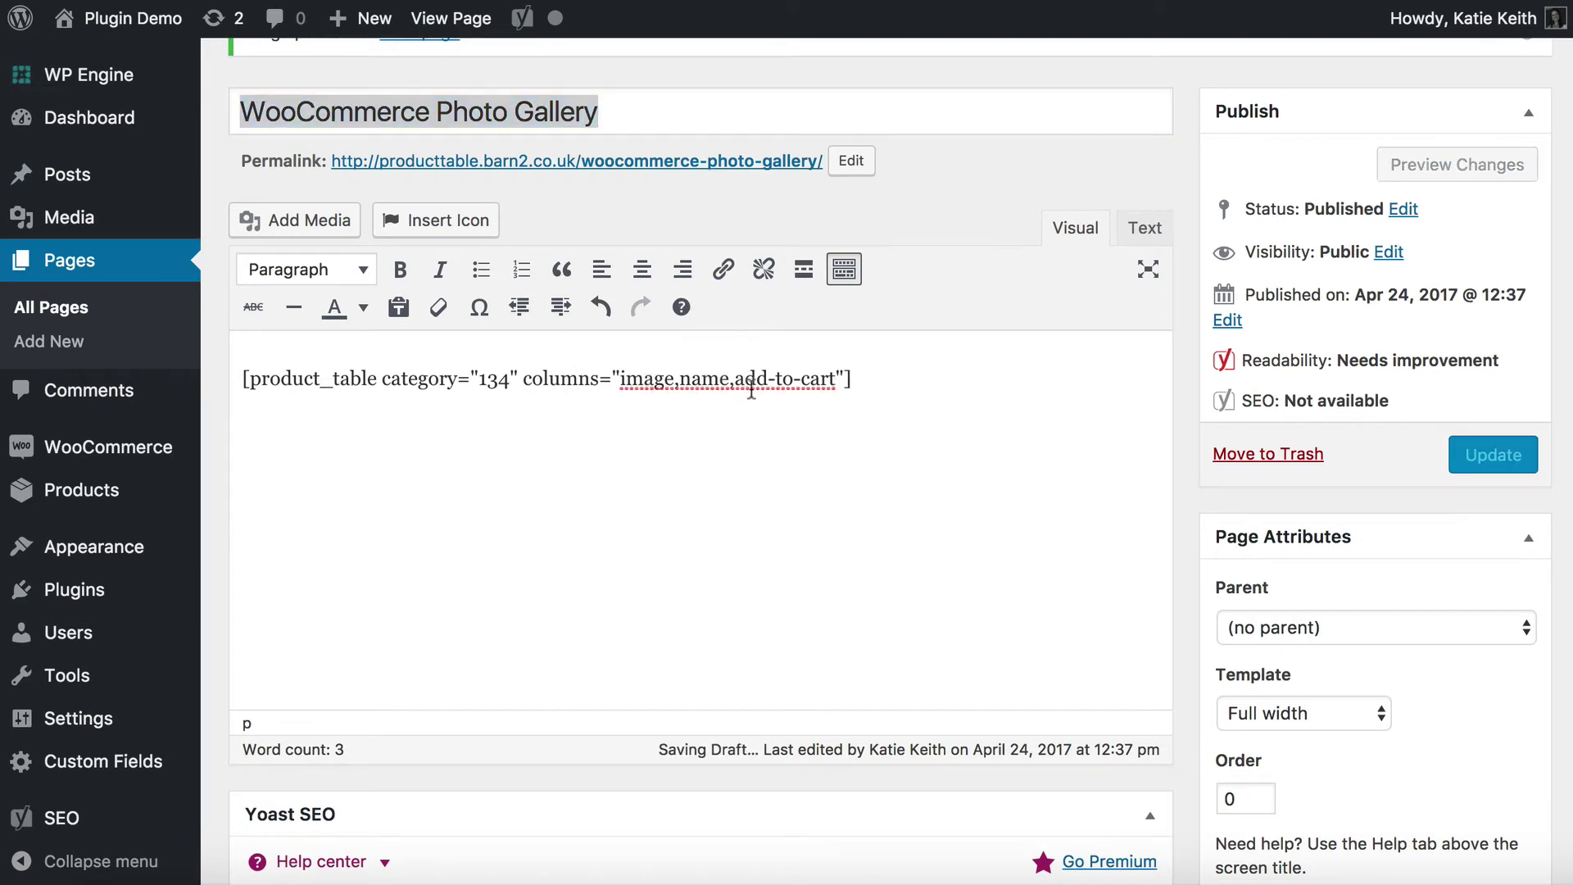
left_click(1456, 461)
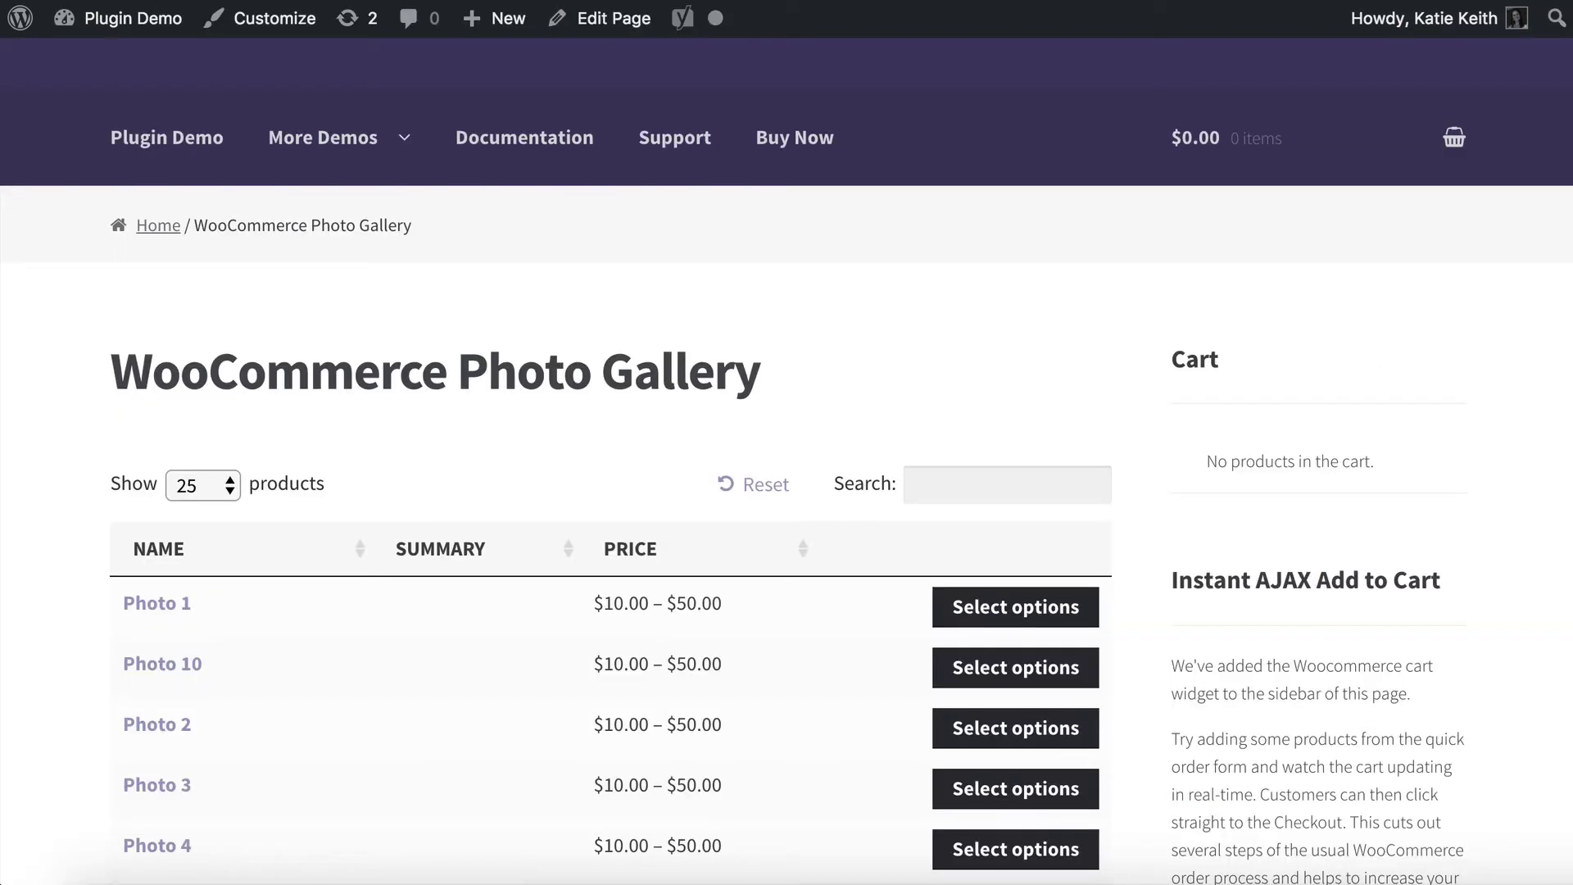
key("super+r")
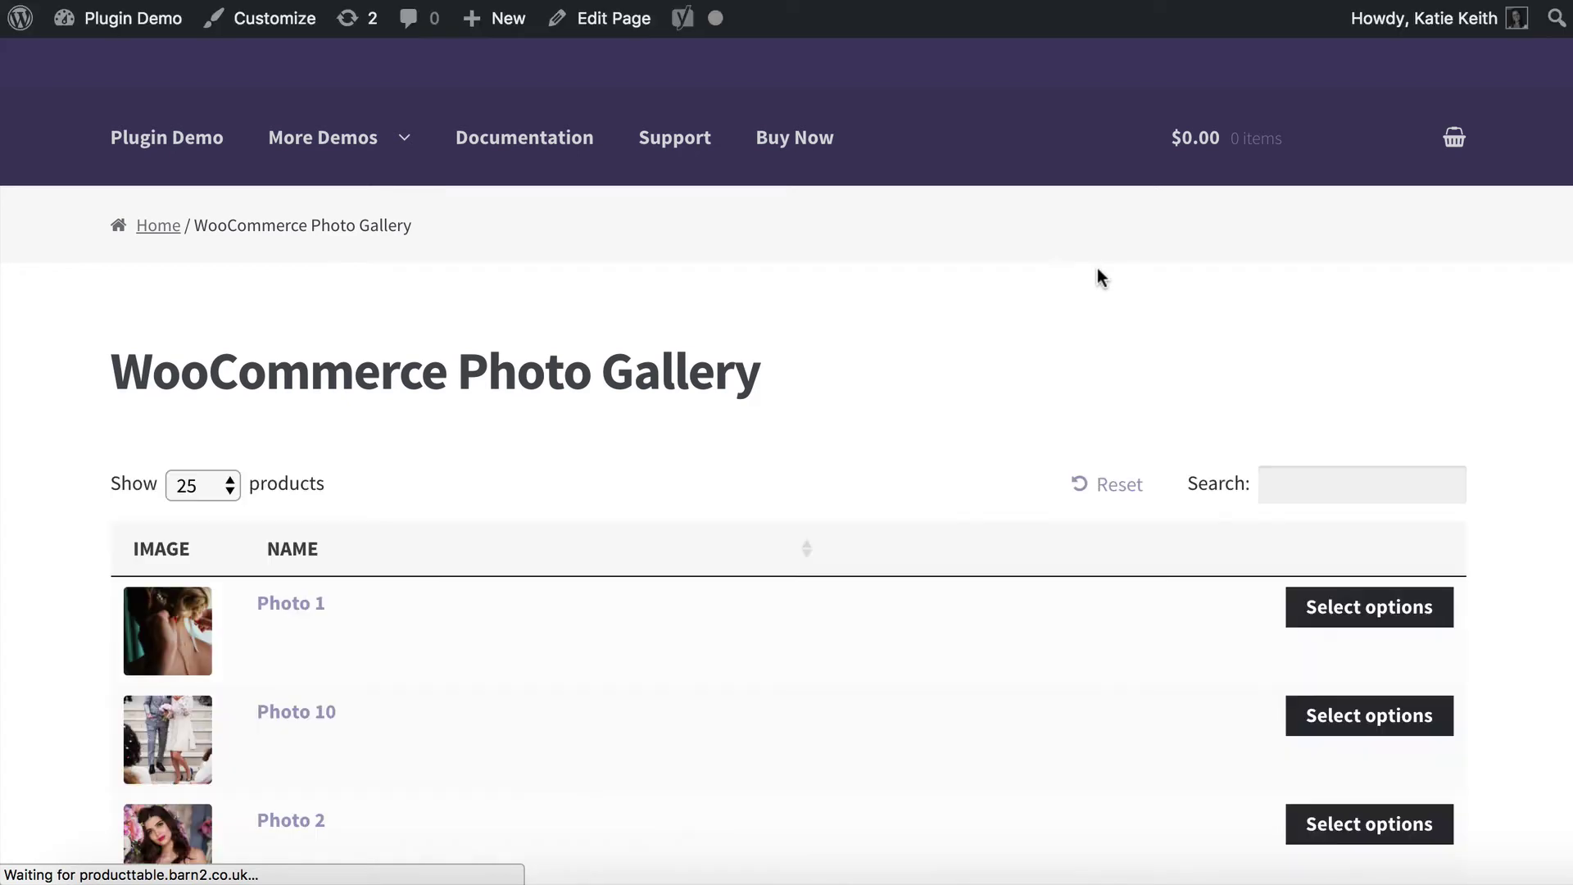
scroll(1098, 361, "down", 1)
scroll(1095, 355, "down", 2)
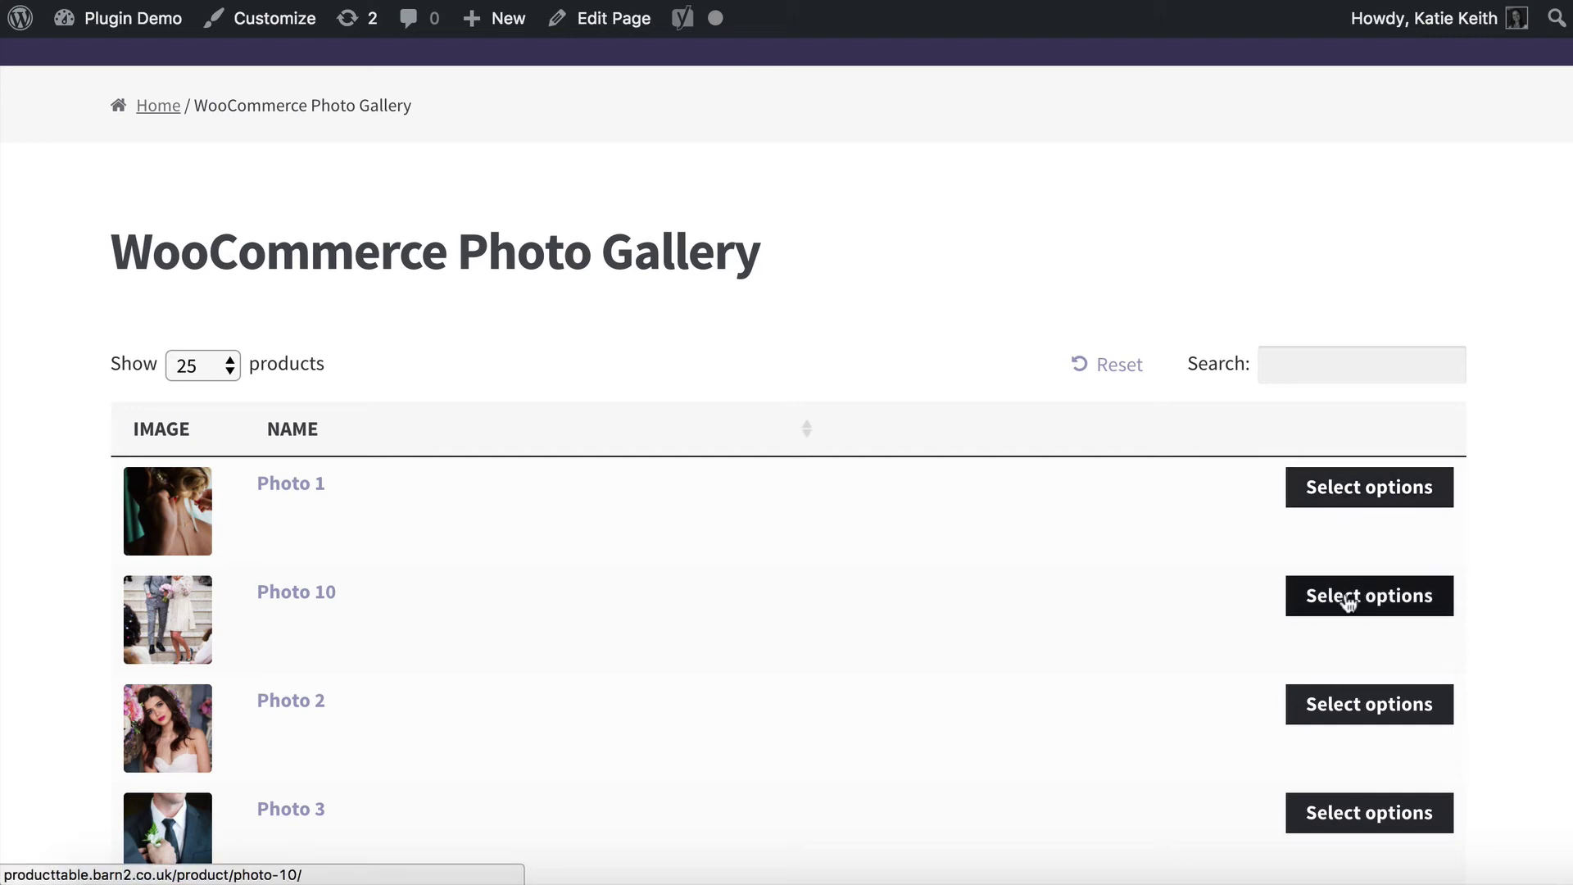
scroll(1373, 705, "down", 10)
scroll(1373, 710, "down", 10)
scroll(1370, 710, "up", 15)
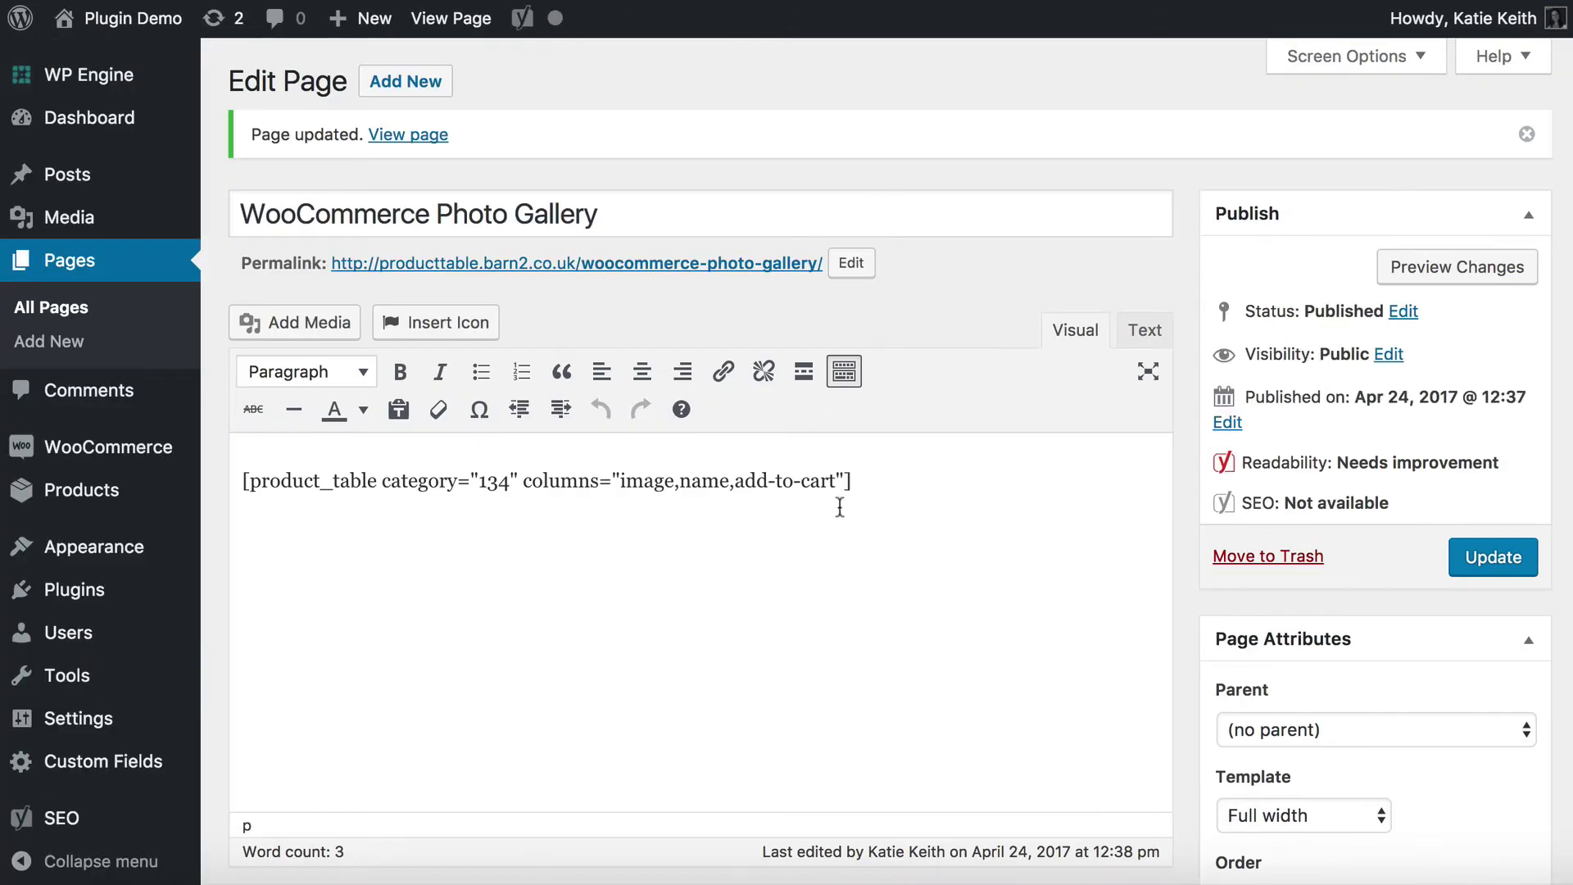
- Add image_size="300x300" to the end of the product table shortcode, update the page and reload the live gallery
left_click(844, 480)
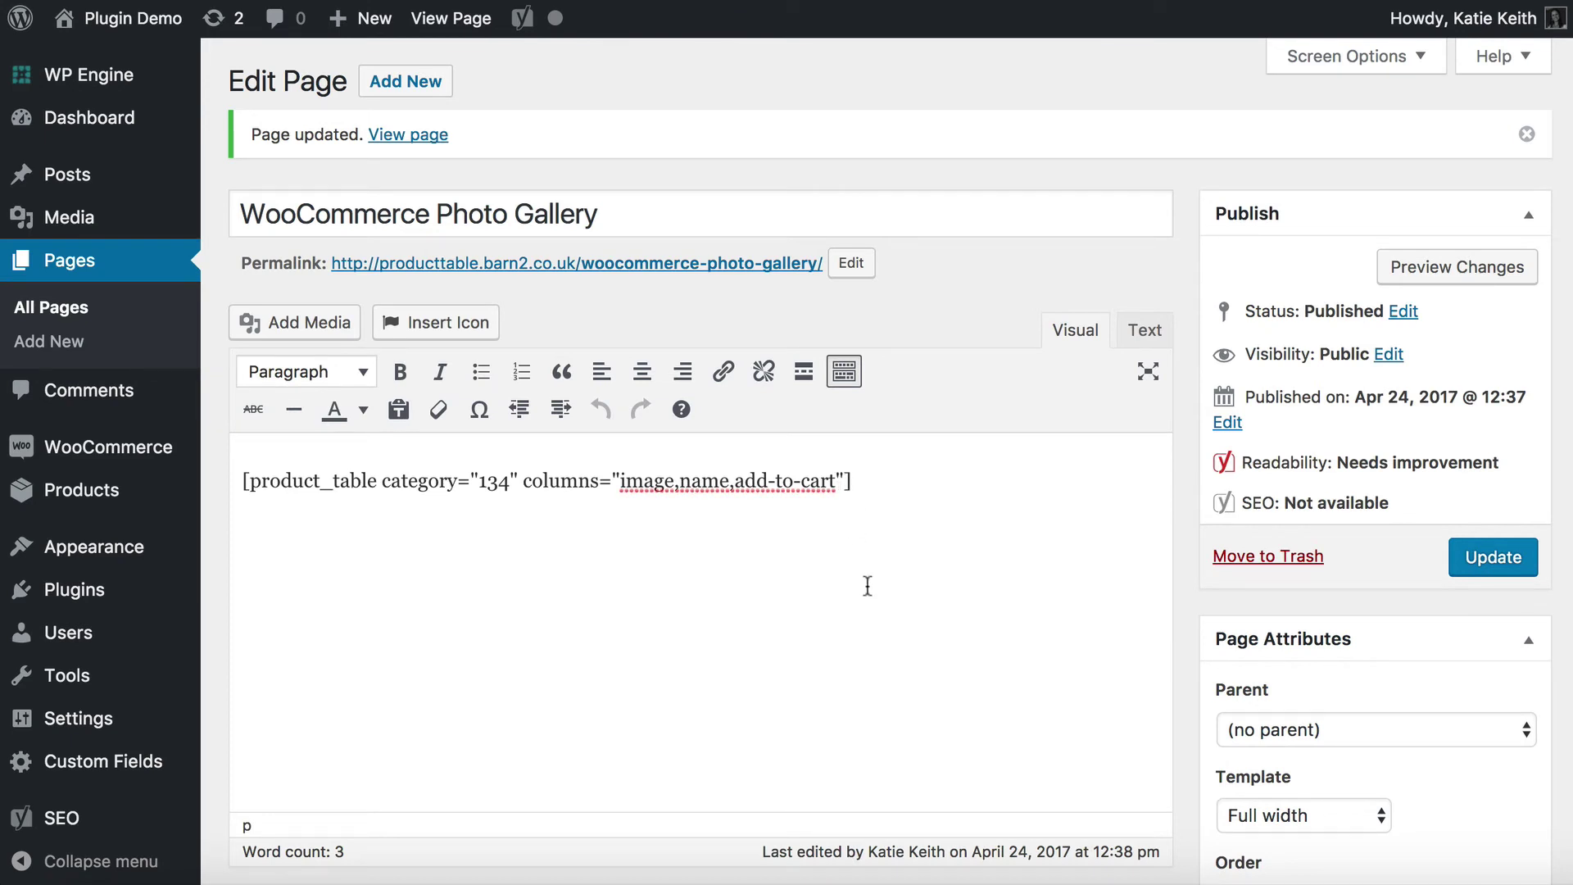
type("image_size")
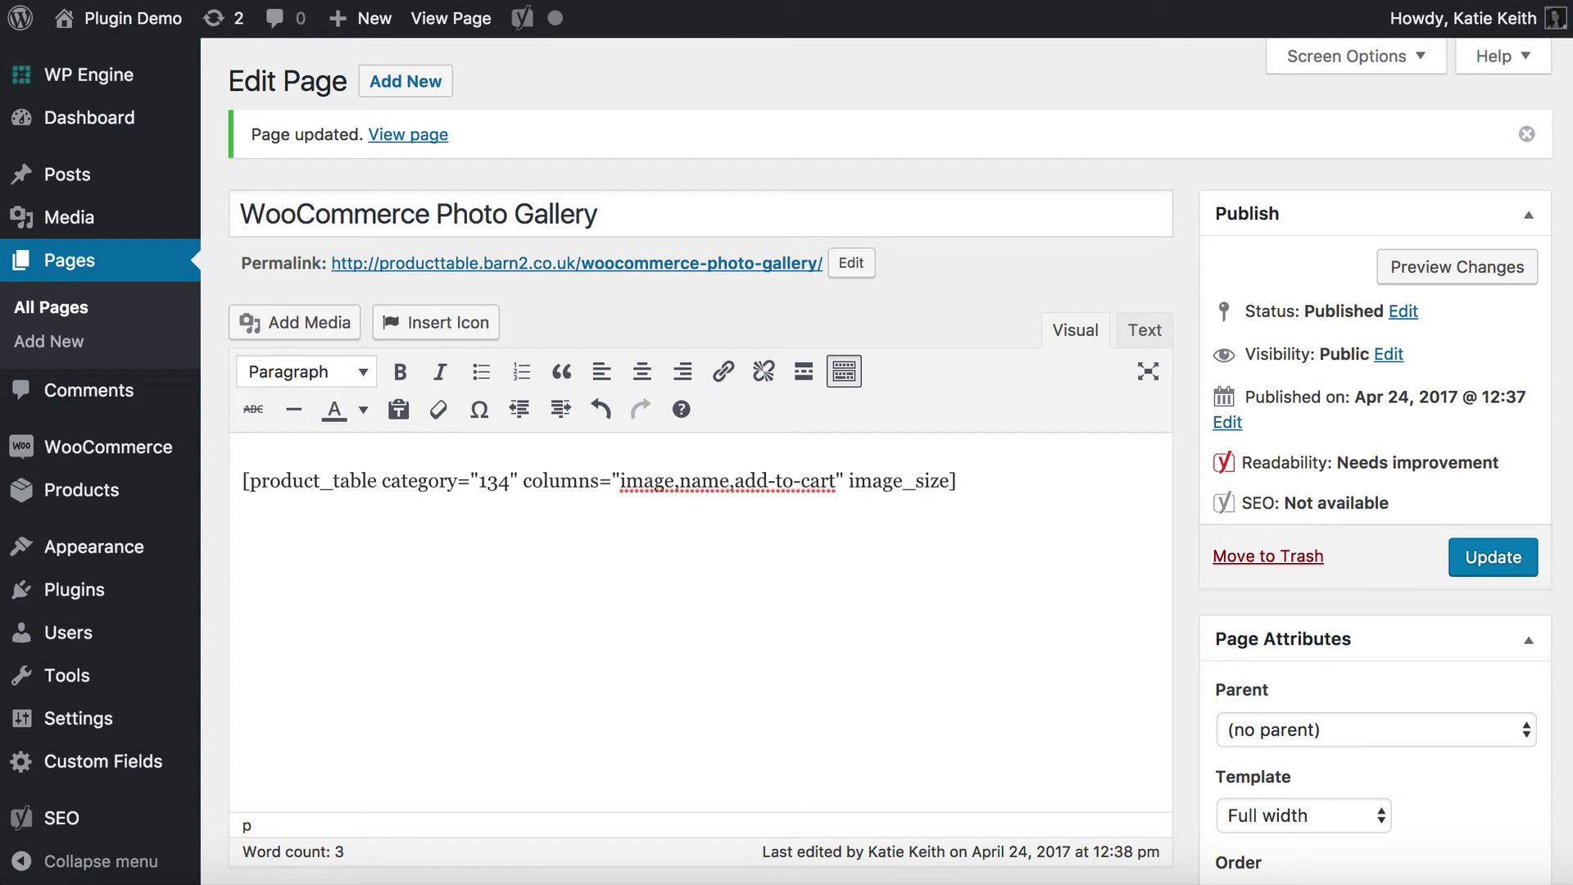
type("=\"300x300\"")
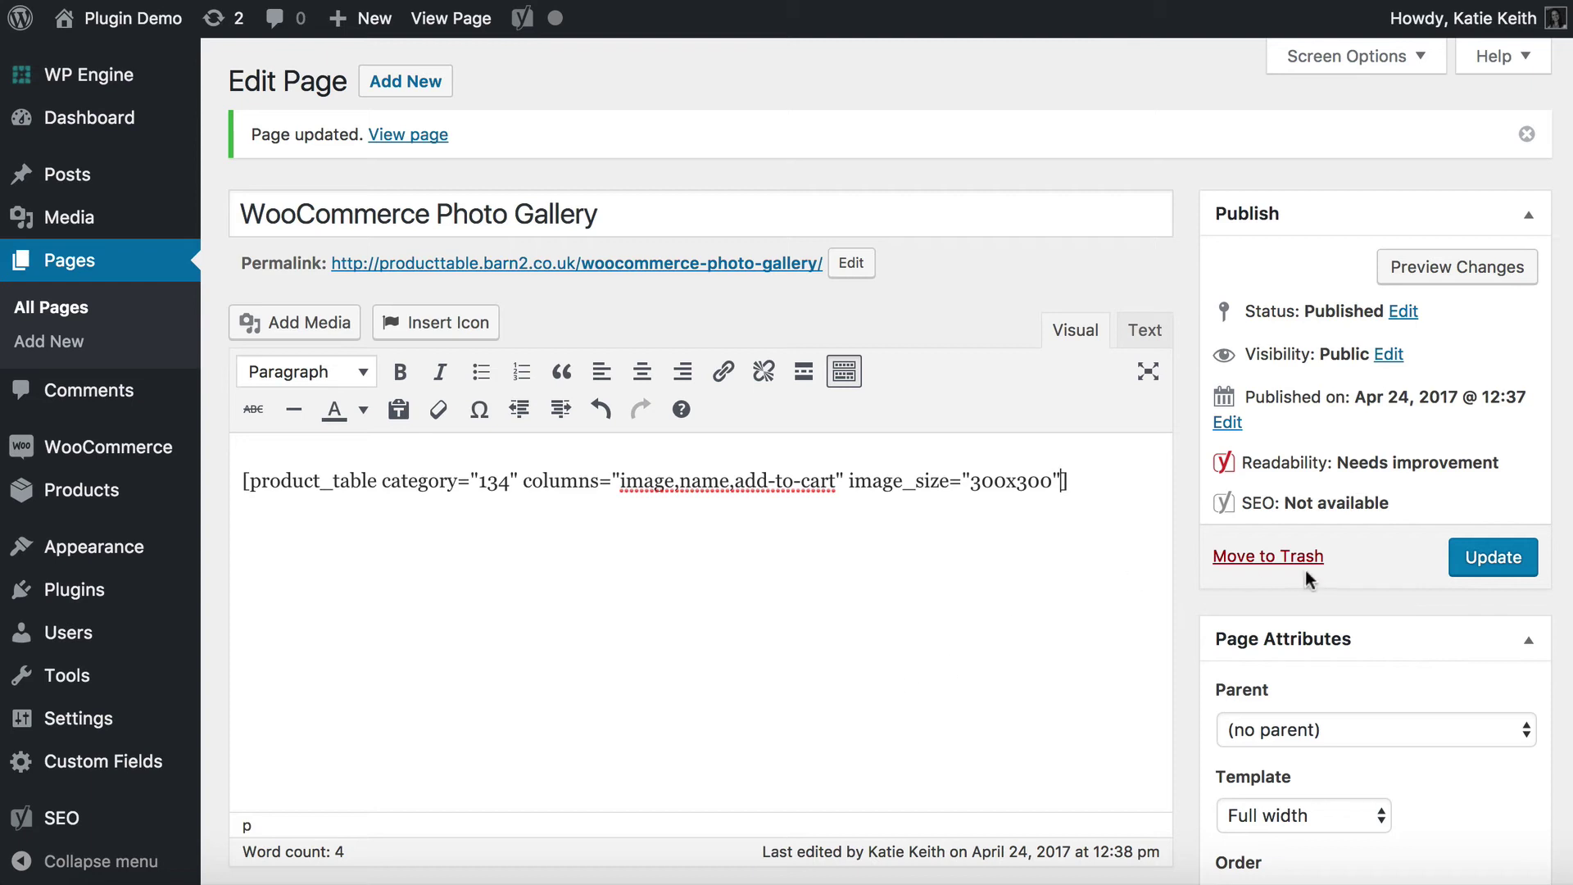
left_click(1485, 562)
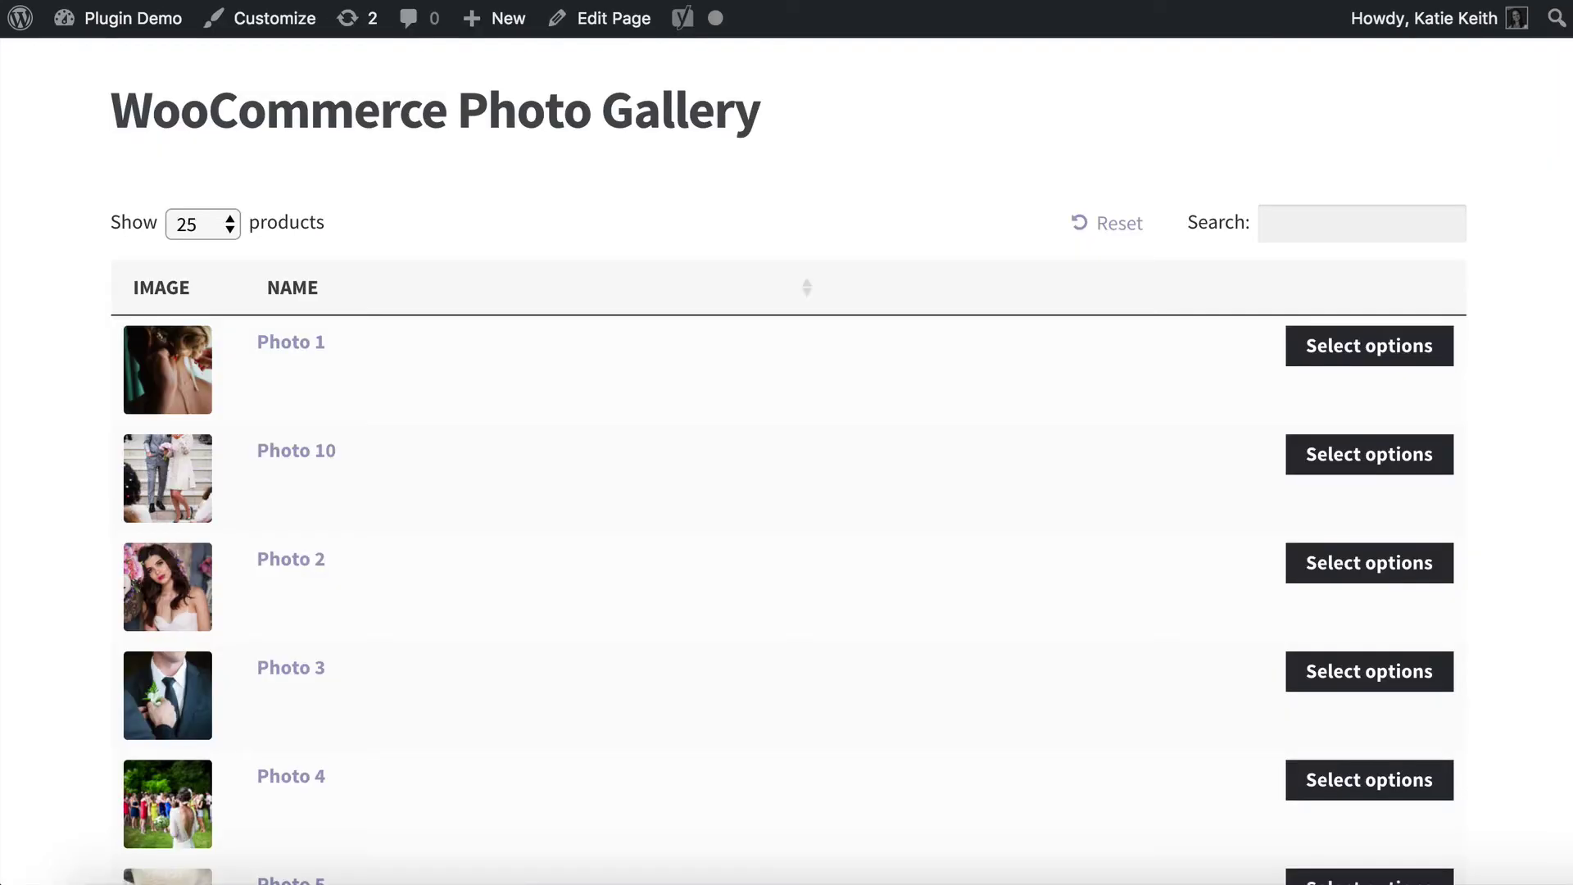
key("super+r")
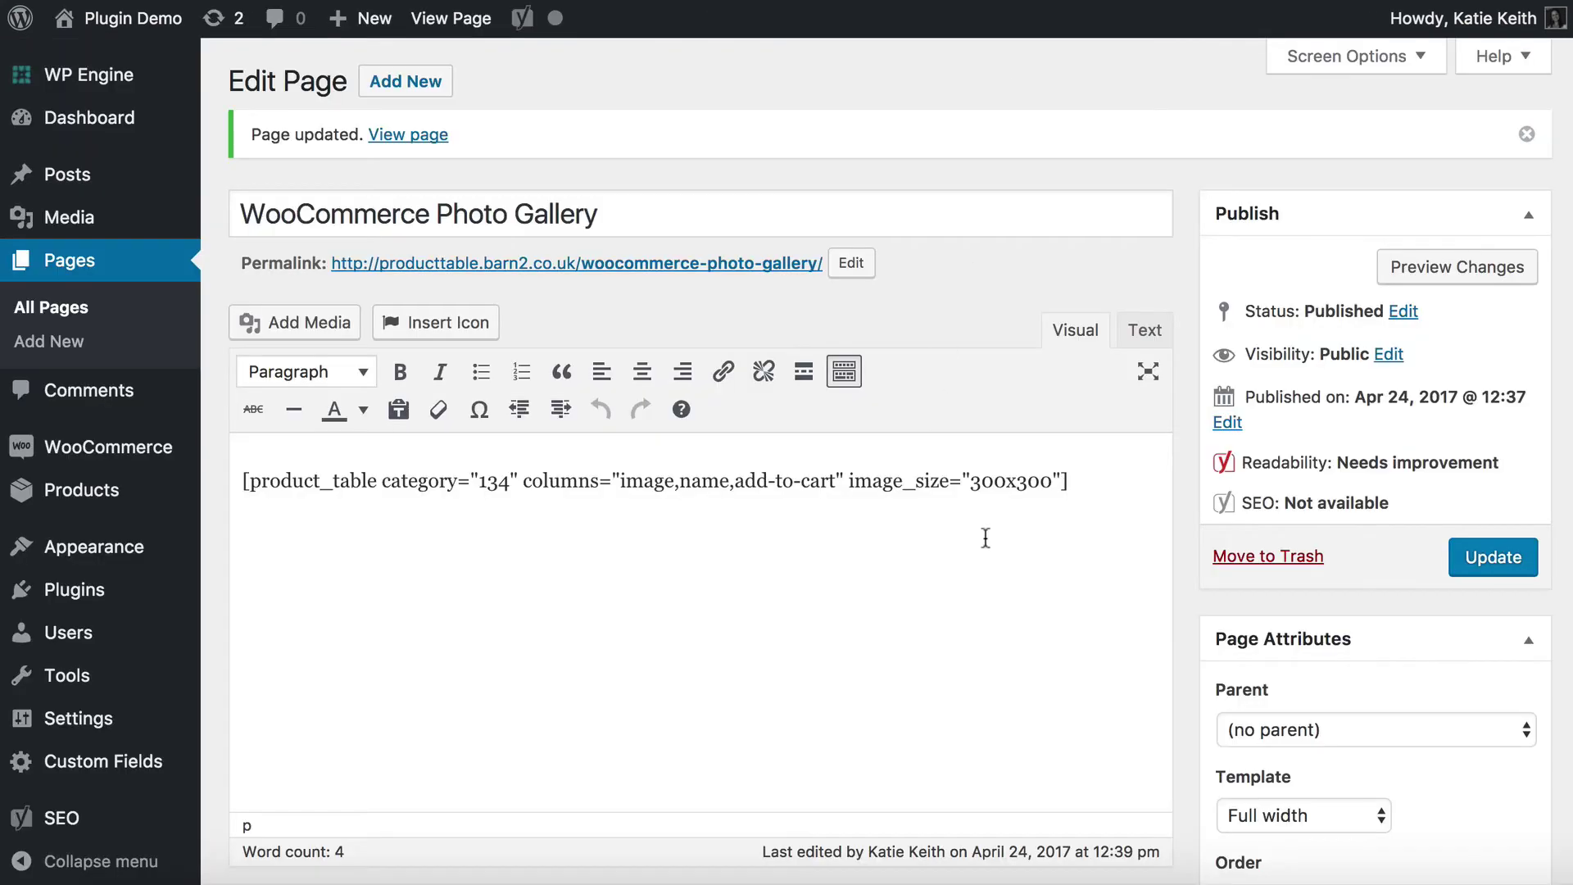
- Add variations="true" to the end of the product table shortcode, update the page and reload the live gallery
left_click(1062, 480)
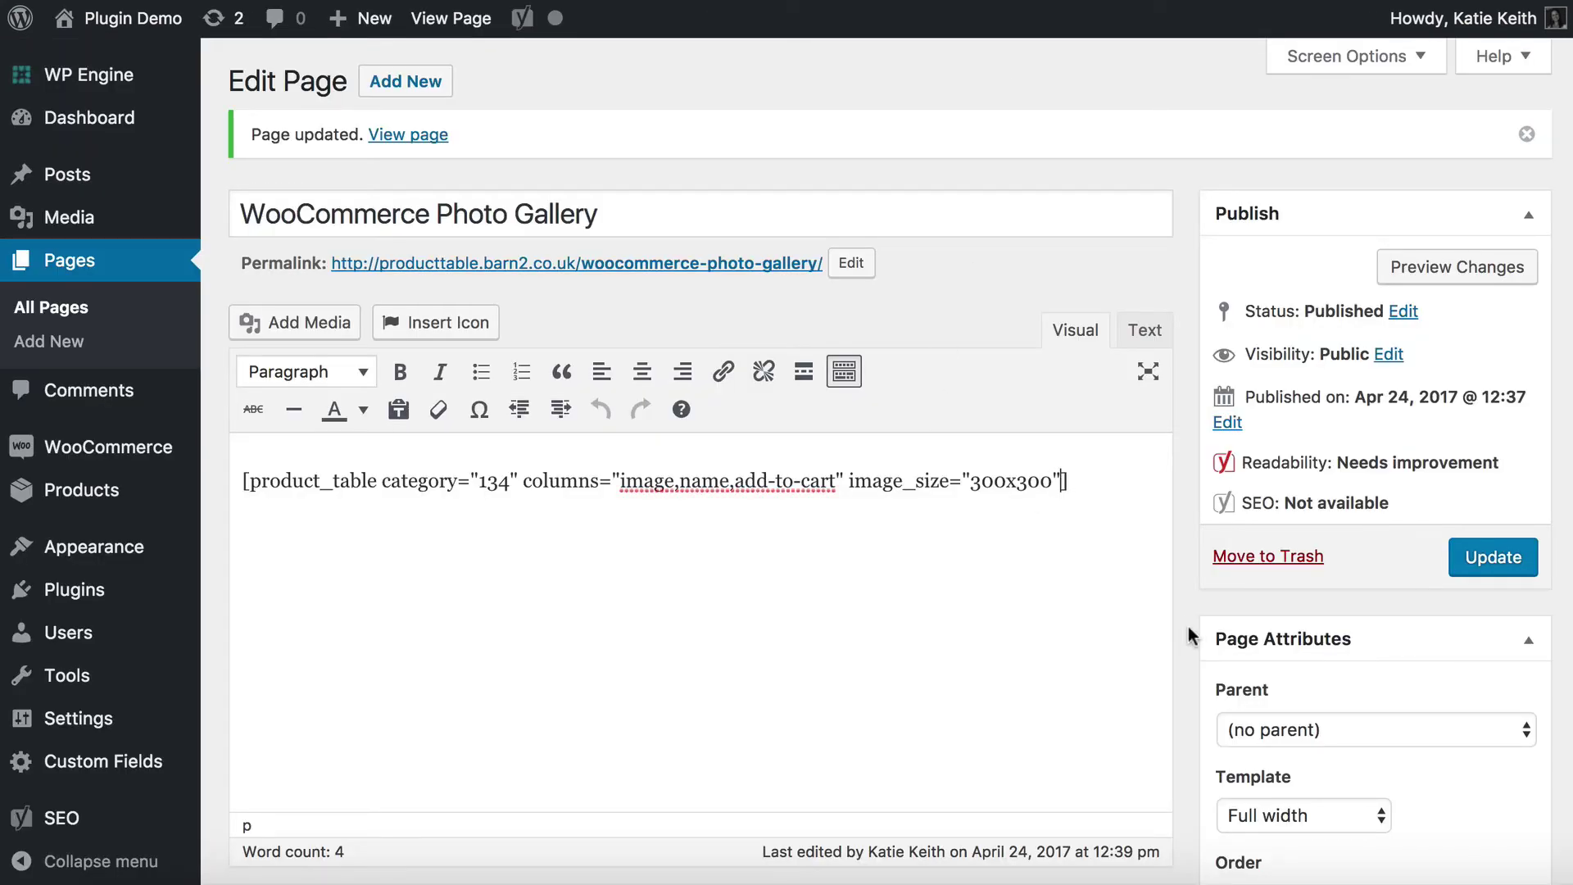
type("variatio")
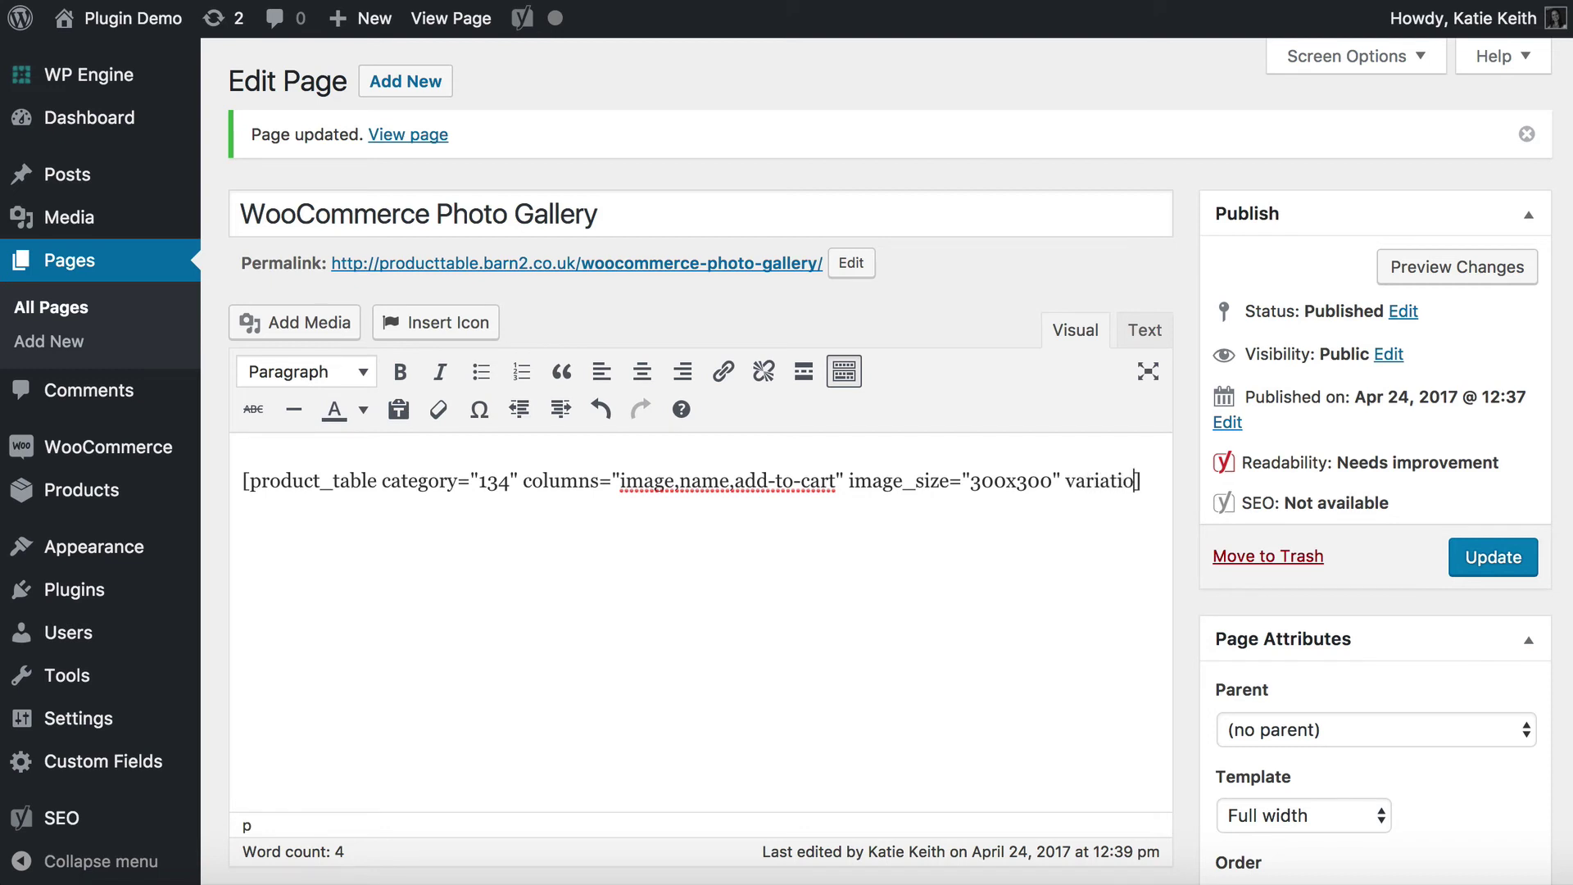
type("ns=\"true")
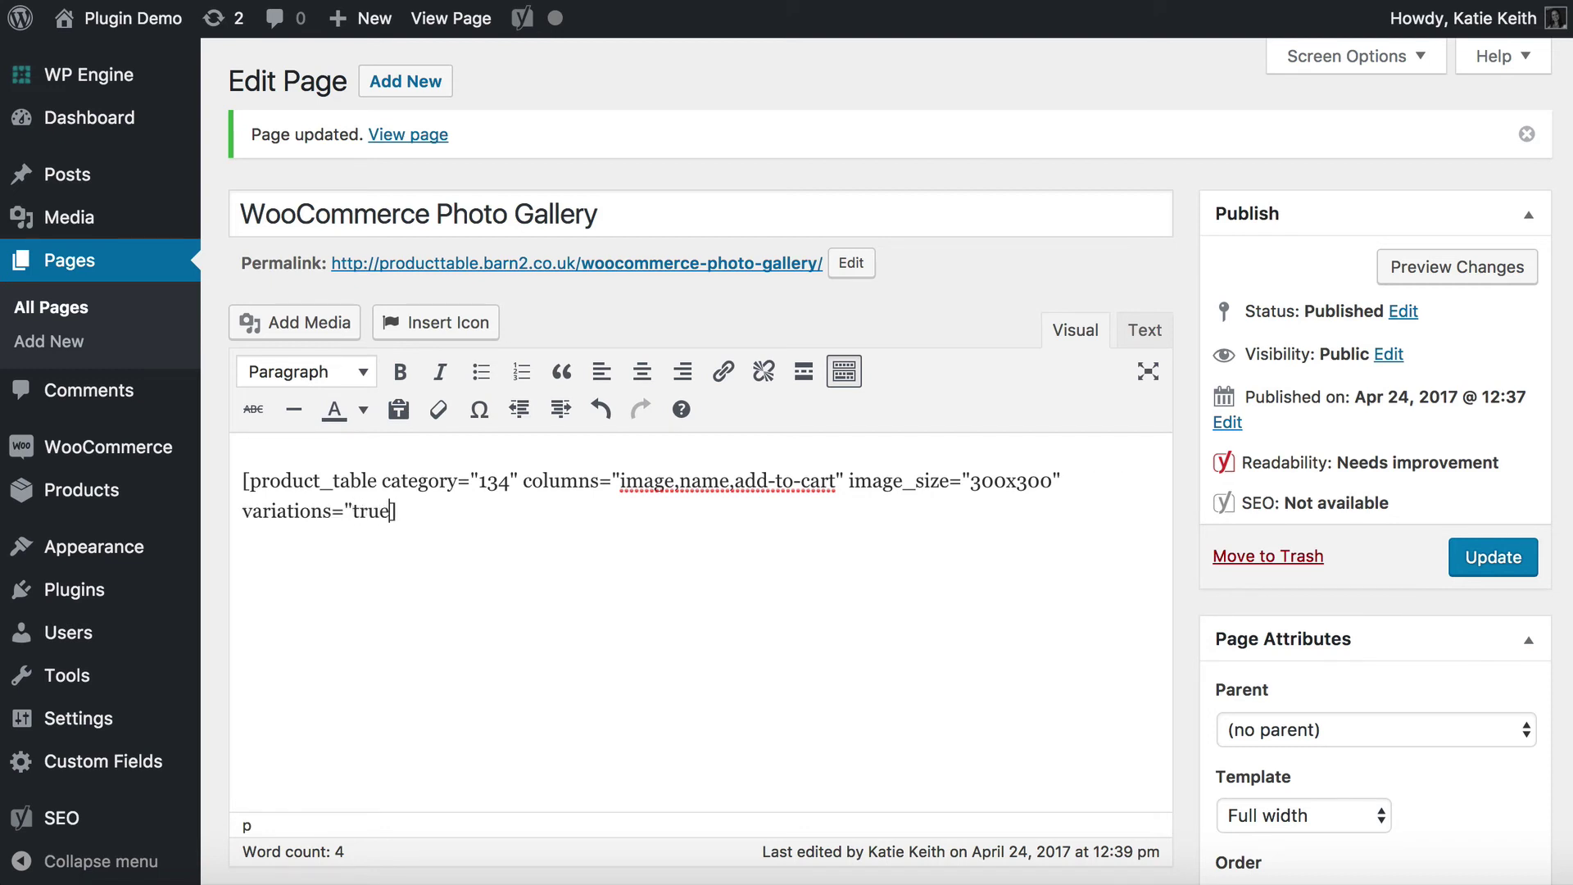
type("\"")
left_click(1505, 563)
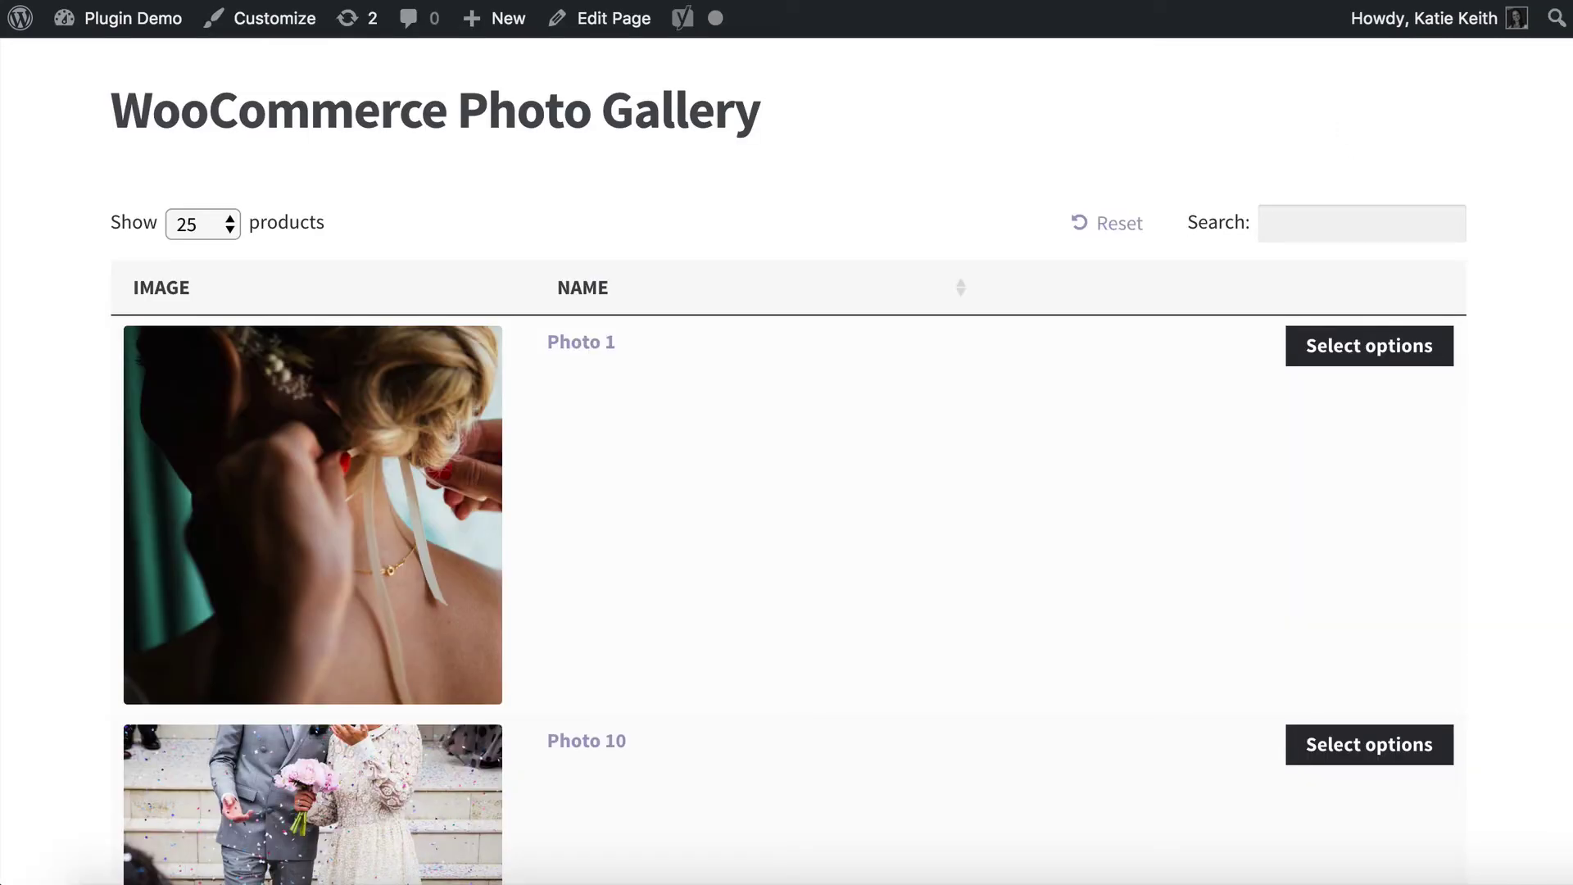
key("super+r")
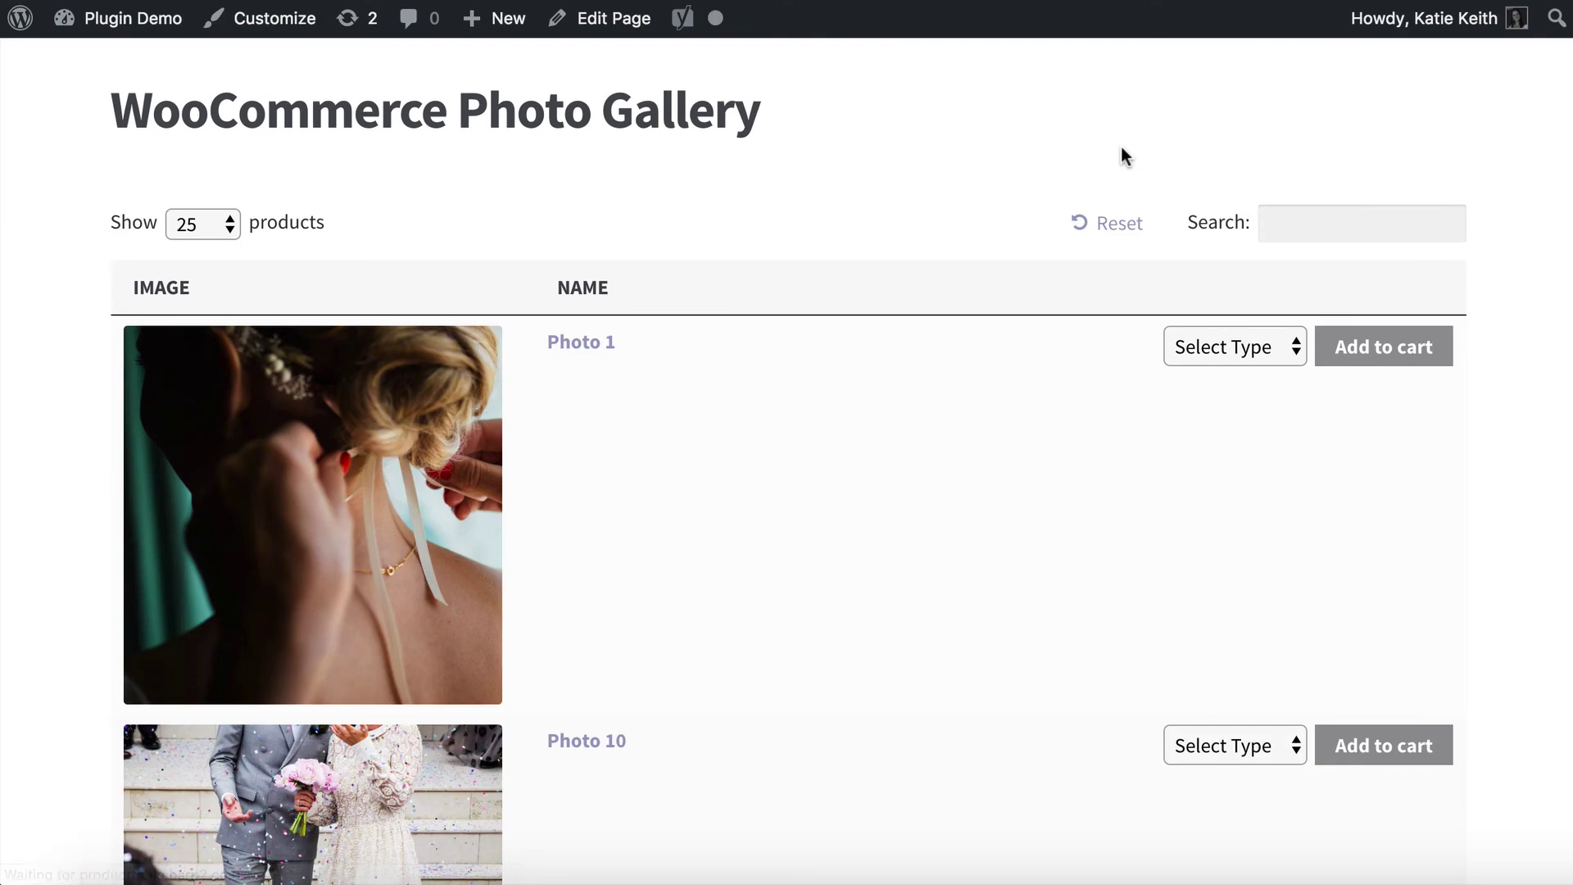
- Set Photo 1's type to Digital Image and then Framed Print, comparing the prices and looking over the other photo rows
left_click(1266, 351)
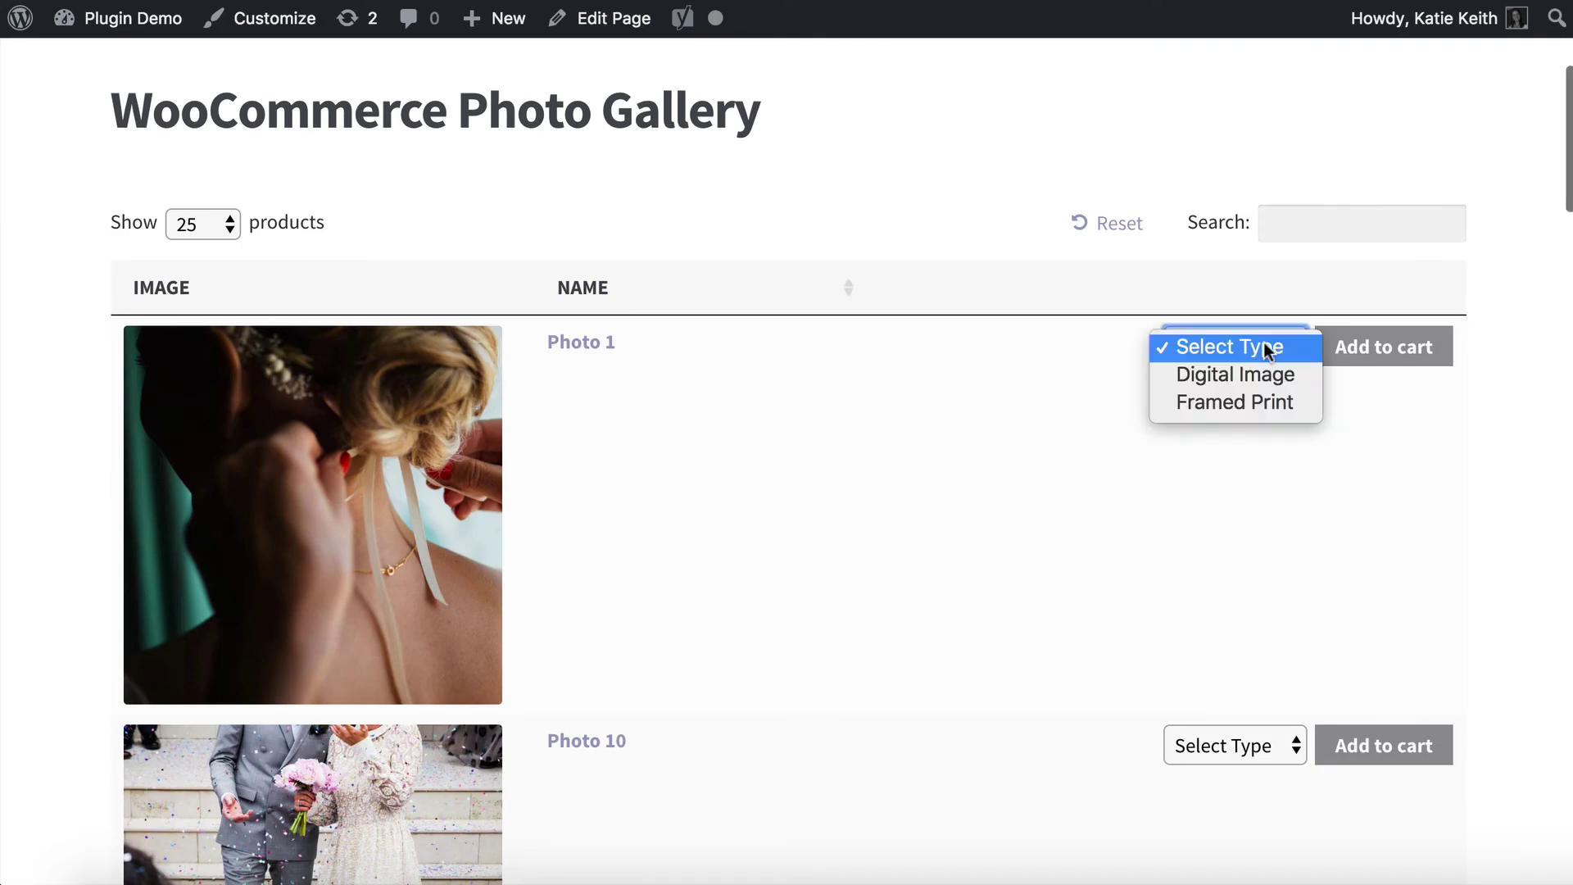
left_click(1221, 376)
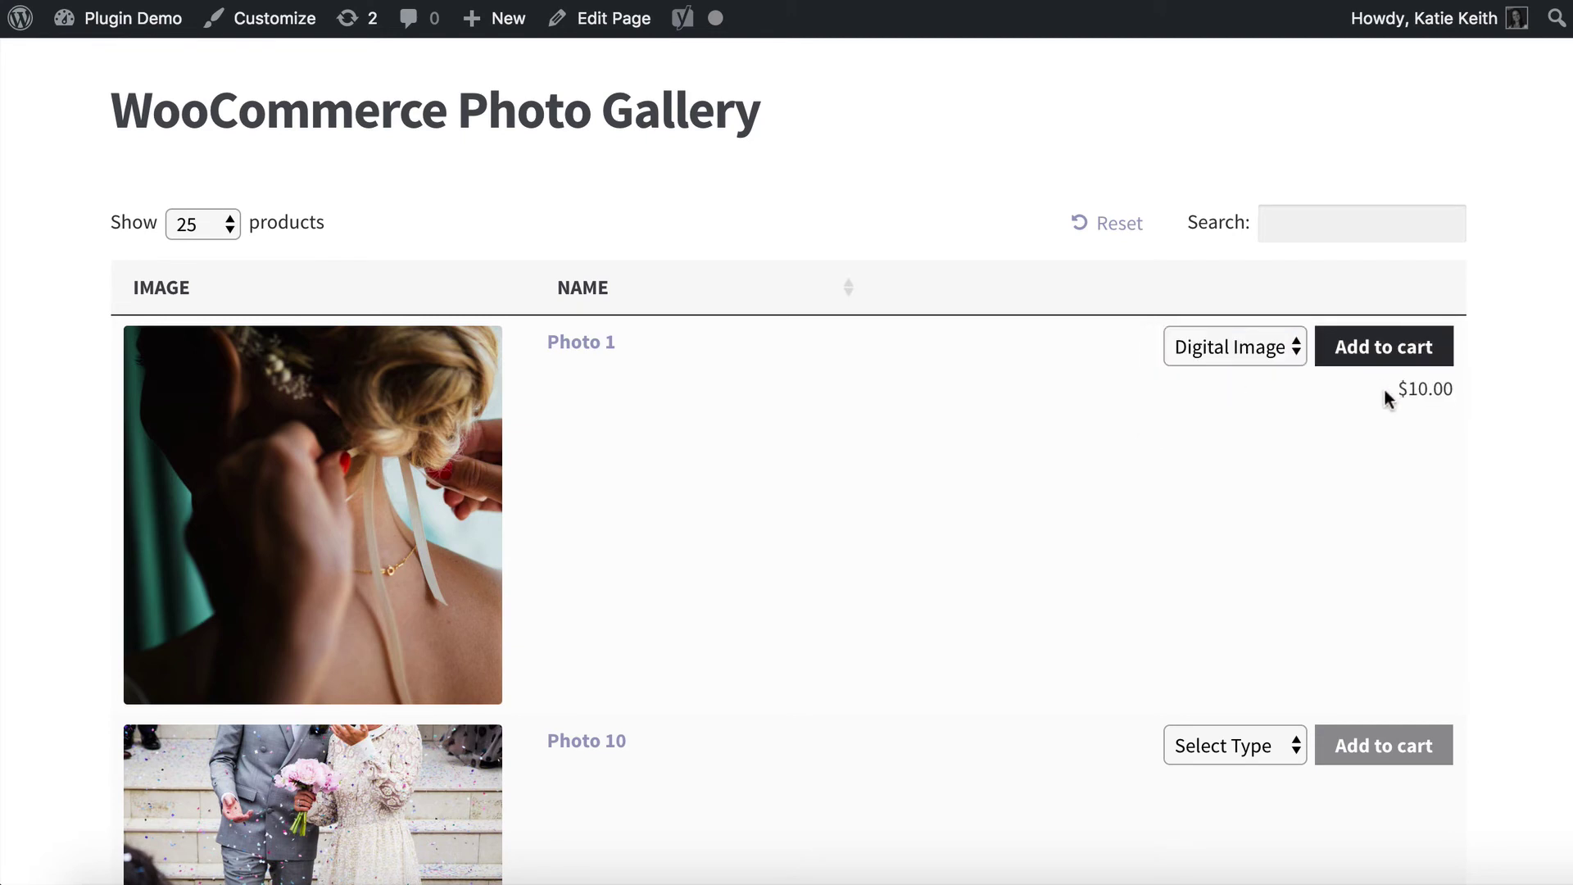
left_click(1263, 345)
left_click(1254, 384)
left_click_drag(1398, 388, 1456, 388)
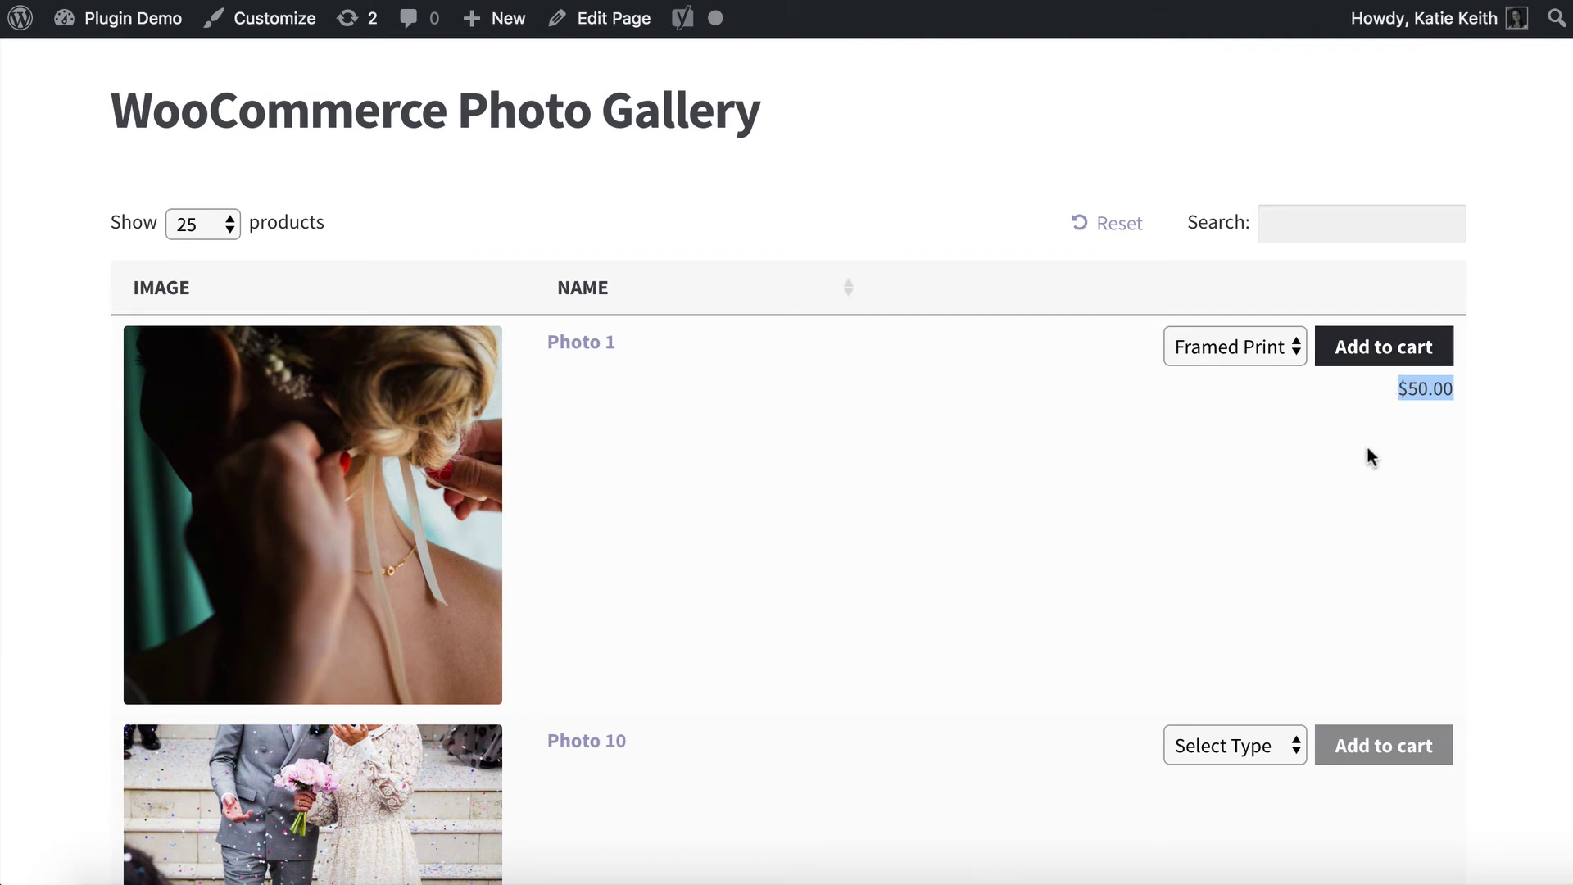
scroll(1365, 444, "down", 6)
scroll(1367, 448, "down", 12)
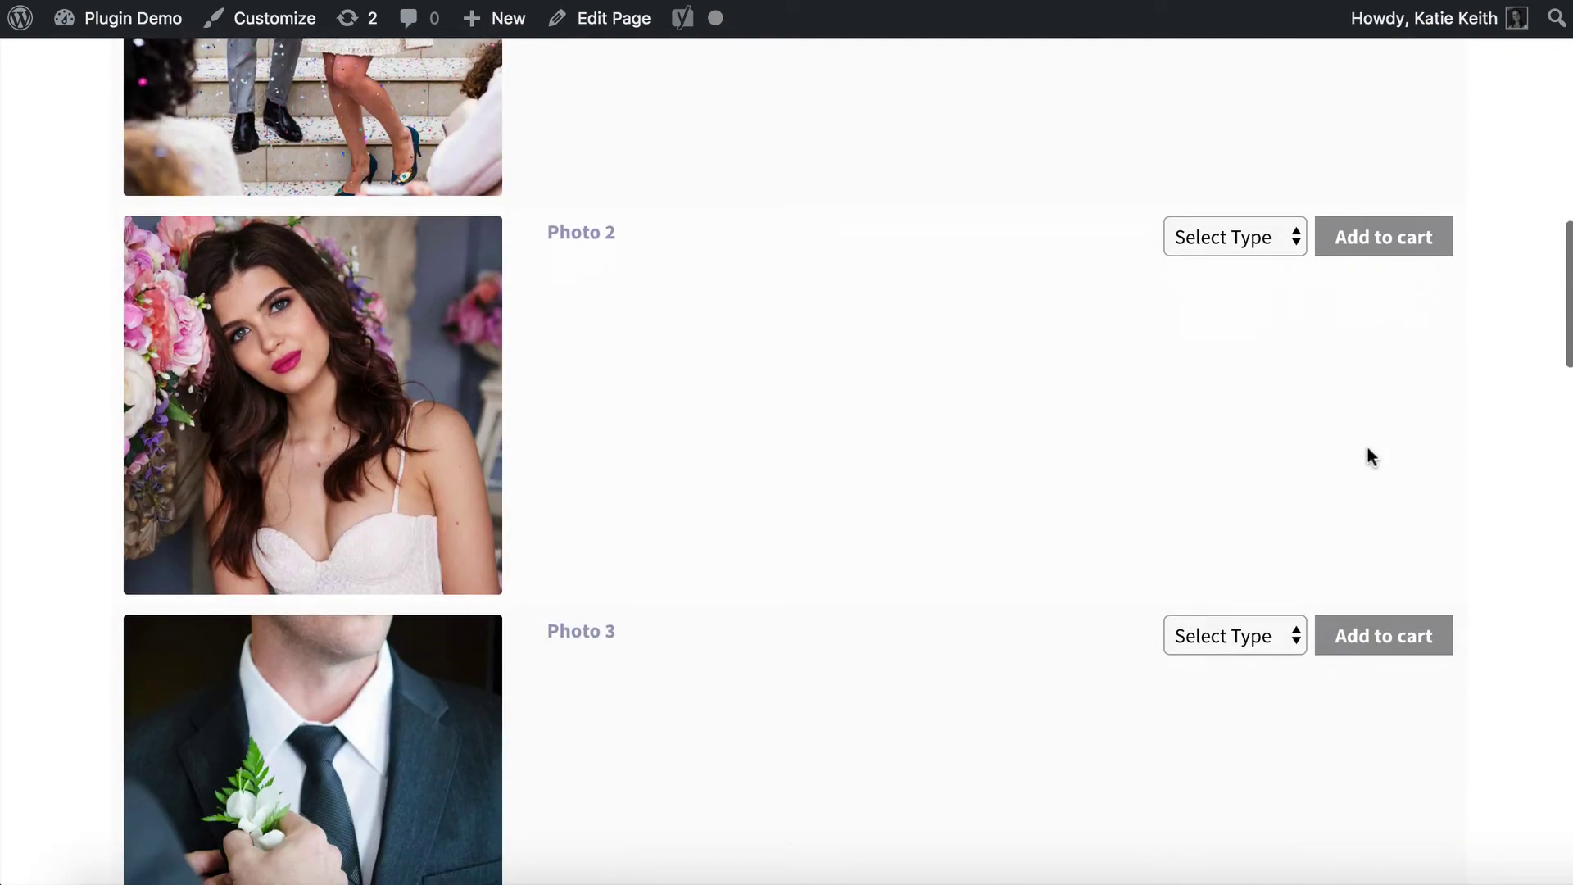
scroll(1367, 448, "up", 20)
scroll(1367, 448, "down", 2)
scroll(1369, 453, "down", 2)
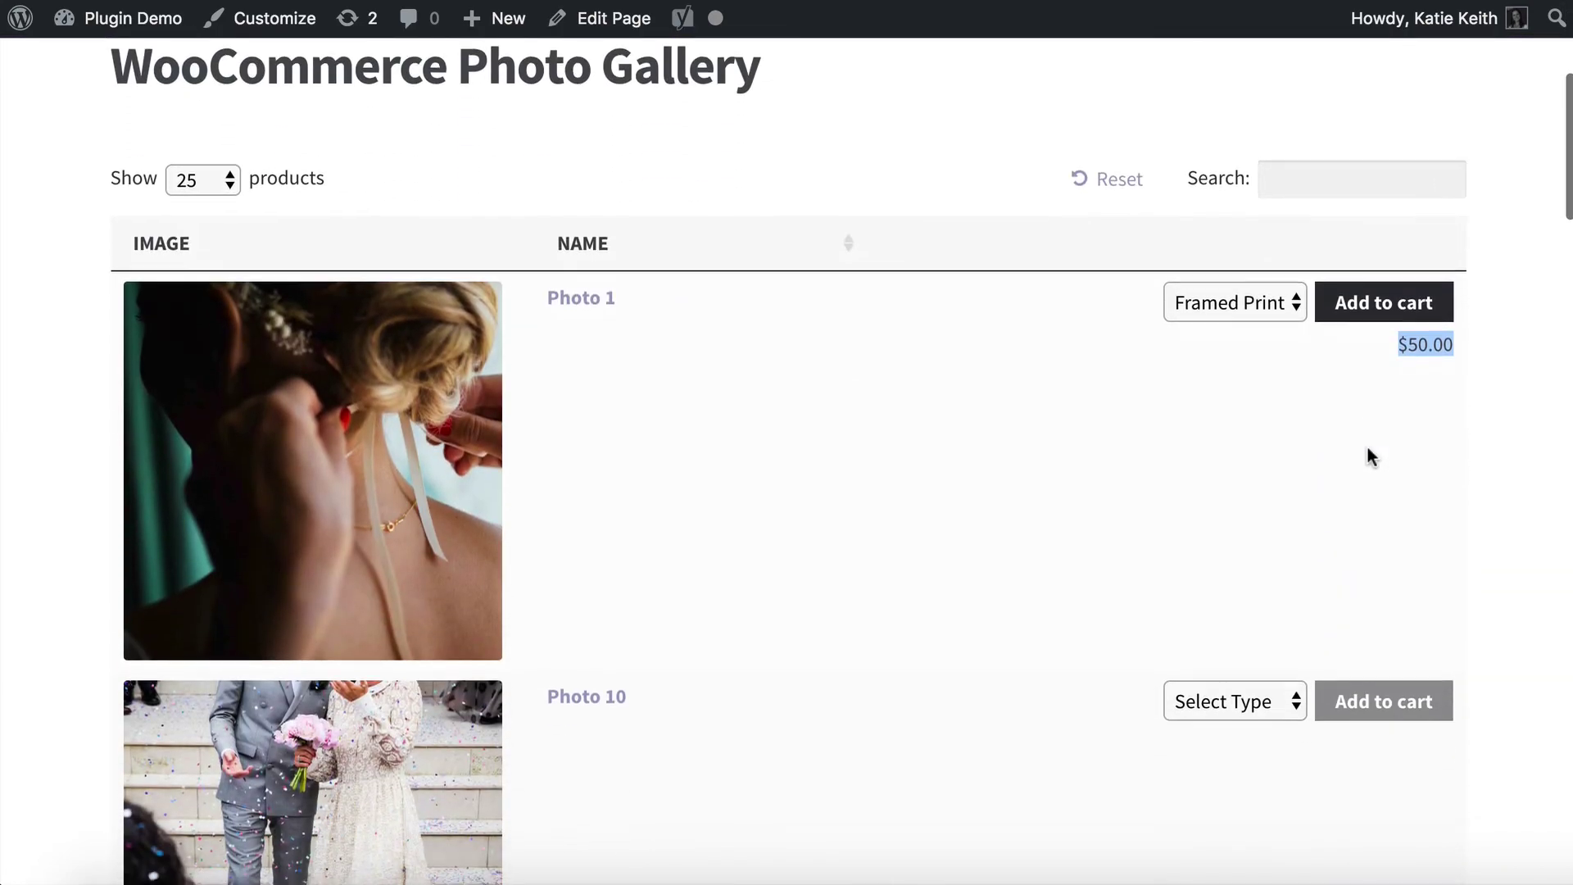
left_click(1346, 448)
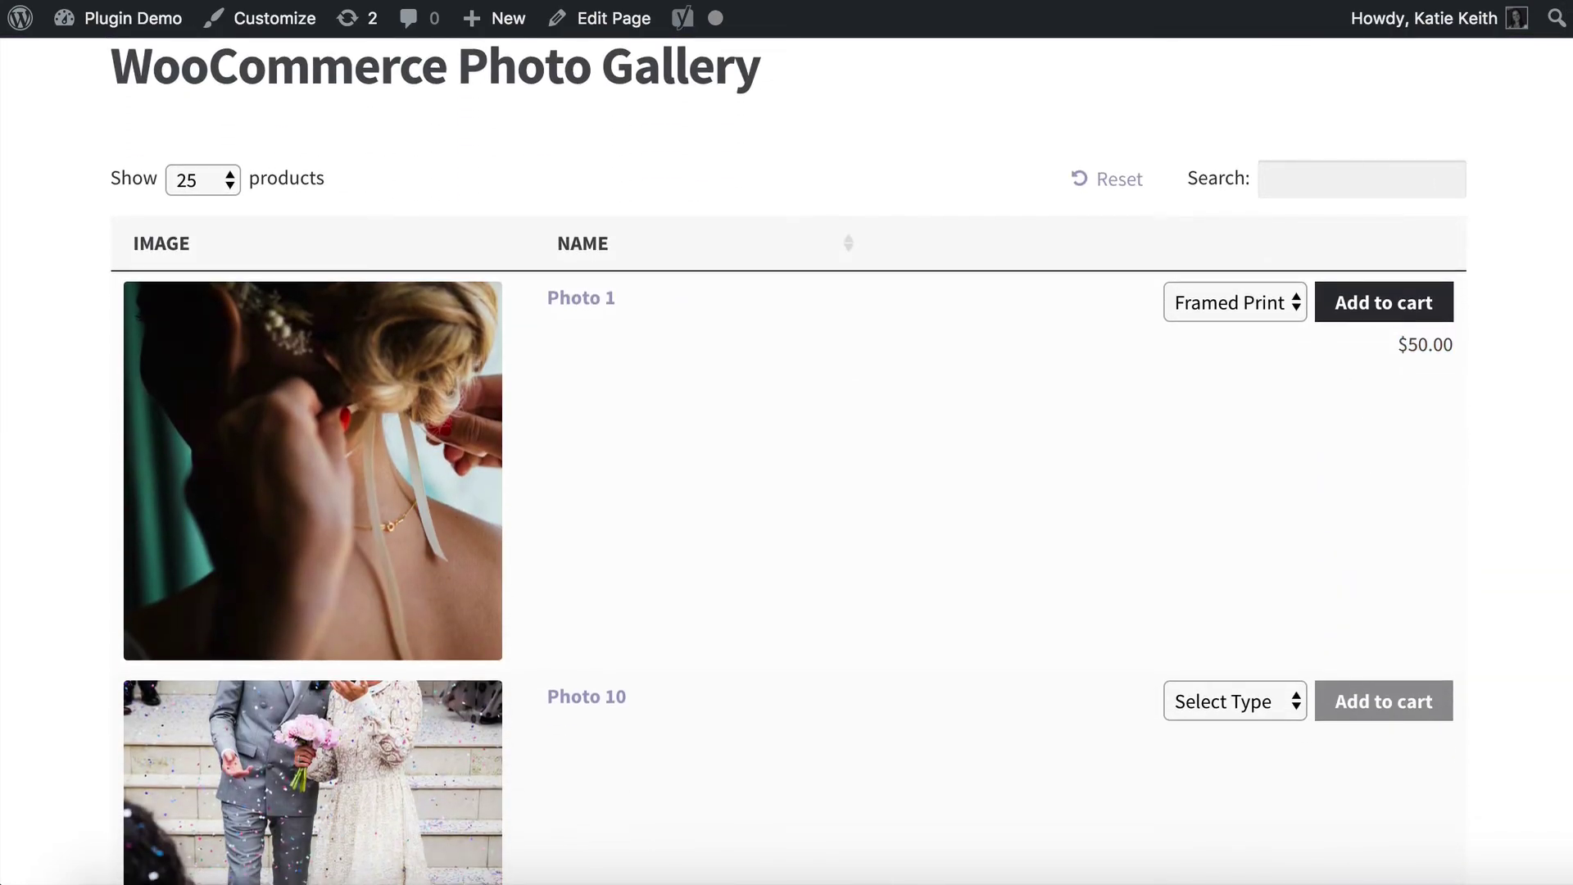
- Add add_to_cart="button_checkbox" to the end of the product table shortcode, update the page and reload the live gallery
key("ctrl+Tab")
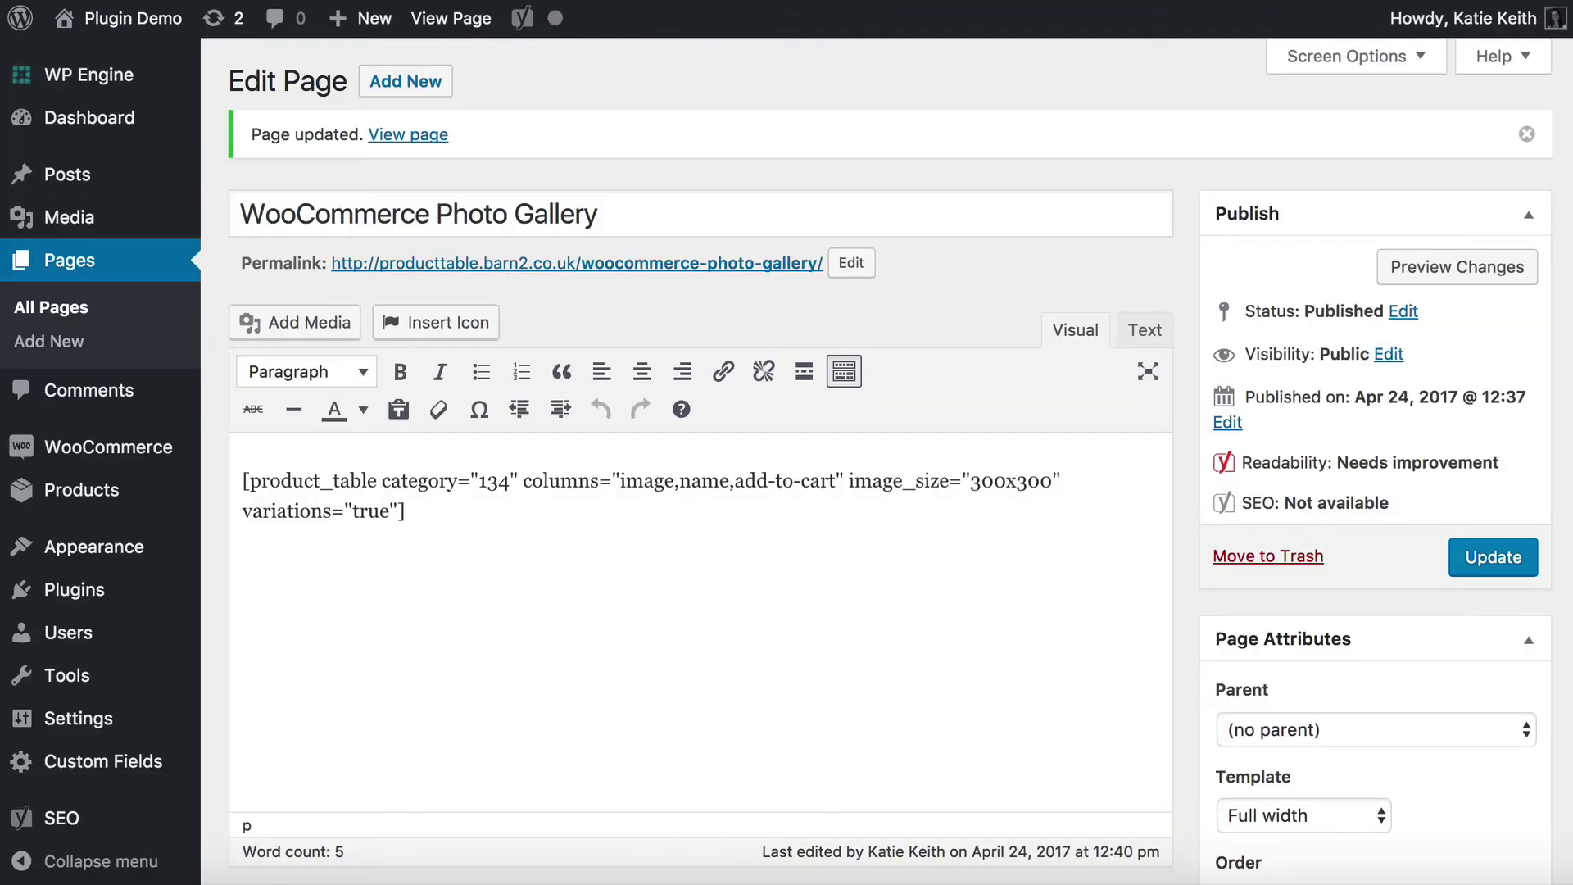
left_click(394, 507)
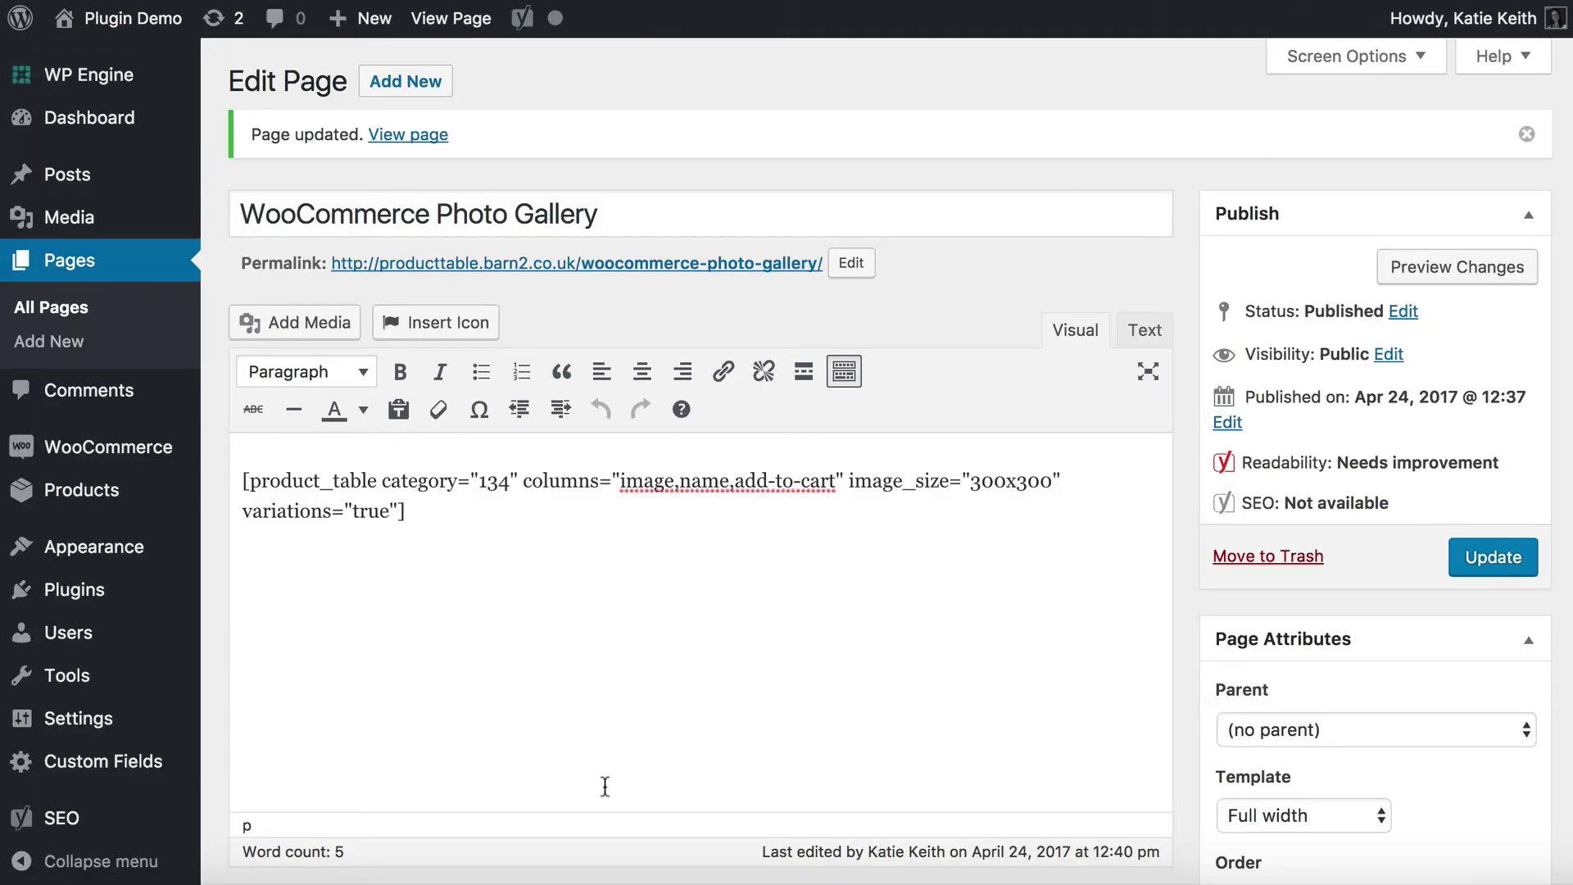
type("add_ca")
key("BackSpace")
key("BackSpace")
type("toC")
key("BackSpace")
type("_cart=\"")
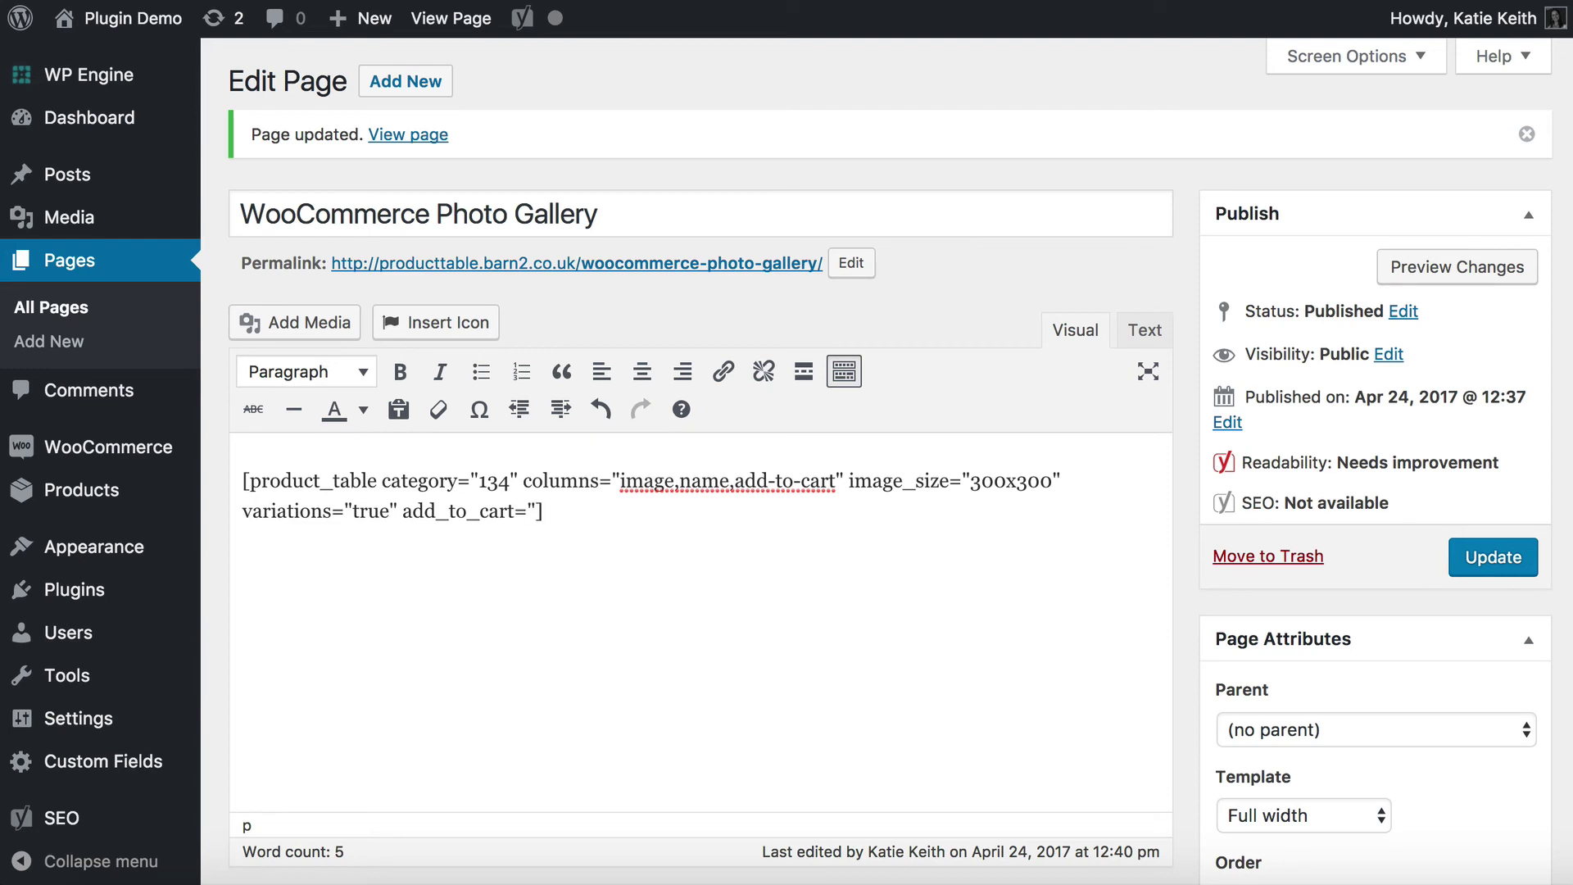
type("button_chekc")
key("BackSpace")
key("BackSpace")
type("ckbox")
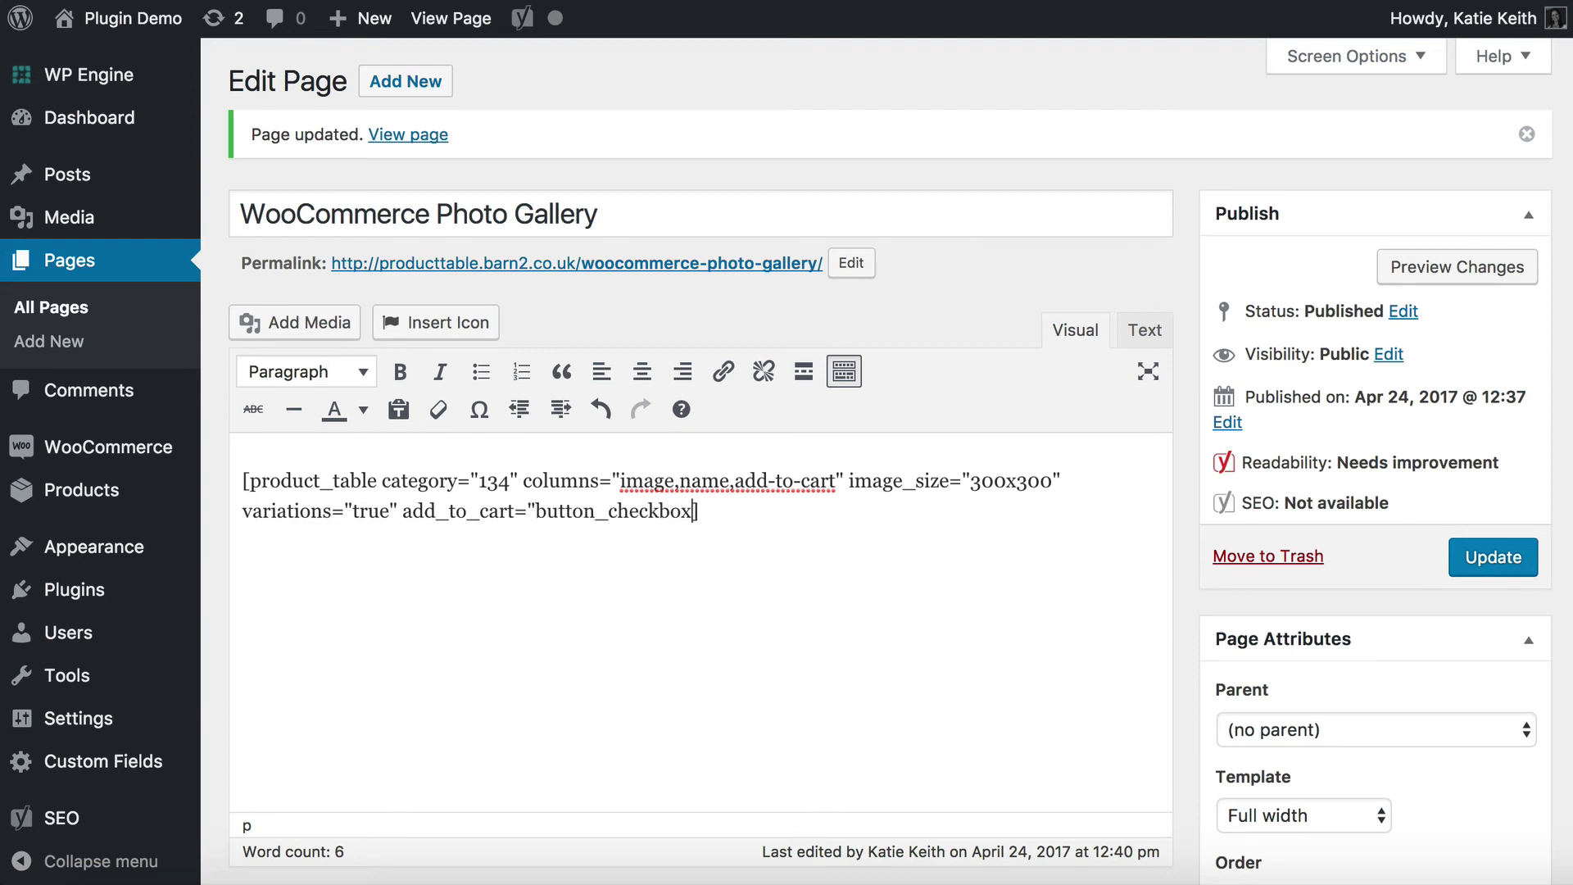
type("\"")
left_click(1493, 558)
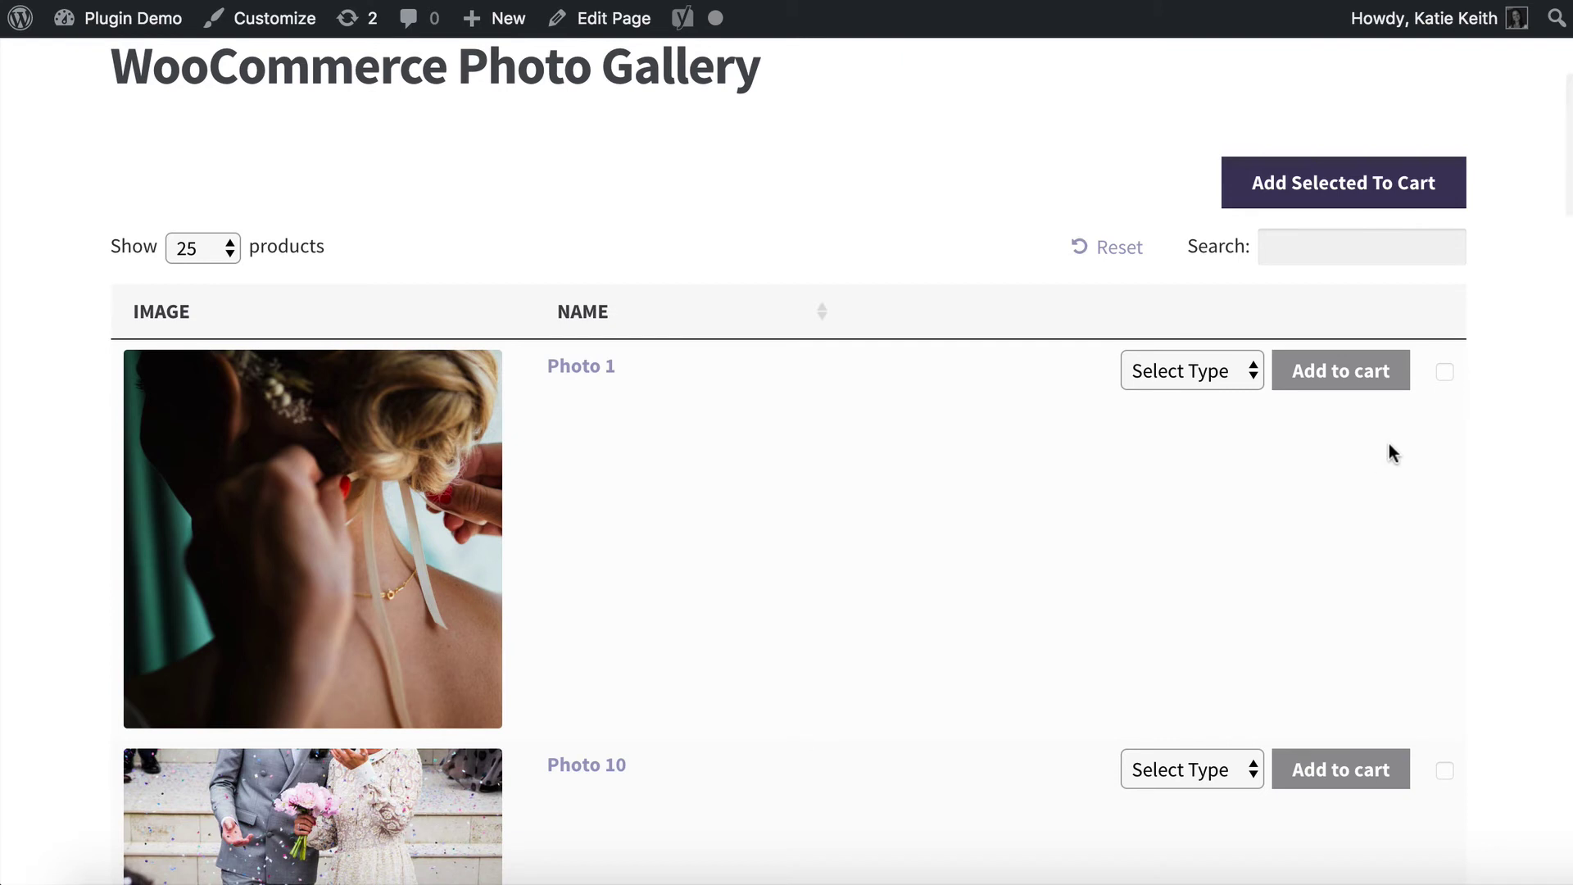
- Choose Digital Image as the type for Photo 1 and Framed Print for Photo 10
left_click(1236, 365)
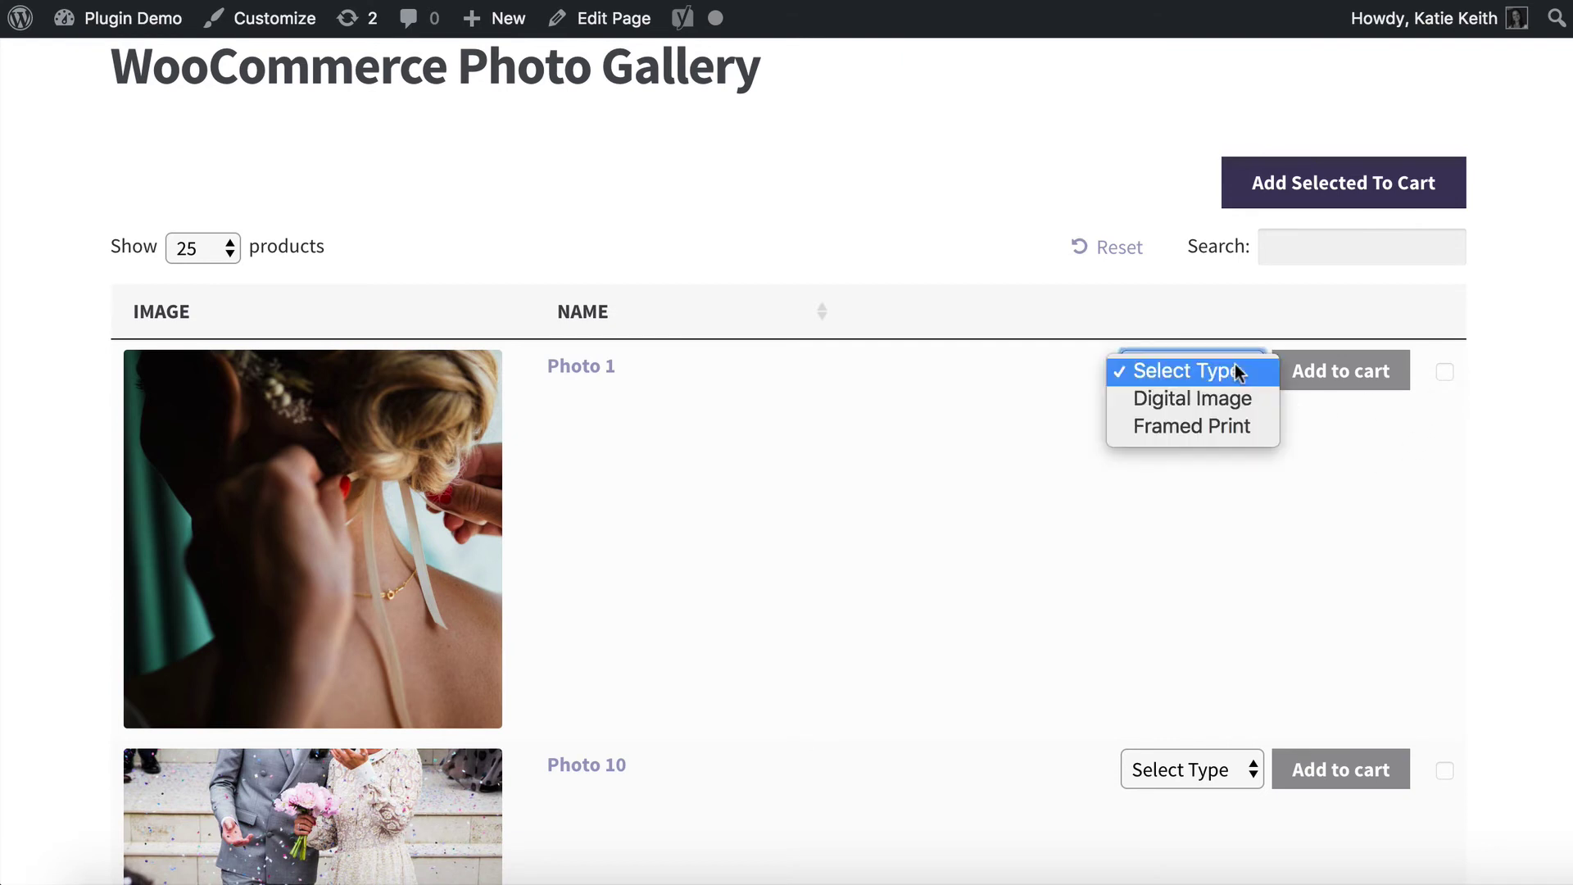
key("Escape")
key("Down")
left_click(1198, 783)
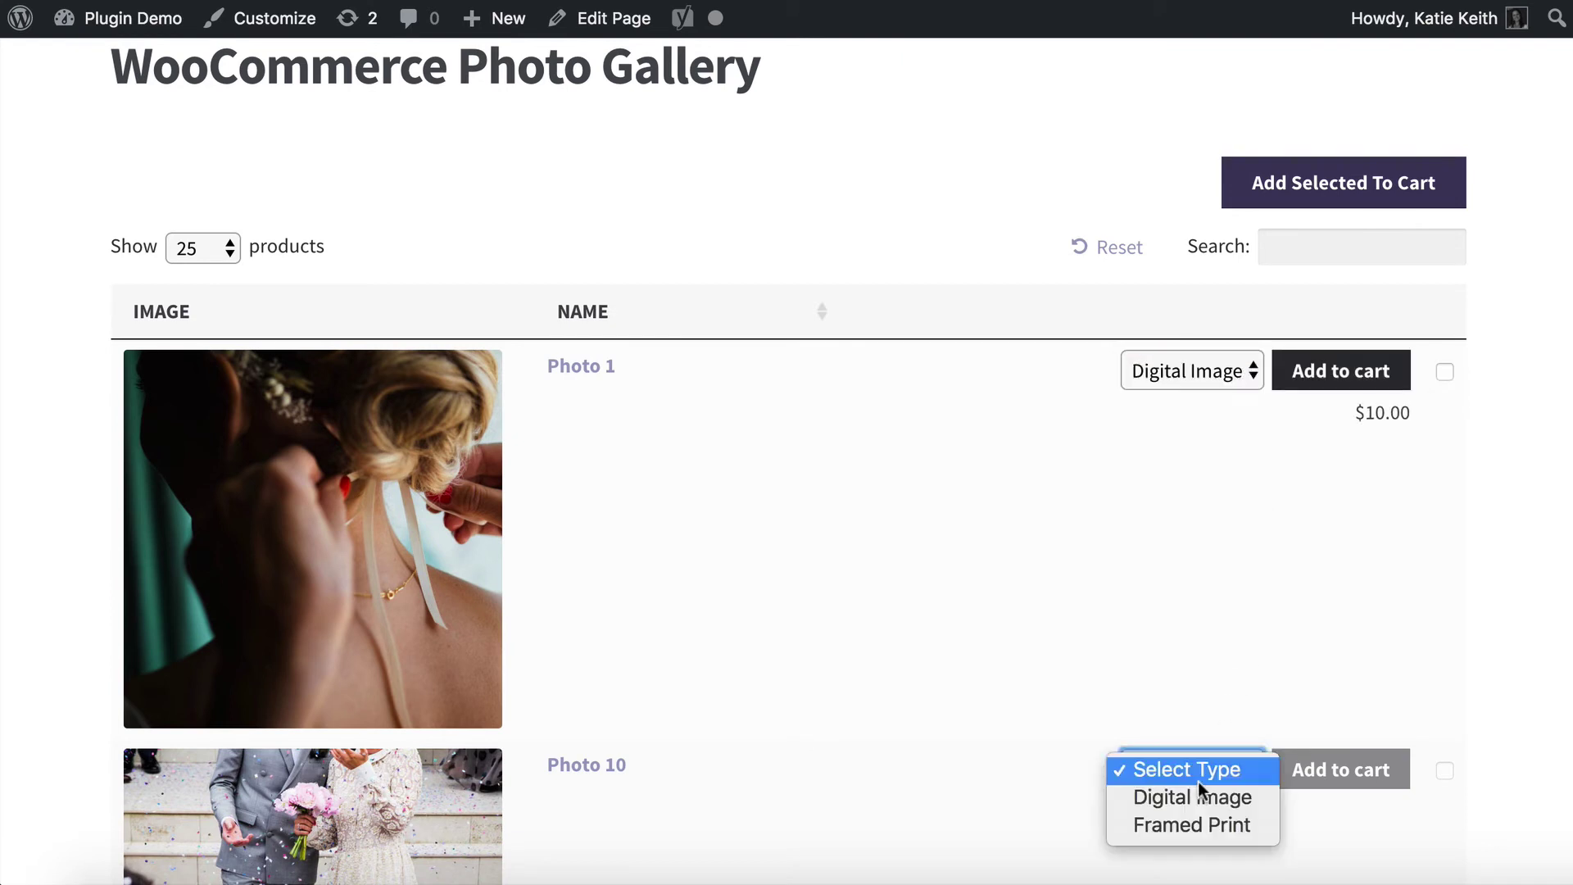
key("Escape")
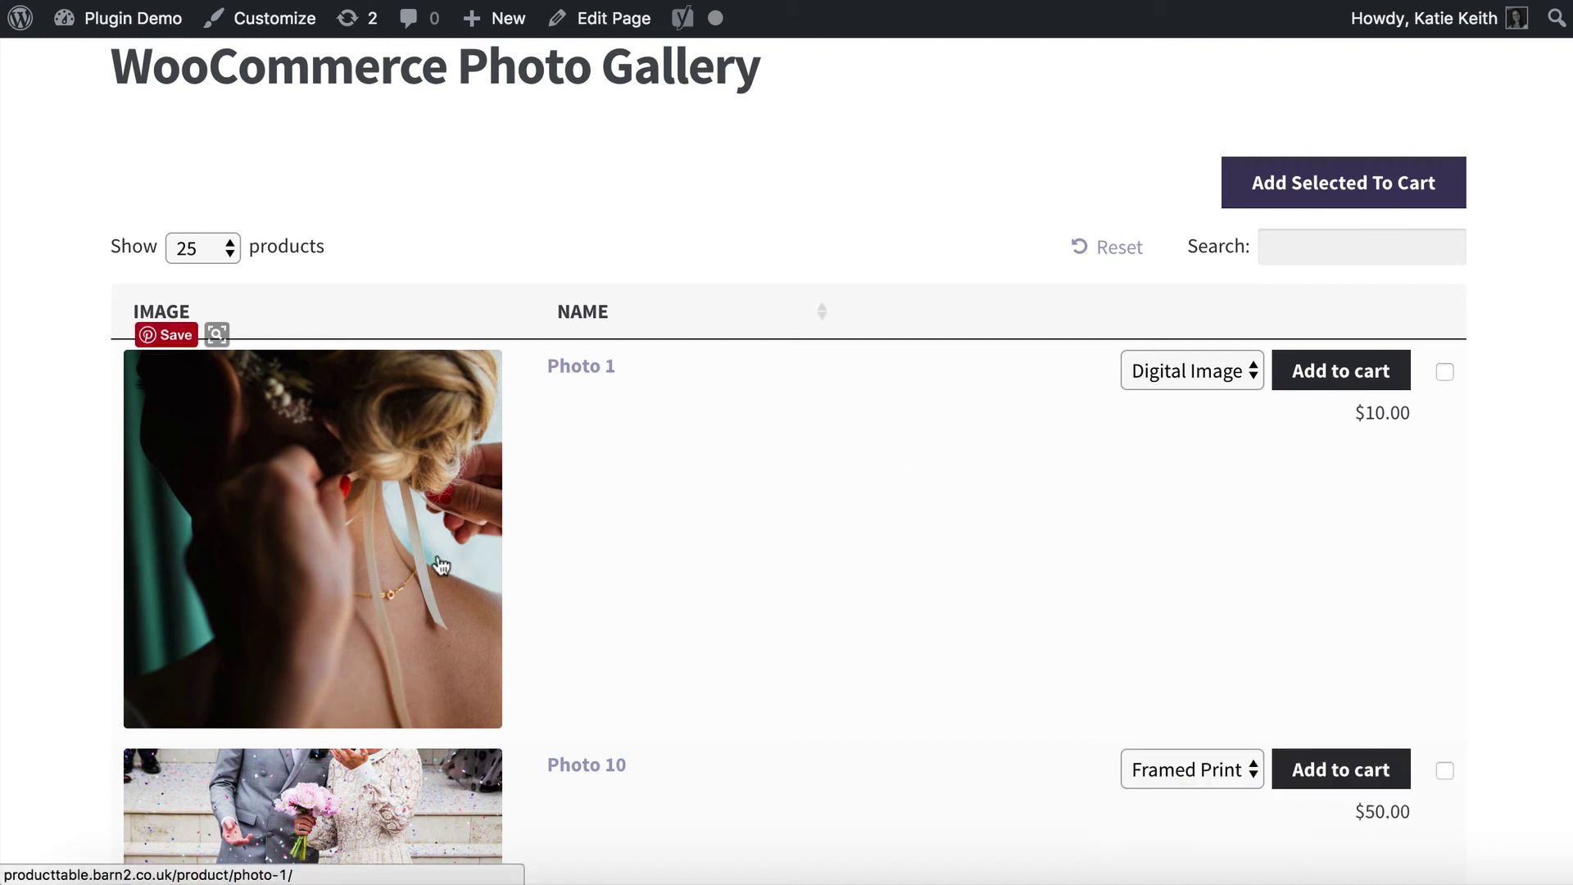
- Tick the checkboxes for Photo 1 and Photo 10 and add both selected photos to the cart together
scroll(1190, 788, "down", 3)
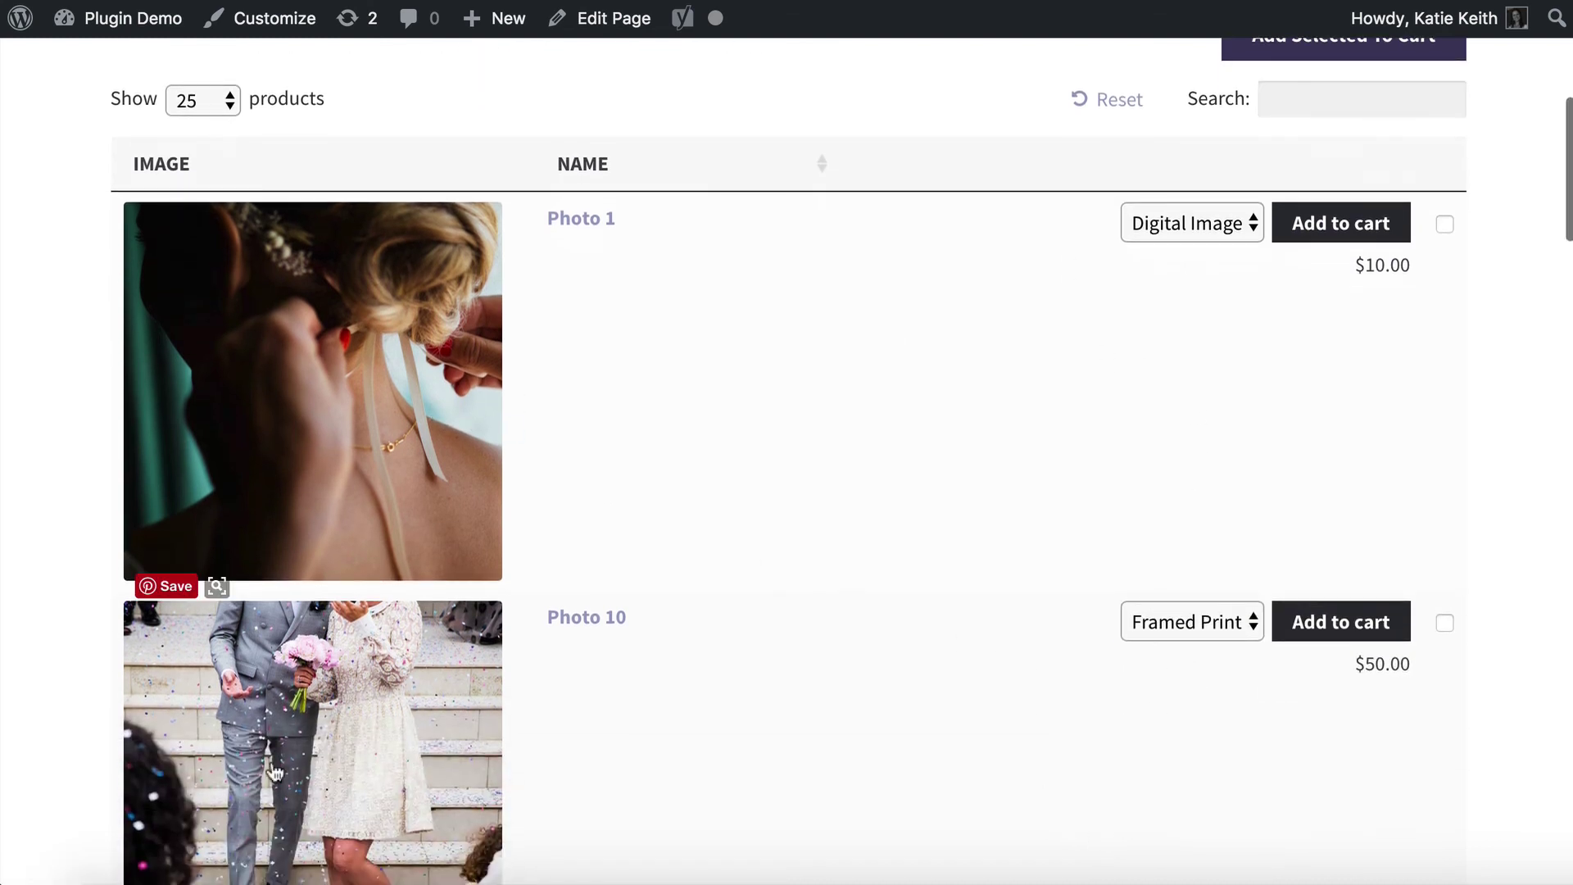
left_click(1446, 225)
left_click(1445, 623)
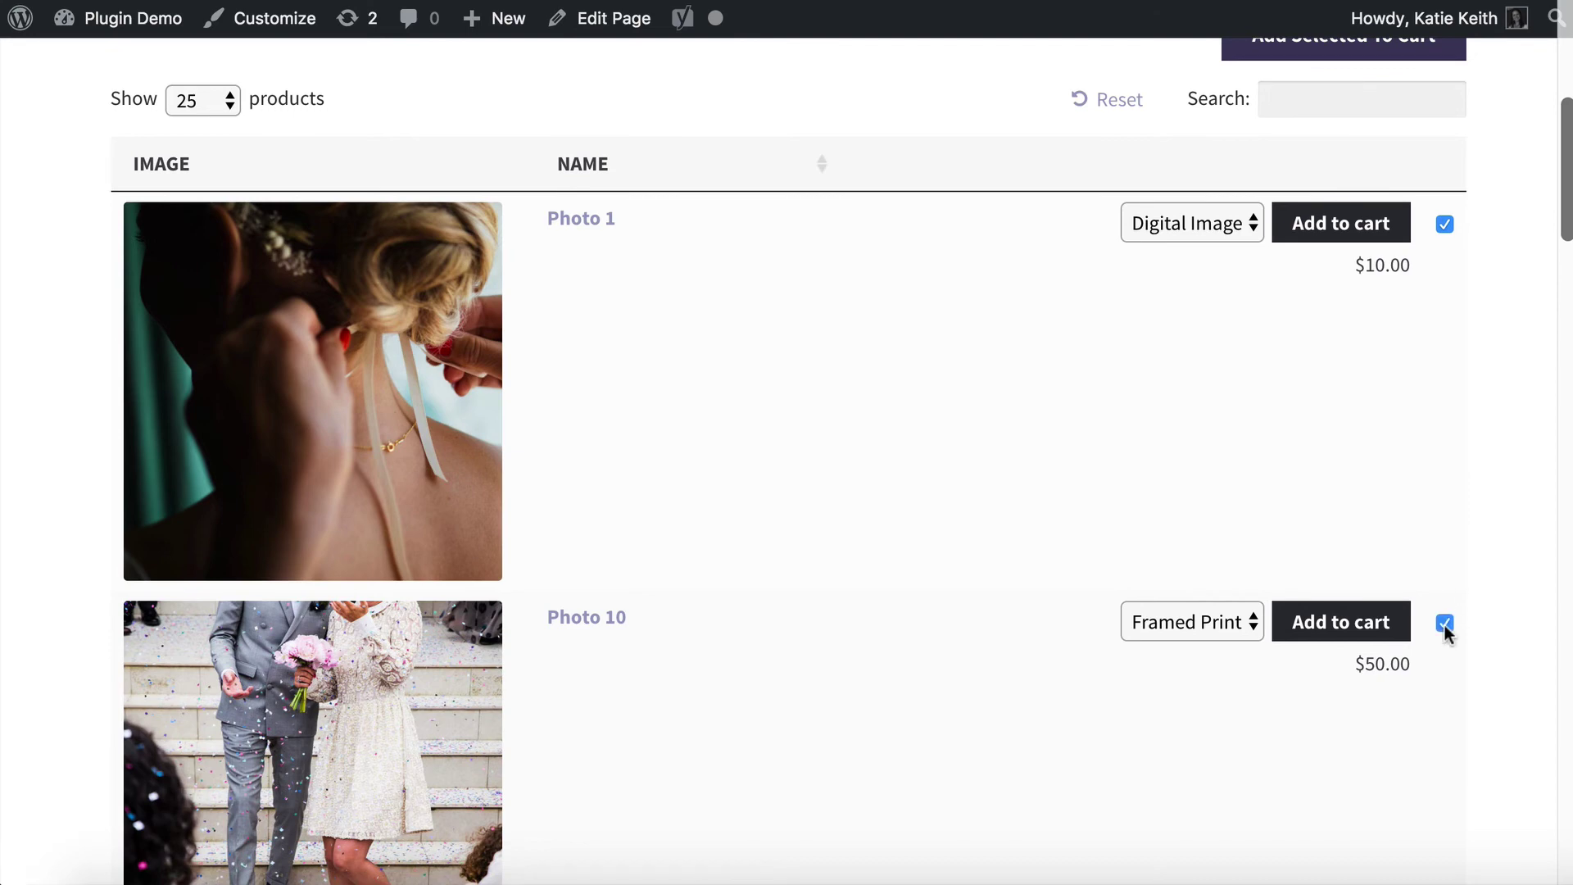
scroll(1444, 634, "up", 3)
left_click(1339, 182)
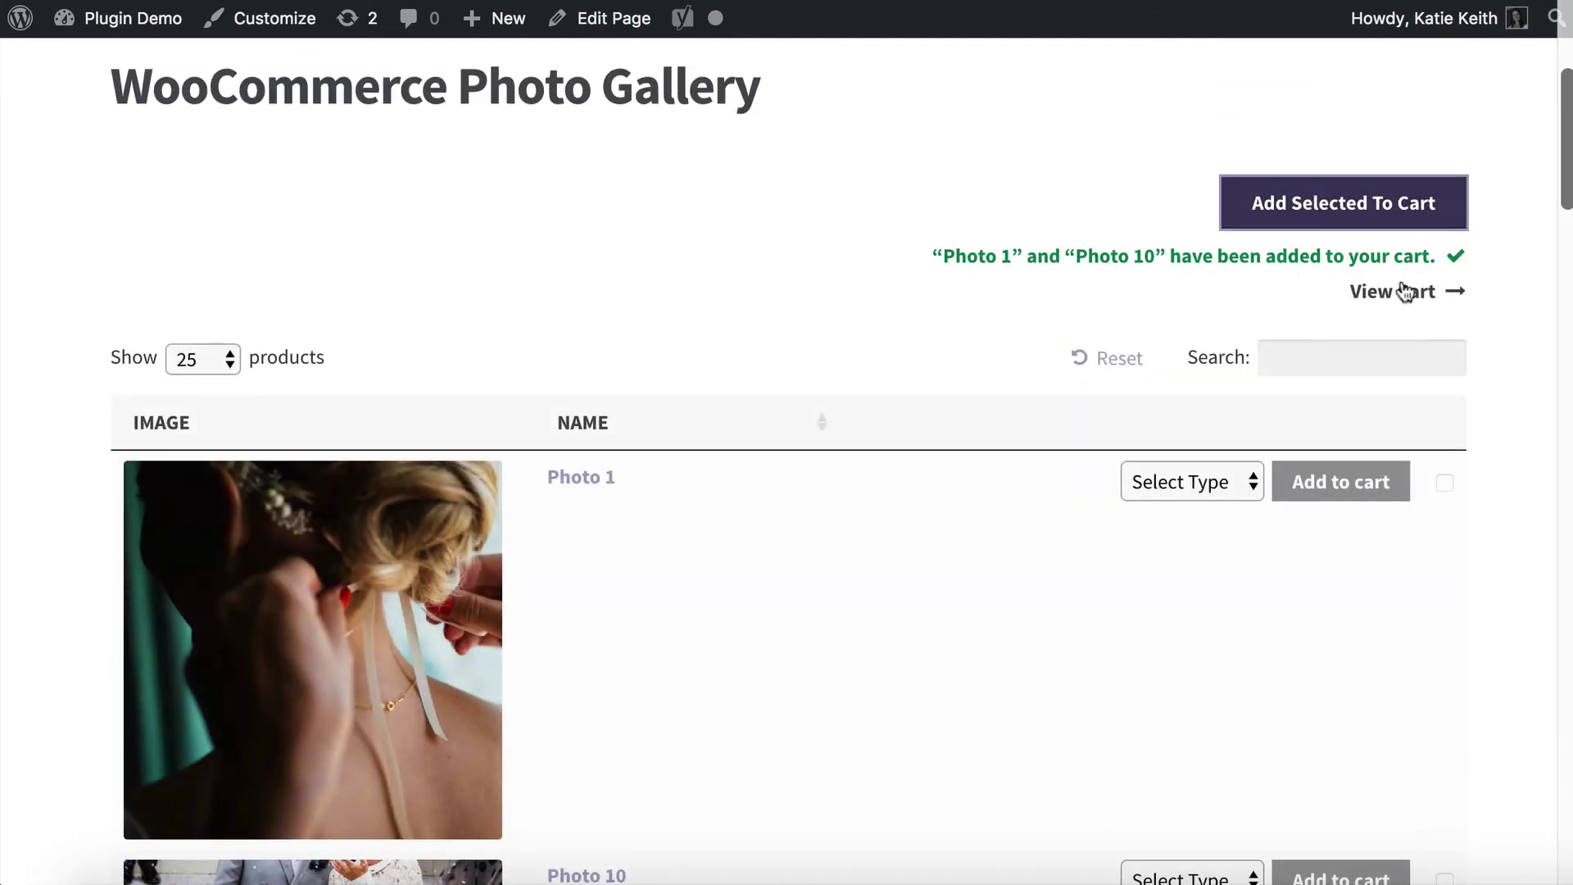
- Choose Framed Print as the type for Photo 1 in the gallery table
scroll(1396, 357, "down", 3)
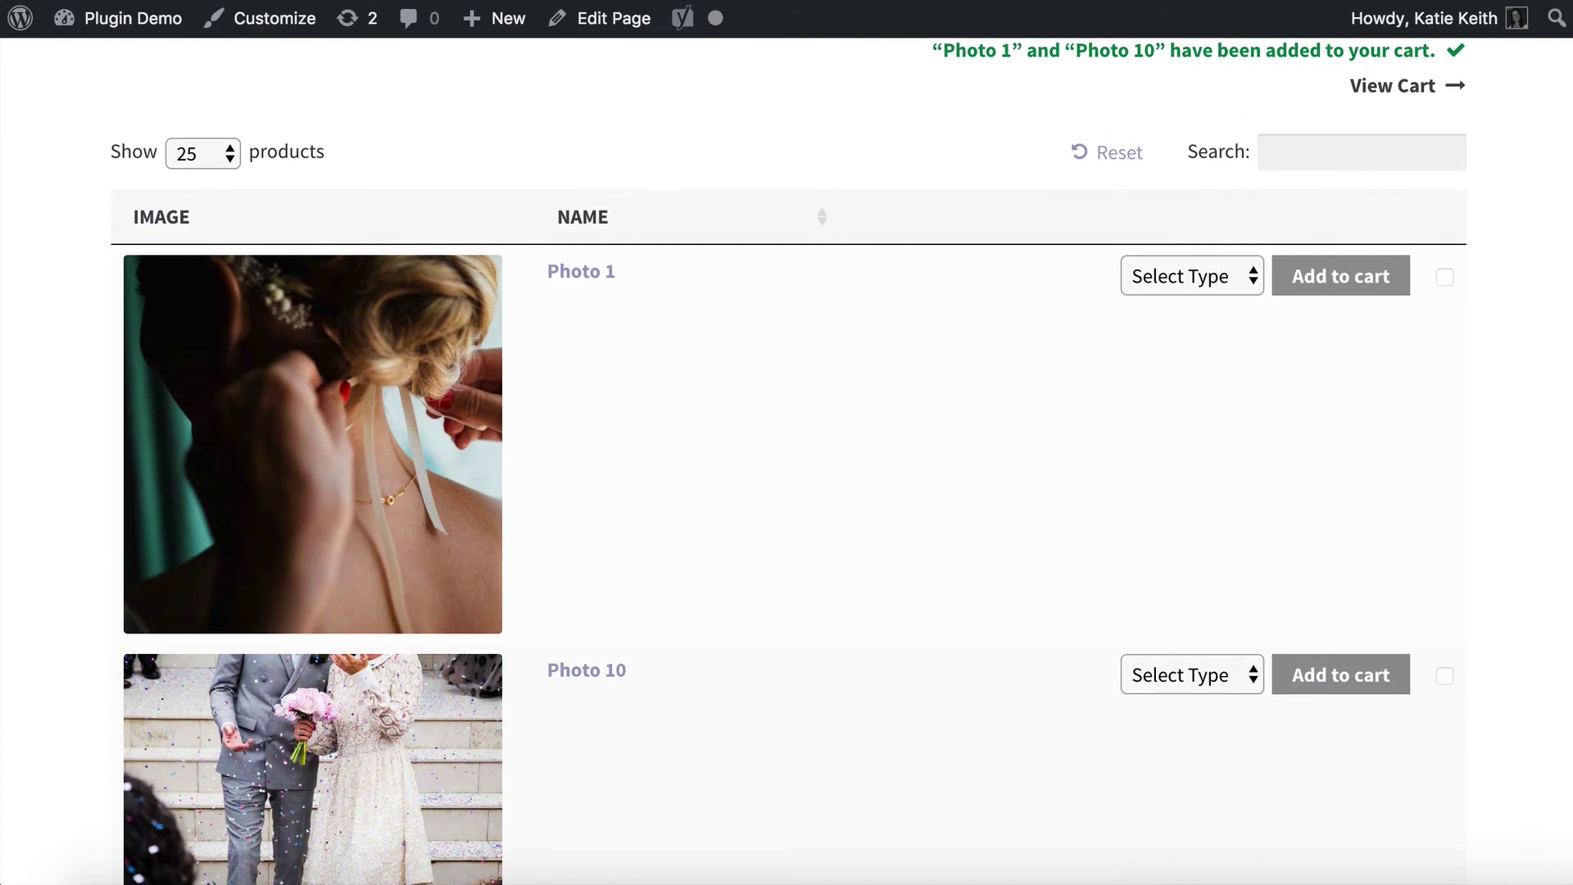
scroll(1011, 502, "down", 1)
scroll(1011, 501, "up", 1)
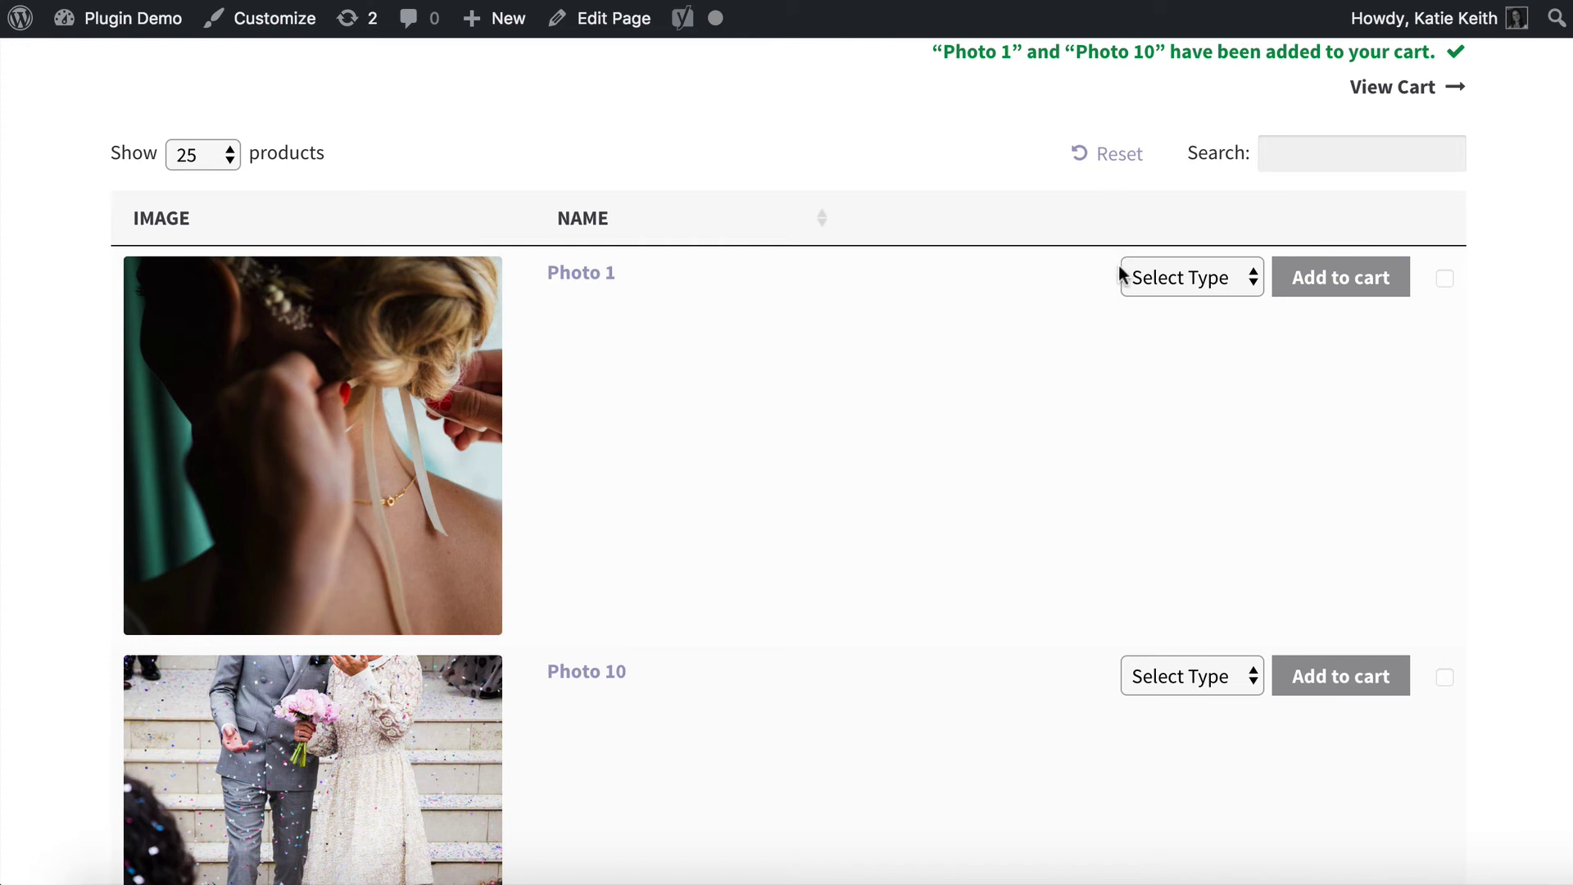
left_click(1173, 273)
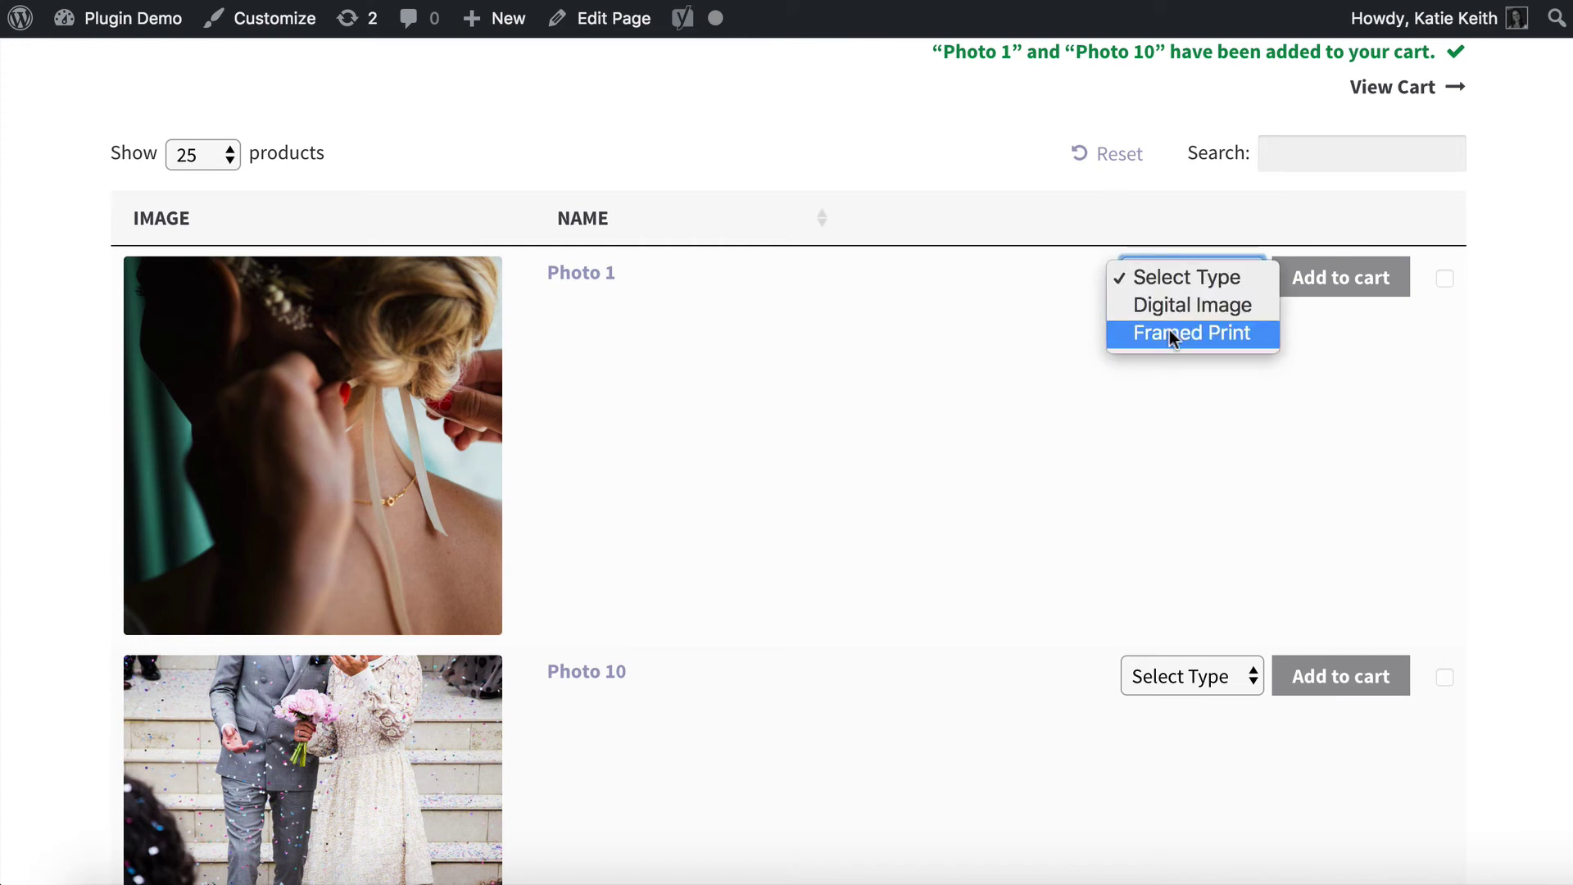
left_click(1169, 329)
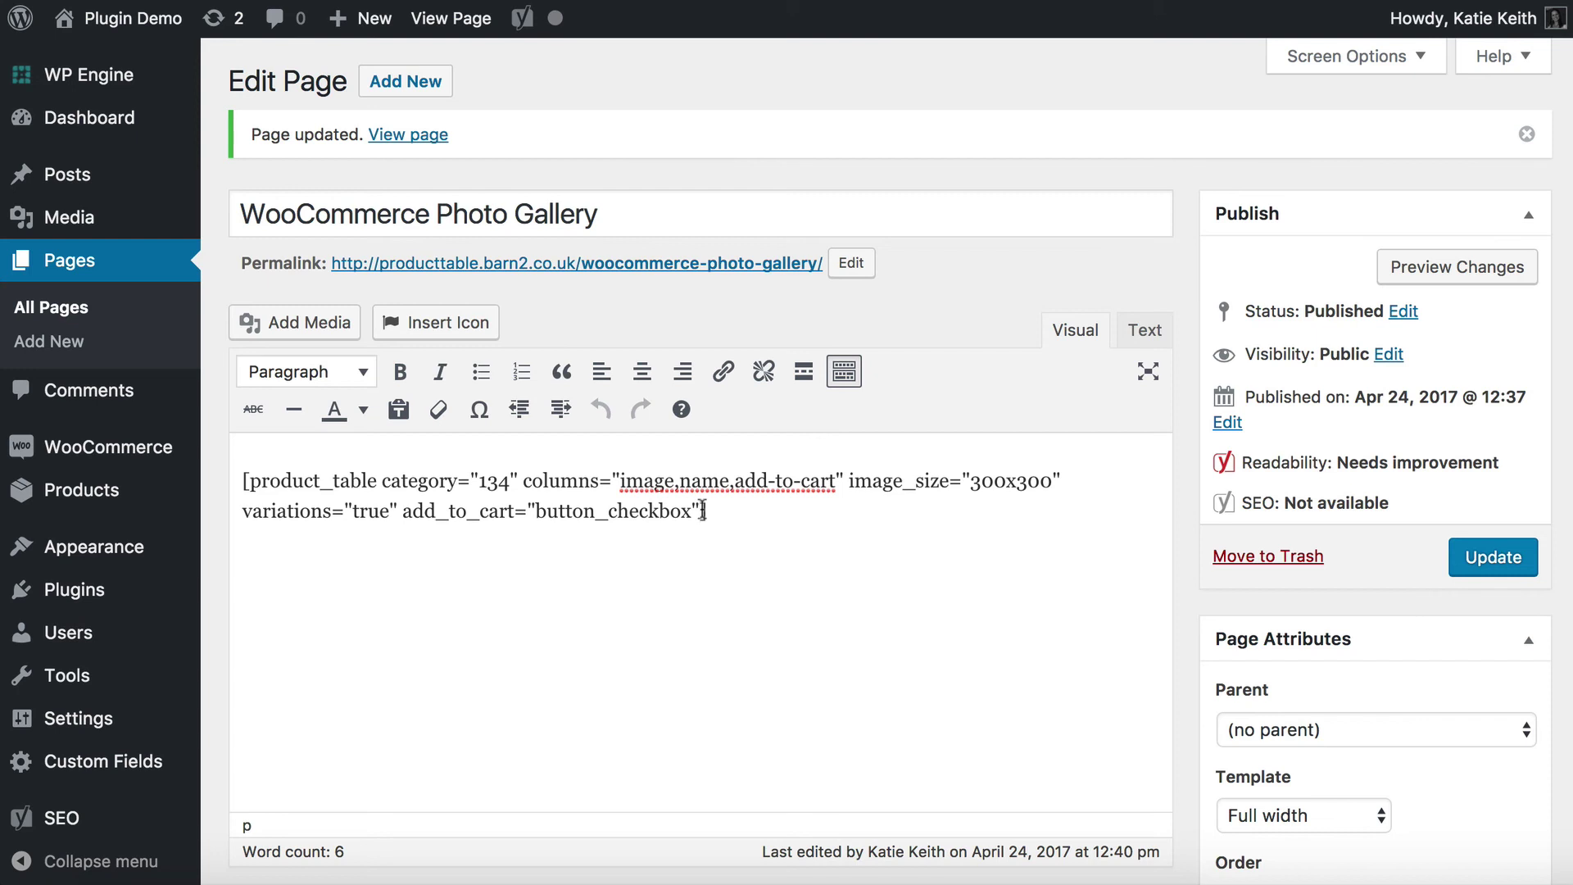
- Add show_quantity="true" to the end of the product table shortcode, update the page and reload the live gallery
type("show_quantity=")
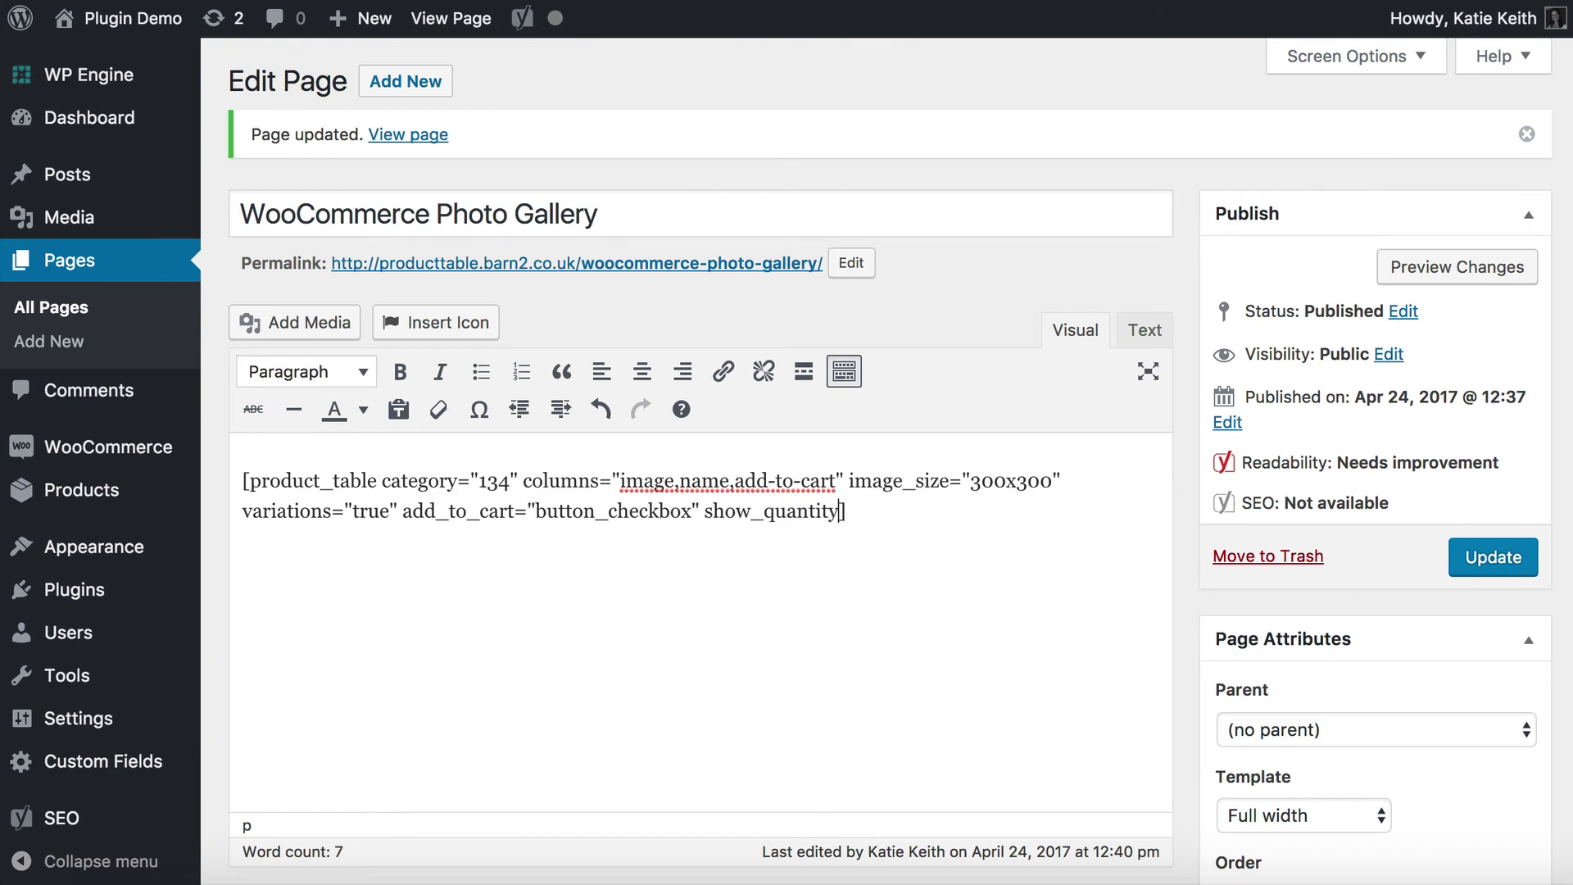
type("\"true\"")
left_click(1475, 561)
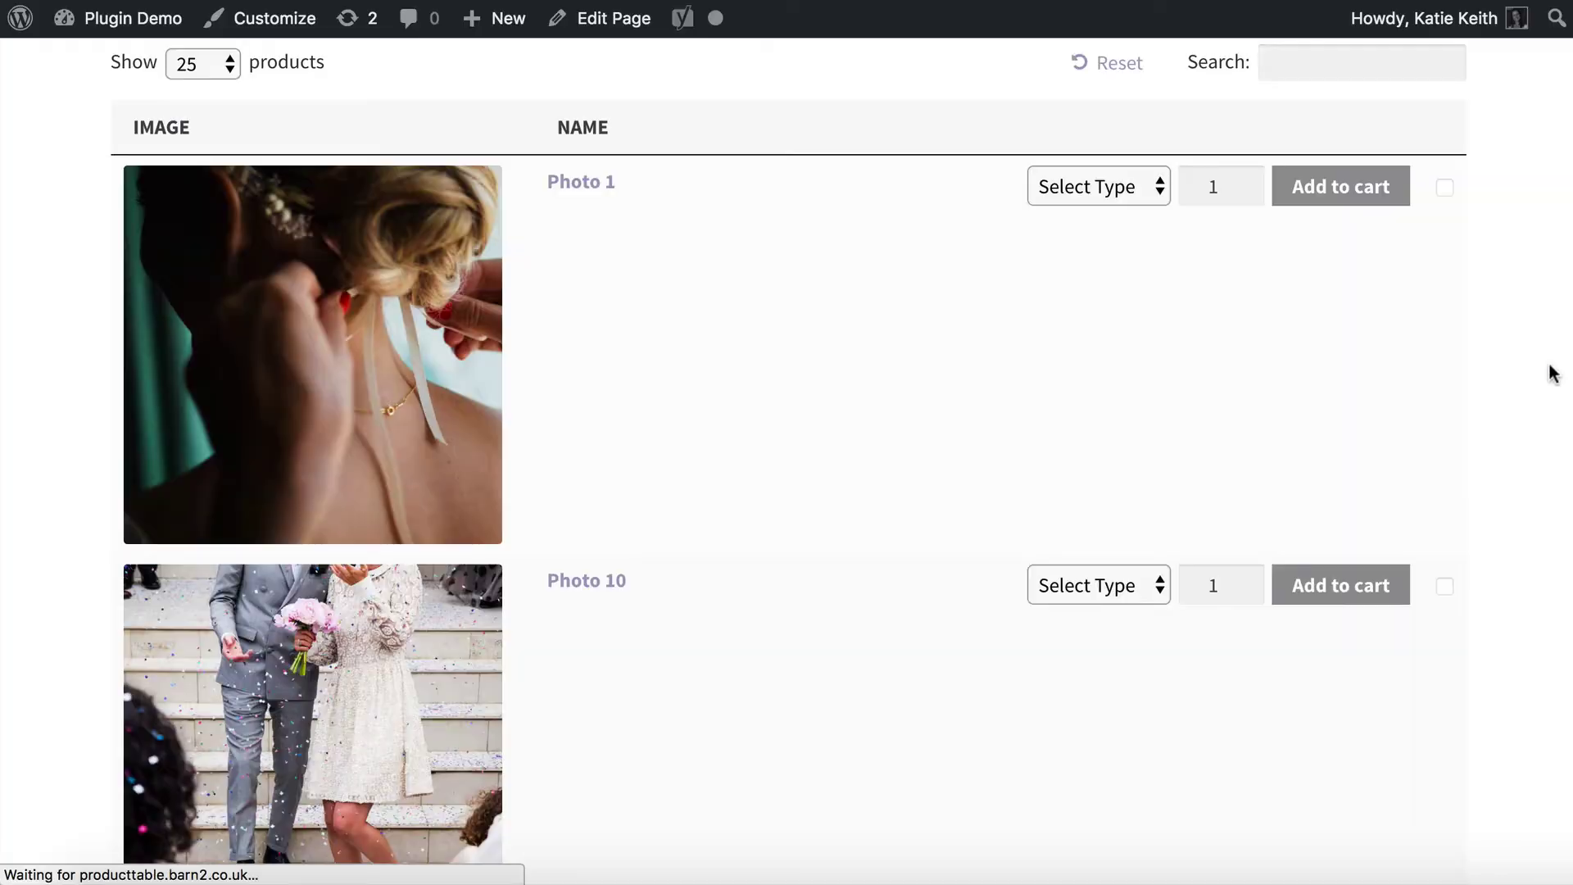
- Set Photo 1 to Framed Print with a quantity of 2 and add it to the cart from its own row
left_click(1148, 194)
left_click(1120, 243)
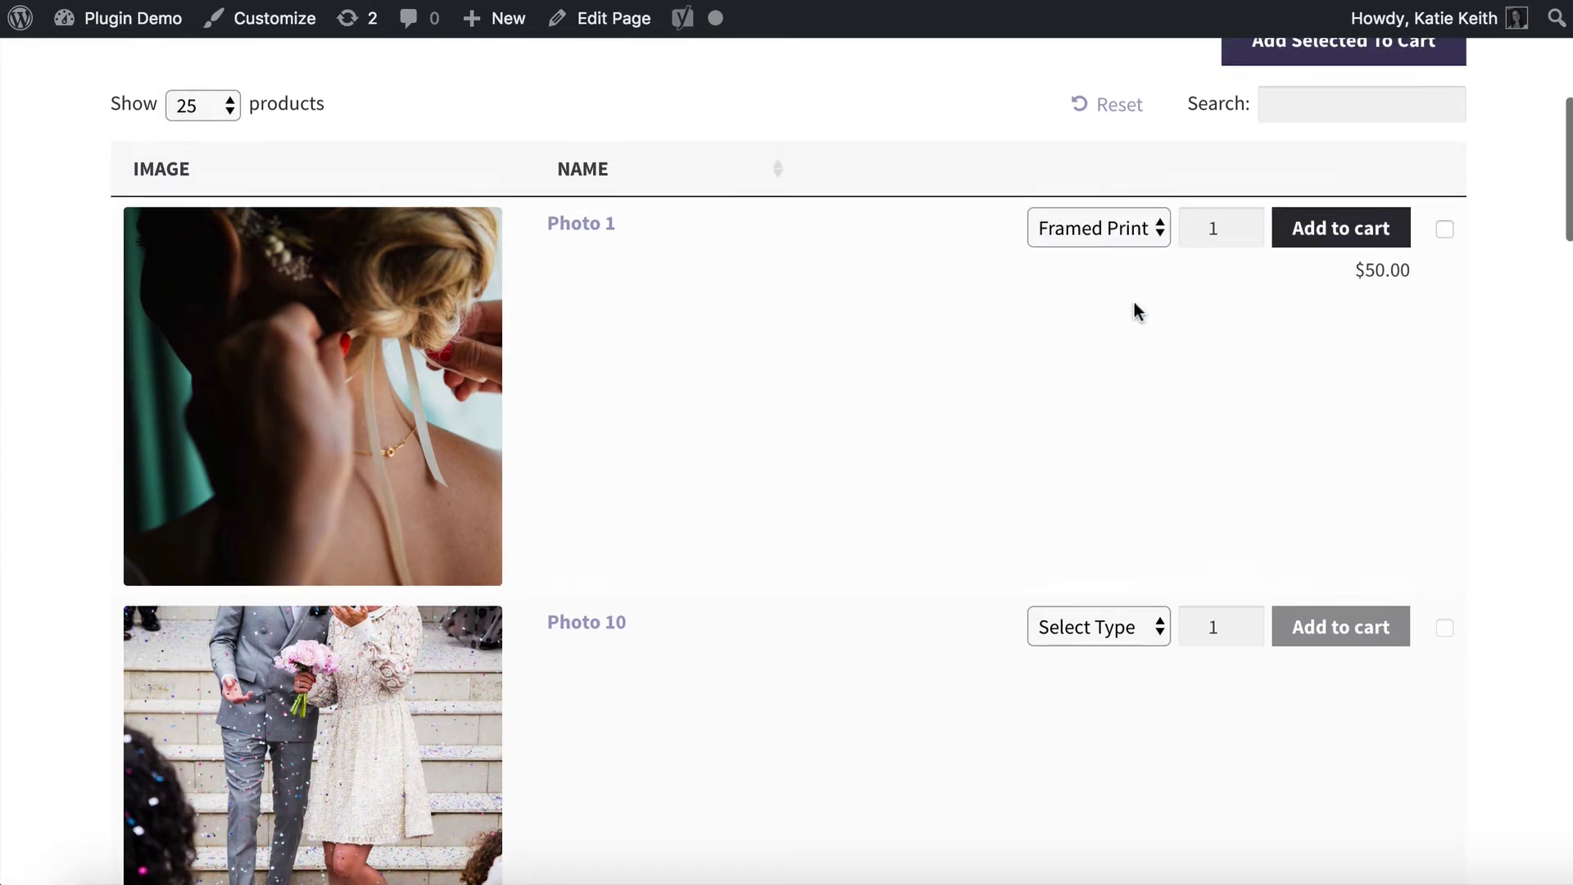
scroll(1135, 309, "up", 2)
left_click(1244, 309)
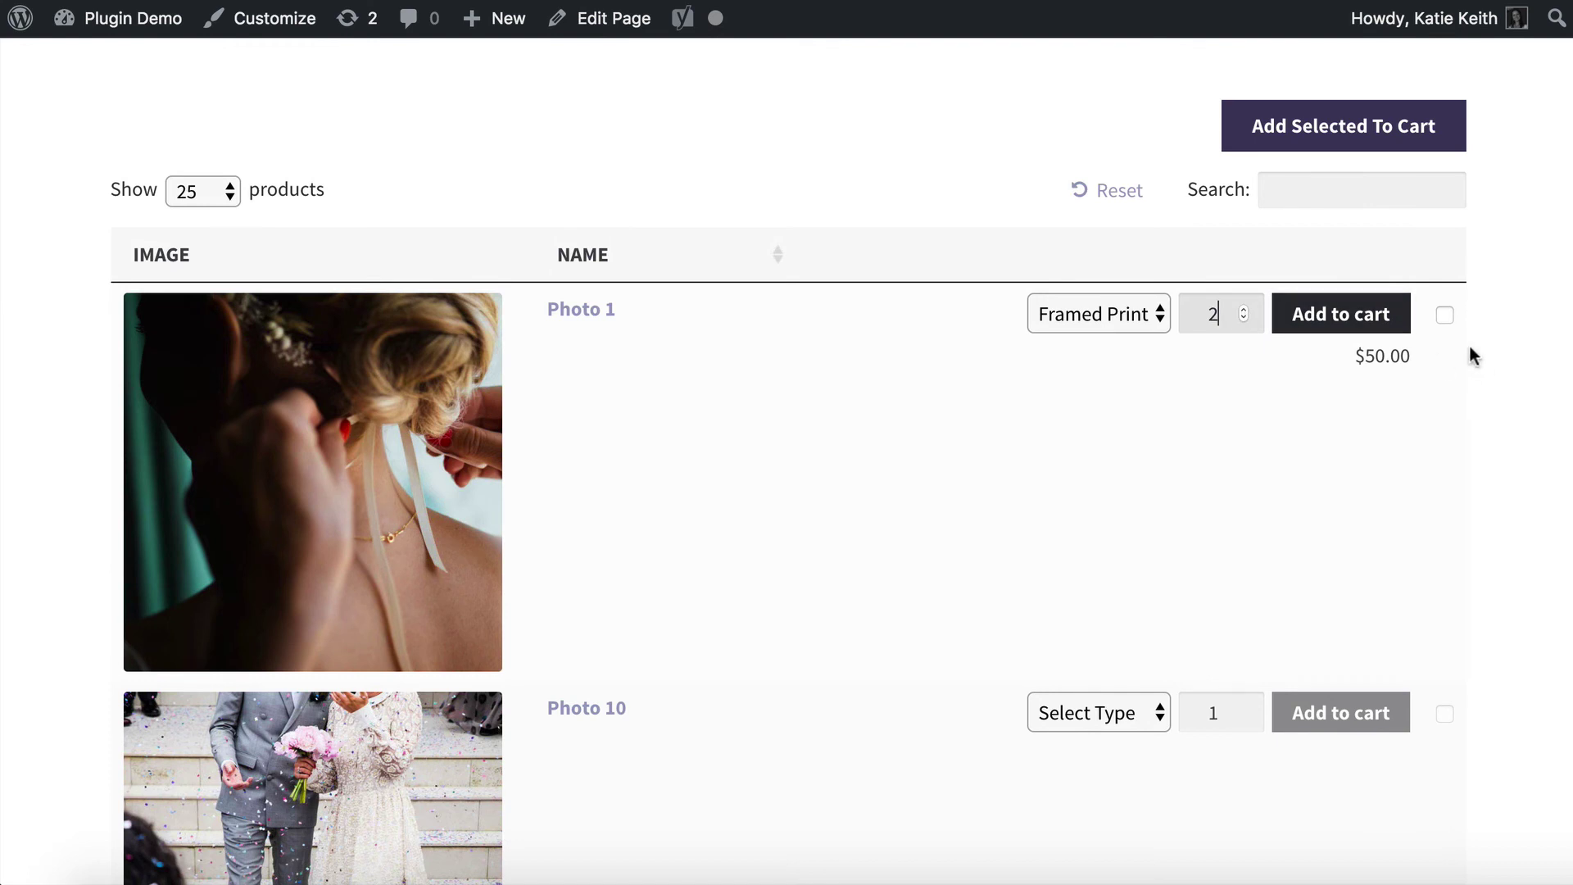
left_click(1445, 316)
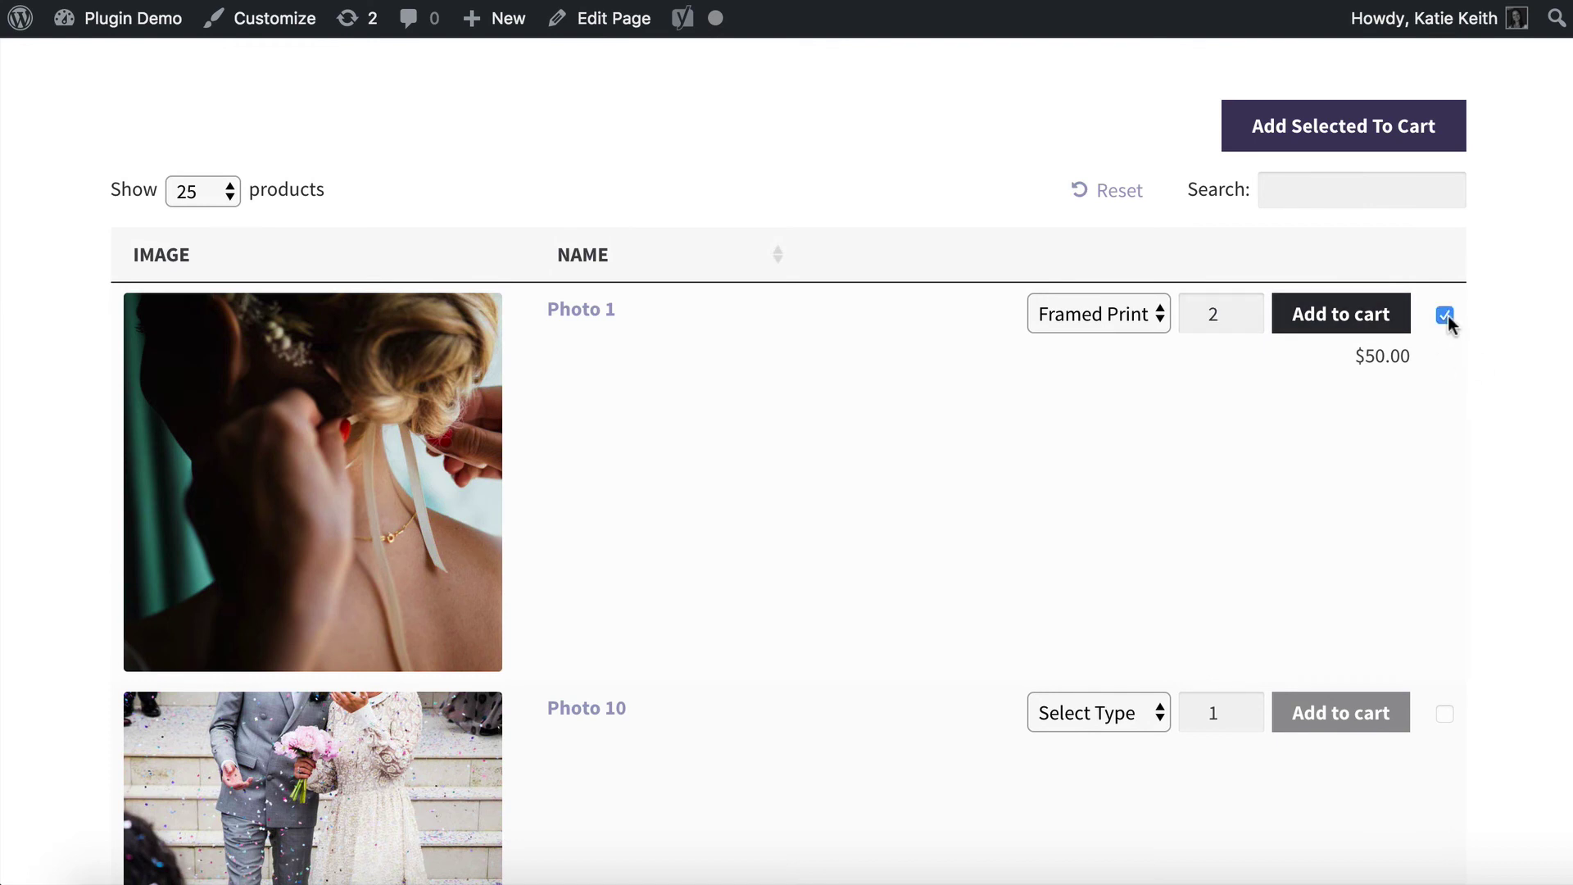
left_click(1445, 317)
left_click(1354, 318)
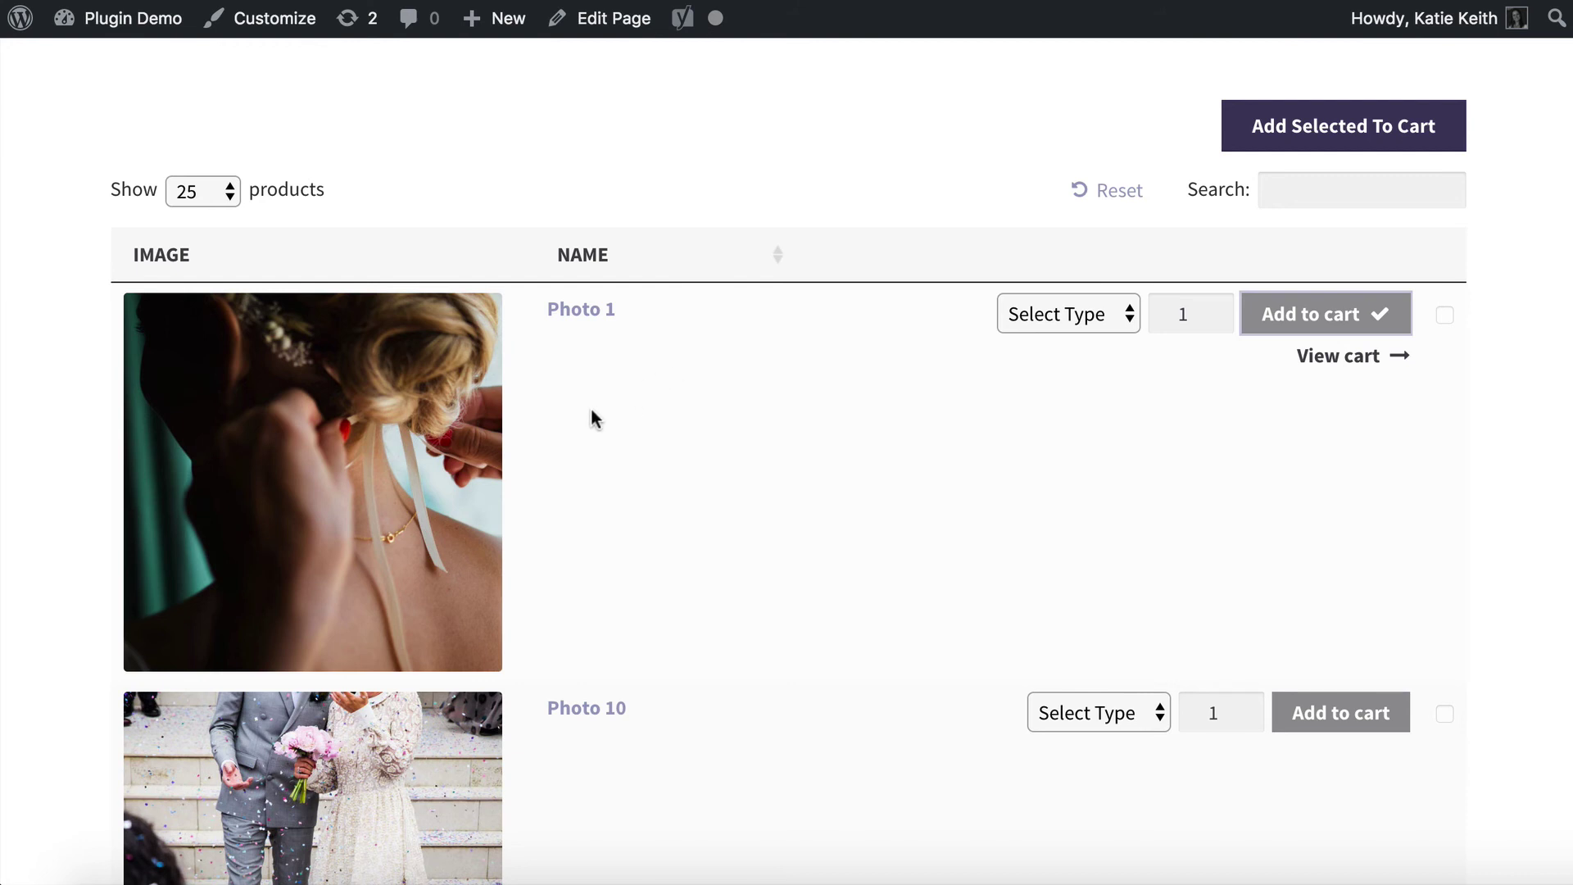
- Open Photo 1's product page from its name and look at its options with the type set to Digital Image
mouse_move(379, 396)
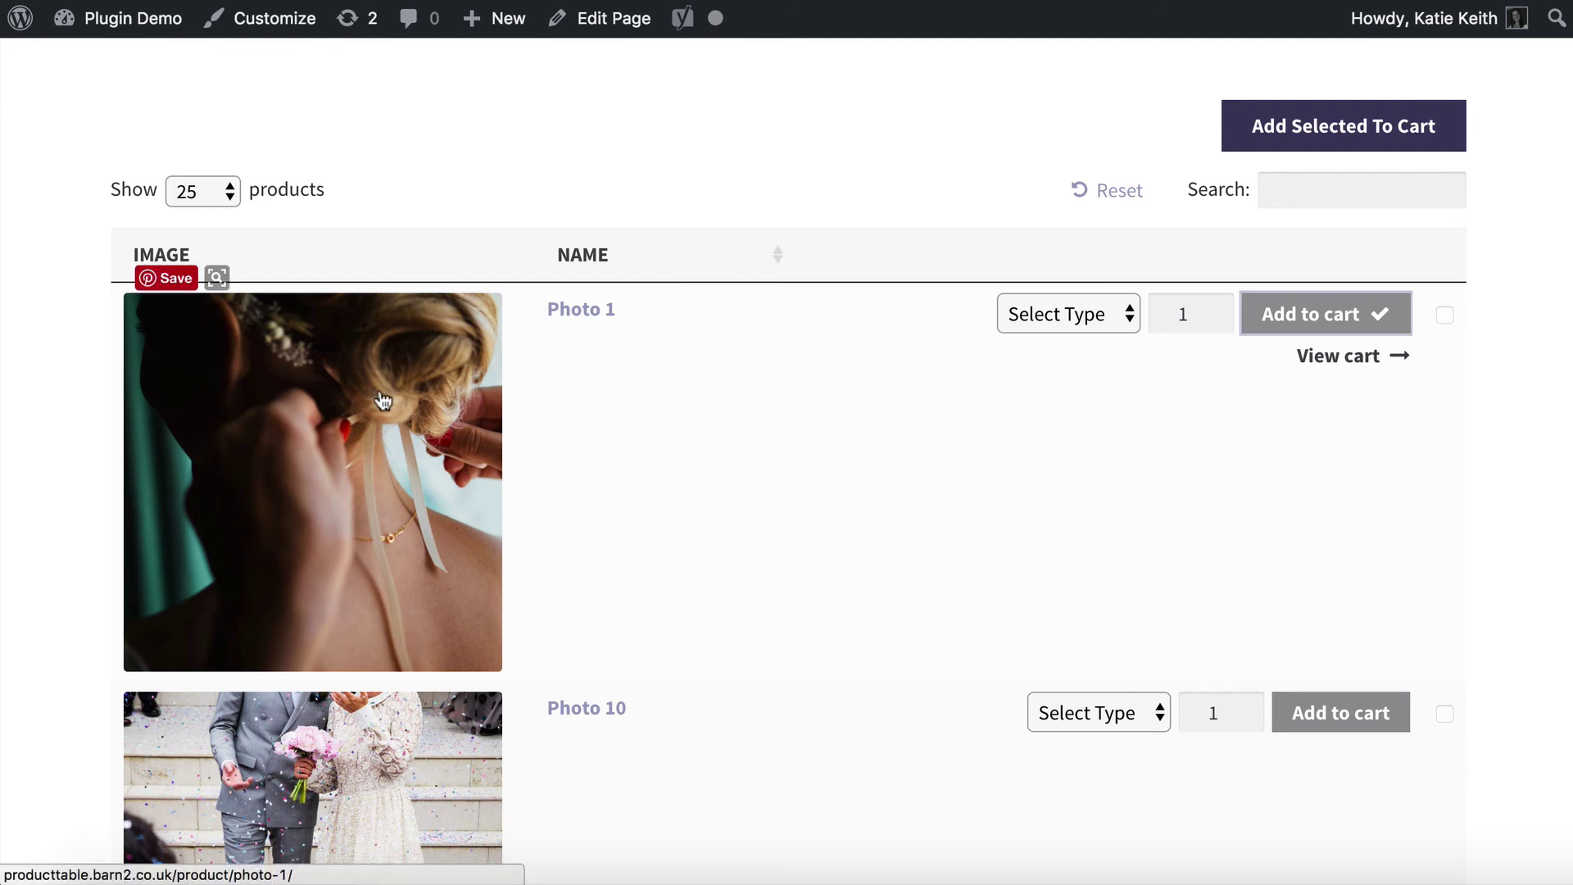
left_click(579, 319)
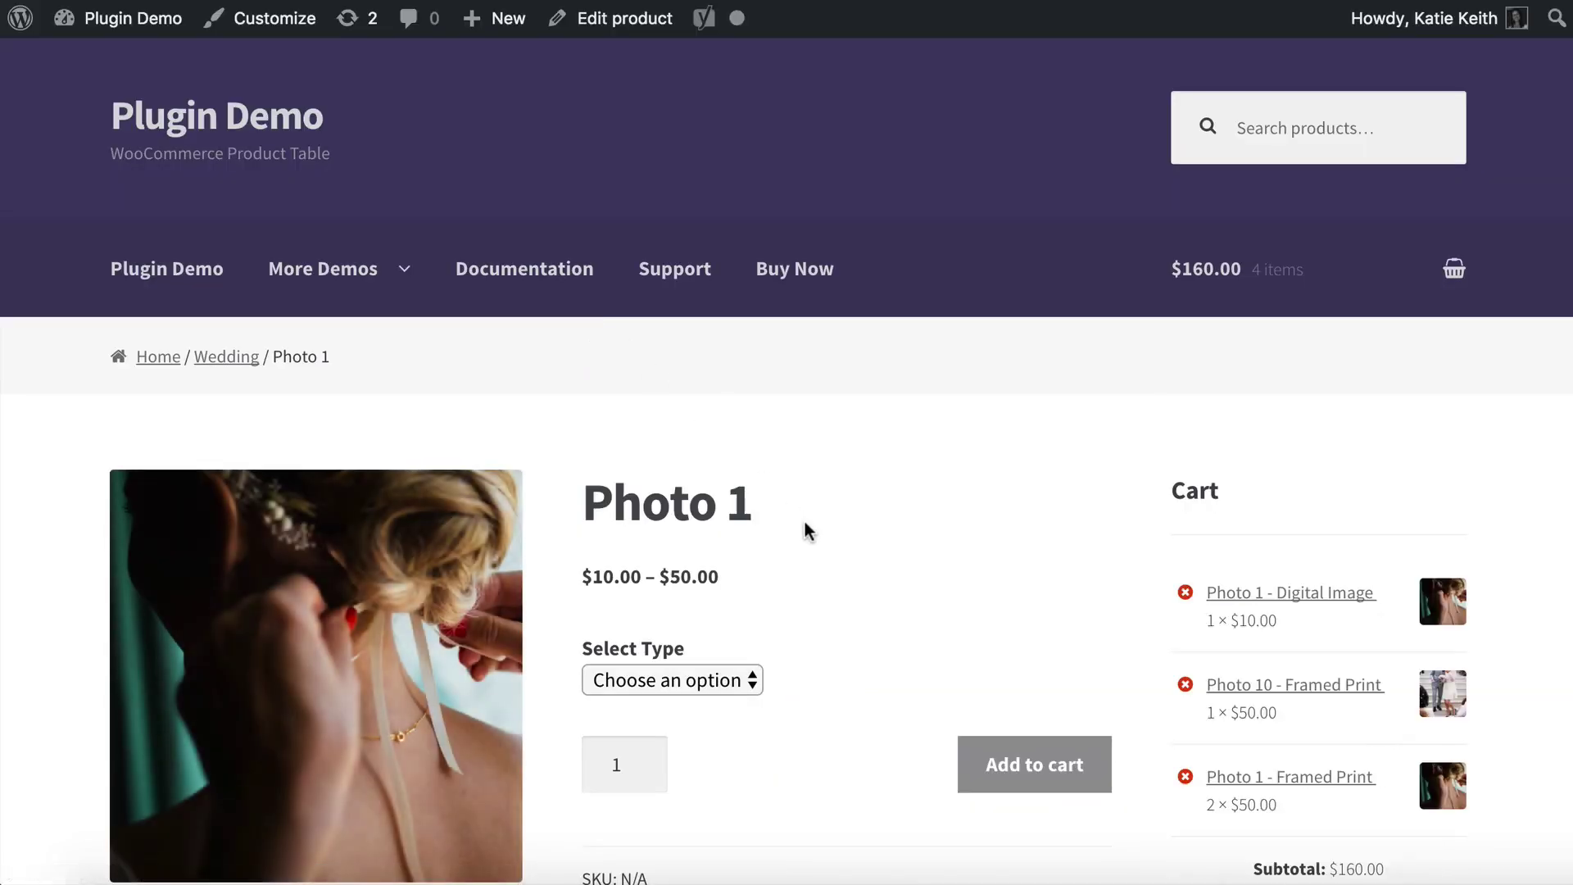
scroll(805, 522, "down", 3)
scroll(804, 523, "up", 2)
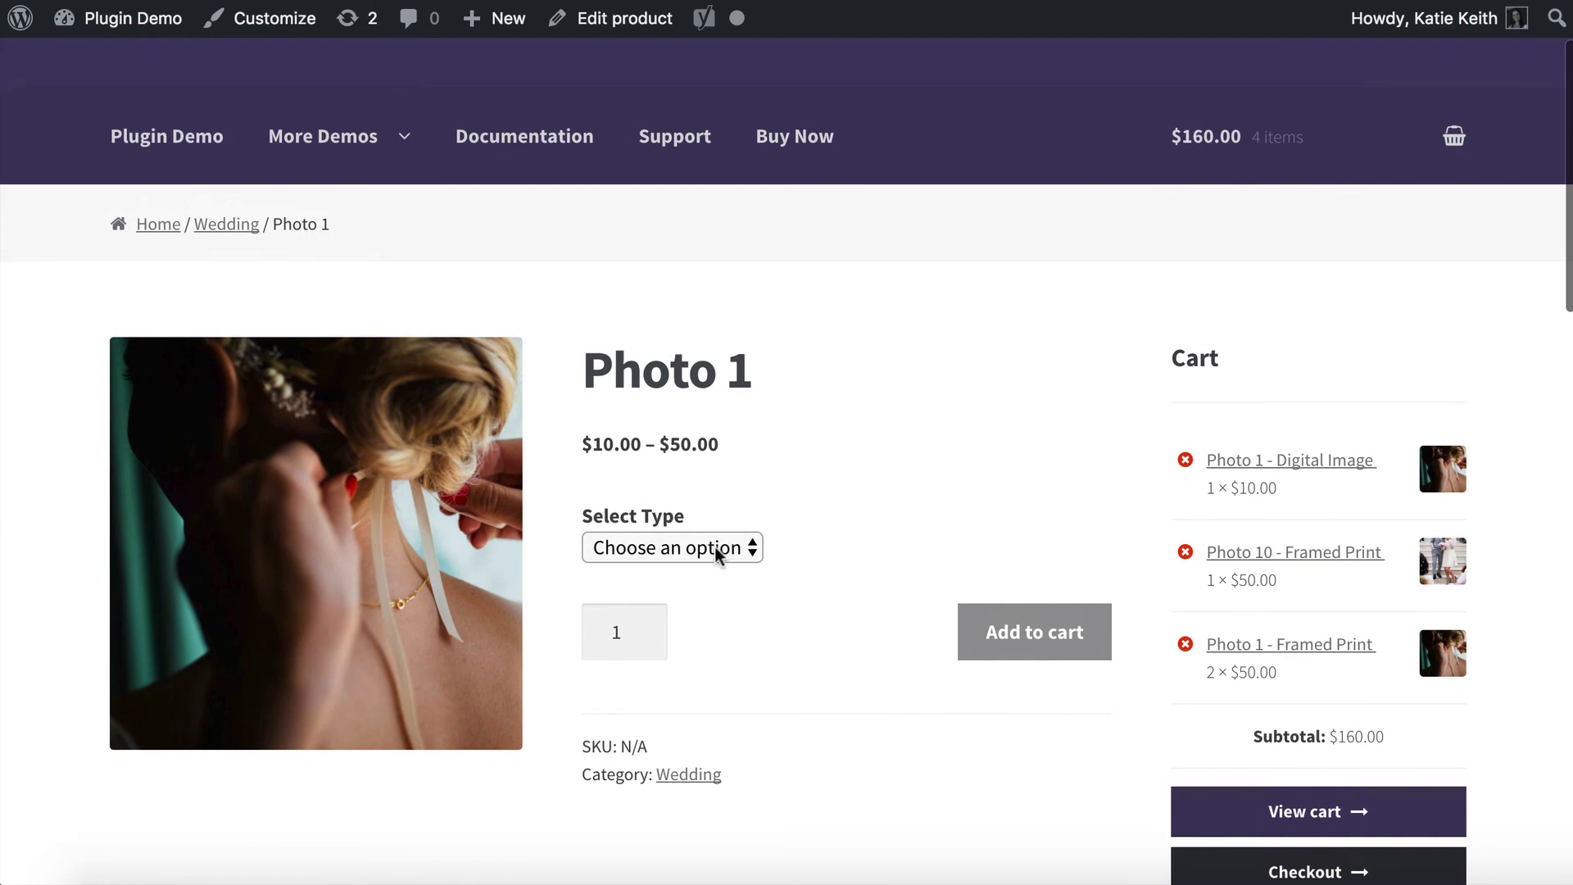
left_click(706, 551)
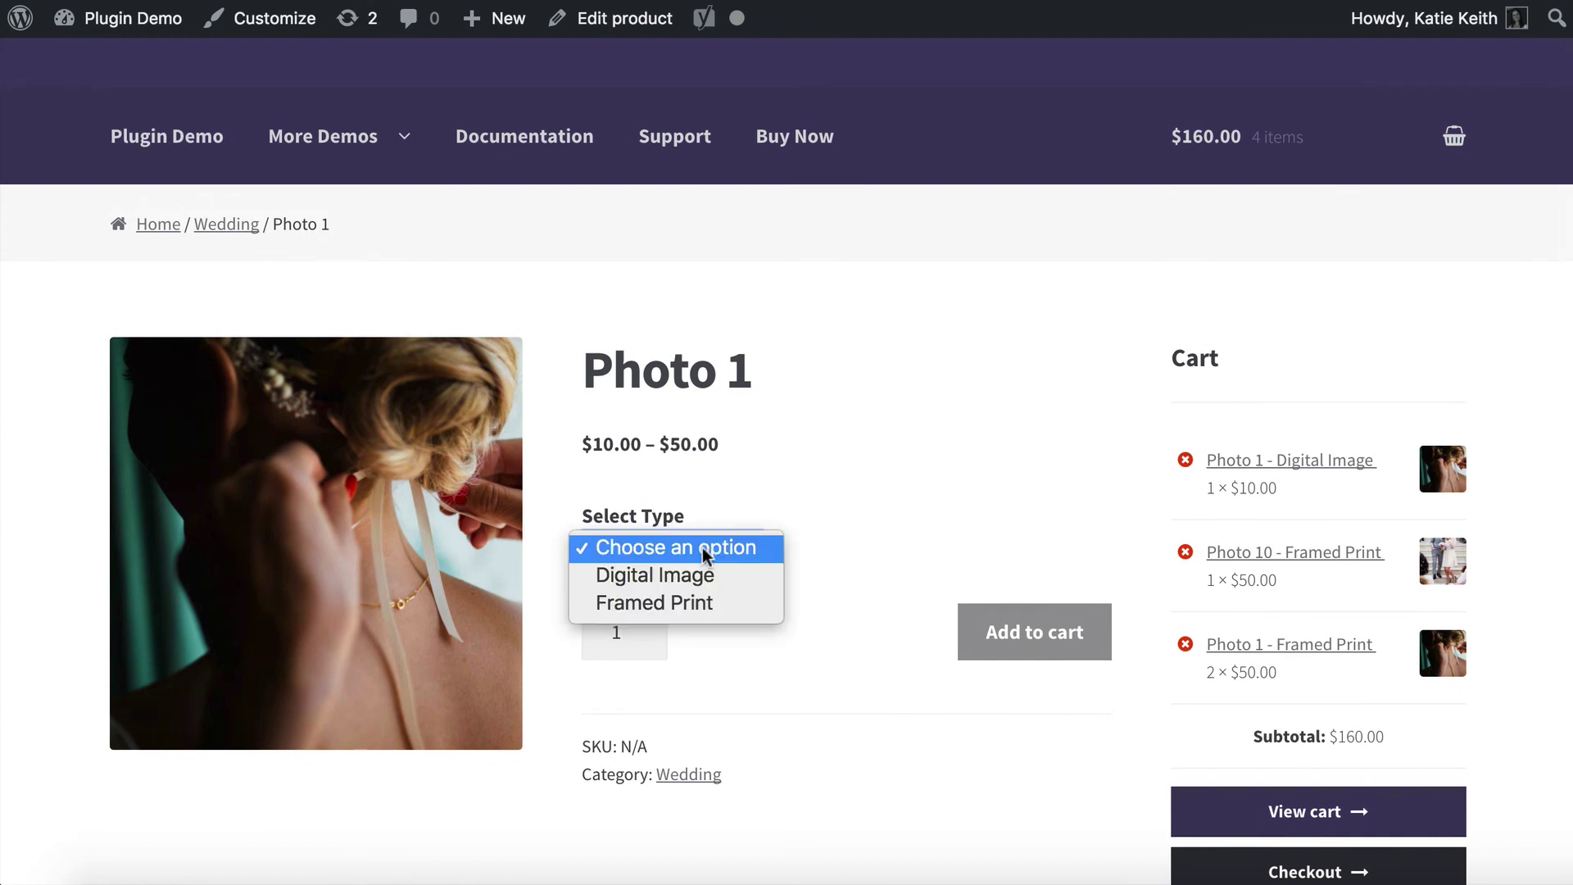
key("Escape")
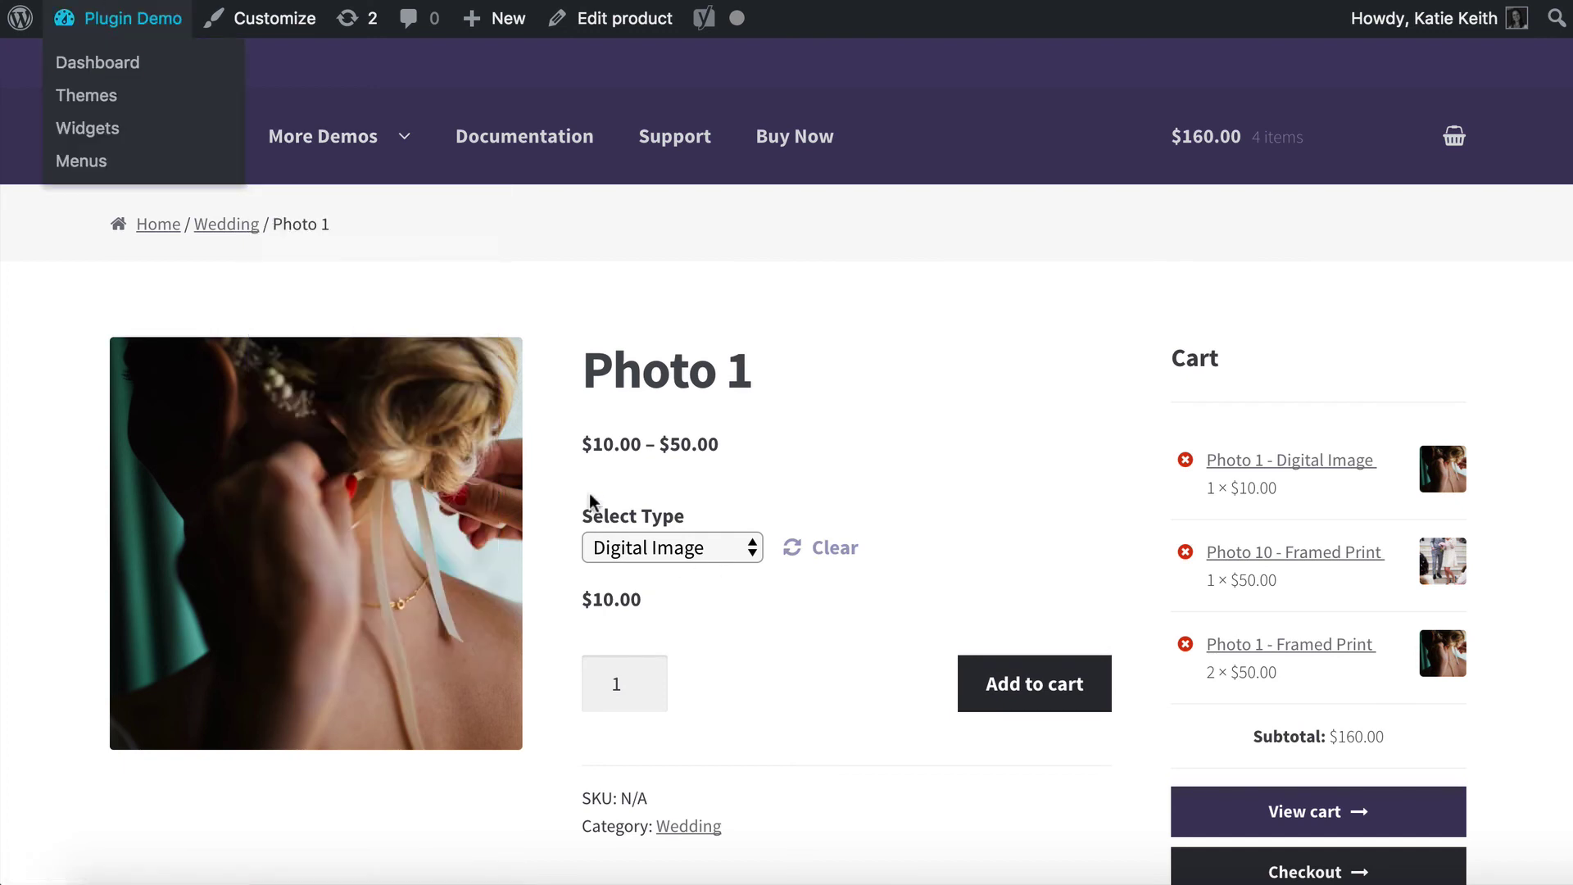
left_click(654, 547)
left_click(648, 572)
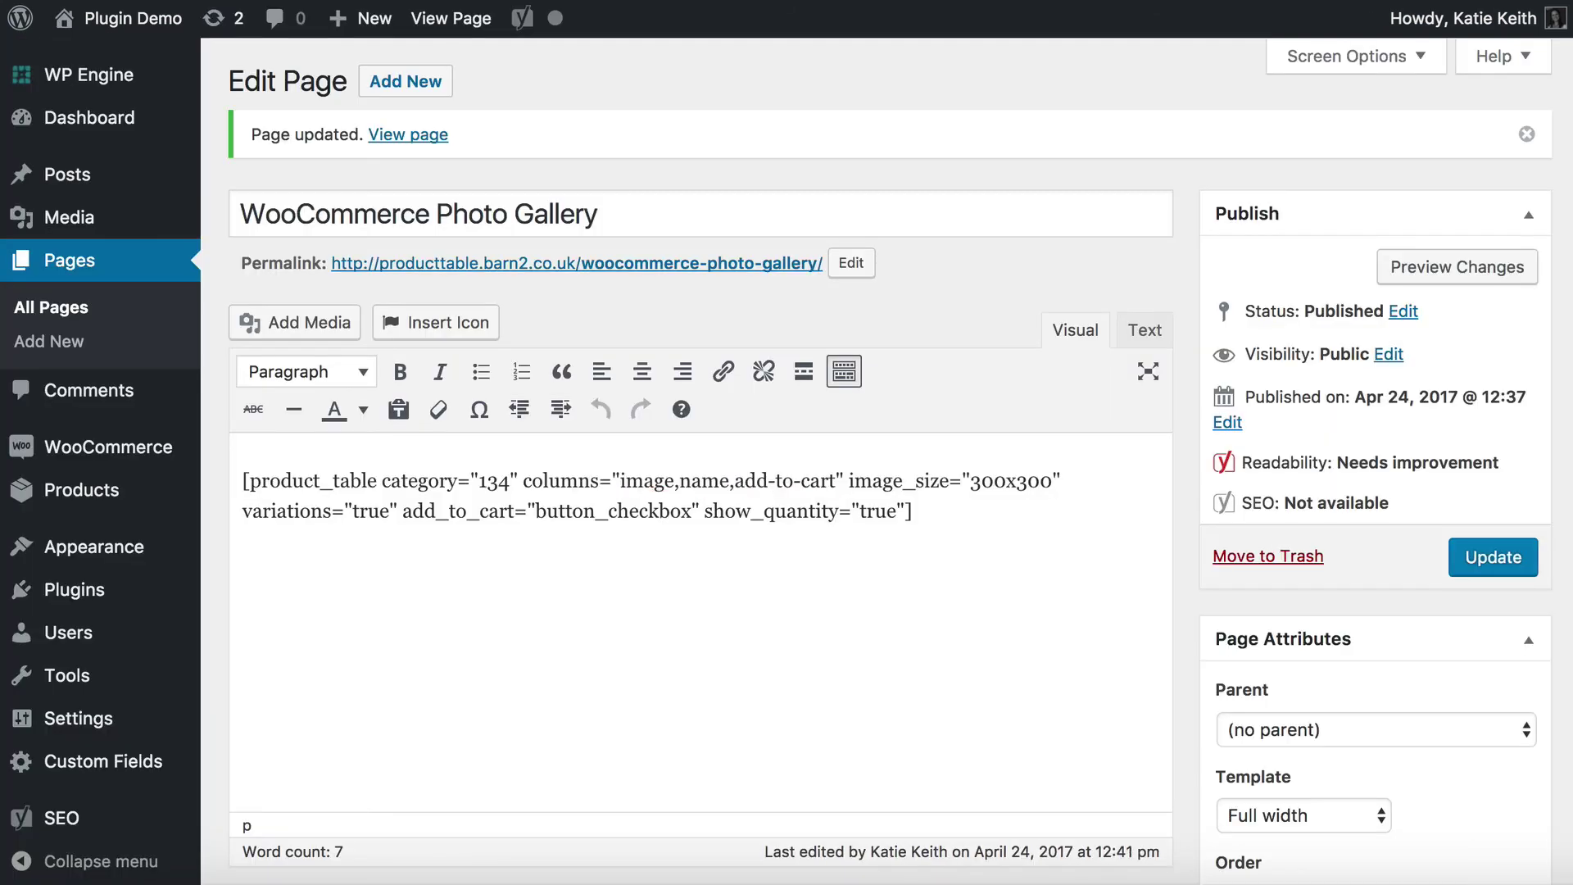
- Add links="false" to the end of the product table shortcode, update the page and return to the live gallery
left_click(908, 511)
type("lin")
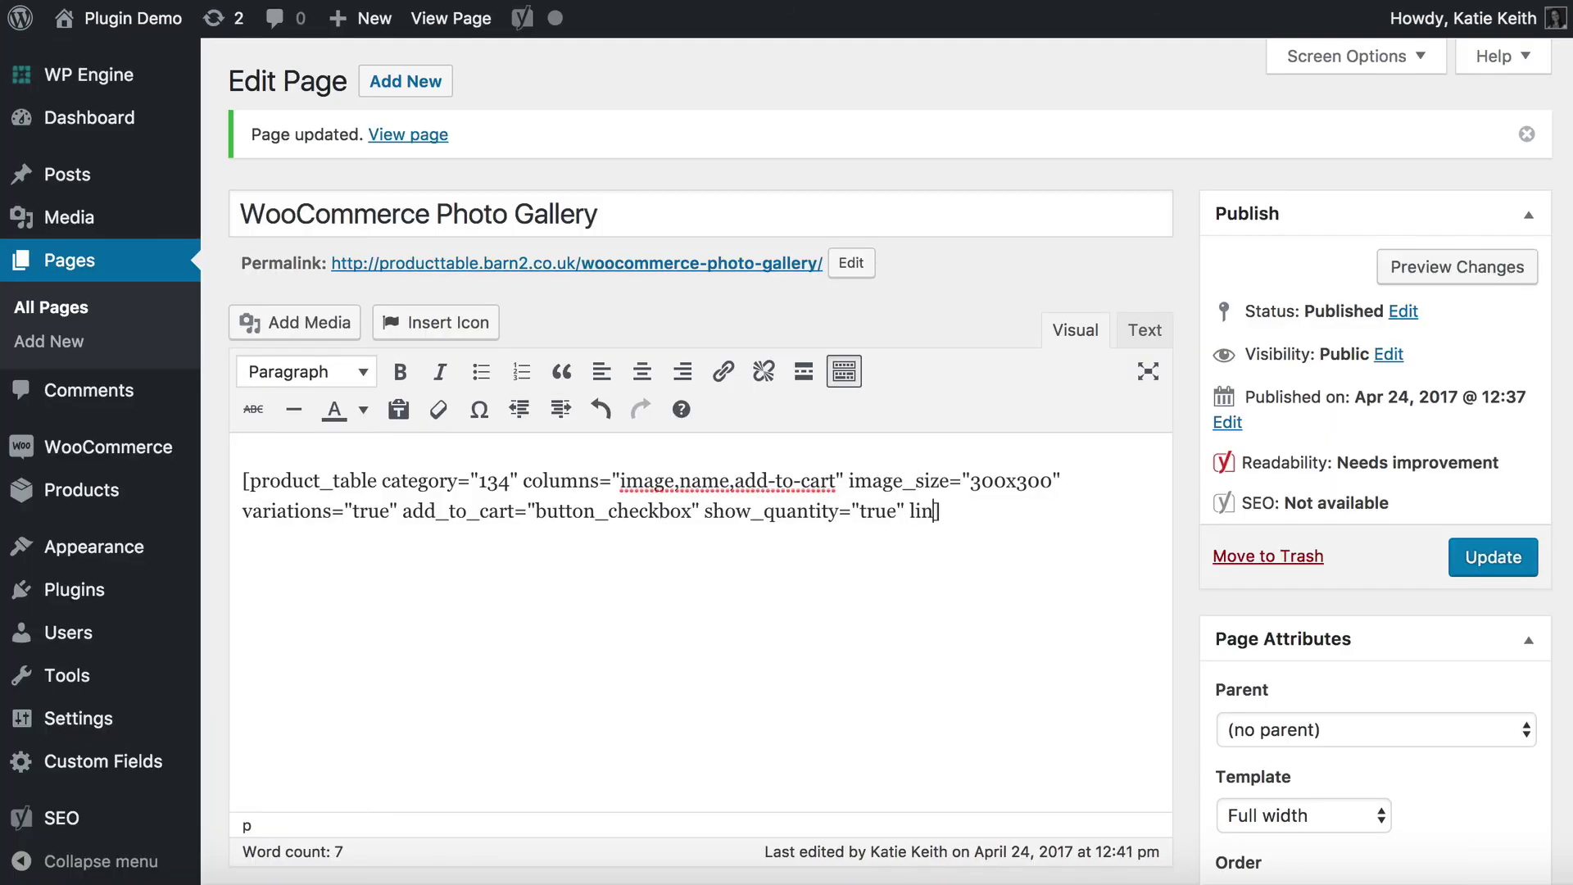
type("ks=\"true")
key("BackSpace")
key("BackSpace")
key("BackSpace")
key("BackSpace")
type("false\"")
left_click(1485, 558)
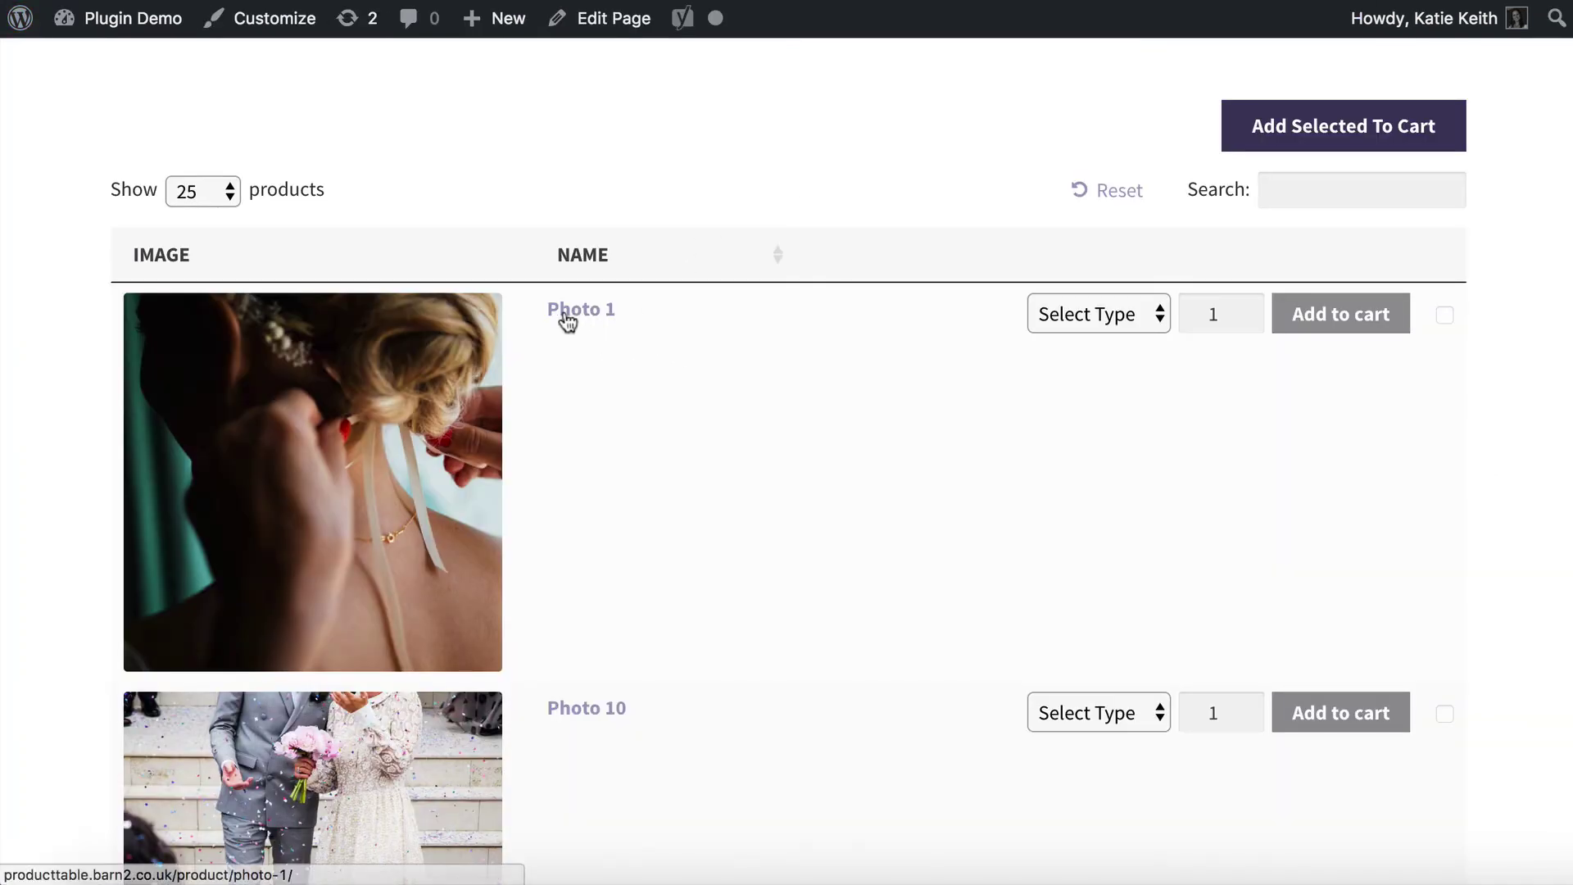
- Change the links value in the product table shortcode to "none", update the page and reload the live gallery
mouse_move(374, 430)
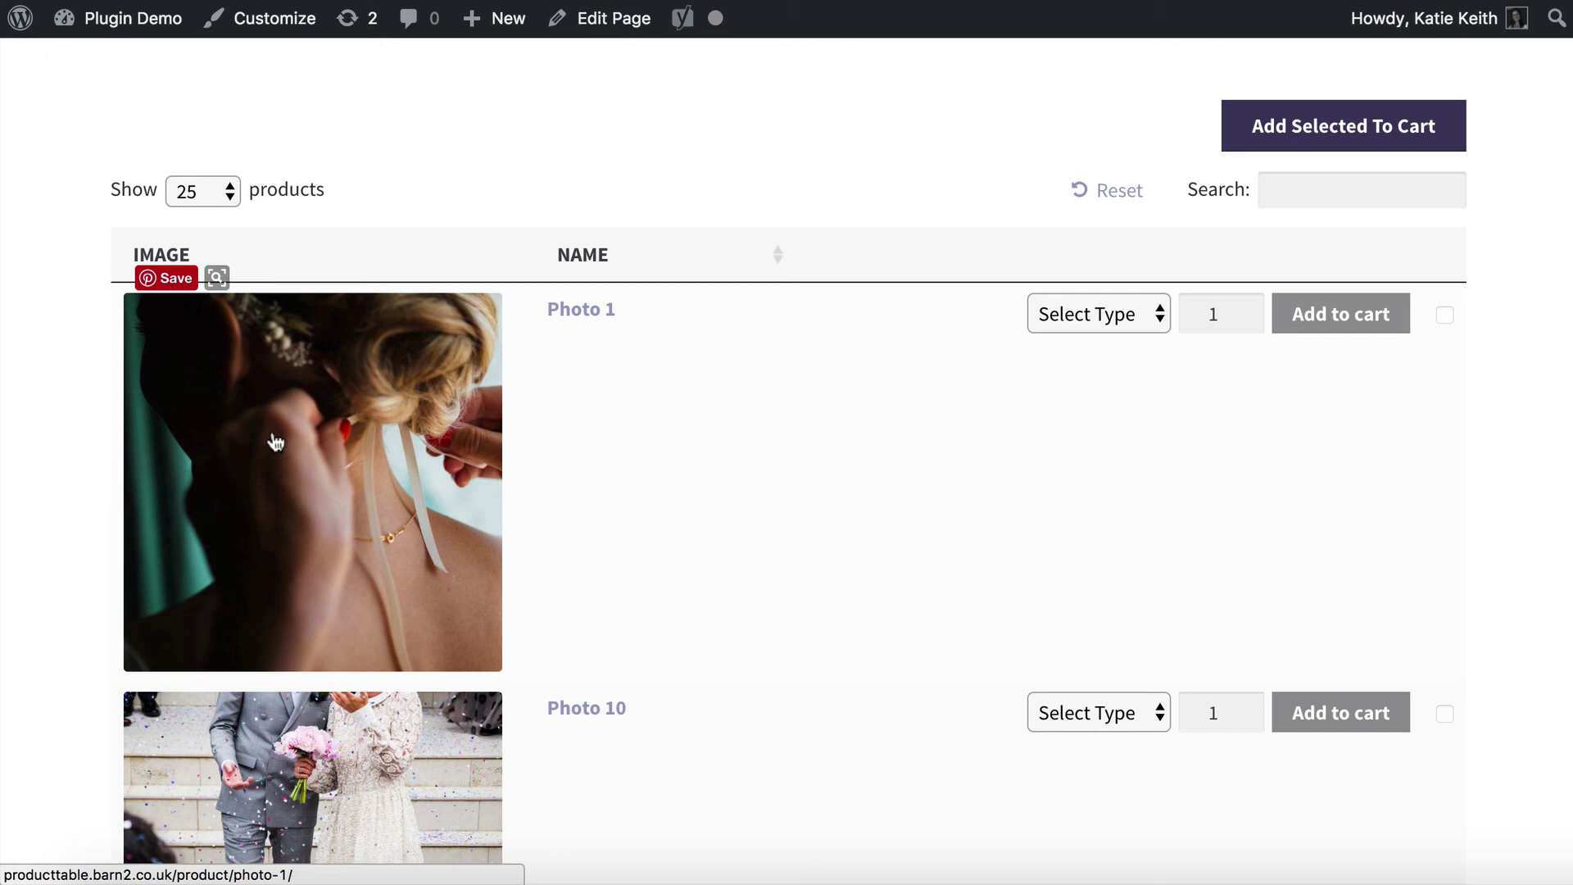
left_click(609, 319)
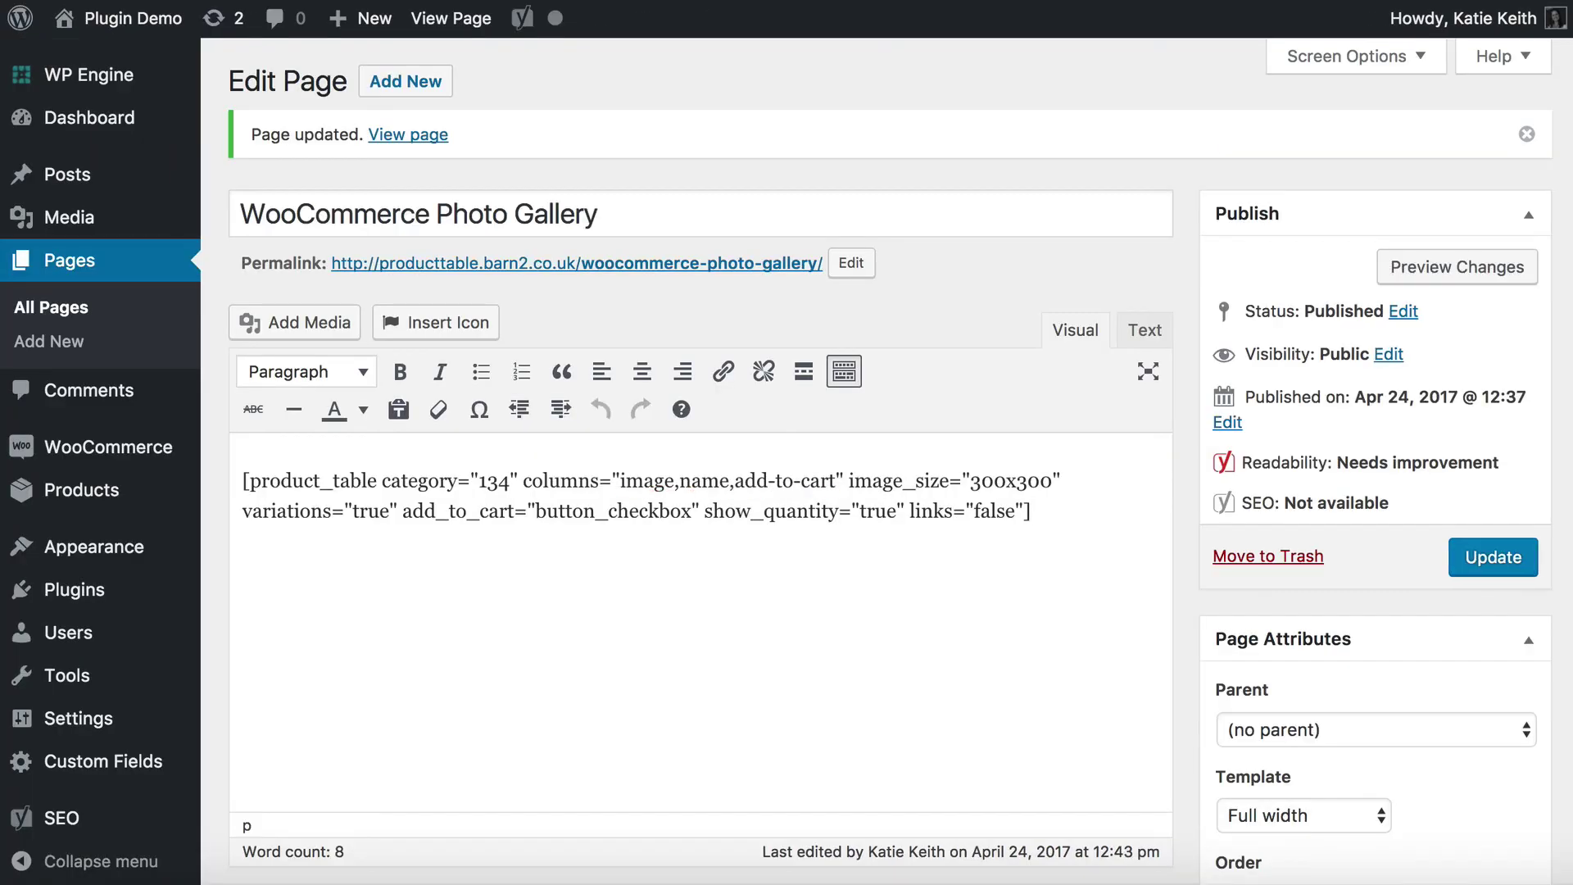
double_click(993, 513)
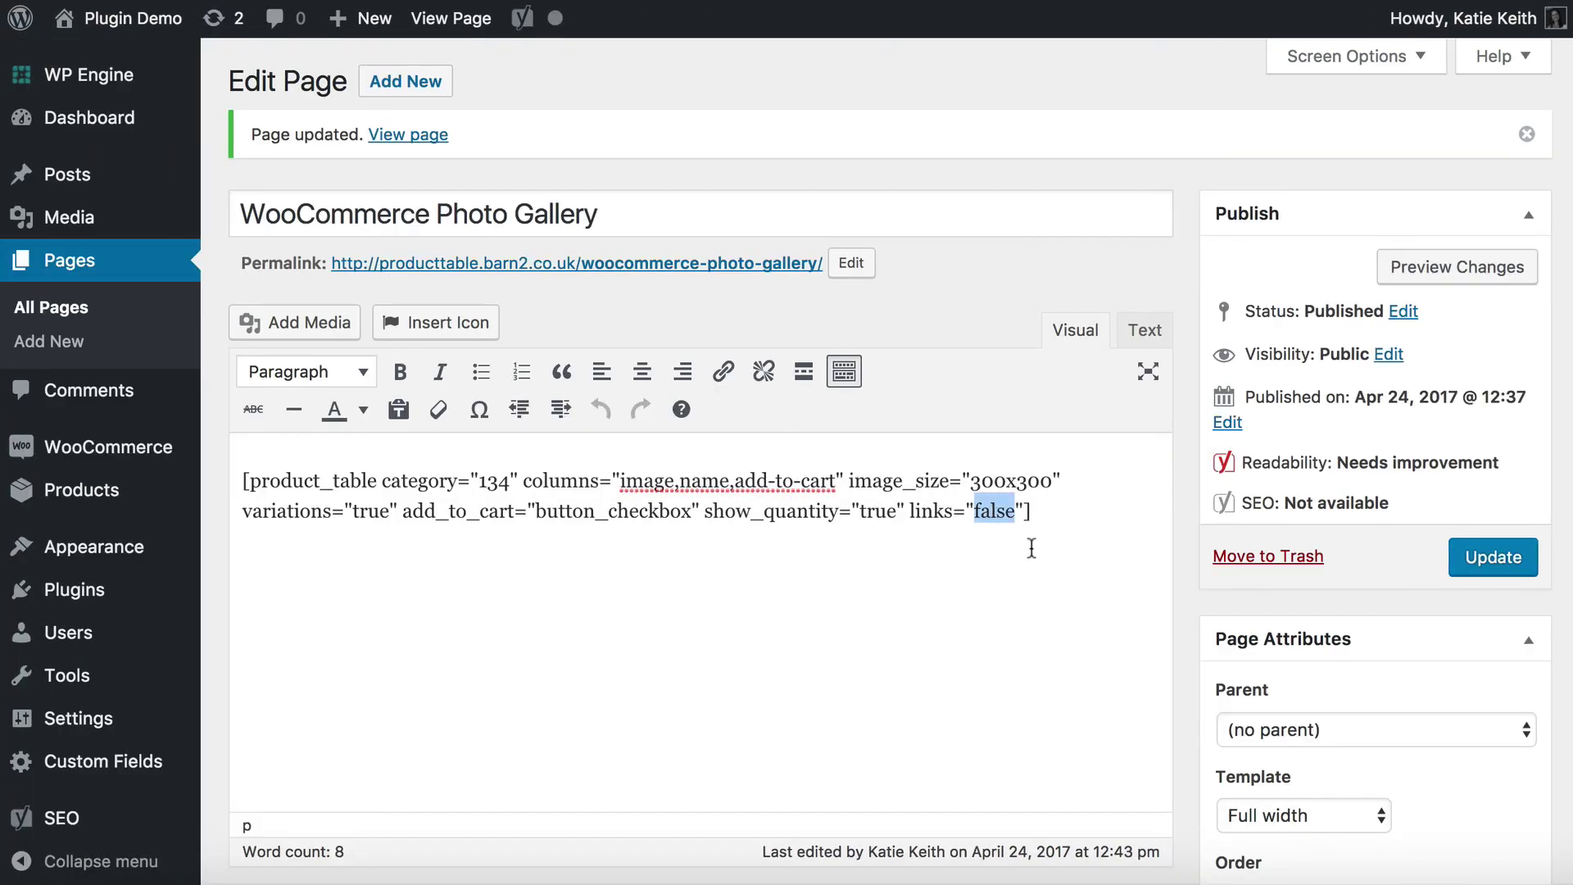
type("none")
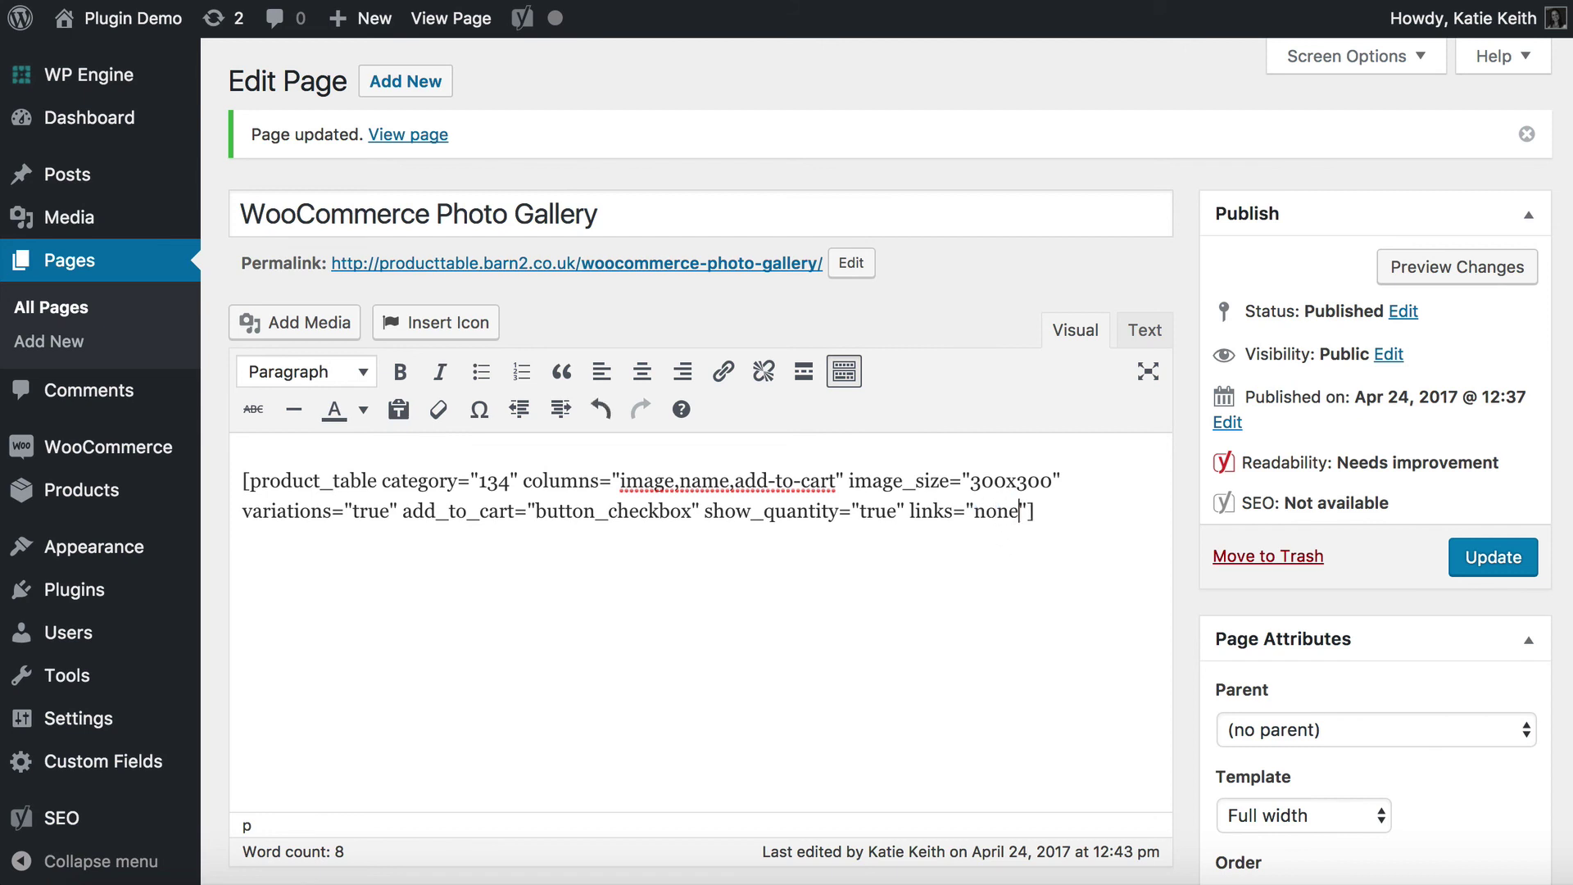
left_click(1452, 559)
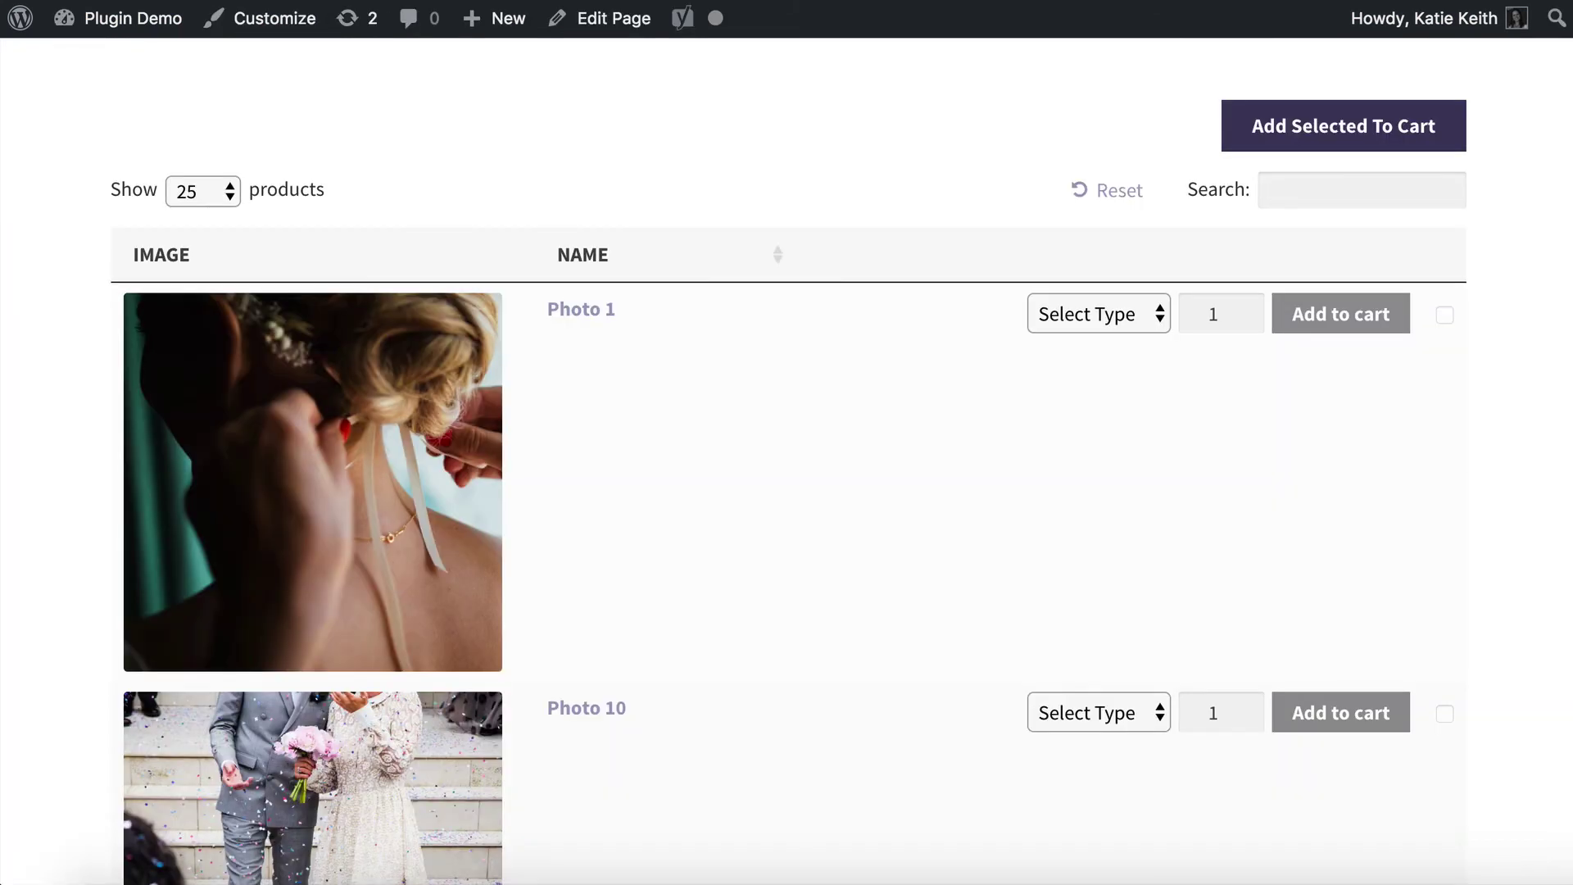
key("super+r")
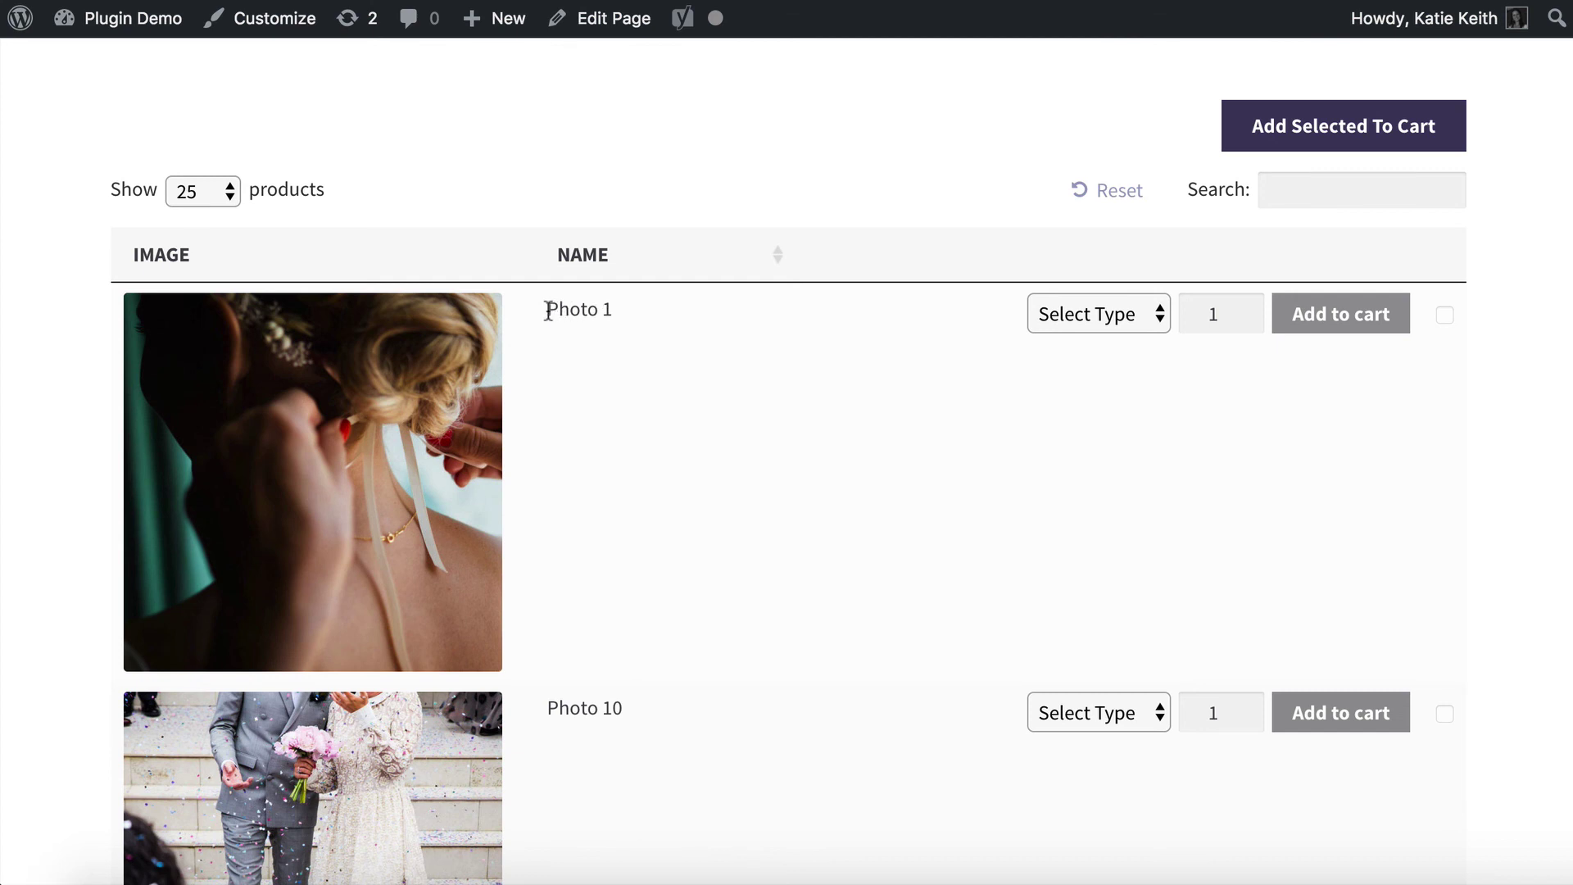
- Check on the live gallery whether Photo 1's name still links to its product page
left_click_drag(544, 310, 664, 313)
left_click(576, 316)
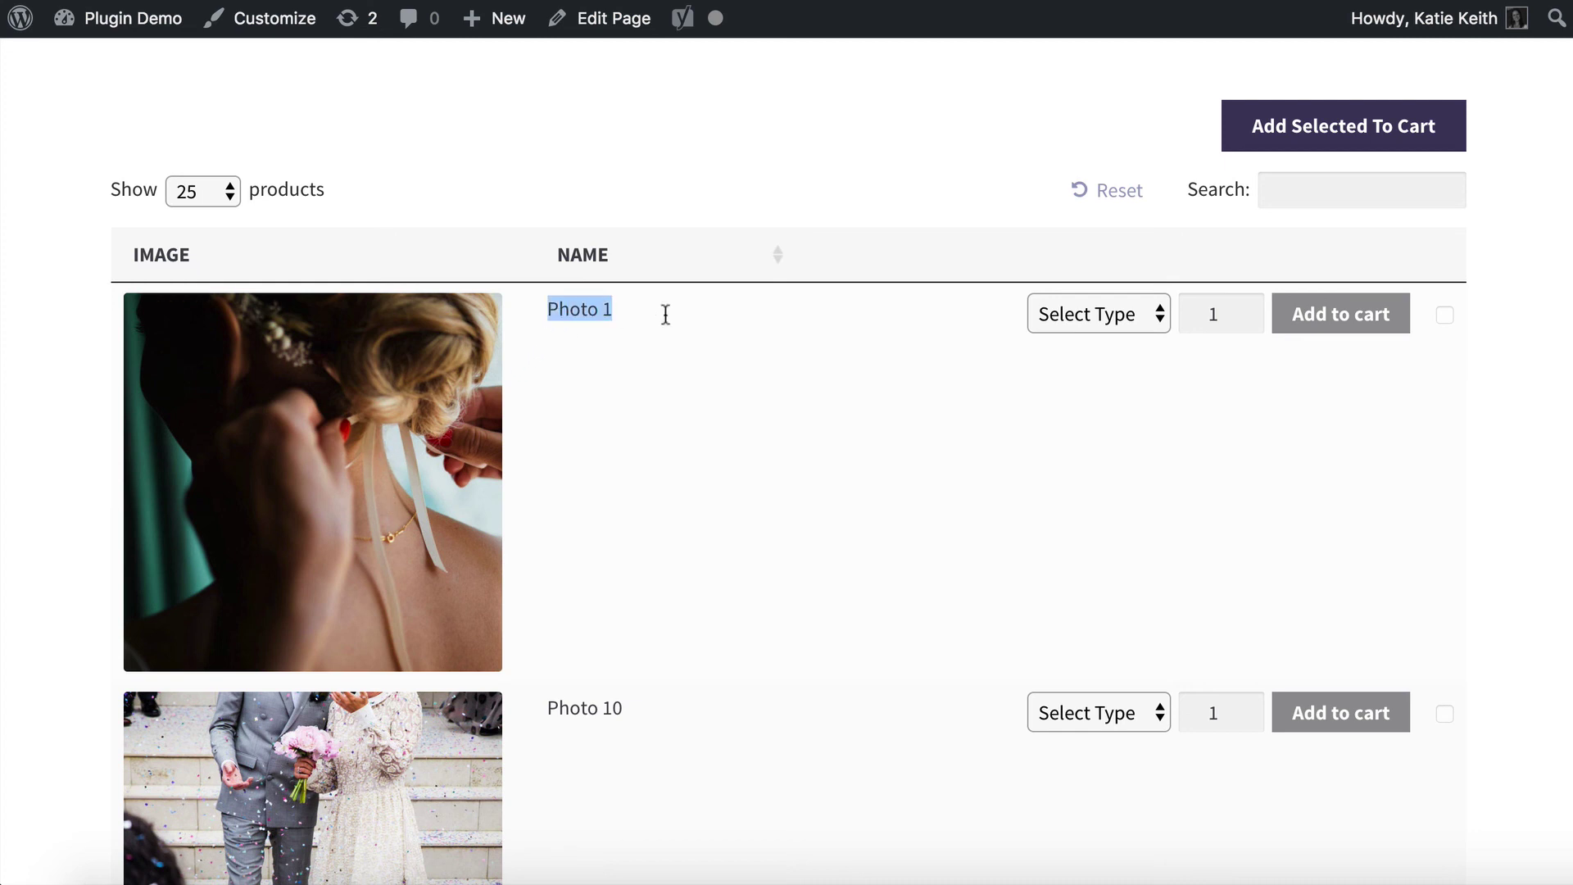
left_click(668, 315)
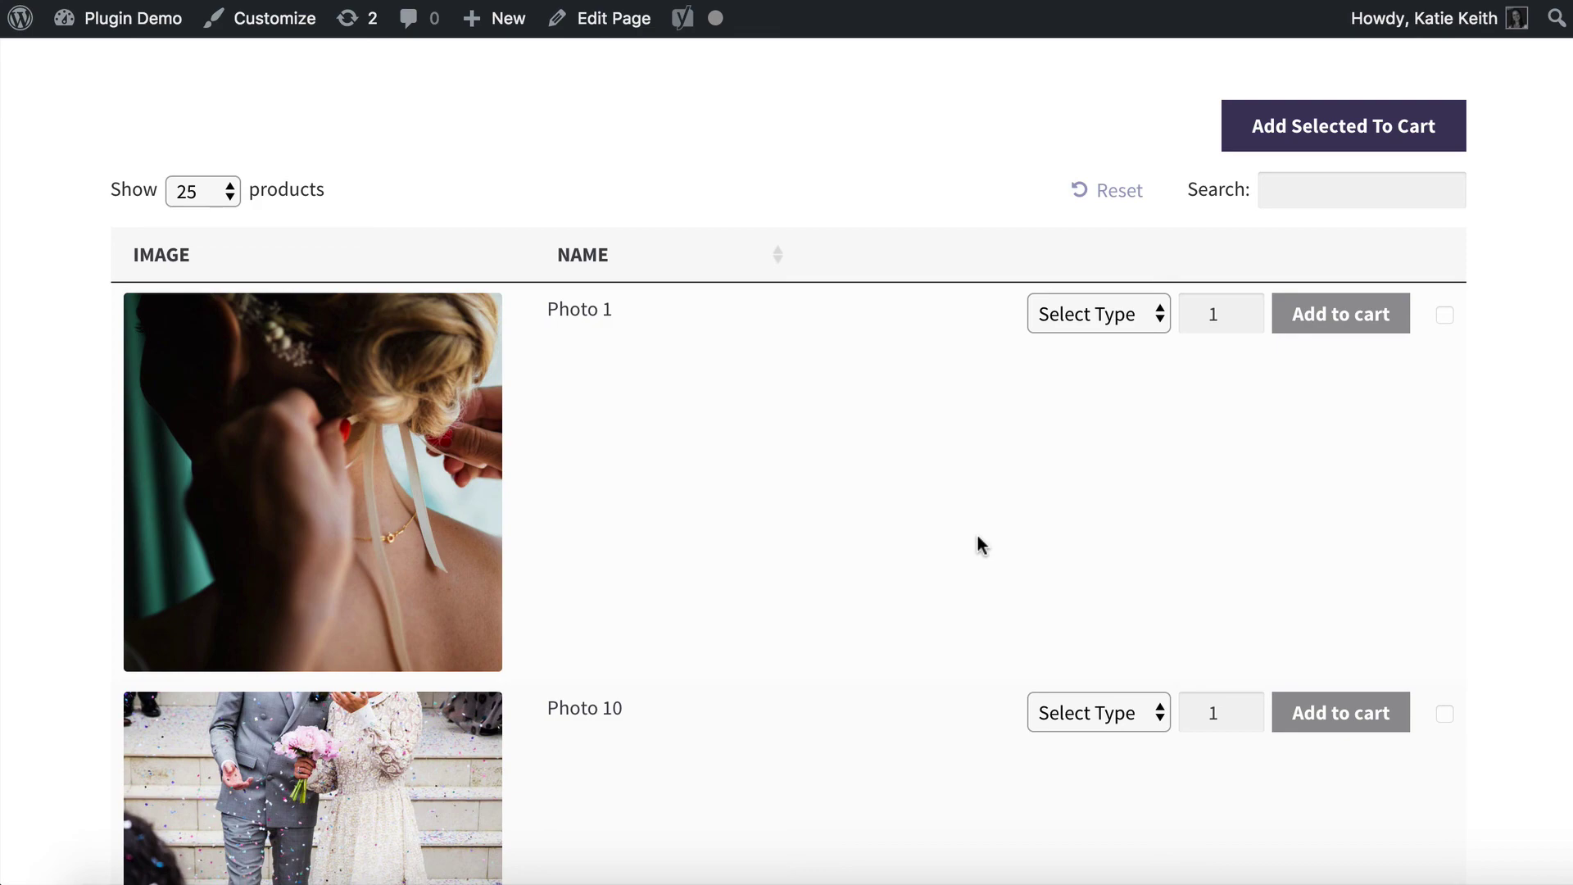
- Look through all the photo rows of the live gallery and return to the start of the table
scroll(978, 537, "down", 13)
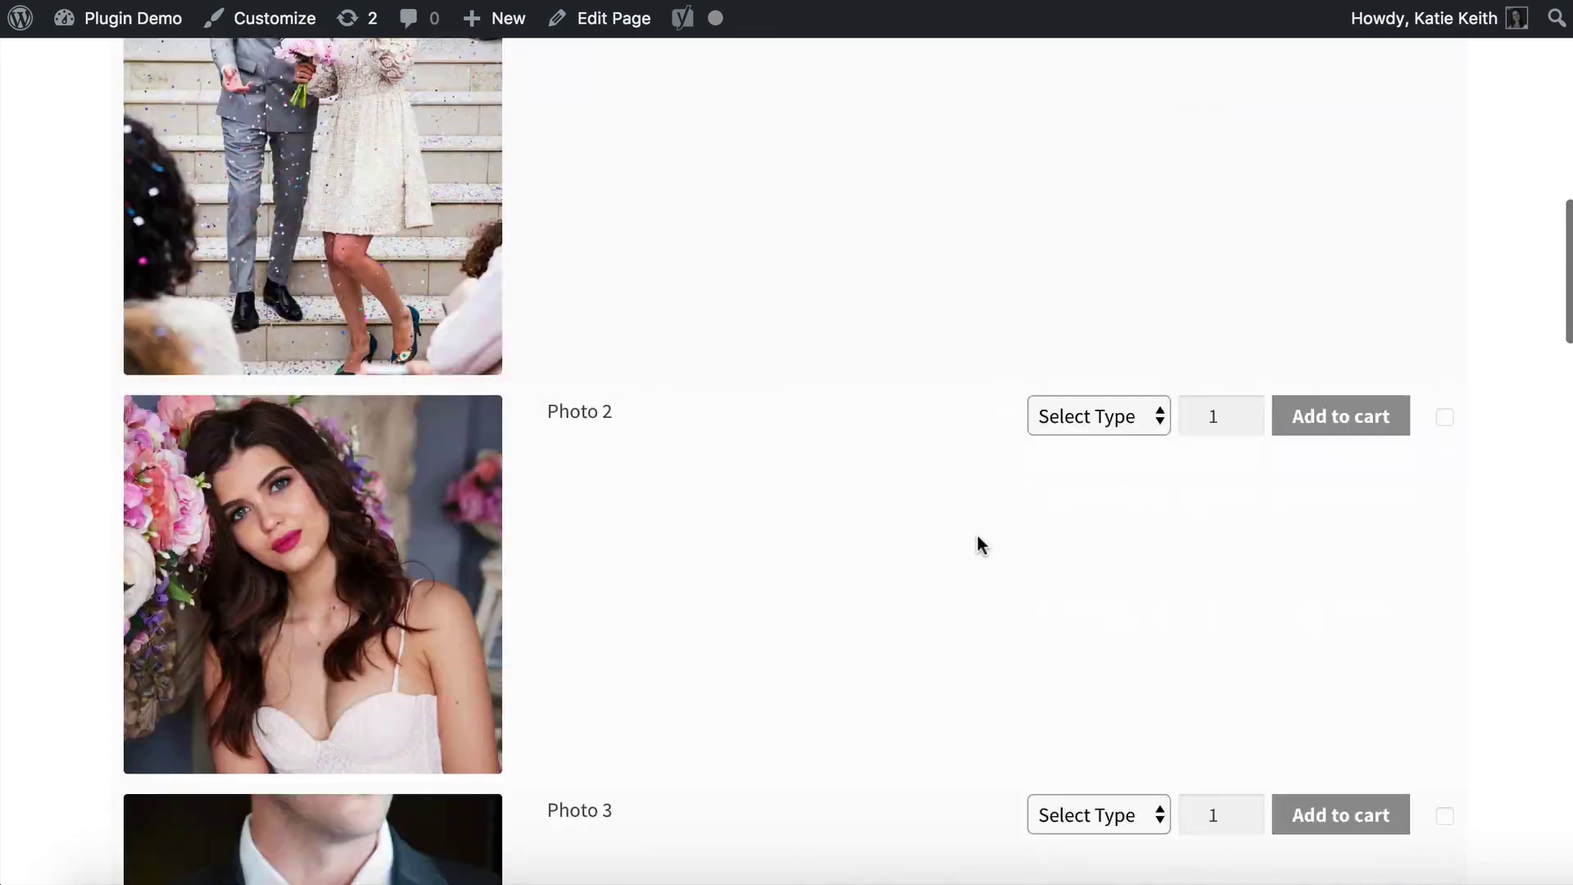
scroll(978, 538, "down", 20)
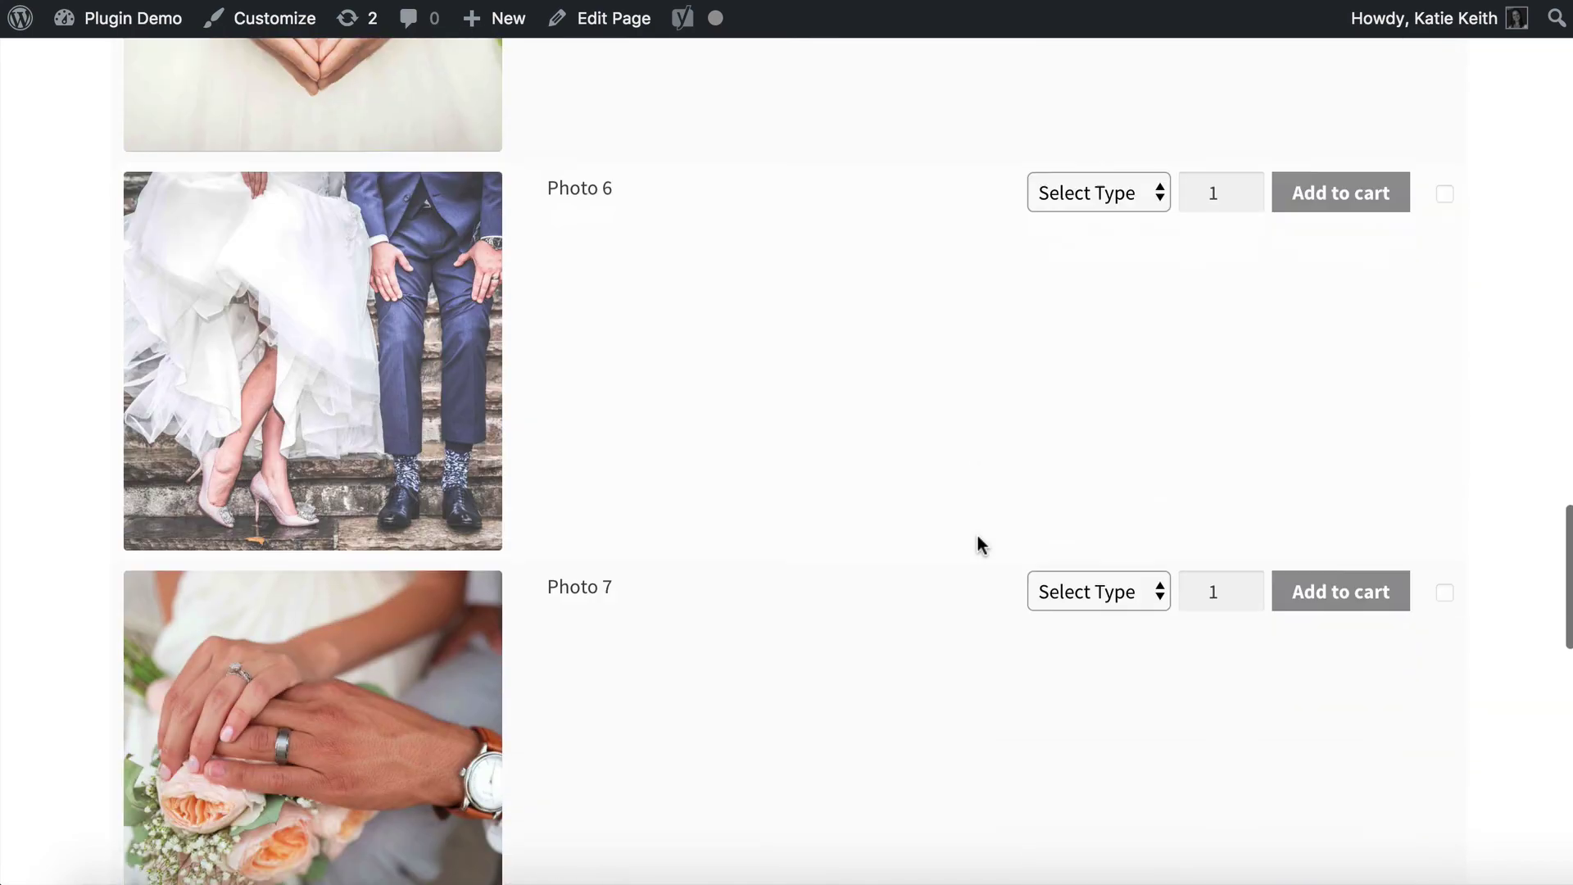
scroll(977, 534, "down", 10)
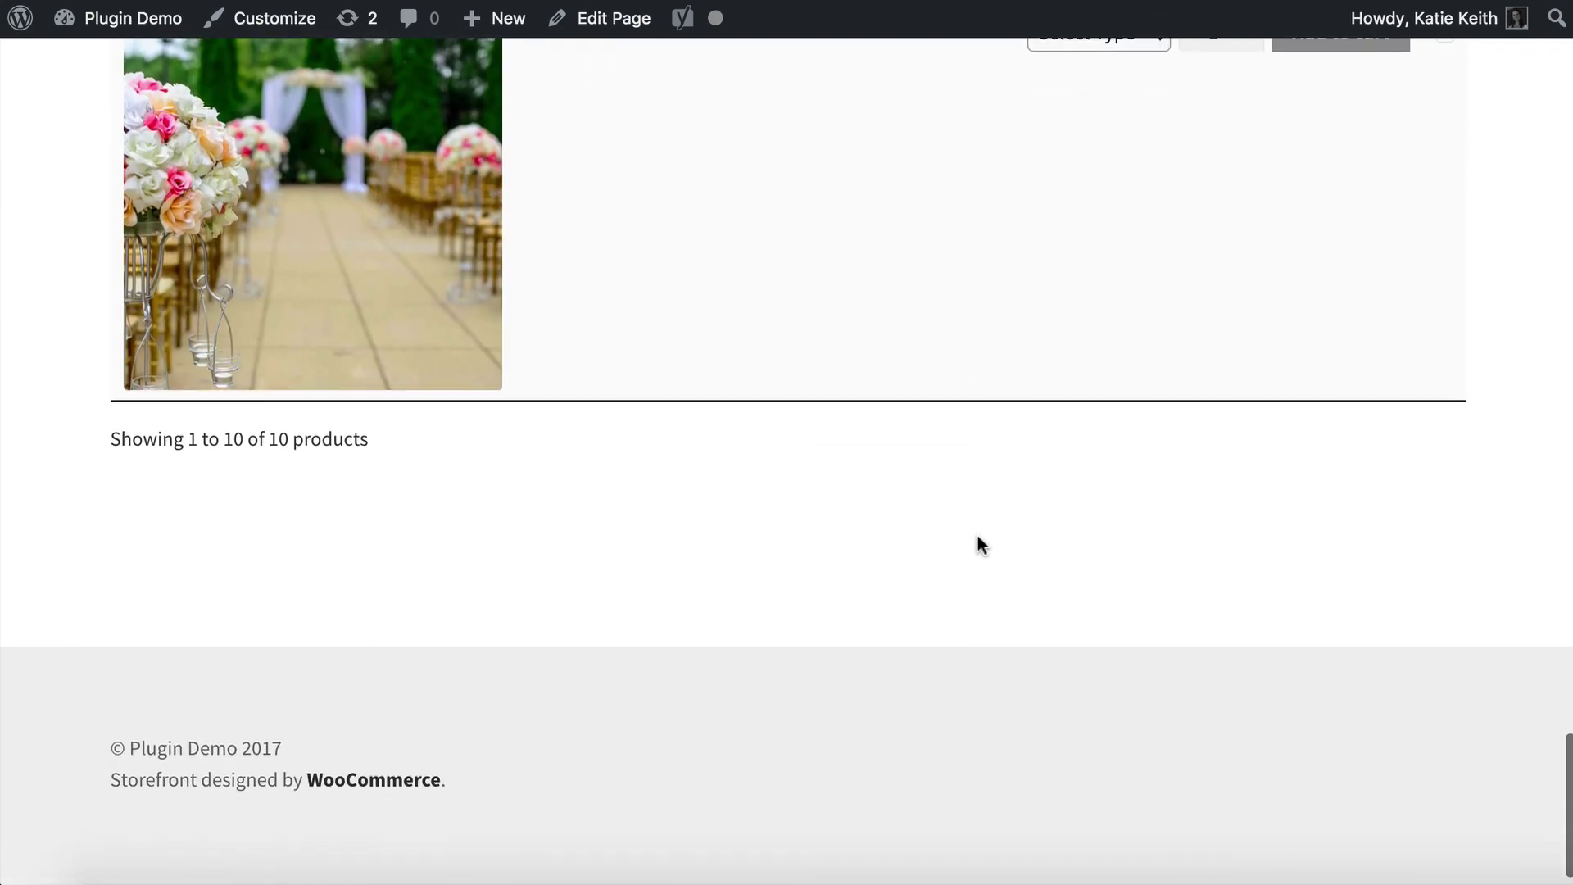
scroll(977, 534, "up", 5)
scroll(978, 538, "up", 8)
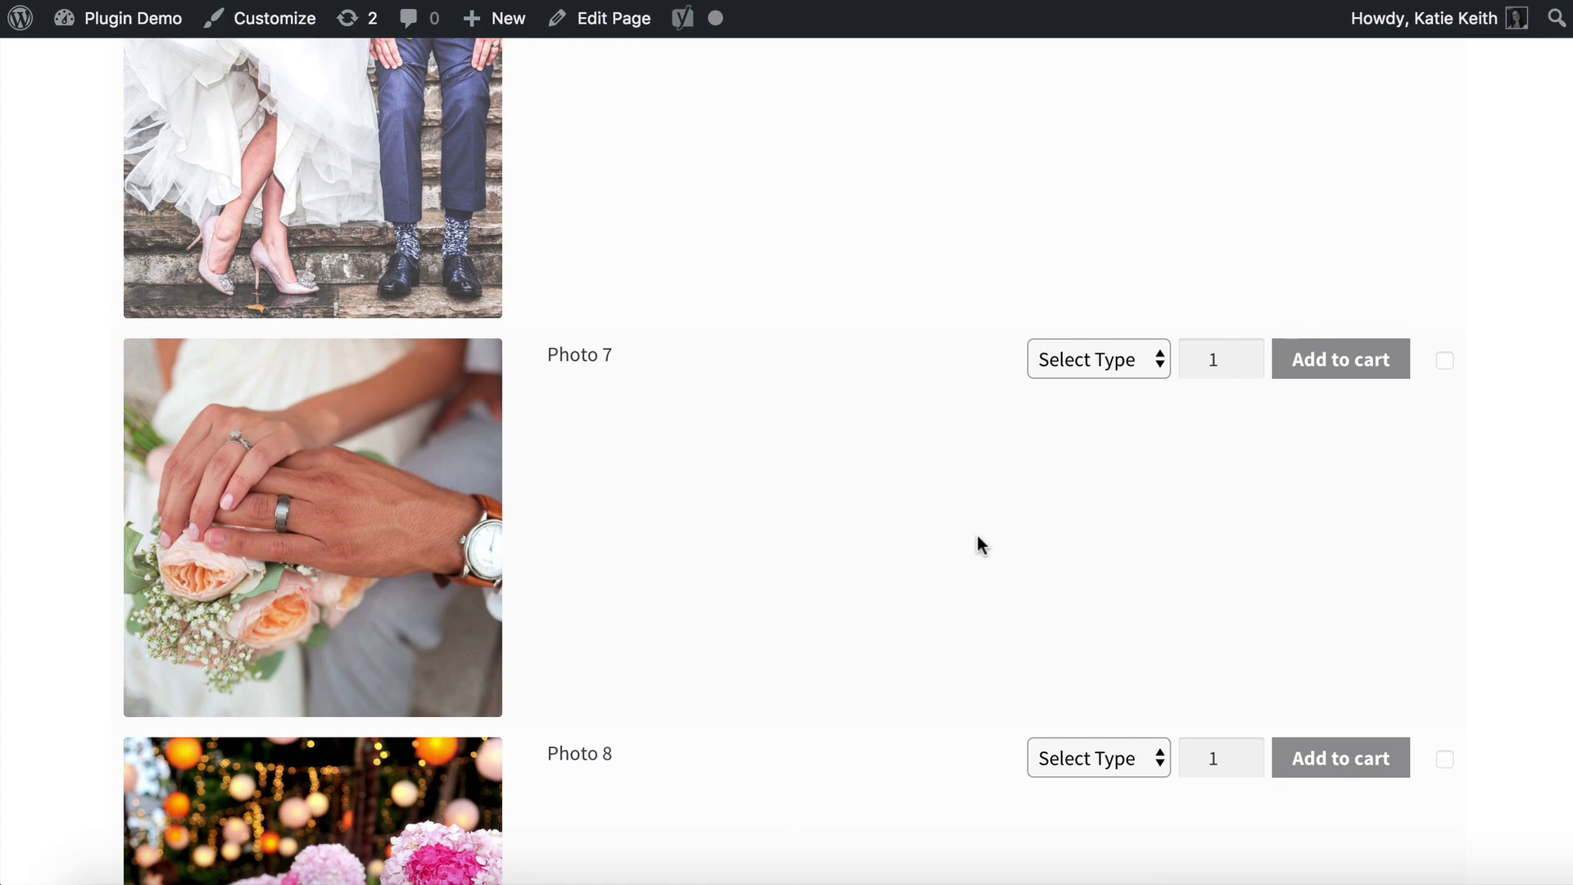
scroll(978, 538, "down", 1)
scroll(978, 538, "up", 20)
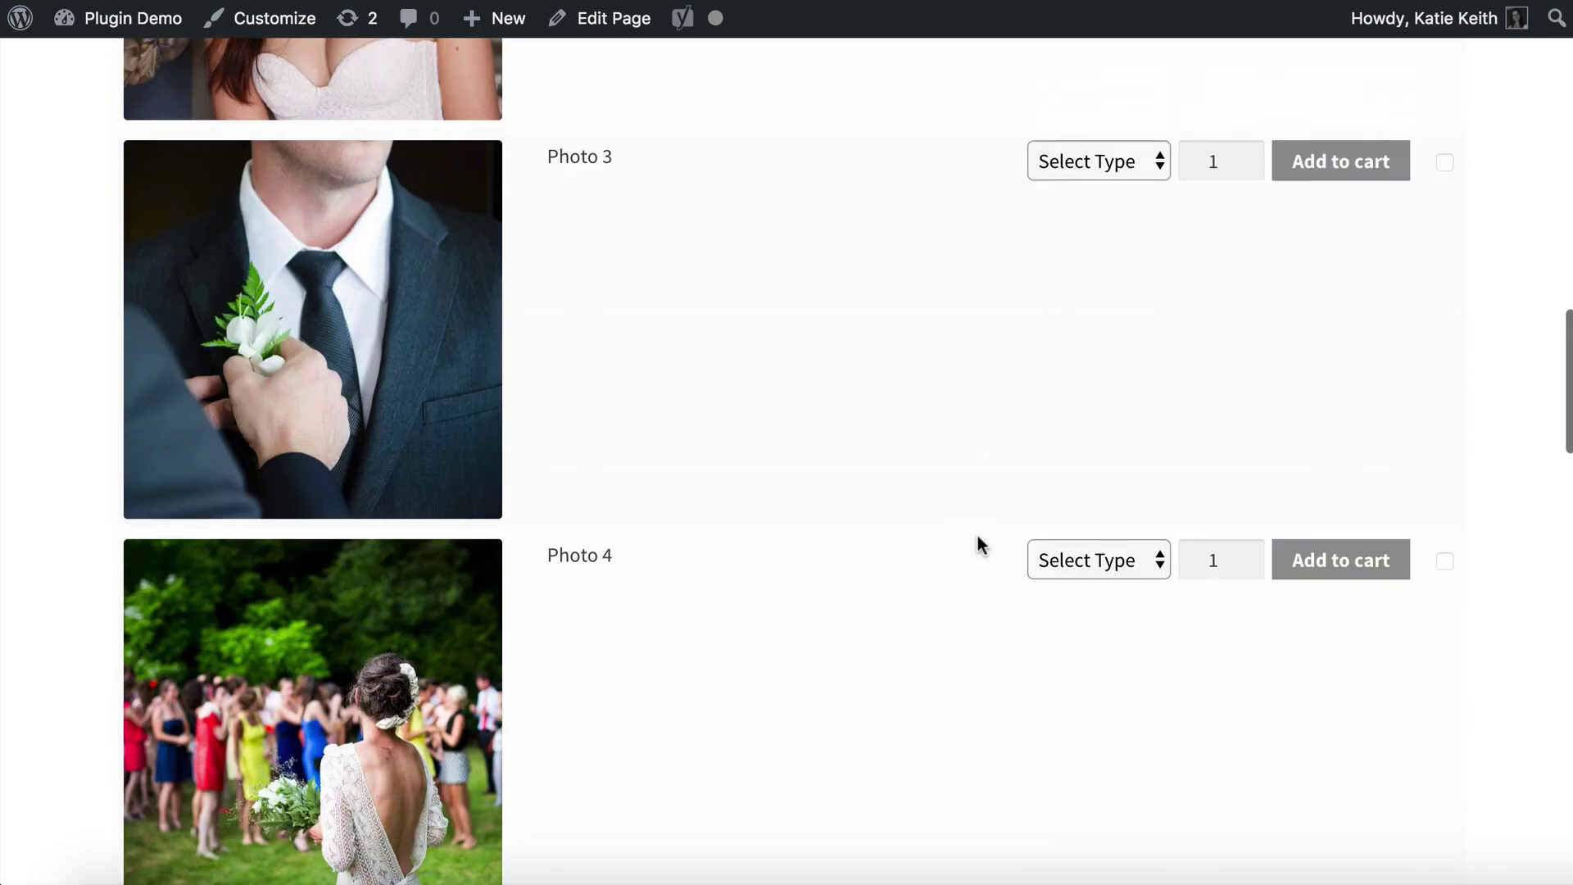
scroll(980, 545, "up", 2)
- Set the gallery table to show 50 products, and review the product table shortcode in the page editor before returning to the live gallery
left_click(217, 345)
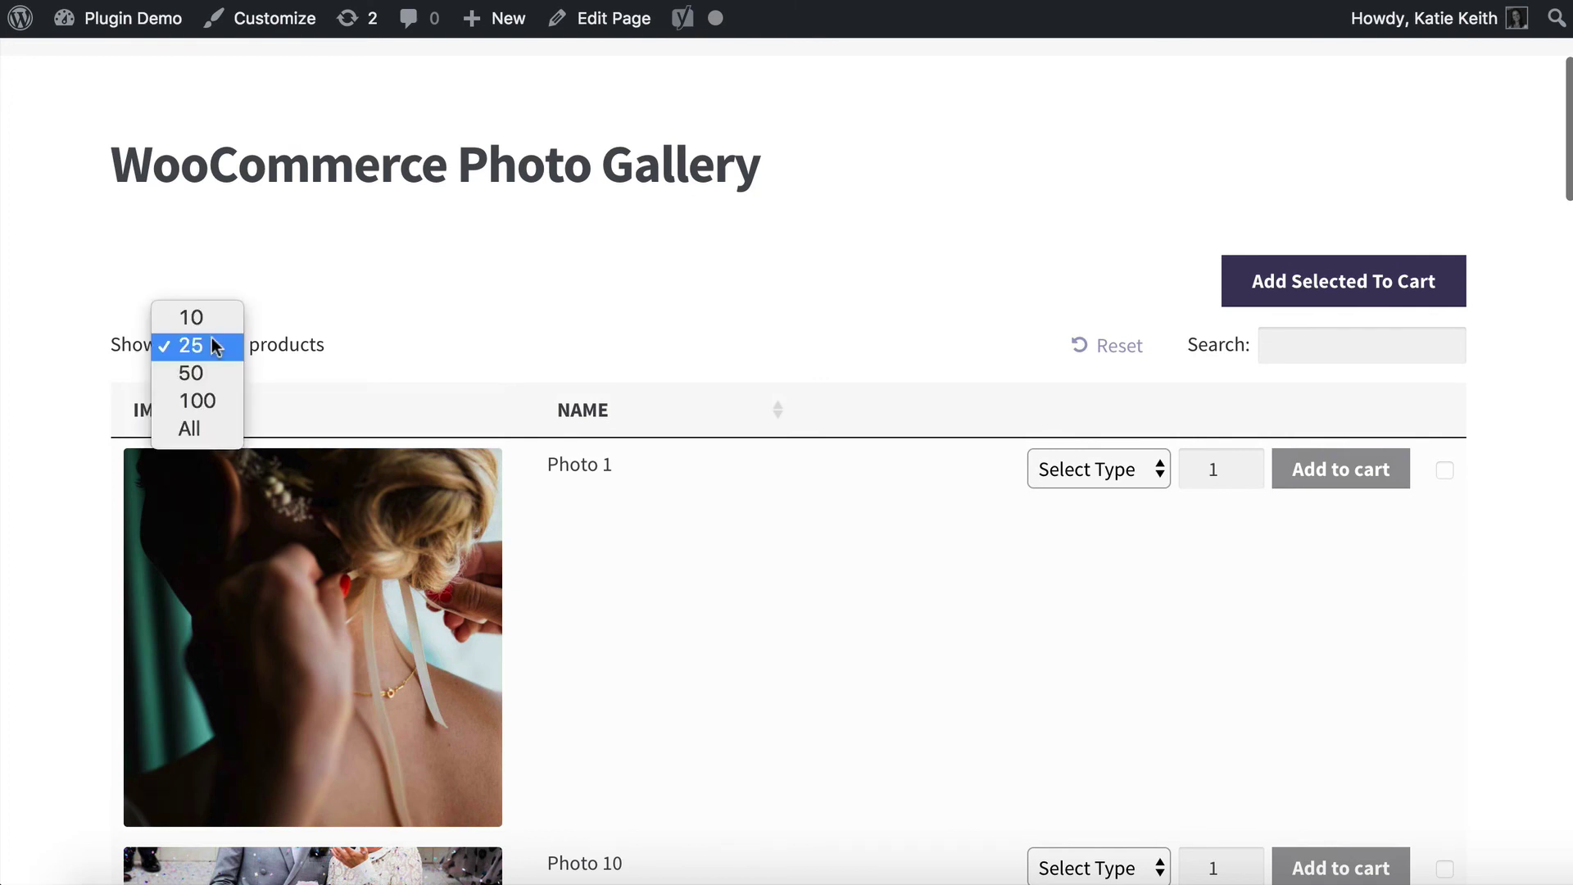
left_click(211, 366)
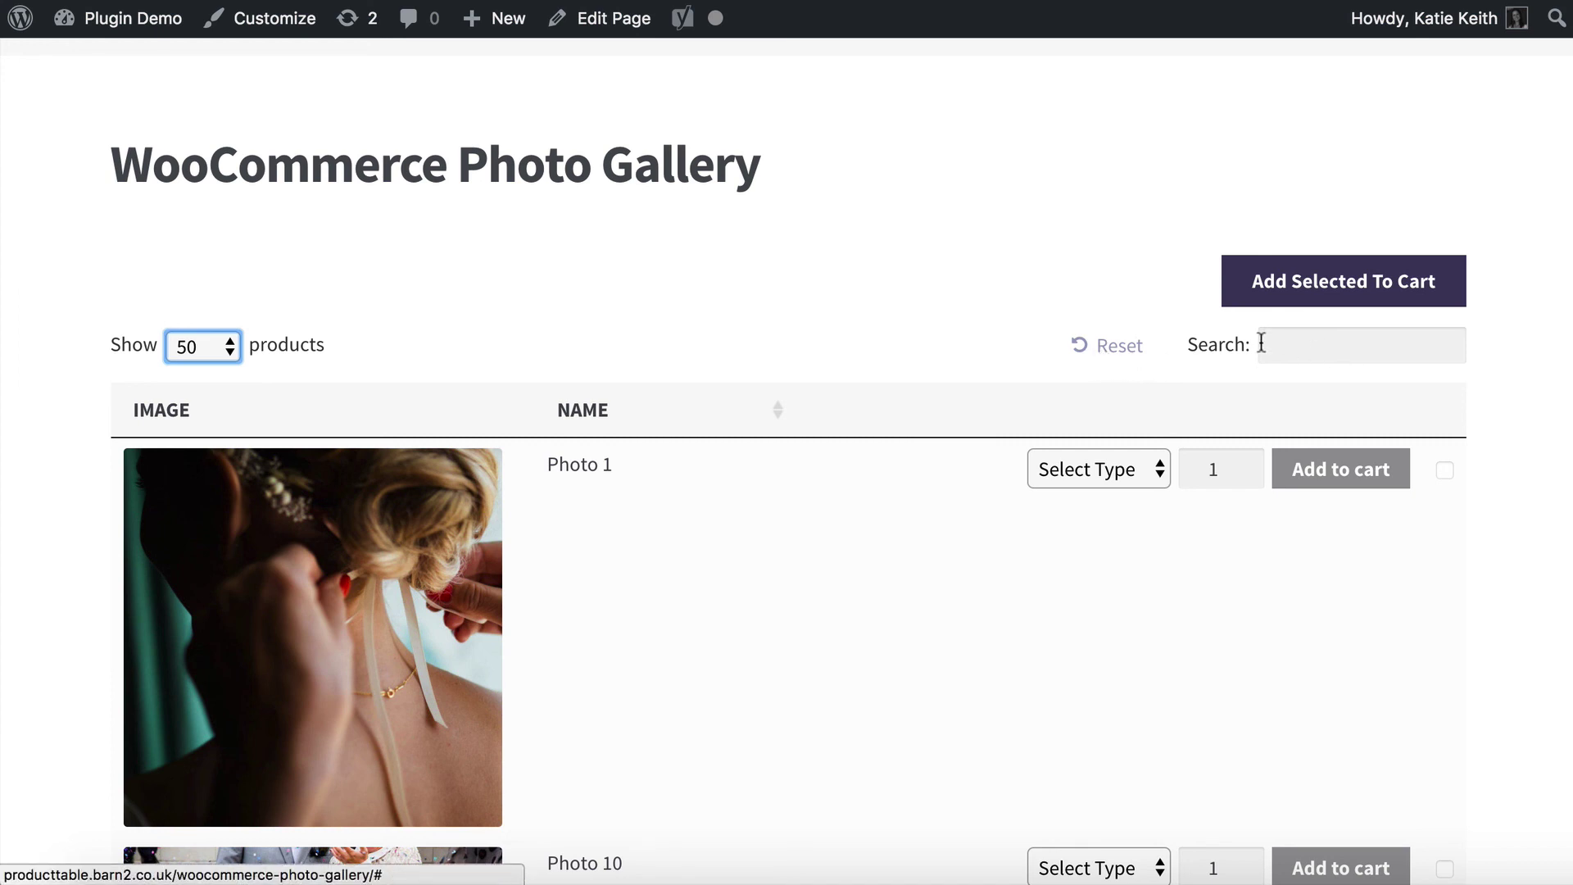
left_click(1317, 341)
left_click(1018, 285)
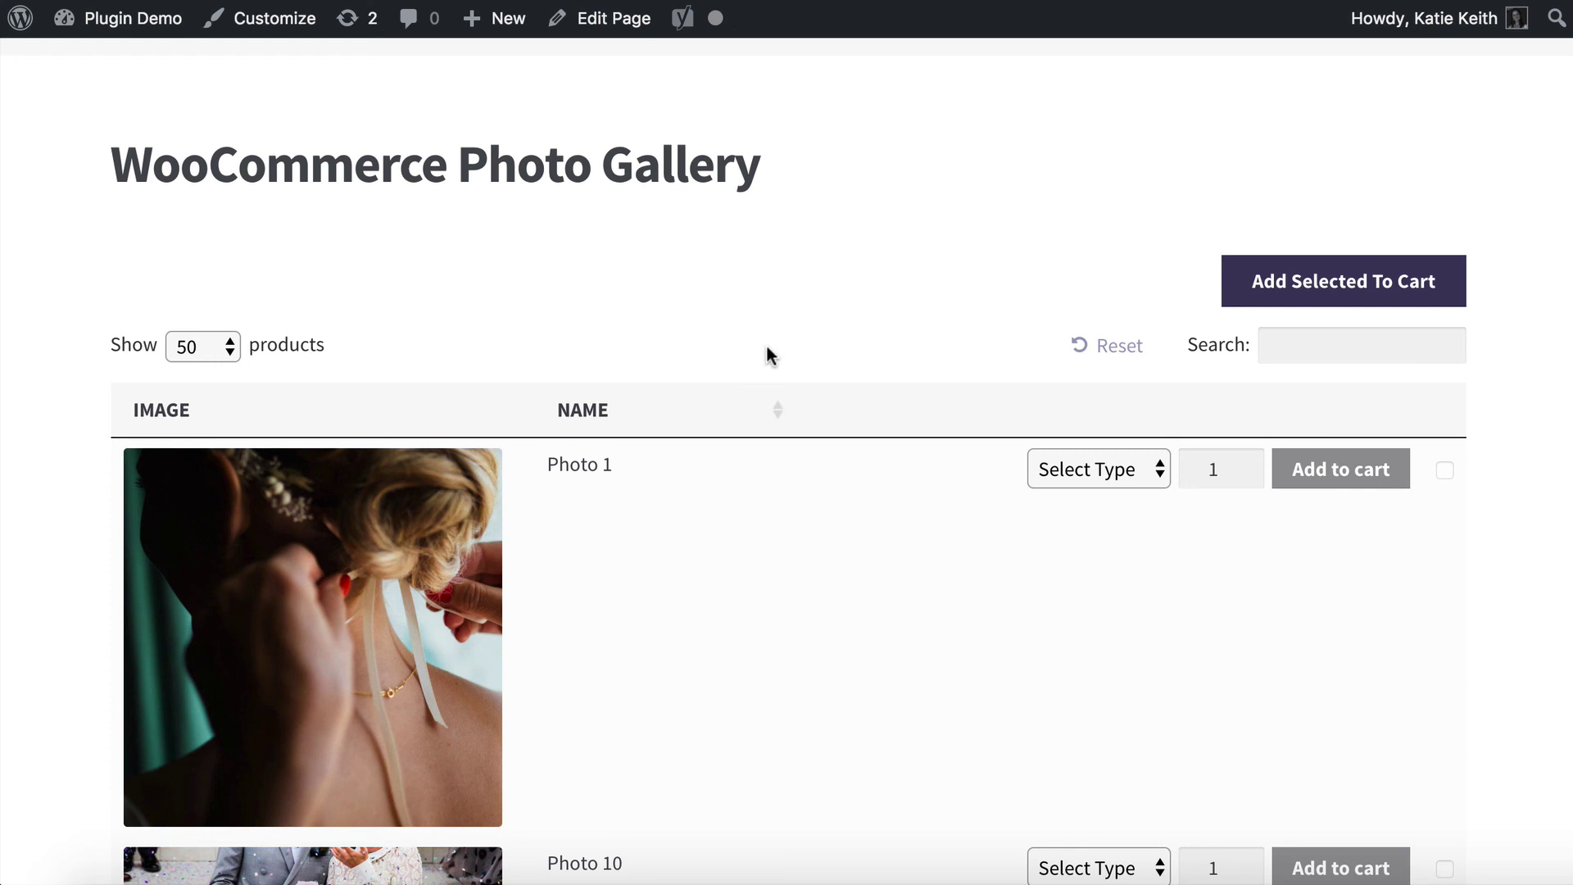
key("ctrl+Tab")
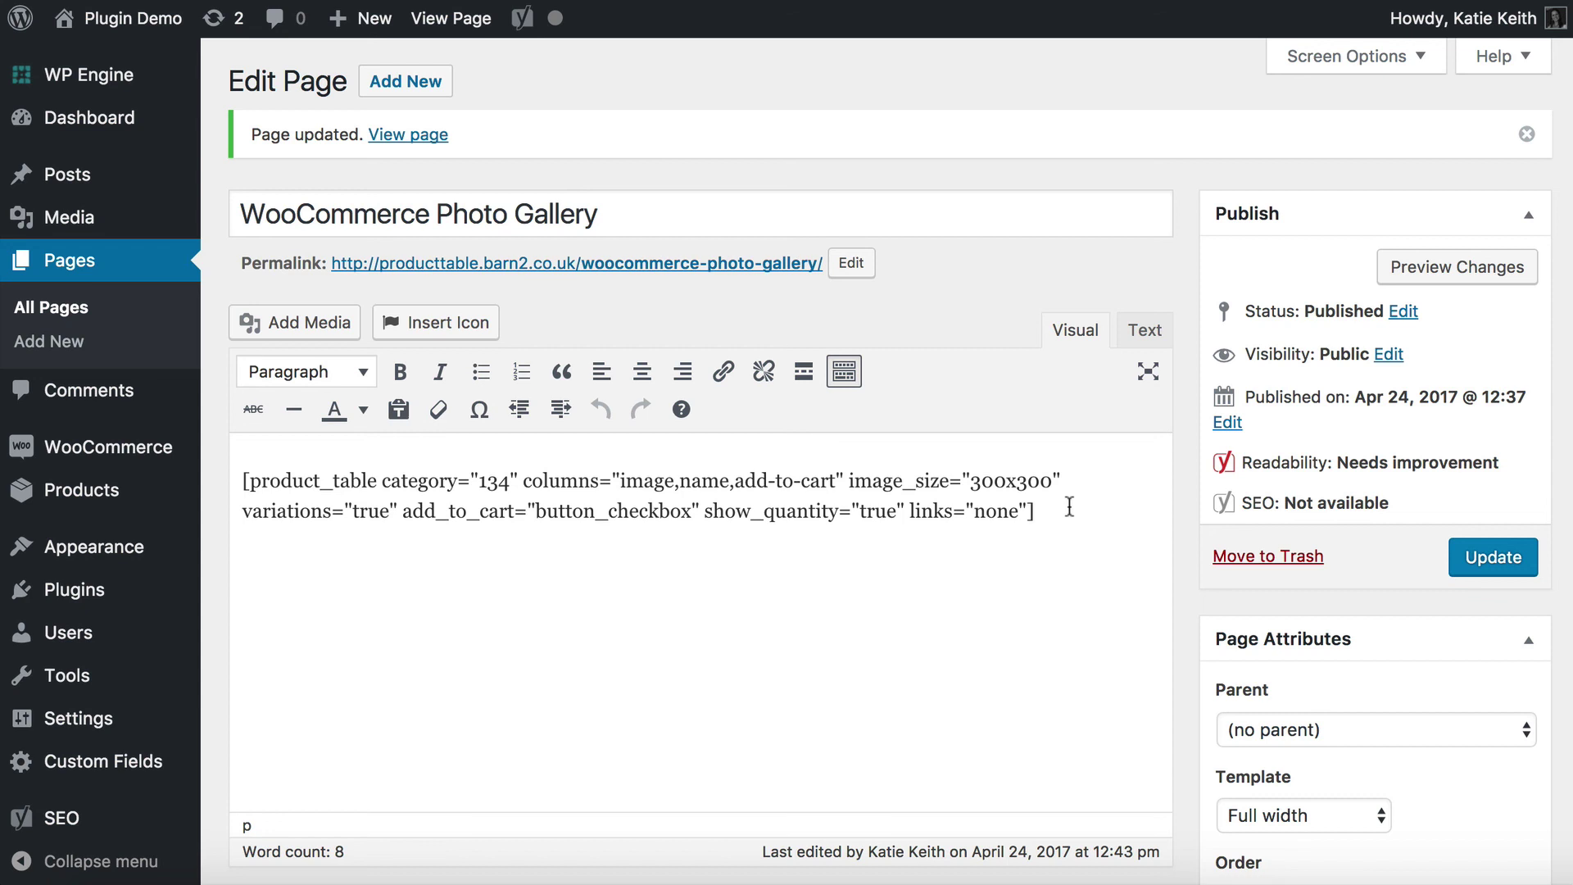
key("ctrl+Tab")
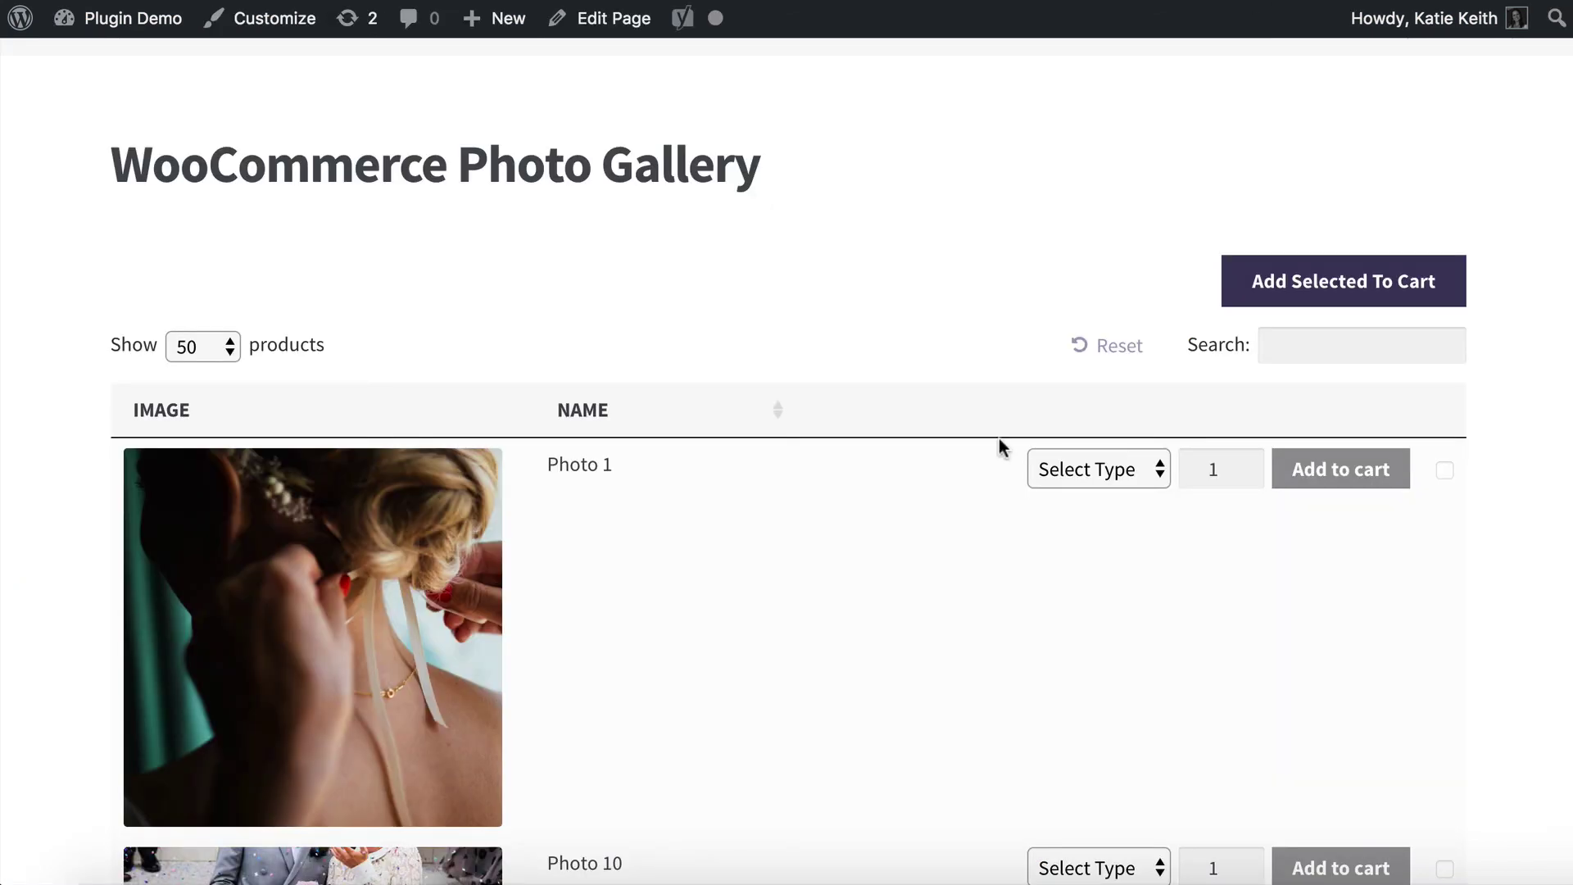